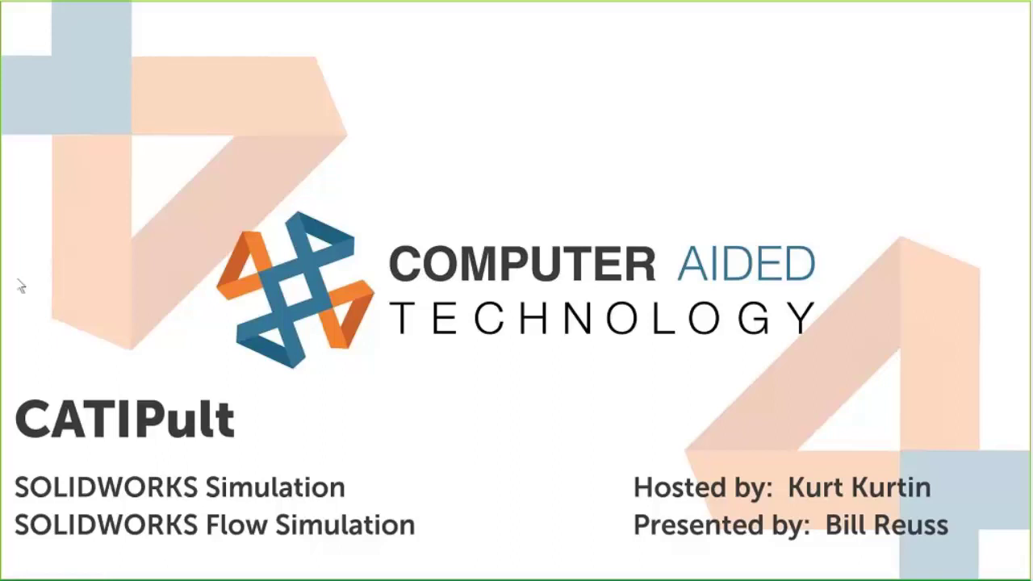
Step: Advance past the webinar description slide to the Analysis of an Electronic Enclosure agenda
{"action": "left_click", "coordinate": [32, 287]}
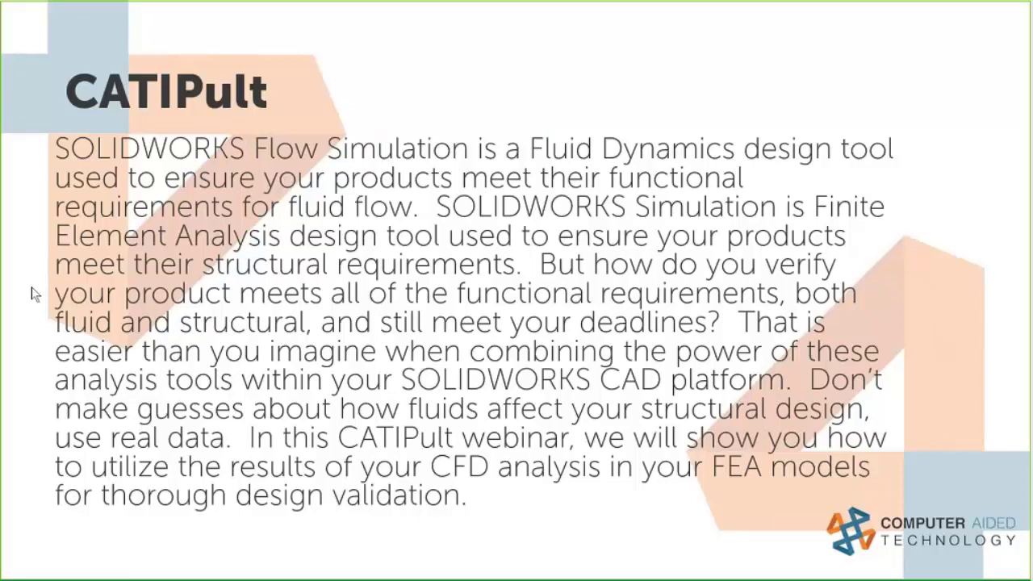
{"action": "key", "text": "Right"}
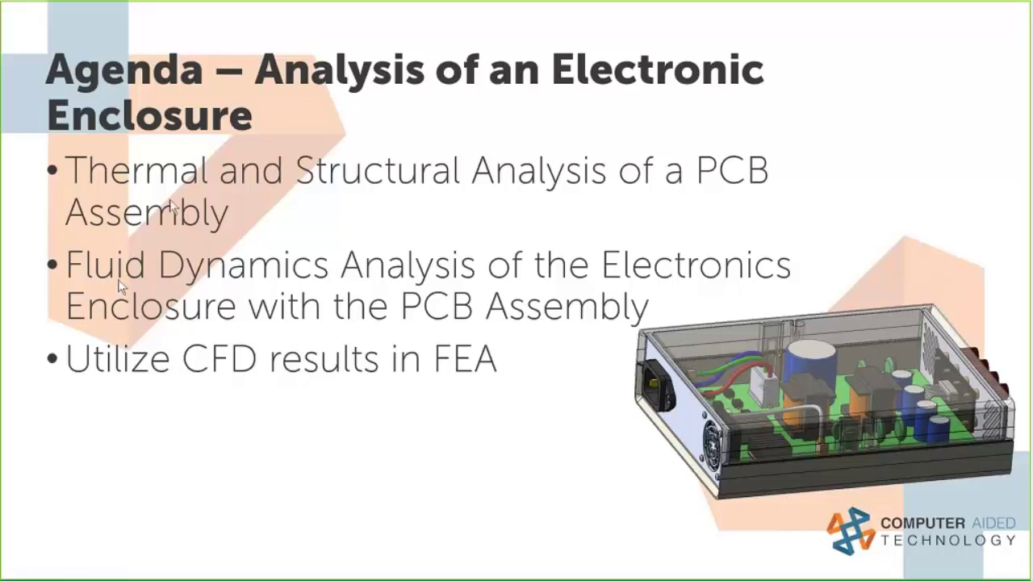
Step: Show the Electronics Enclosure slide and reveal its PCB and IC requirement bullets
{"action": "key", "text": "Right"}
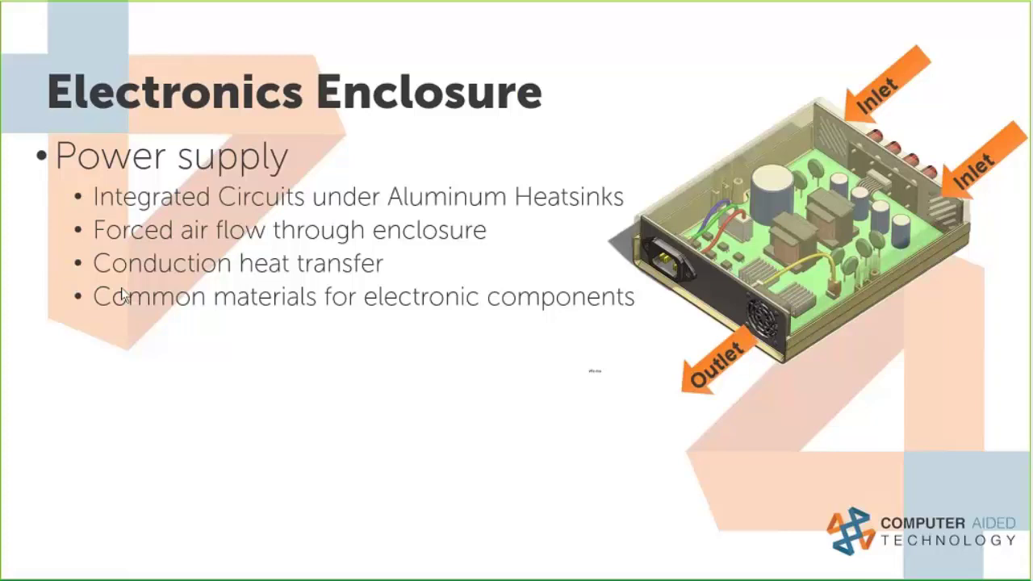
{"action": "key", "text": "Right"}
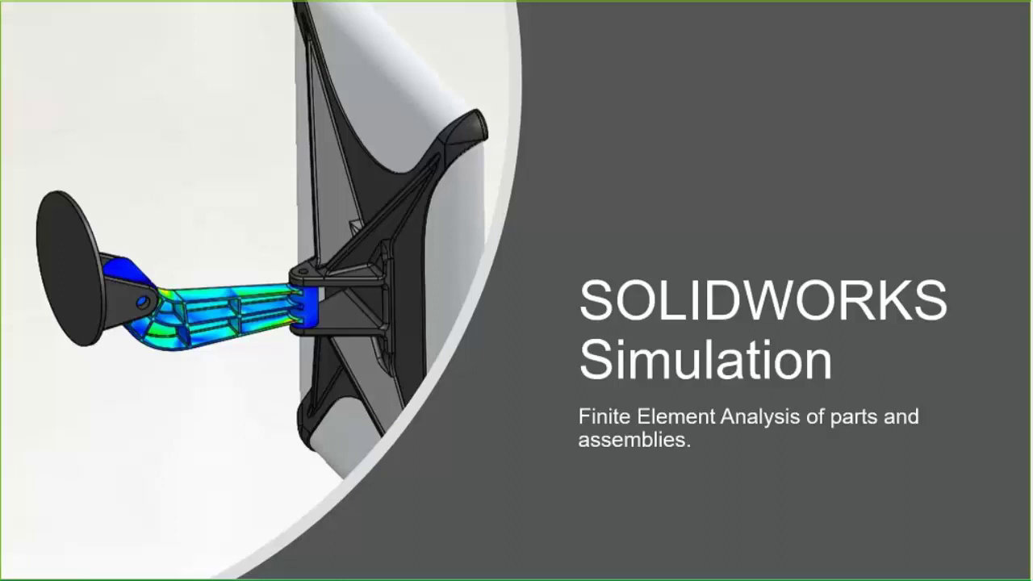
Step: Highlight Static Linear and Thermal on the packaging slide, then orbit the 000 CFD and FEA assembly
{"action": "left_click", "coordinate": [290, 232]}
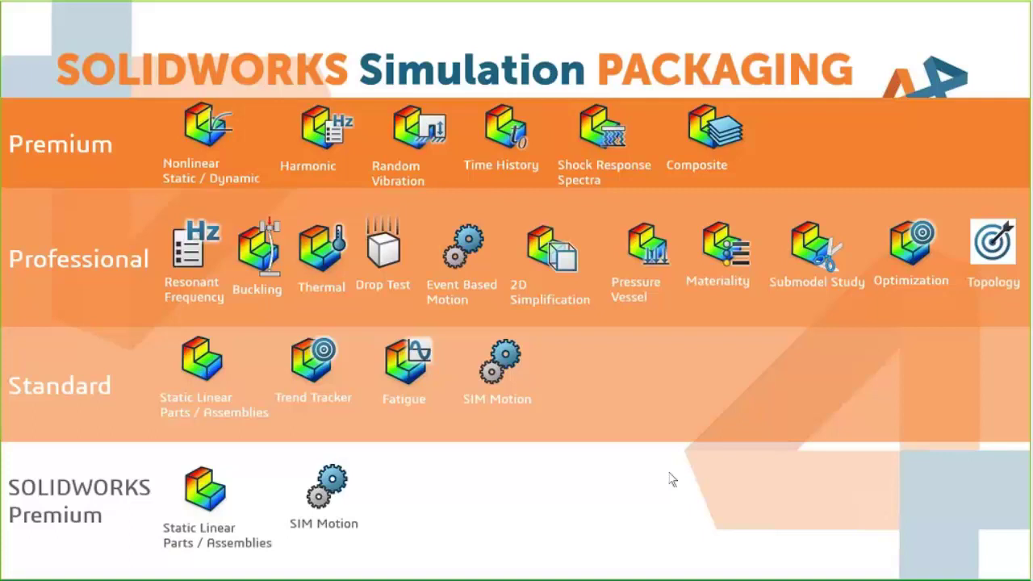
{"action": "key", "text": "Right"}
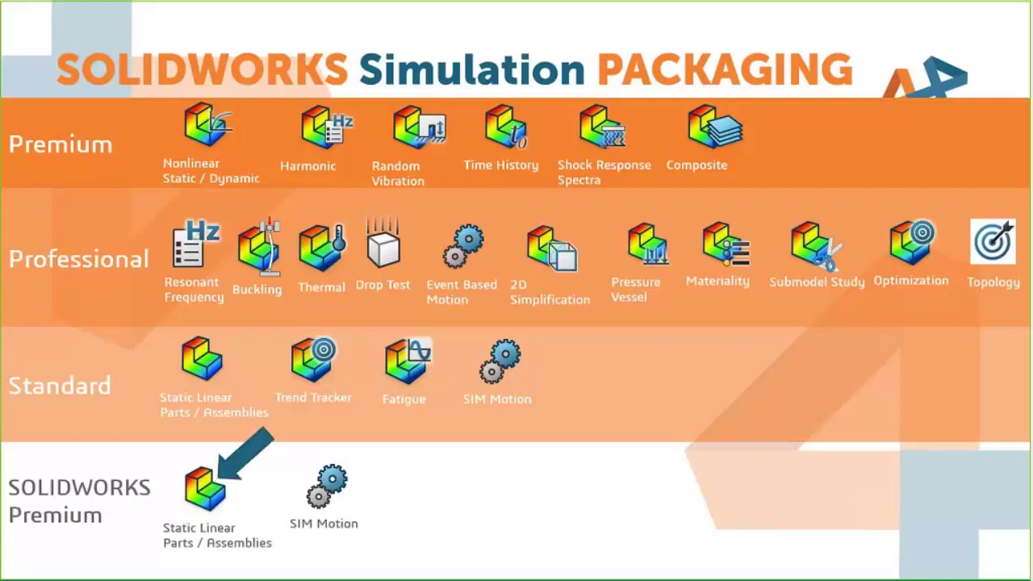
{"action": "key", "text": "Right"}
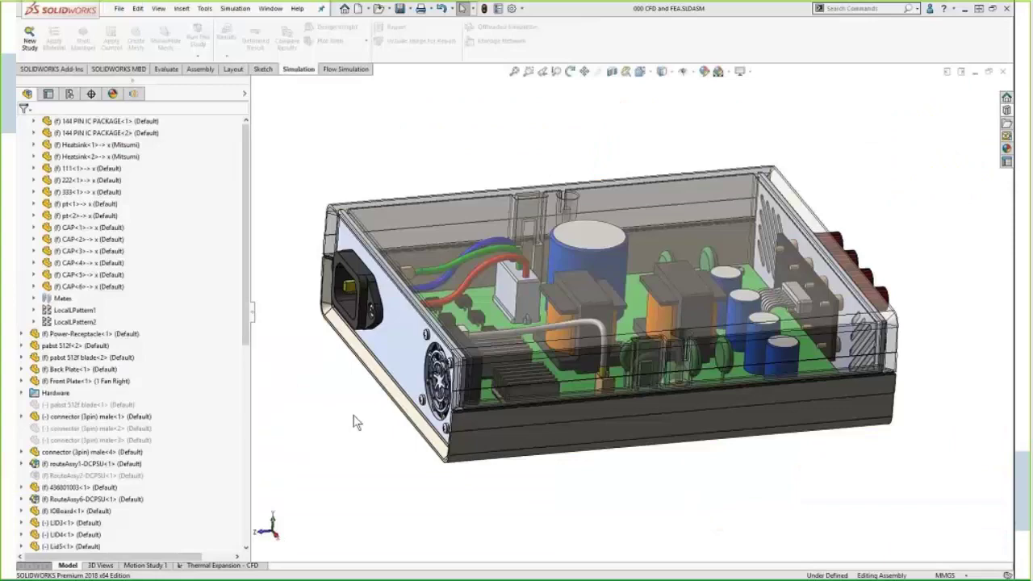
{"action": "middle_click_drag", "start_coordinate": [353, 421], "coordinate": [356, 448]}
{"action": "middle_click_drag", "start_coordinate": [347, 470], "coordinate": [355, 230]}
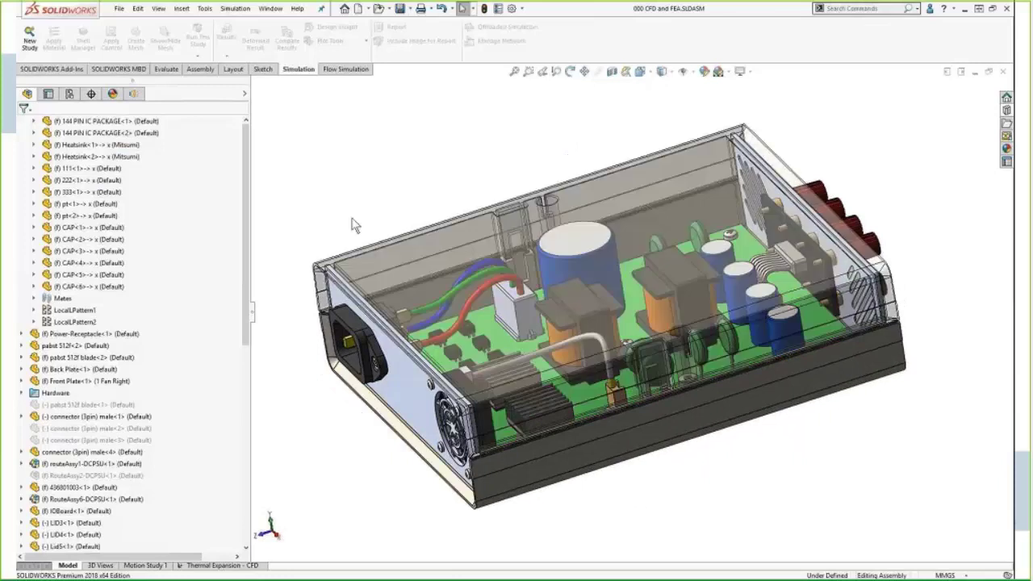
Step: Open BoardAssembly and activate its Simplified configuration with the small capacitors and ICs suppressed
{"action": "left_click", "coordinate": [270, 8]}
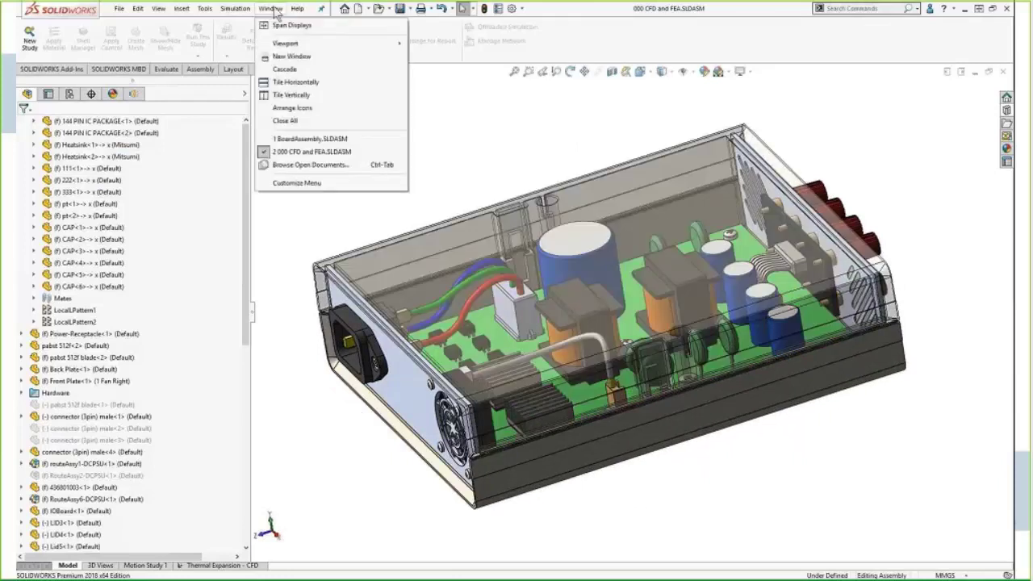
{"action": "left_click", "coordinate": [296, 139]}
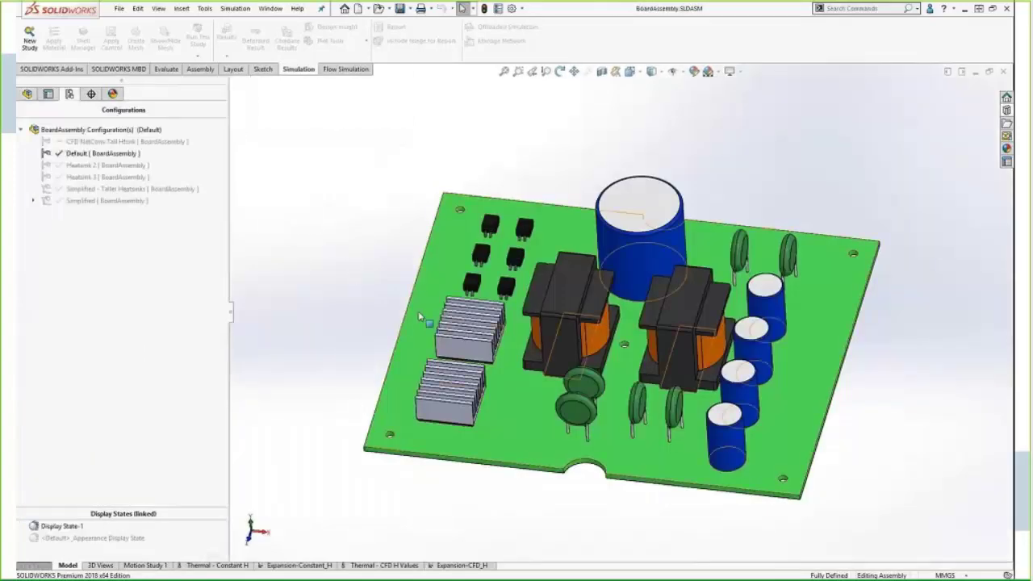
{"action": "middle_click_drag", "start_coordinate": [419, 316], "coordinate": [434, 363]}
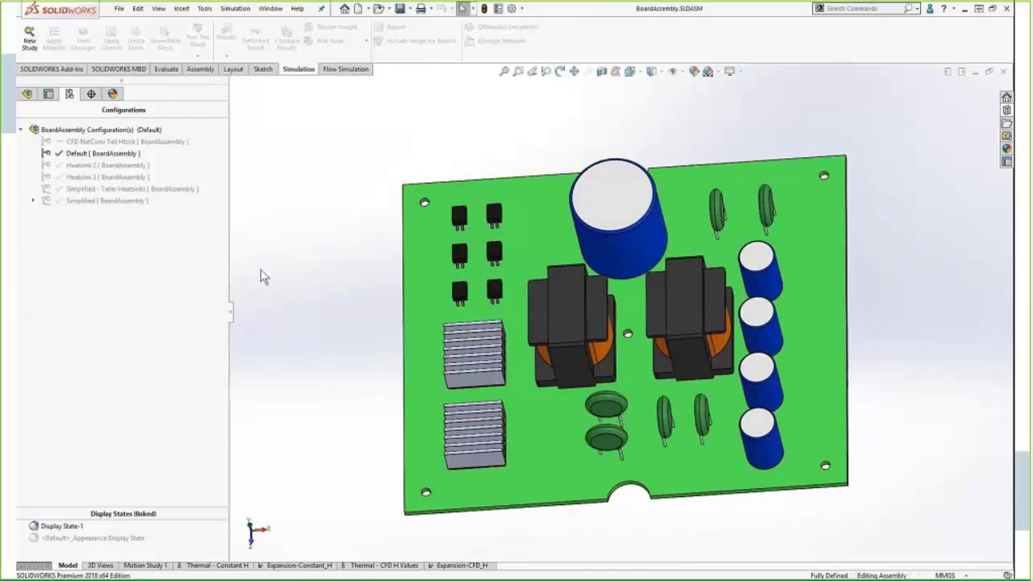
{"action": "double_click", "coordinate": [81, 201]}
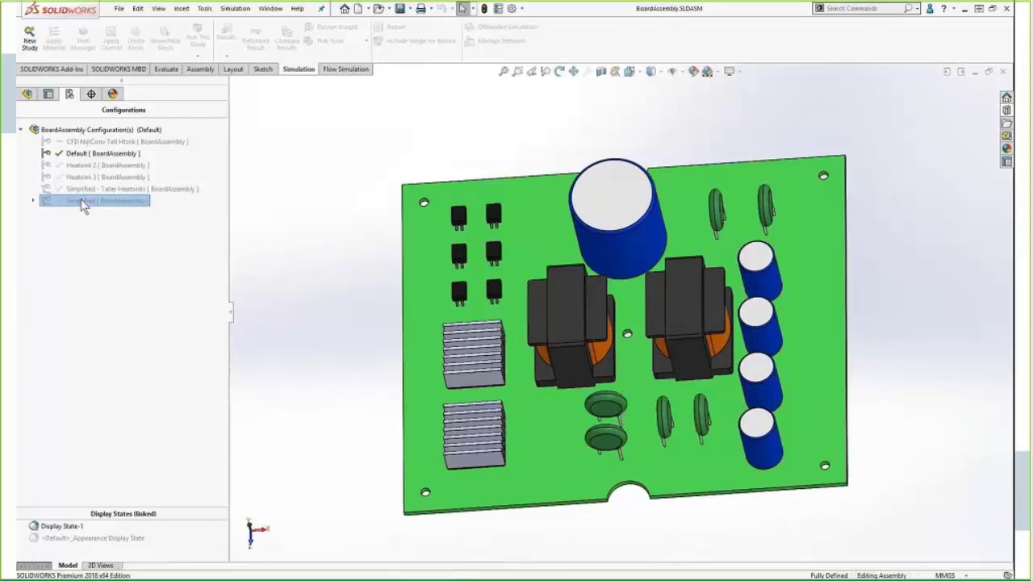
{"action": "middle_click_drag", "start_coordinate": [307, 327], "coordinate": [323, 278]}
{"action": "left_click", "coordinate": [27, 93]}
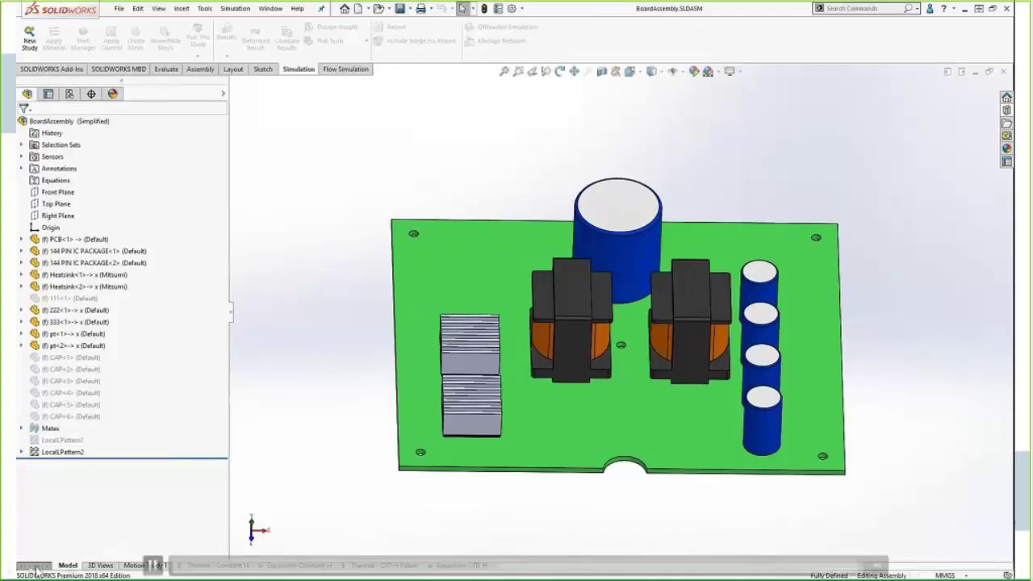
{"action": "key", "text": "alt+Tab"}
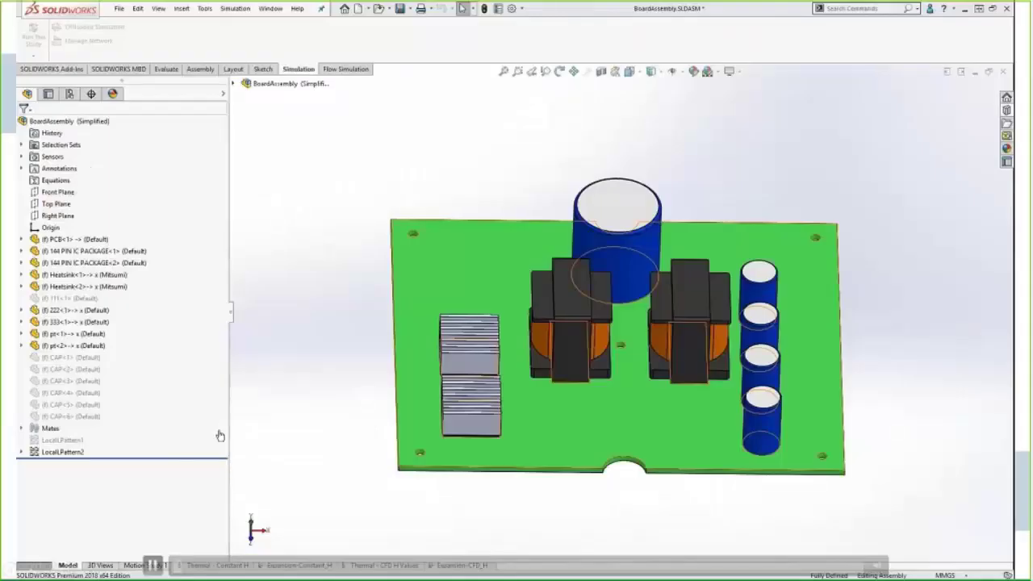
{"action": "left_click", "coordinate": [234, 8]}
Step: Create a new Thermal study named 'PowerSupply'
{"action": "left_click", "coordinate": [240, 27]}
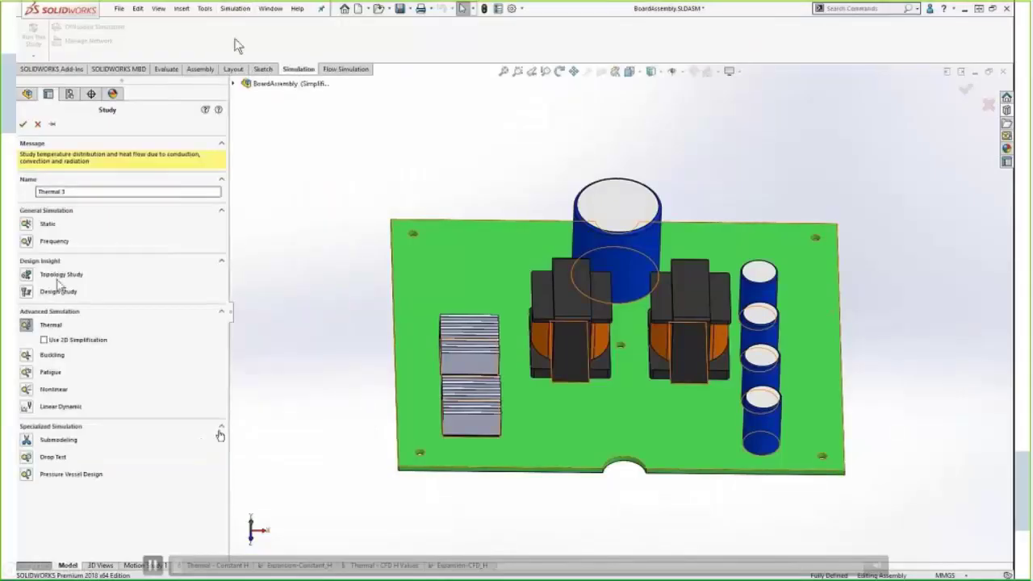
{"action": "left_click", "coordinate": [26, 323]}
{"action": "left_click_drag", "start_coordinate": [66, 191], "coordinate": [18, 200]}
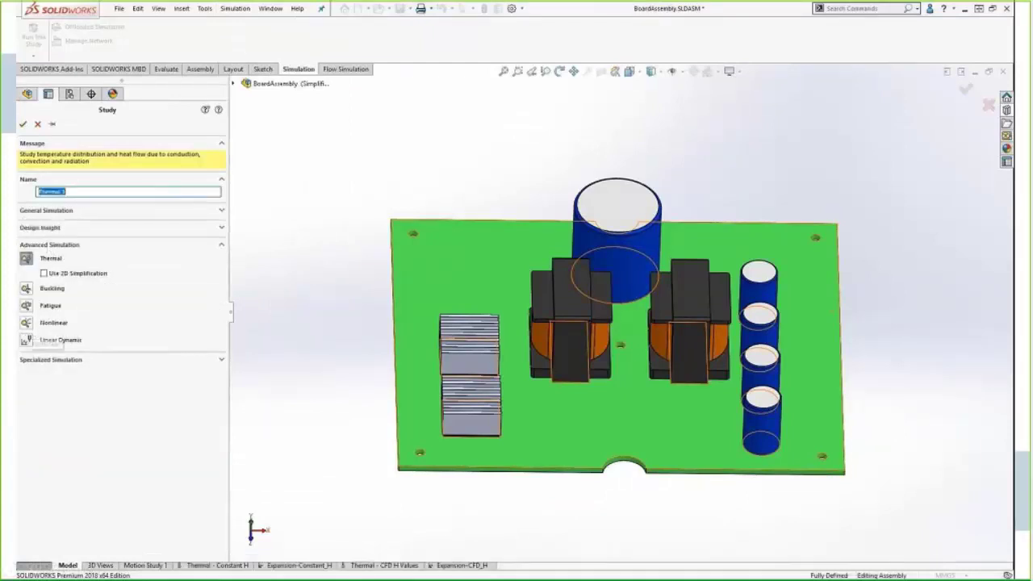
{"action": "type", "text": "Power"}
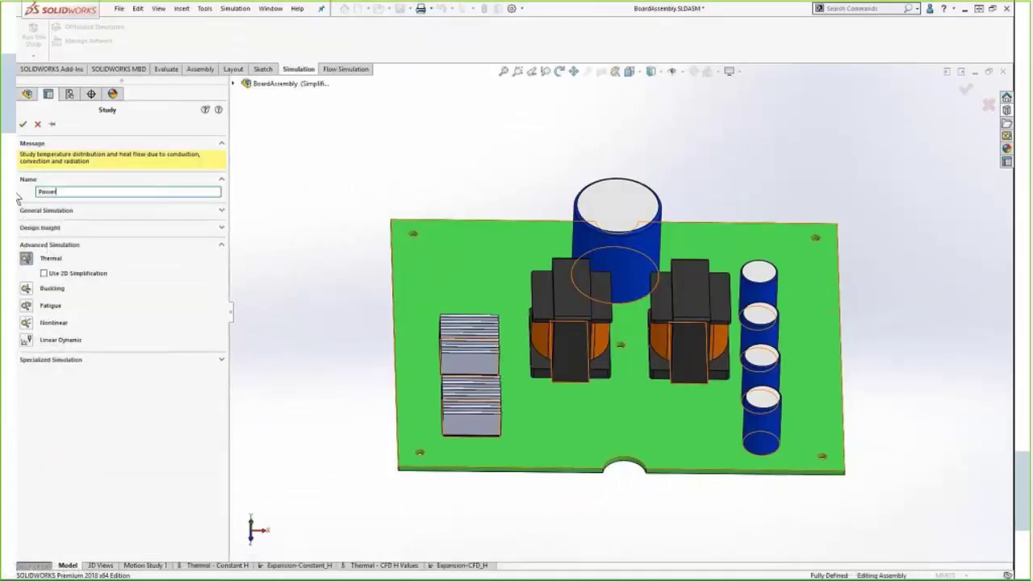
{"action": "type", "text": "Supply"}
{"action": "left_click", "coordinate": [23, 125]}
Step: Check the materials assigned to part 222-1, Heatsink-1 and the circuit board
{"action": "left_click", "coordinate": [23, 263]}
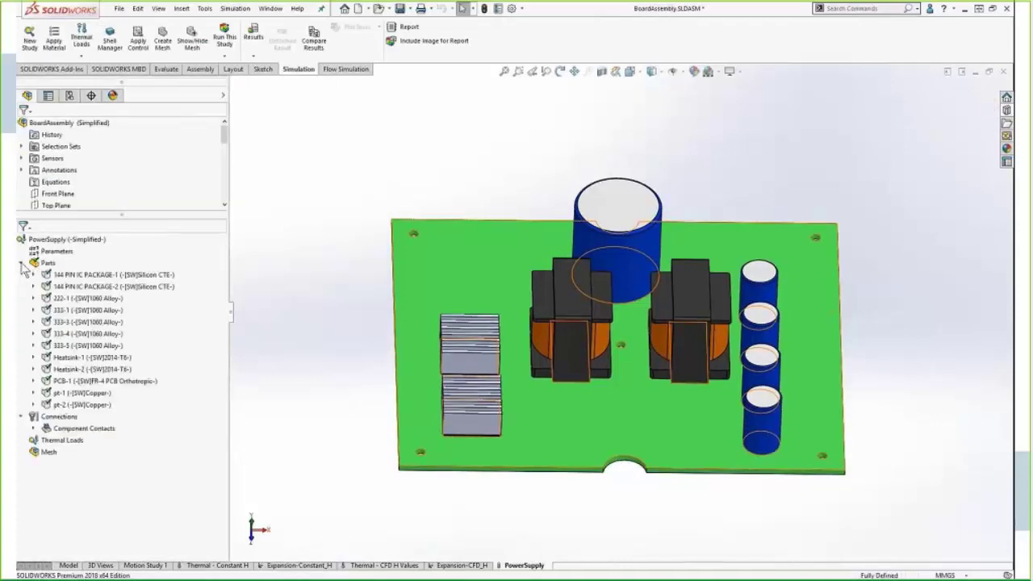
{"action": "left_click", "coordinate": [103, 299]}
{"action": "left_click", "coordinate": [104, 357]}
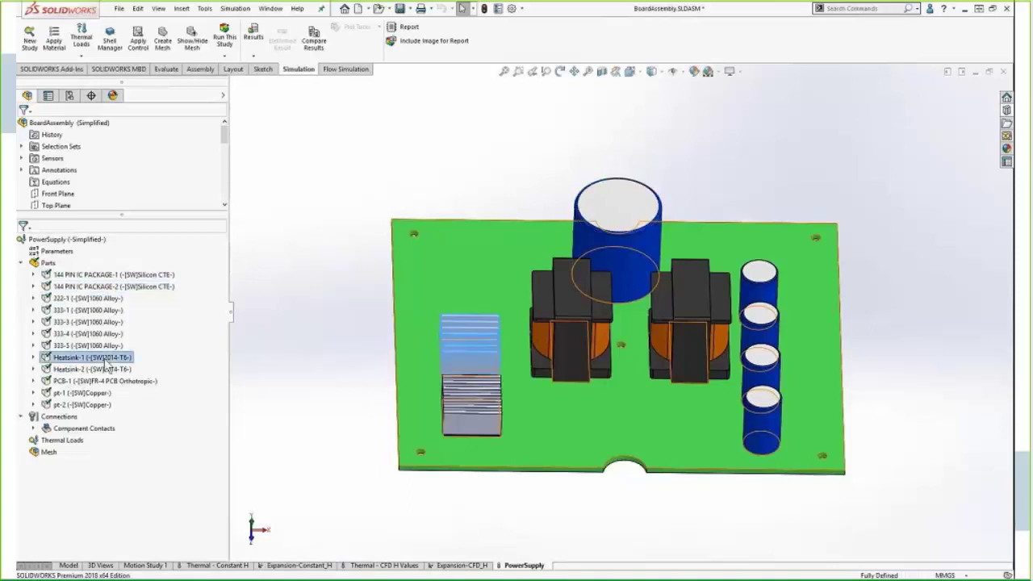
{"action": "left_click", "coordinate": [106, 382]}
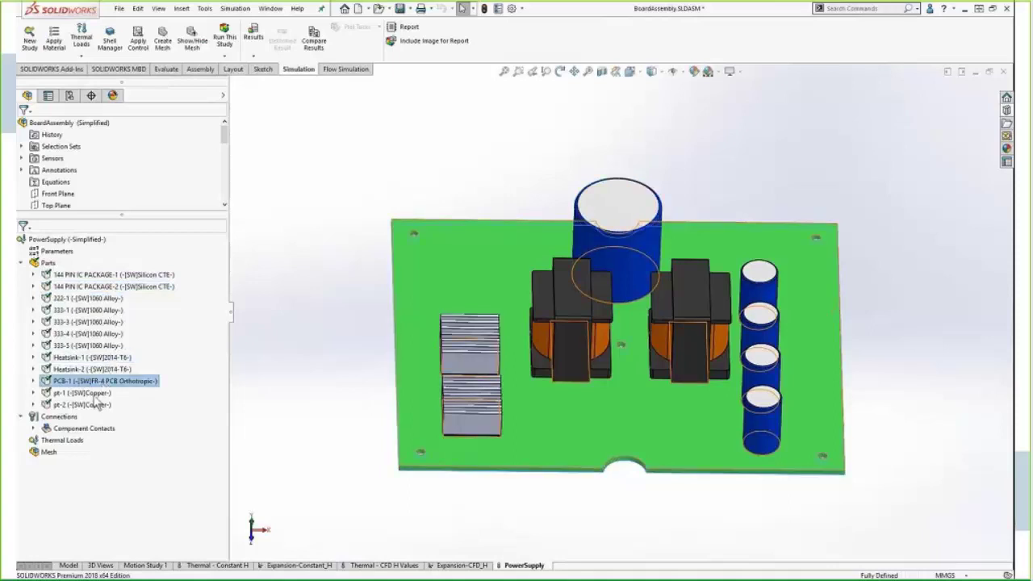
{"action": "left_click", "coordinate": [21, 263]}
Step: Inspect the bonded global contact under the study's Connections
{"action": "left_click", "coordinate": [33, 287]}
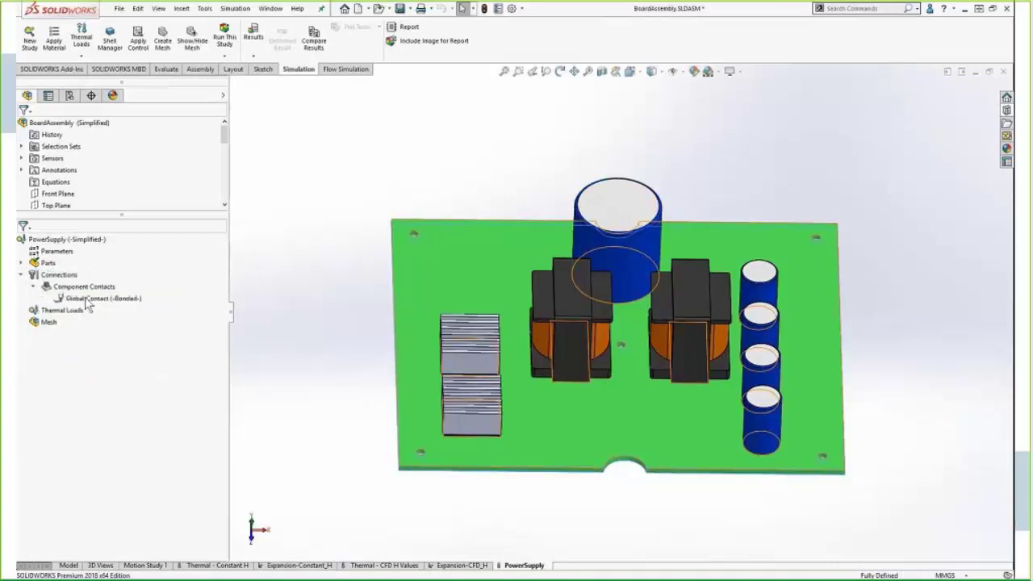
{"action": "left_click", "coordinate": [89, 298]}
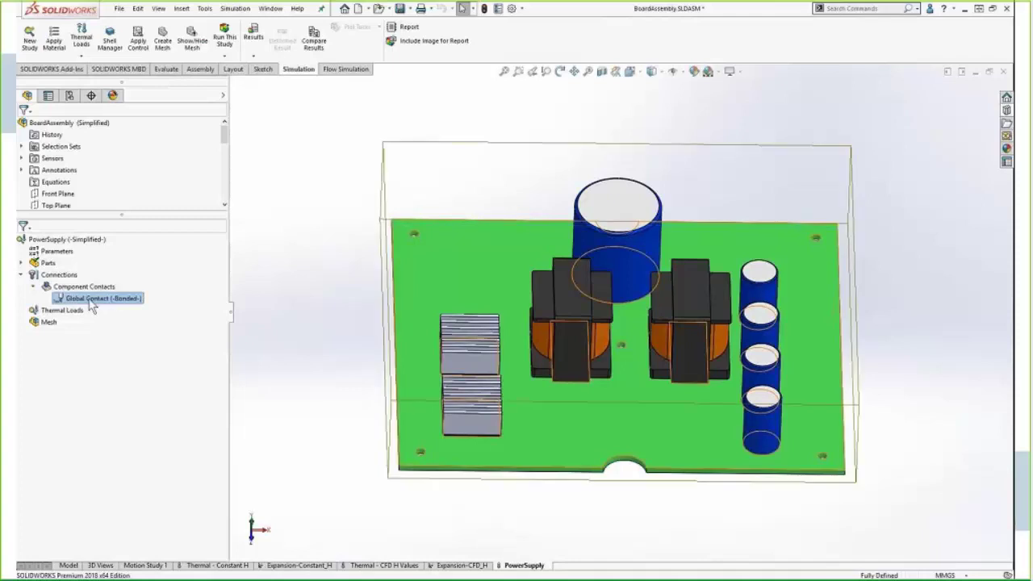
{"action": "left_click", "coordinate": [21, 275]}
{"action": "right_click", "coordinate": [50, 287]}
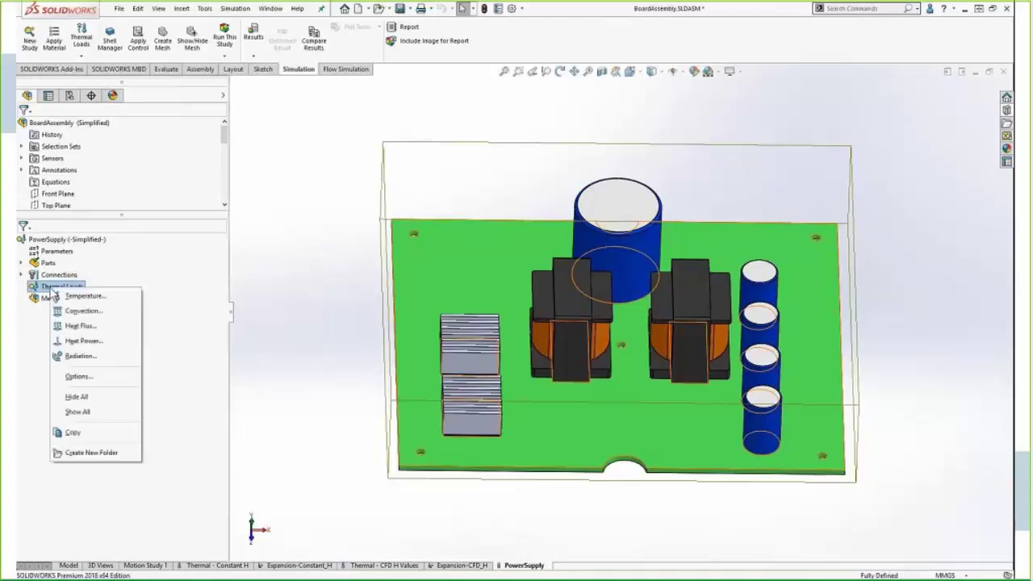
Step: Apply 10 W total heat power to 144 PIN IC PACKAGE-1 and -2
{"action": "left_click", "coordinate": [120, 342]}
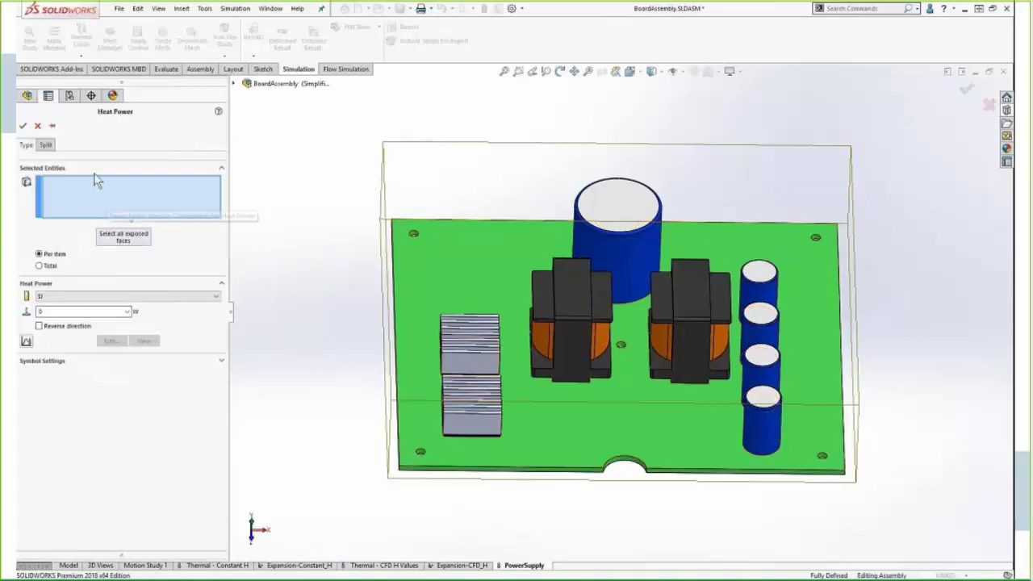
{"action": "left_click", "coordinate": [52, 126]}
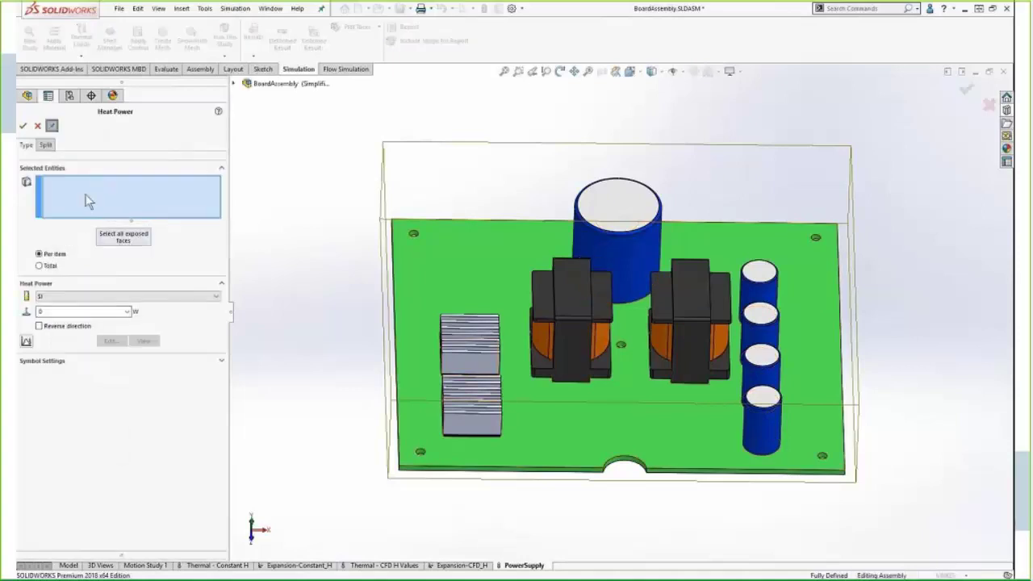
{"action": "left_click", "coordinate": [34, 313]}
{"action": "type", "text": "10"}
{"action": "middle_click_drag", "start_coordinate": [271, 246], "coordinate": [478, 396]}
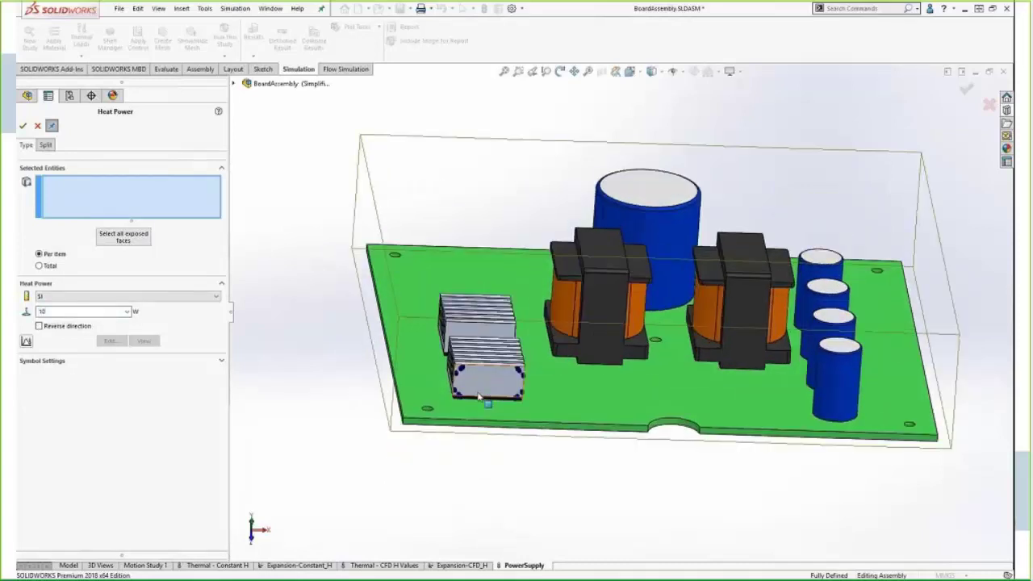
{"action": "scroll", "coordinate": [479, 395], "scroll_direction": "down", "scroll_amount": 8}
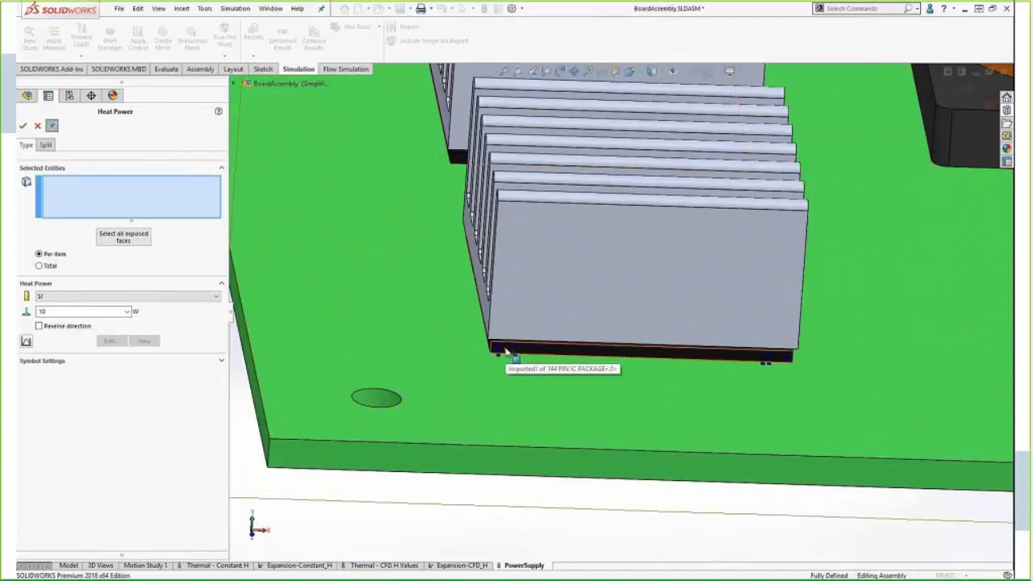
{"action": "left_click", "coordinate": [532, 72]}
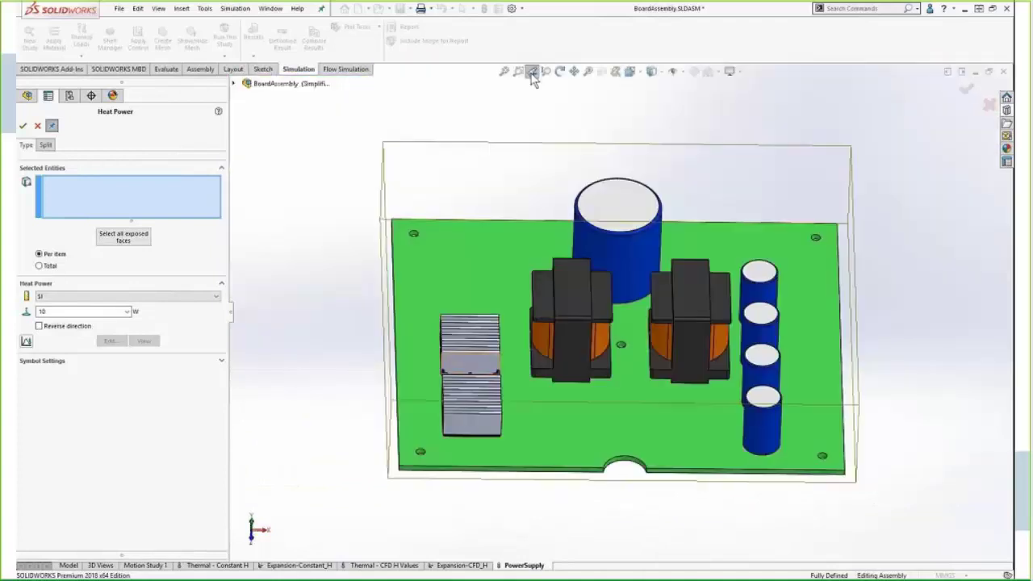
{"action": "left_click", "coordinate": [234, 84]}
{"action": "left_click", "coordinate": [296, 213]}
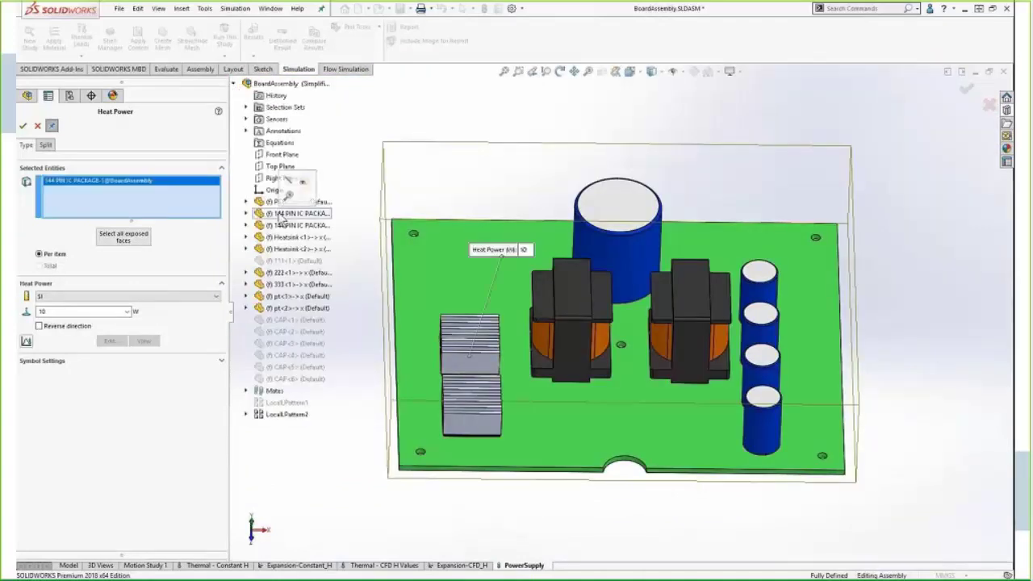
{"action": "left_click", "coordinate": [289, 226]}
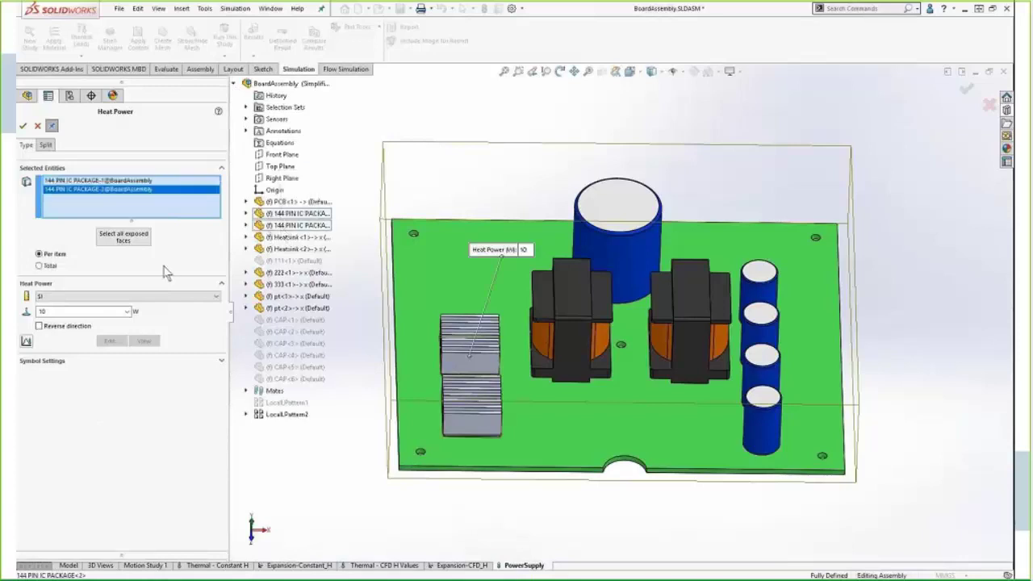
{"action": "left_click", "coordinate": [41, 267]}
{"action": "left_click", "coordinate": [23, 127]}
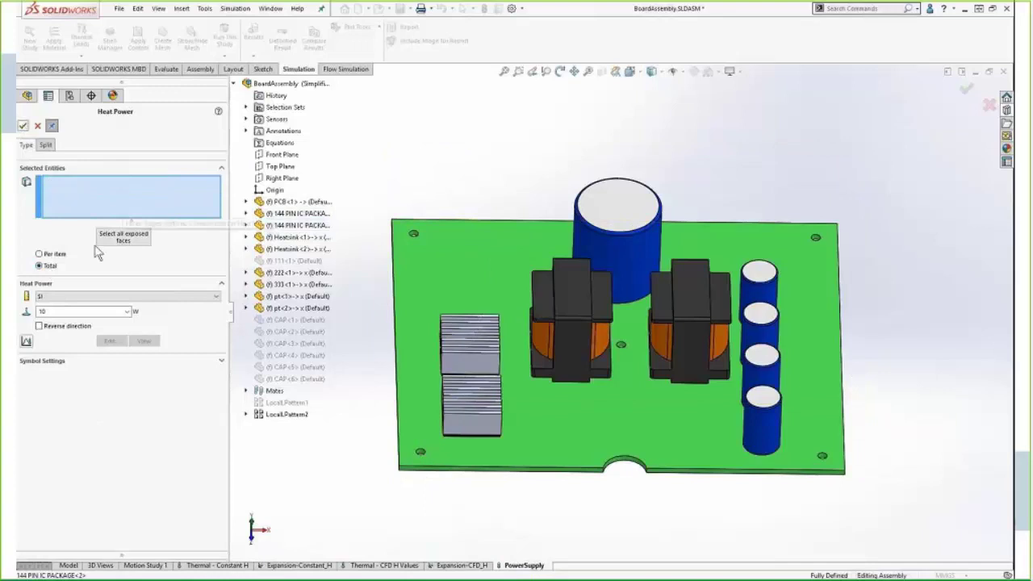
Step: Apply 10 W per item heat power to capacitor 222
{"action": "left_click", "coordinate": [42, 252]}
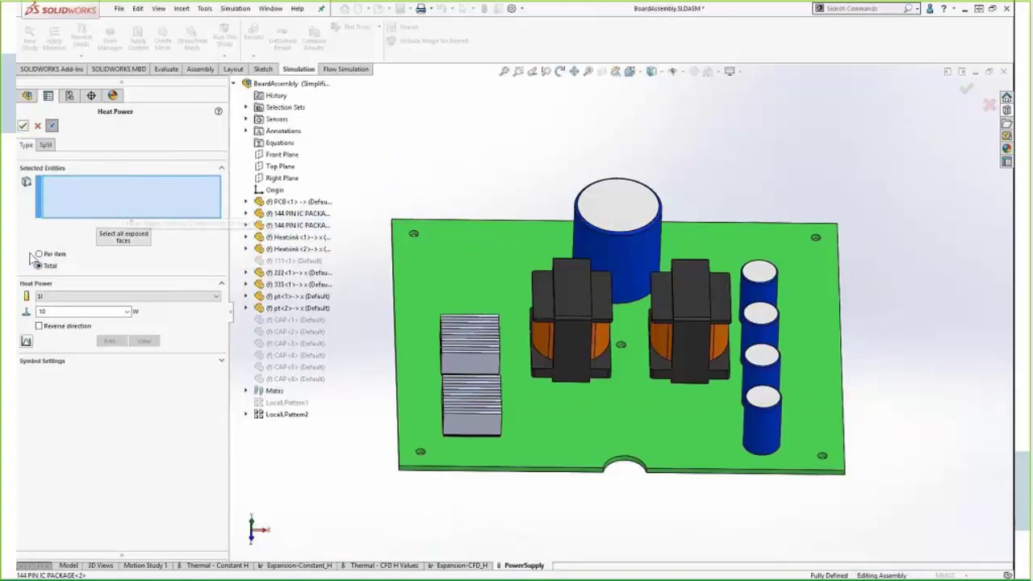
{"action": "left_click", "coordinate": [281, 274]}
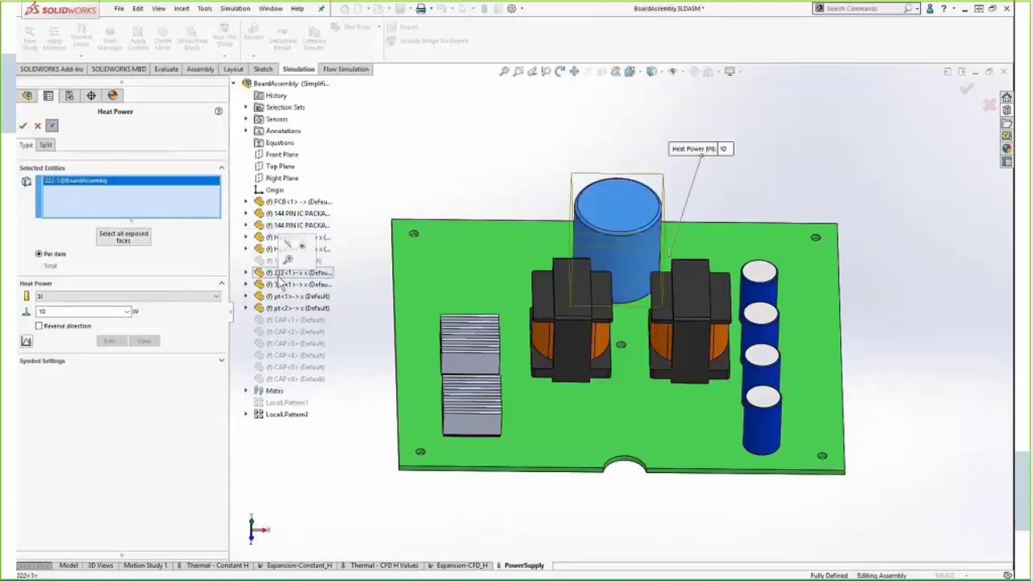
{"action": "left_click", "coordinate": [23, 127]}
Step: Apply 4 W total heat power shared by inductors pt<1> and pt<2>
{"action": "double_click", "coordinate": [45, 312]}
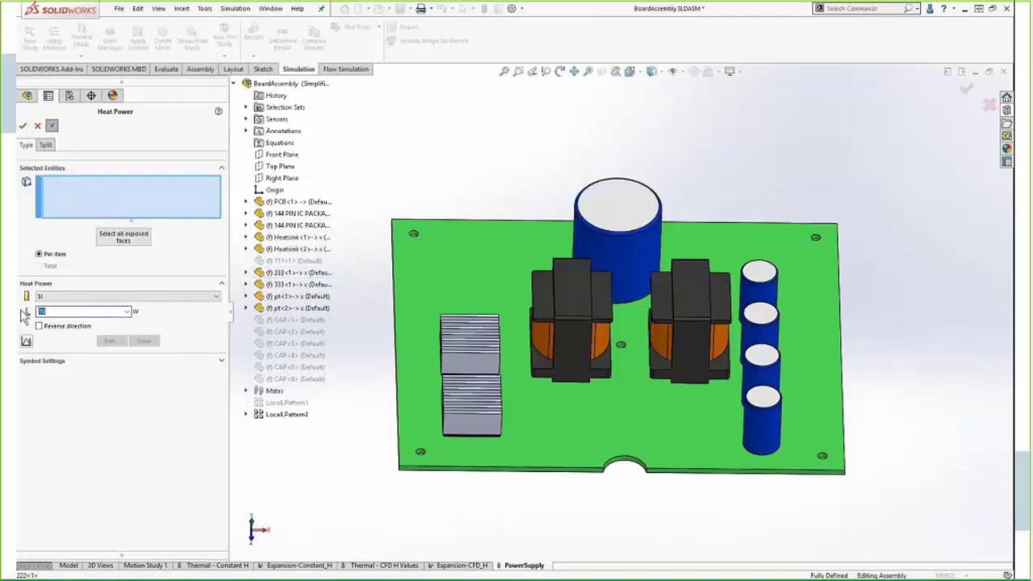
{"action": "type", "text": "4"}
{"action": "left_click", "coordinate": [69, 203]}
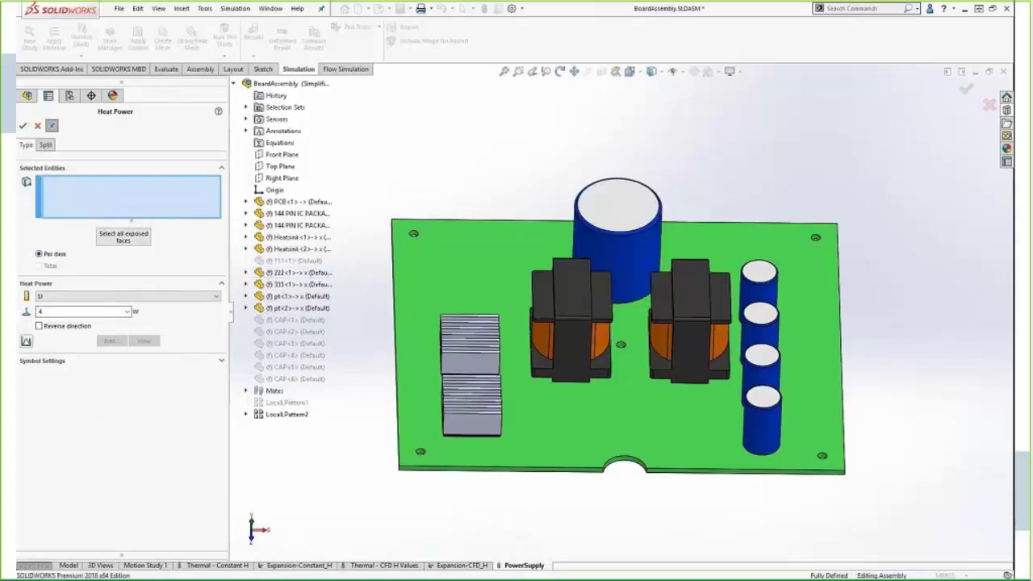
{"action": "left_click", "coordinate": [294, 296]}
{"action": "left_click", "coordinate": [294, 308]}
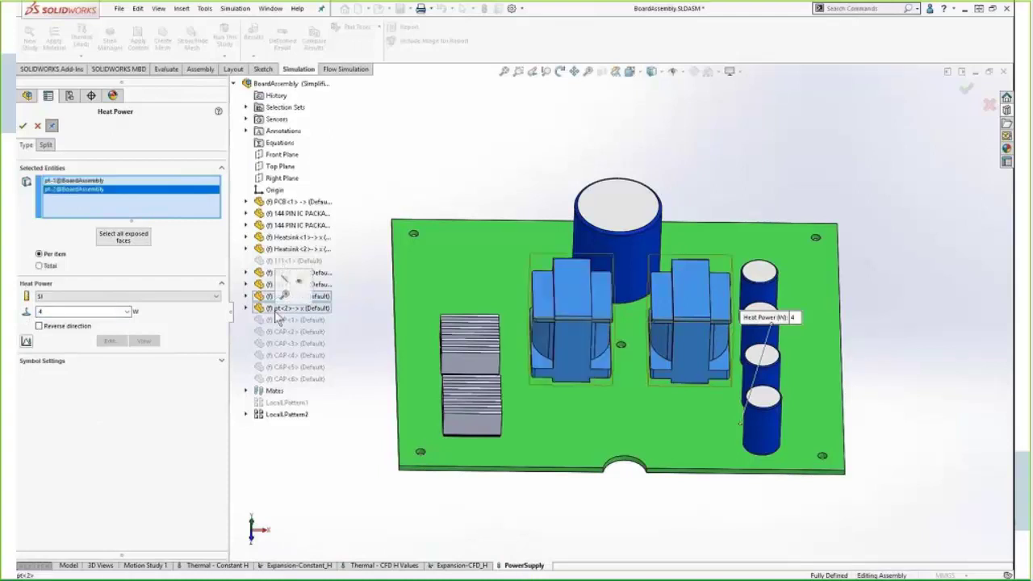
{"action": "left_click", "coordinate": [40, 266]}
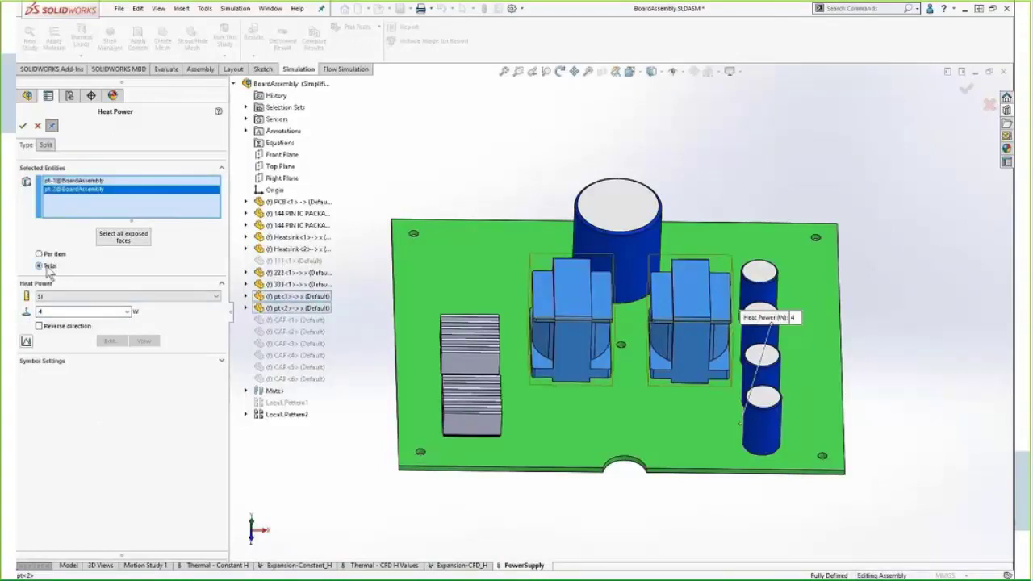
{"action": "left_click", "coordinate": [23, 129]}
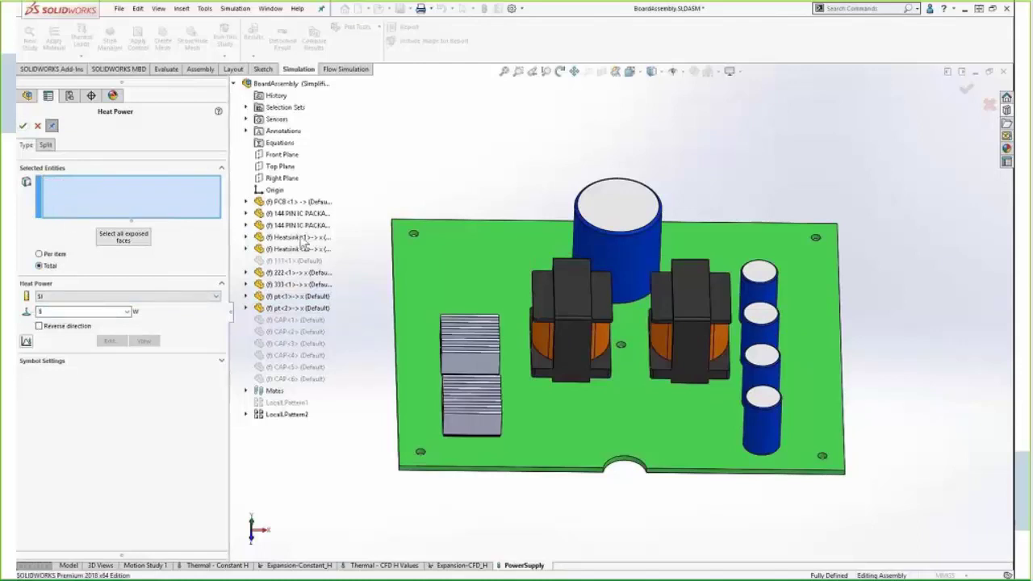
Step: Apply 5 W total heat power to the 333 capacitors
{"action": "left_click", "coordinate": [256, 415]}
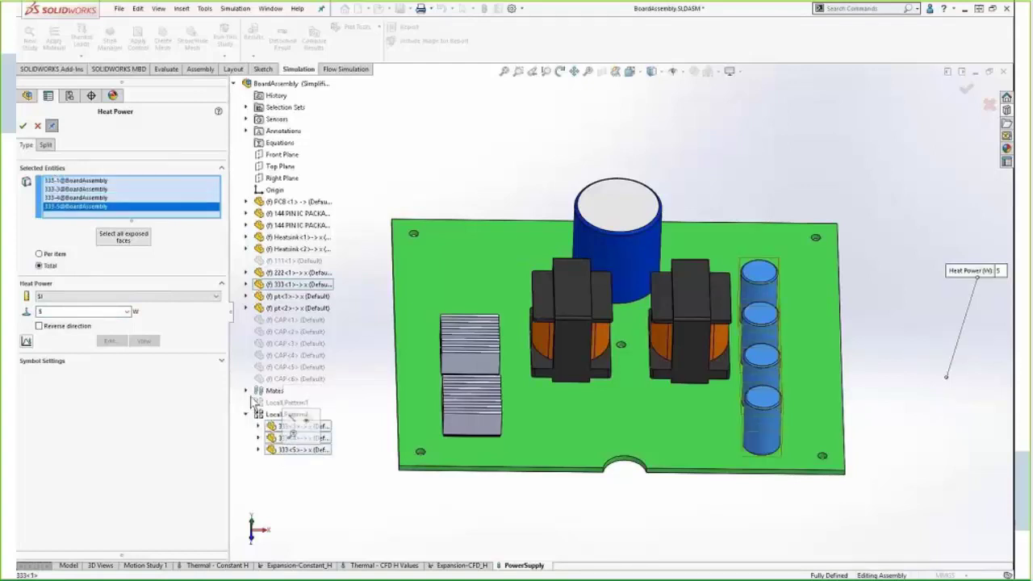
{"action": "left_click", "coordinate": [22, 126]}
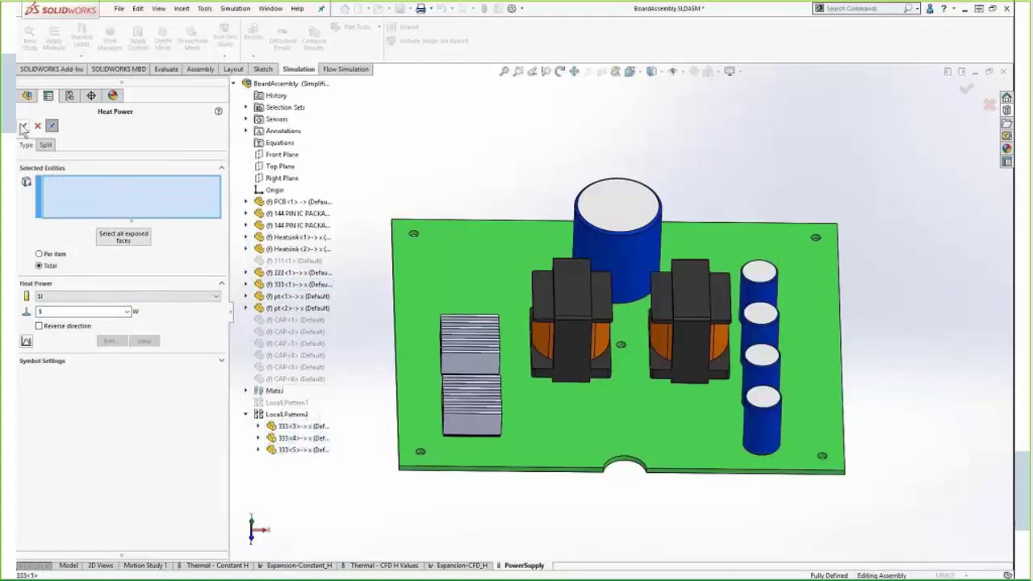
{"action": "key", "text": "Return"}
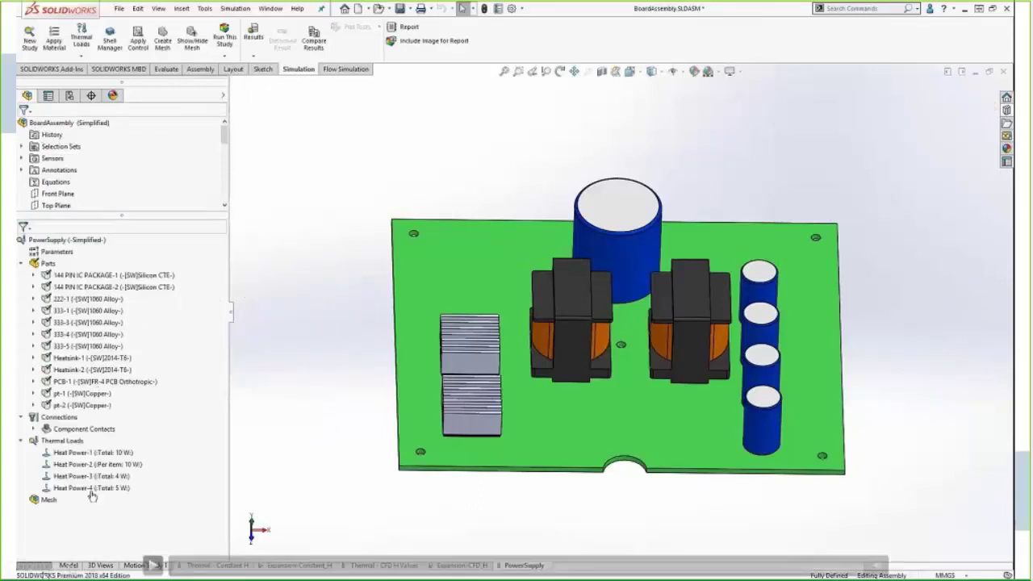
Step: Add a 10 W/(m^2.K) convection load with 20 °C (293.15 K) ambient on all exposed faces
{"action": "right_click", "coordinate": [72, 439]}
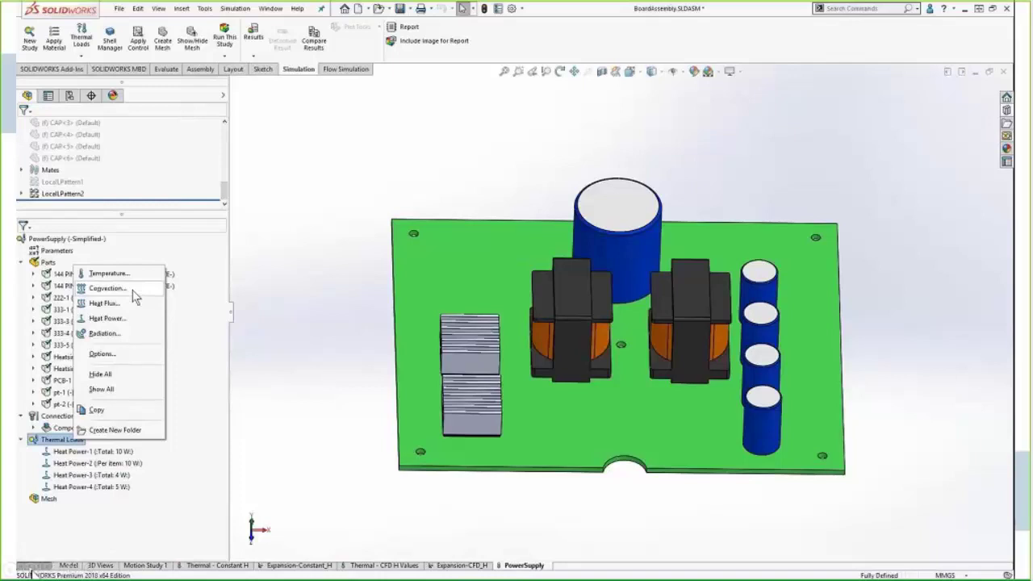
{"action": "left_click", "coordinate": [107, 288]}
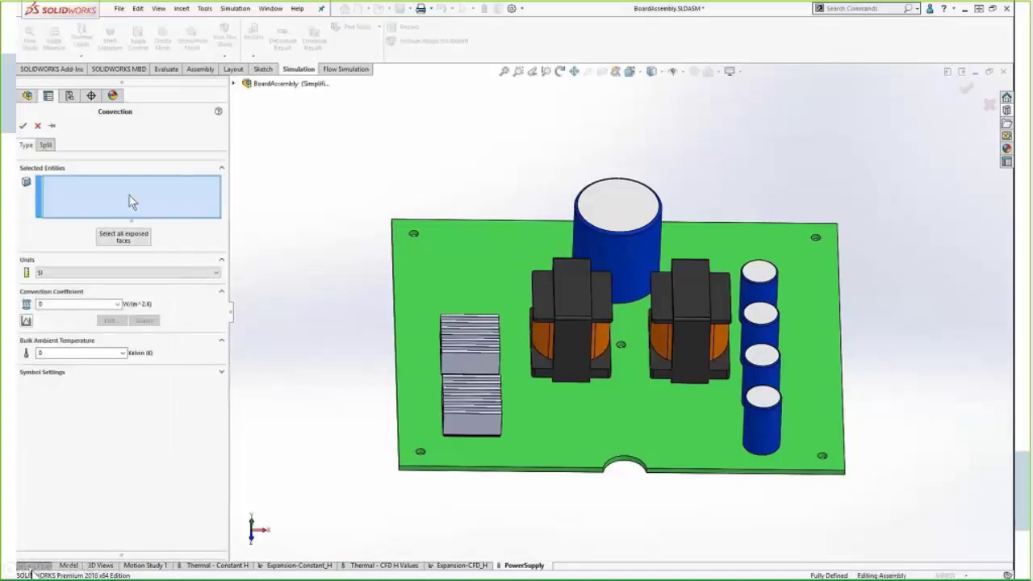
{"action": "left_click", "coordinate": [60, 304]}
{"action": "type", "text": "10"}
{"action": "left_click", "coordinate": [42, 353]}
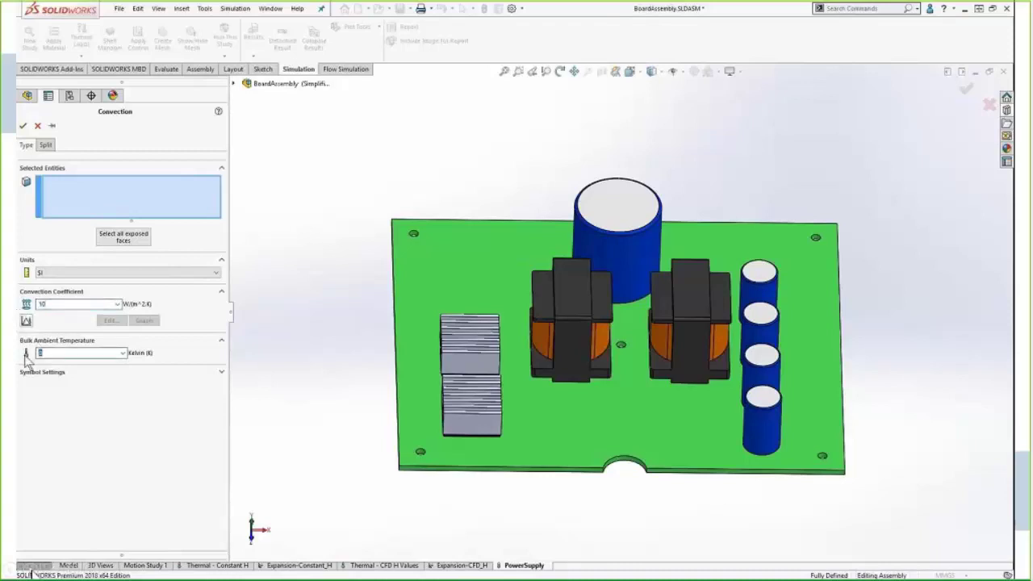
{"action": "left_click", "coordinate": [121, 272]}
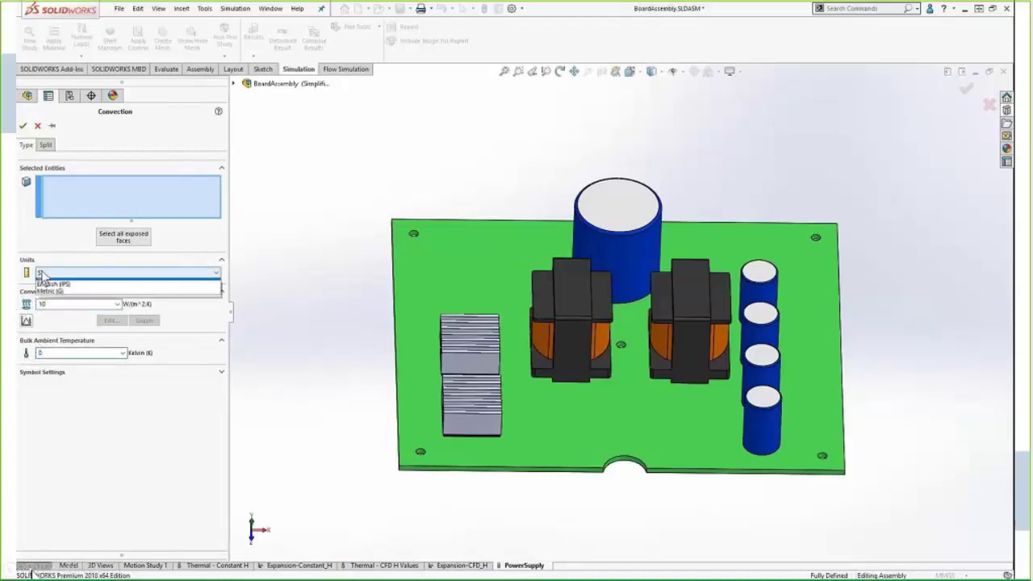
{"action": "left_click", "coordinate": [81, 294]}
{"action": "left_click_drag", "start_coordinate": [75, 353], "coordinate": [32, 353]}
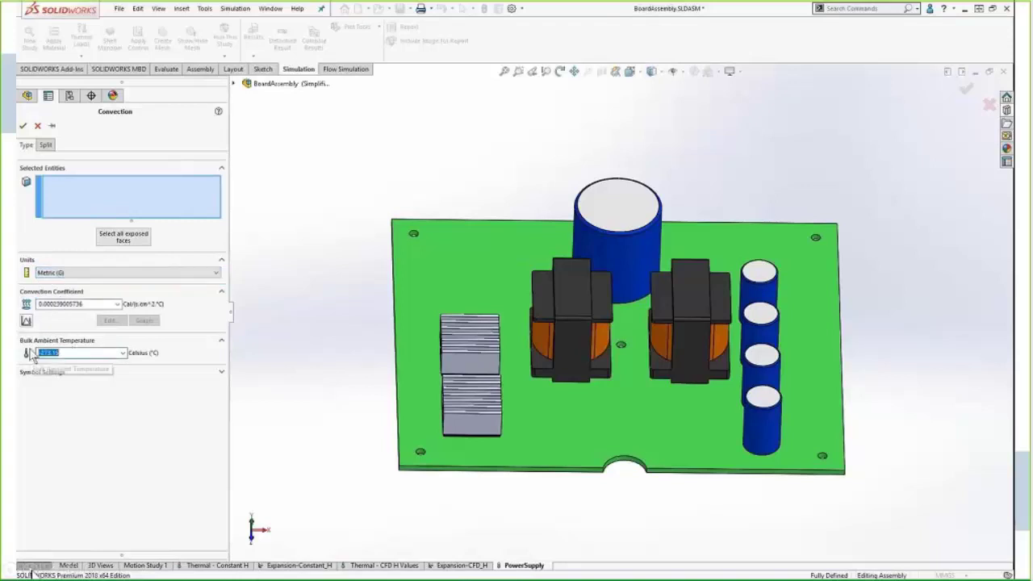
{"action": "type", "text": "20"}
{"action": "left_click", "coordinate": [60, 274]}
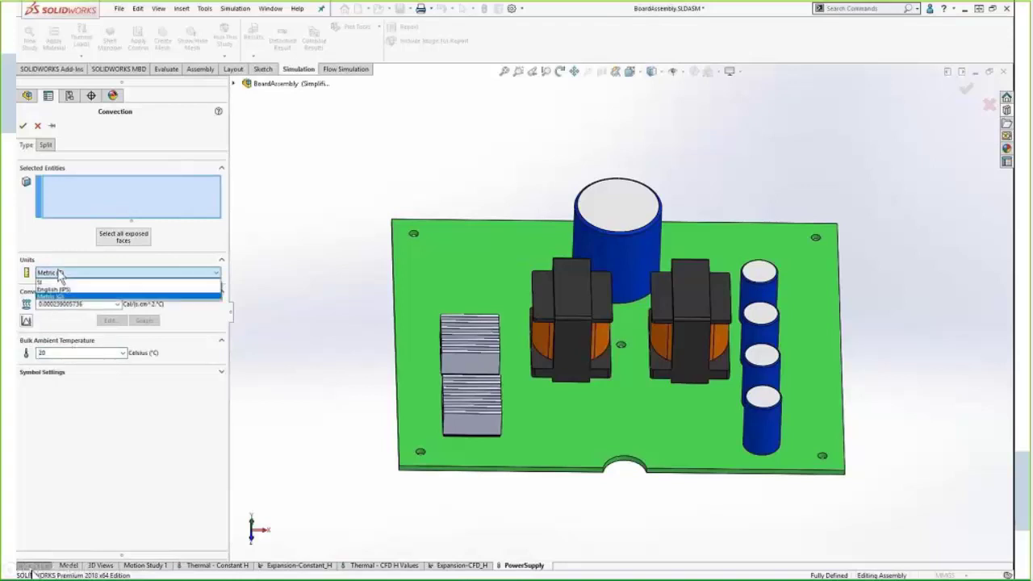
{"action": "left_click", "coordinate": [63, 283]}
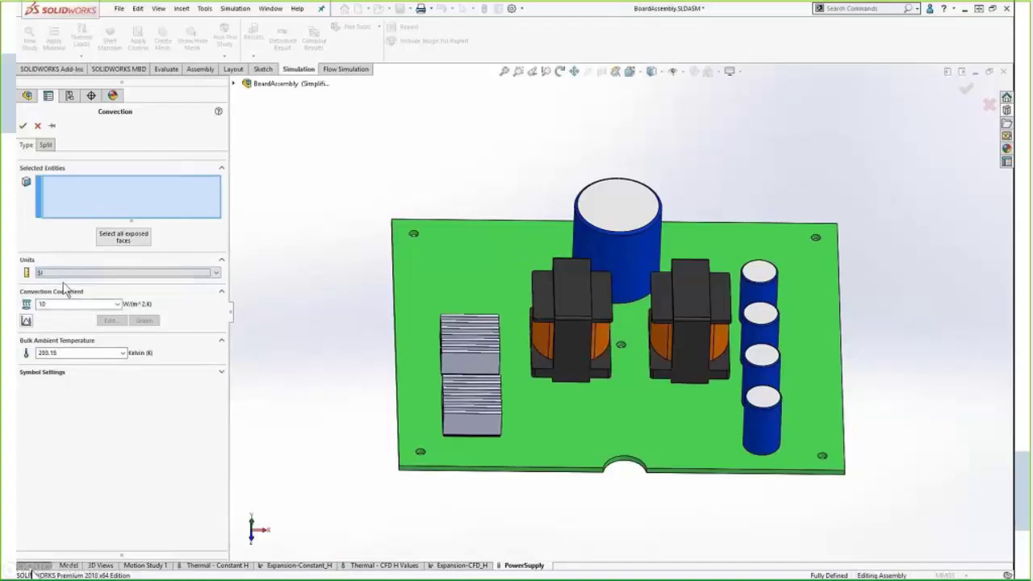
{"action": "left_click", "coordinate": [129, 238]}
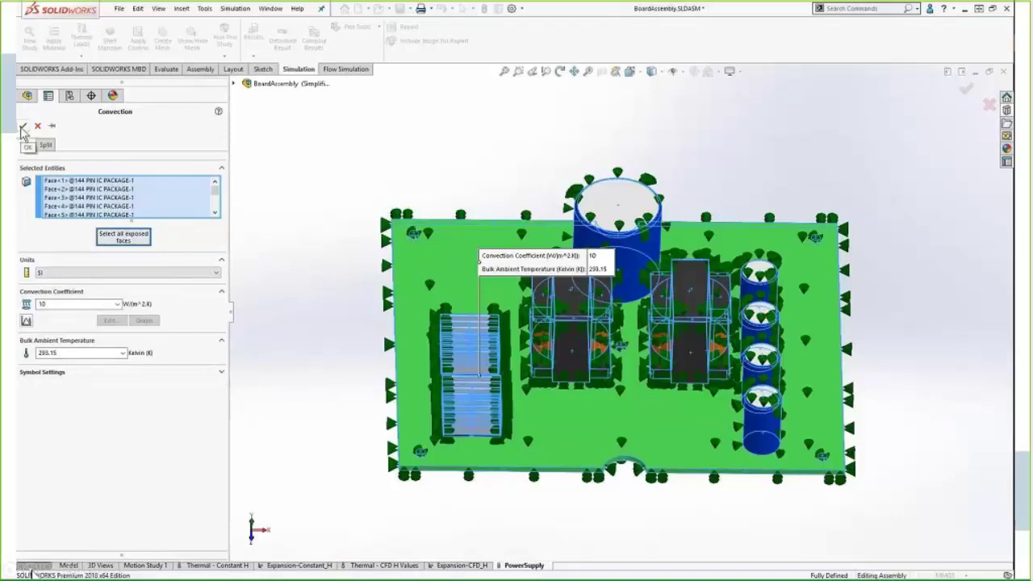
{"action": "left_click", "coordinate": [24, 127]}
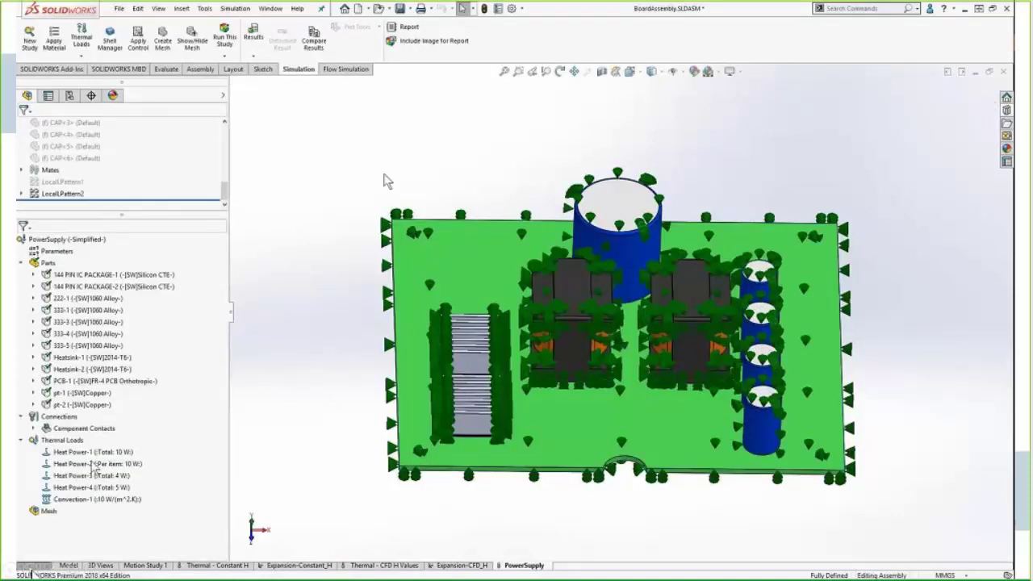
Step: Hide all thermal load symbols from the model view using Convection-1
{"action": "left_click", "coordinate": [81, 499]}
{"action": "right_click", "coordinate": [65, 439]}
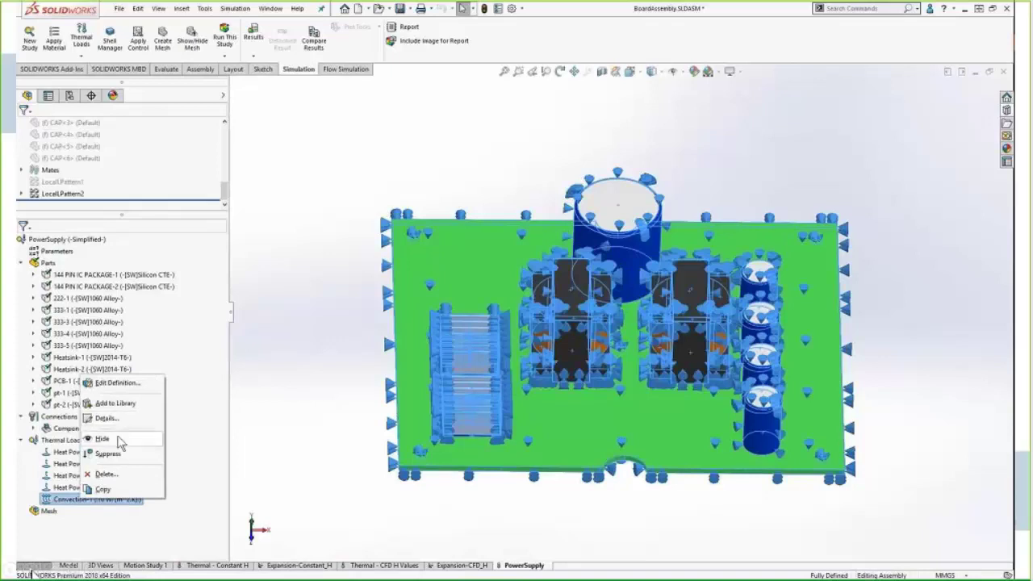
{"action": "left_click", "coordinate": [115, 430]}
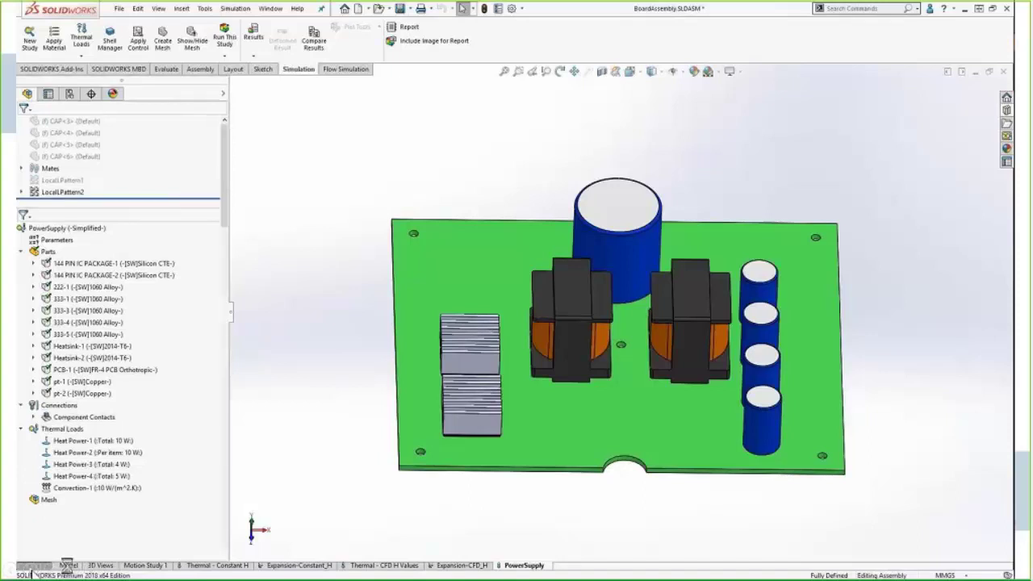
Step: Inspect the PCB's Selection-Set1 faces (Face10, Face5, Face2), then return to the PowerSupply study
{"action": "left_click", "coordinate": [67, 565]}
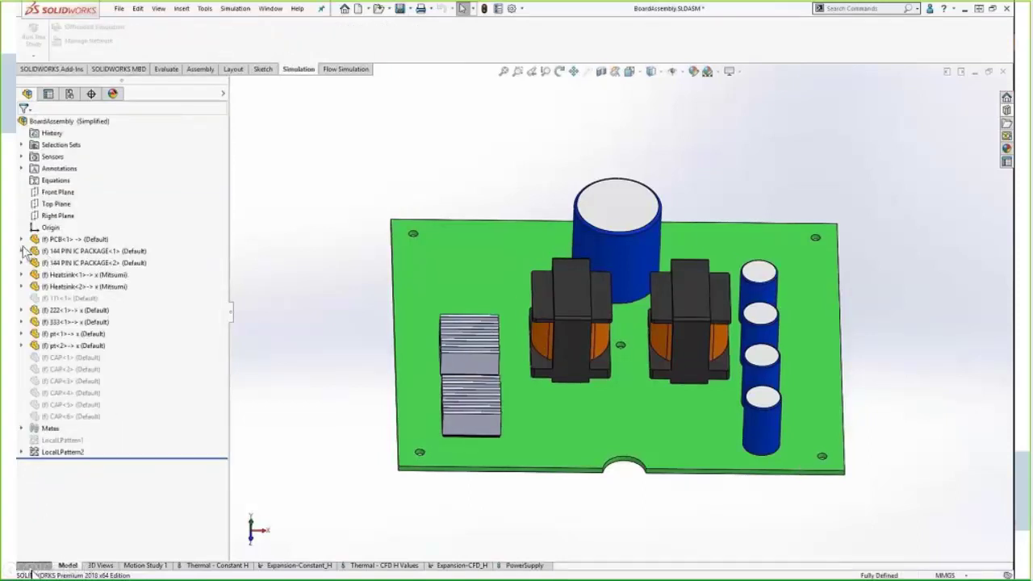
{"action": "left_click", "coordinate": [22, 239]}
{"action": "left_click", "coordinate": [33, 275]}
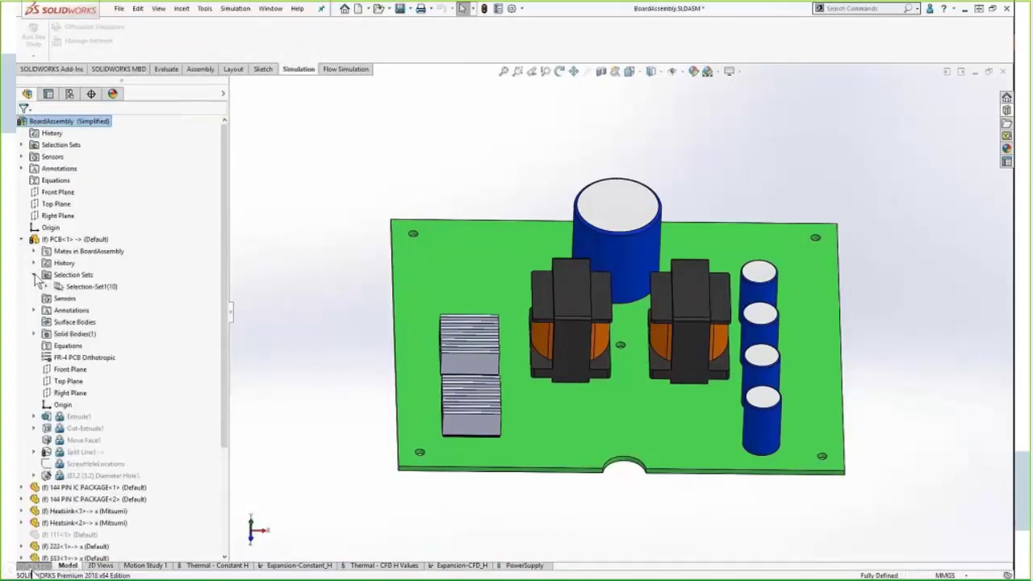
{"action": "left_click", "coordinate": [63, 288]}
{"action": "left_click", "coordinate": [46, 286]}
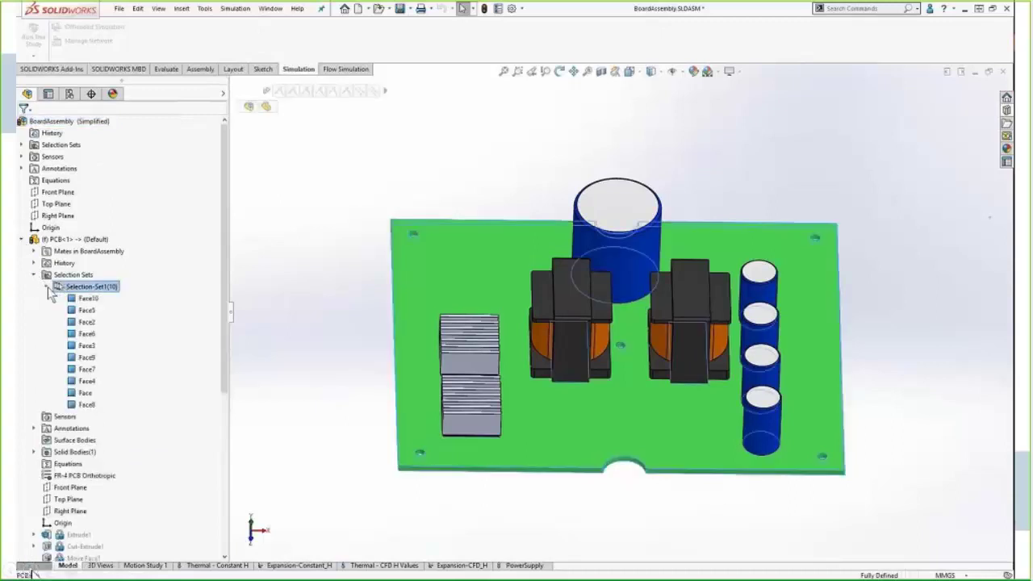
{"action": "left_click", "coordinate": [87, 298]}
{"action": "left_click", "coordinate": [86, 322], "text": "shift"}
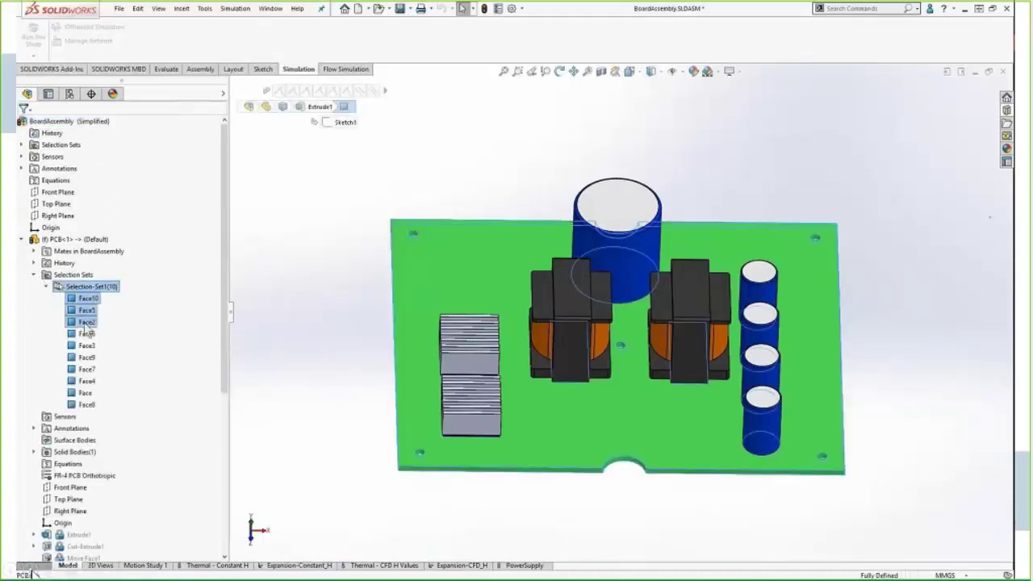
{"action": "left_click", "coordinate": [34, 275]}
{"action": "left_click", "coordinate": [21, 239]}
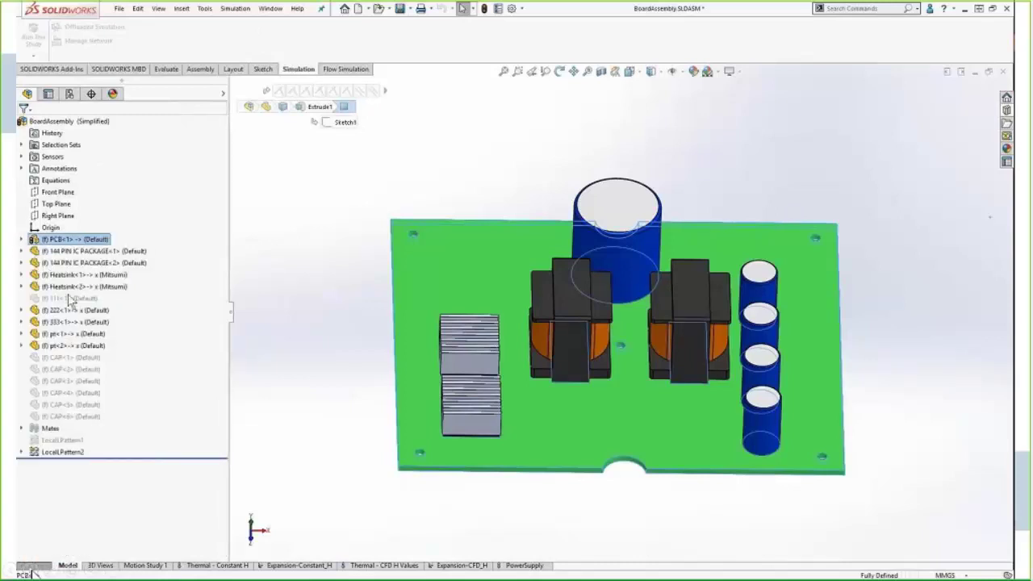
{"action": "left_click", "coordinate": [521, 565]}
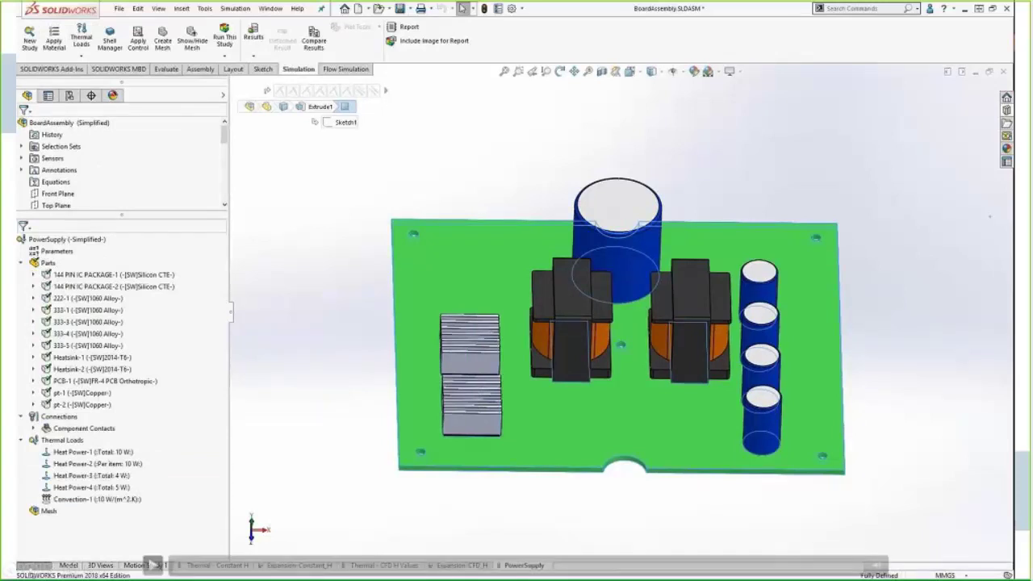
Step: Set the PowerSupply study's solver to Intel Direct Sparse for the steady-state run
{"action": "left_click", "coordinate": [64, 239]}
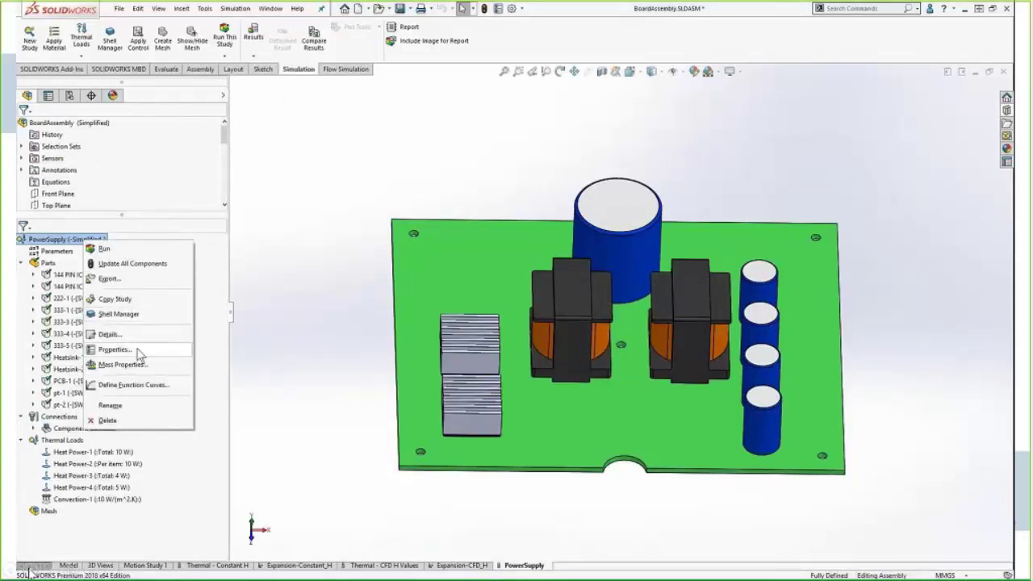
{"action": "left_click", "coordinate": [138, 348]}
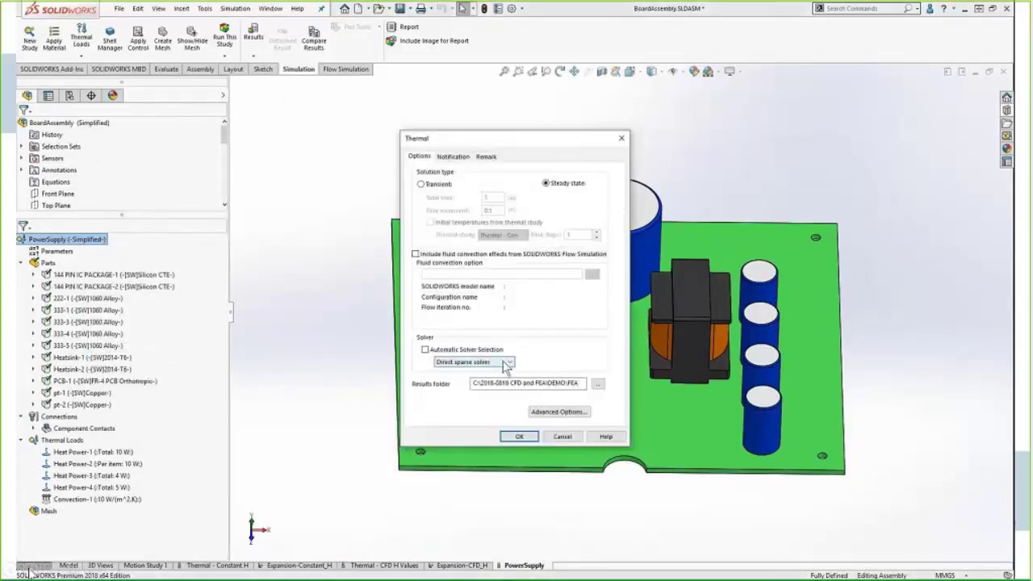
{"action": "left_click", "coordinate": [504, 362]}
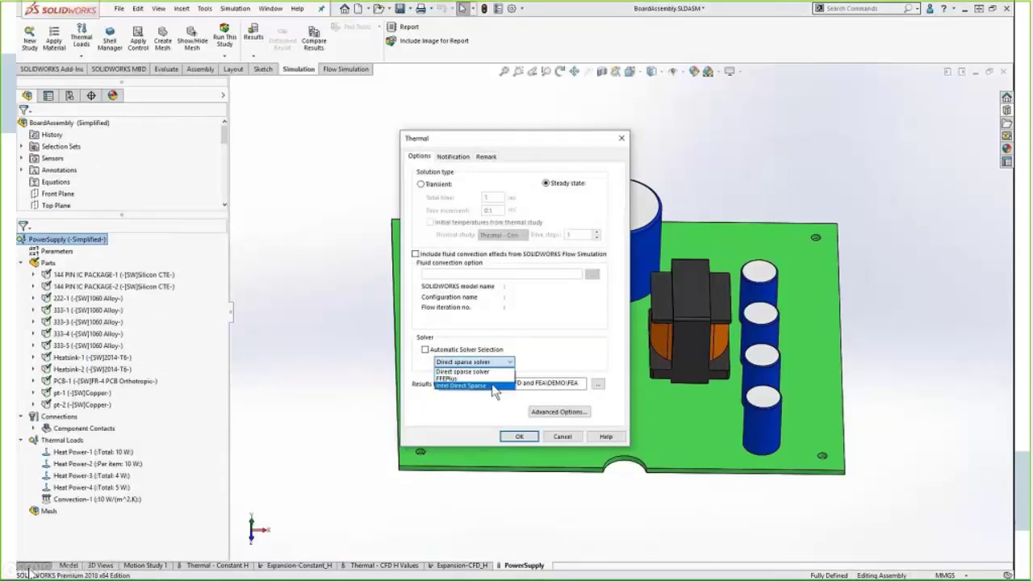
{"action": "left_click", "coordinate": [496, 386]}
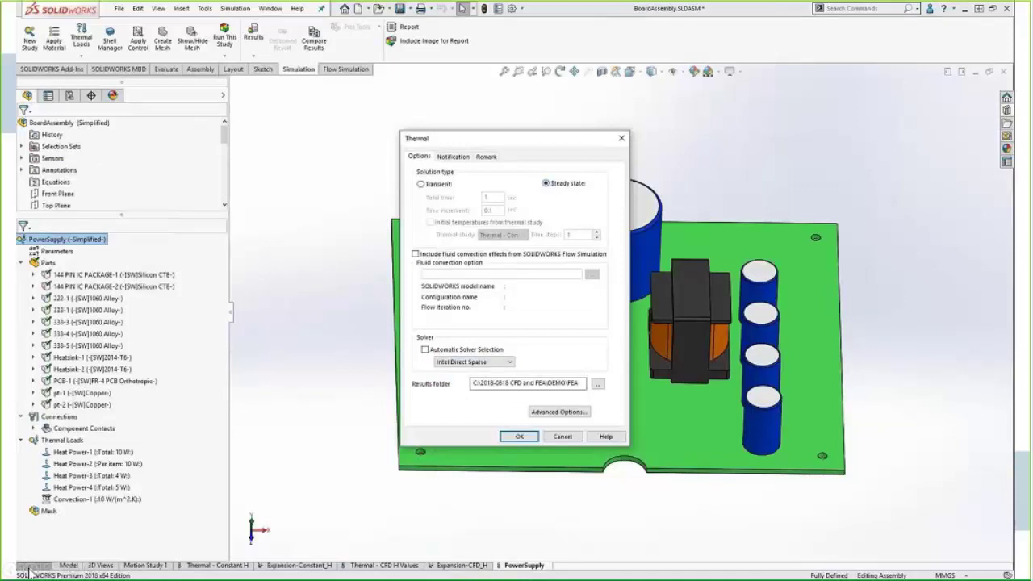
{"action": "key", "text": "Return"}
{"action": "right_click", "coordinate": [48, 511]}
{"action": "left_click", "coordinate": [89, 316]}
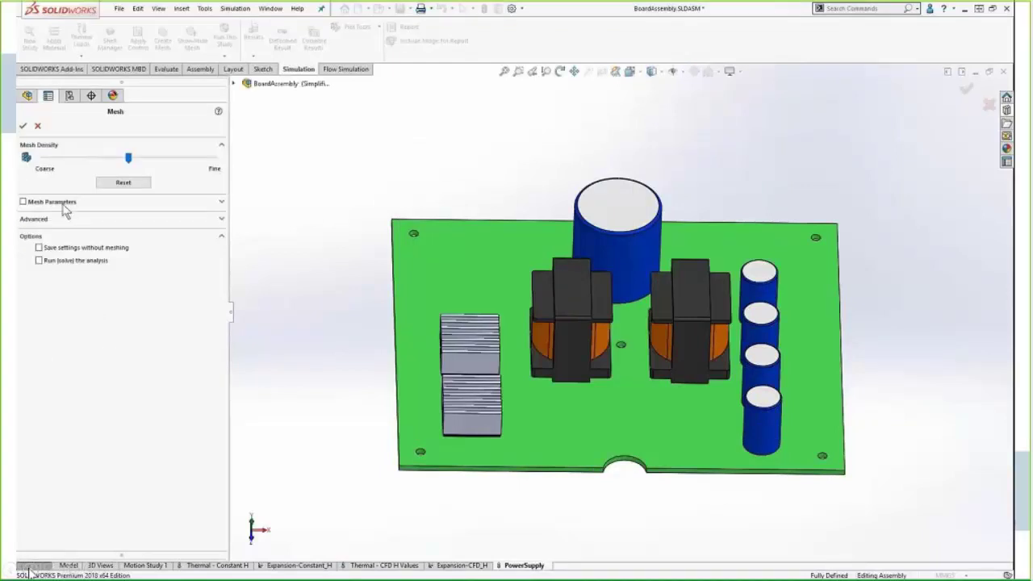
Step: Generate a curvature-based solid mesh with 7 mm maximum and 1 mm minimum element size
{"action": "left_click", "coordinate": [58, 201]}
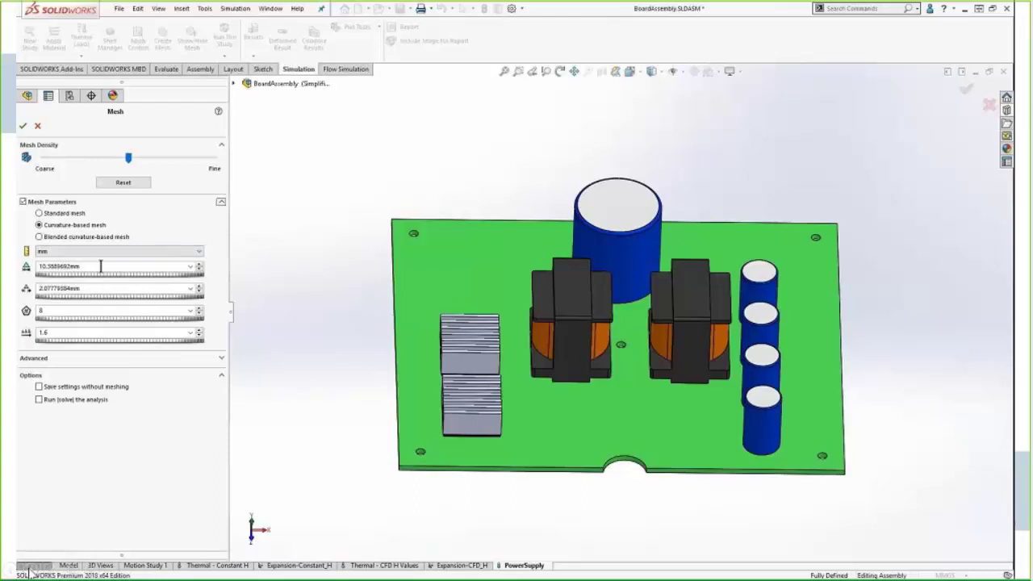
{"action": "left_click_drag", "start_coordinate": [101, 267], "coordinate": [36, 273]}
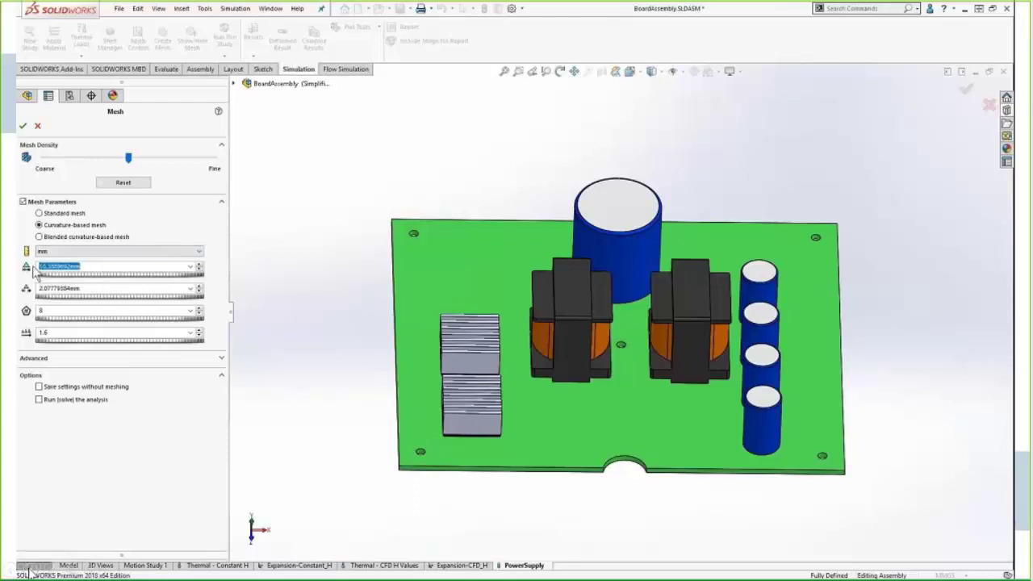
{"action": "type", "text": "7"}
{"action": "key", "text": "Return"}
{"action": "left_click_drag", "start_coordinate": [61, 288], "coordinate": [30, 288]}
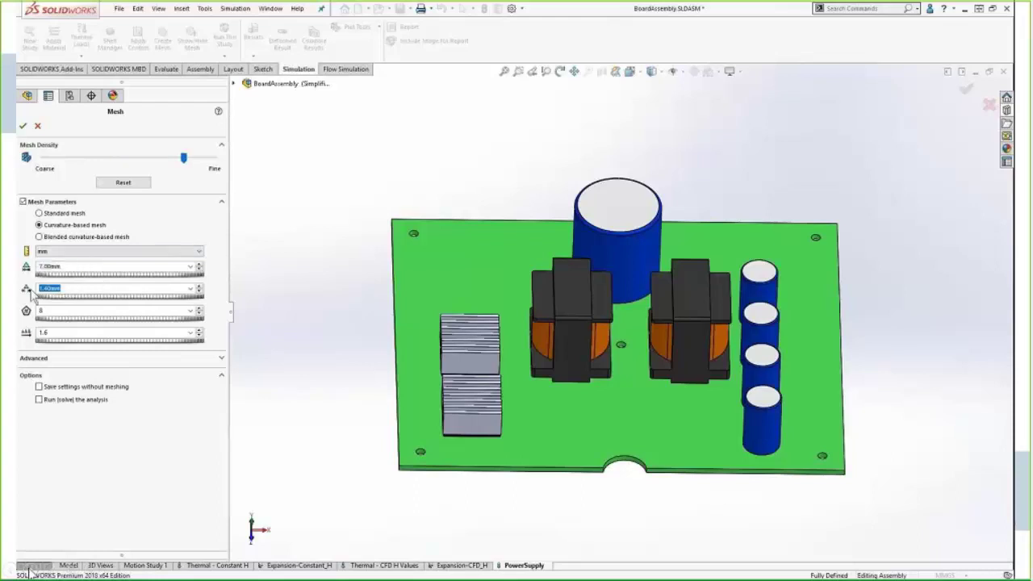
{"action": "type", "text": "1"}
{"action": "key", "text": "Return"}
{"action": "left_click", "coordinate": [23, 126]}
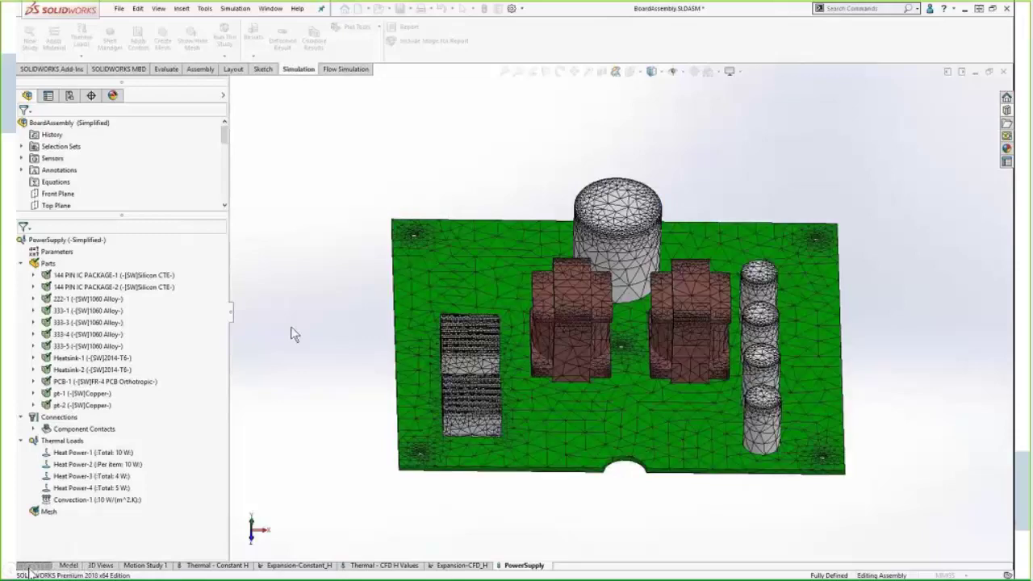
{"action": "middle_click_drag", "start_coordinate": [363, 392], "coordinate": [359, 371]}
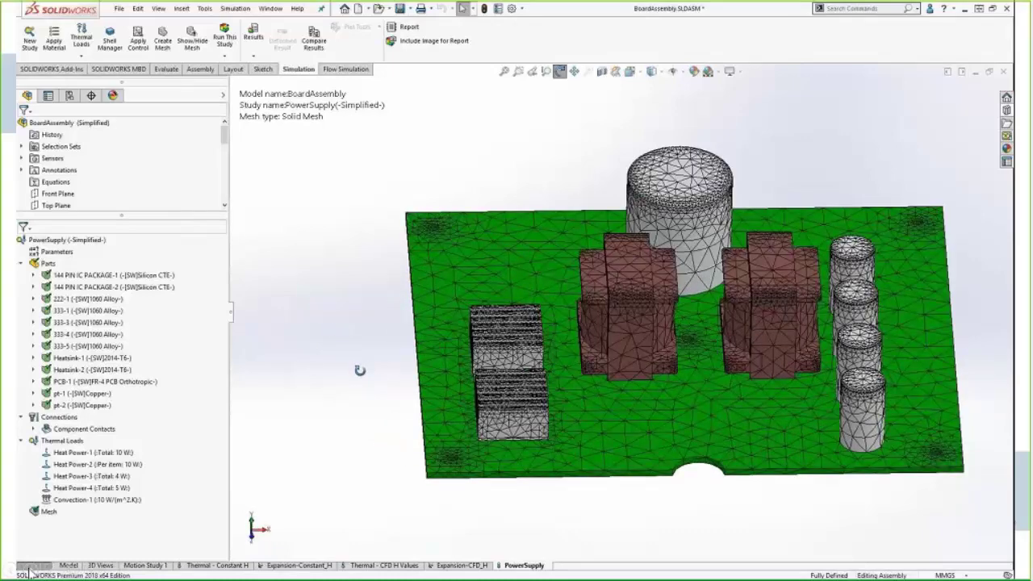
Step: Solve the PowerSupply thermal study with solver details shown, then advance to the Thermal FEA Results slide
{"action": "key", "text": "Escape"}
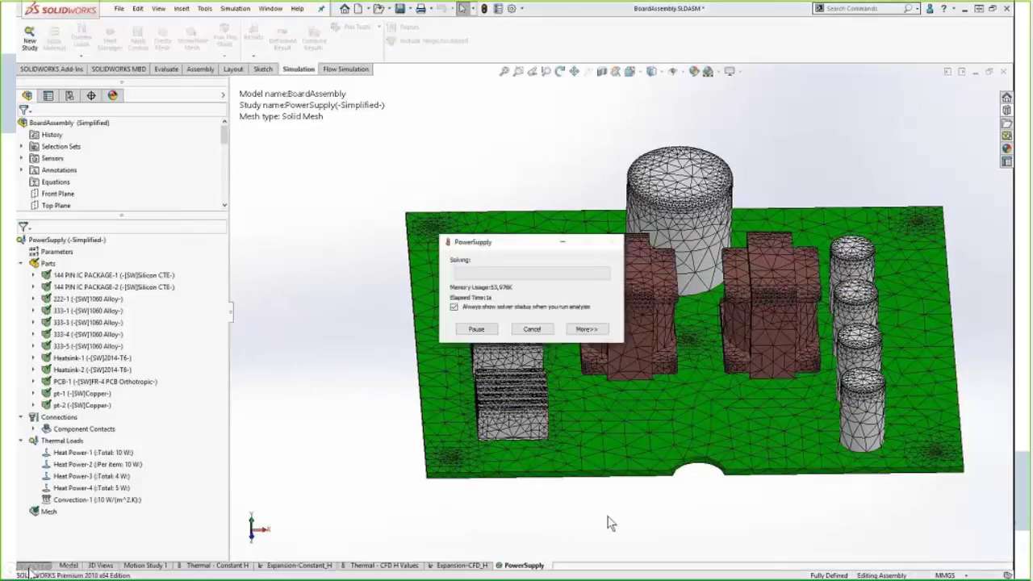
{"action": "left_click", "coordinate": [596, 330]}
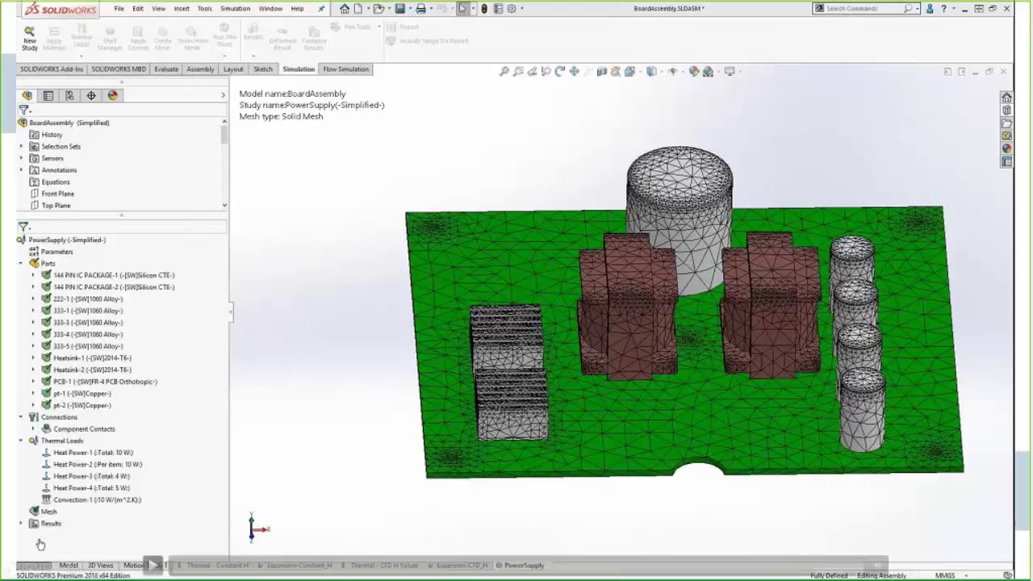
{"action": "left_click", "coordinate": [33, 571]}
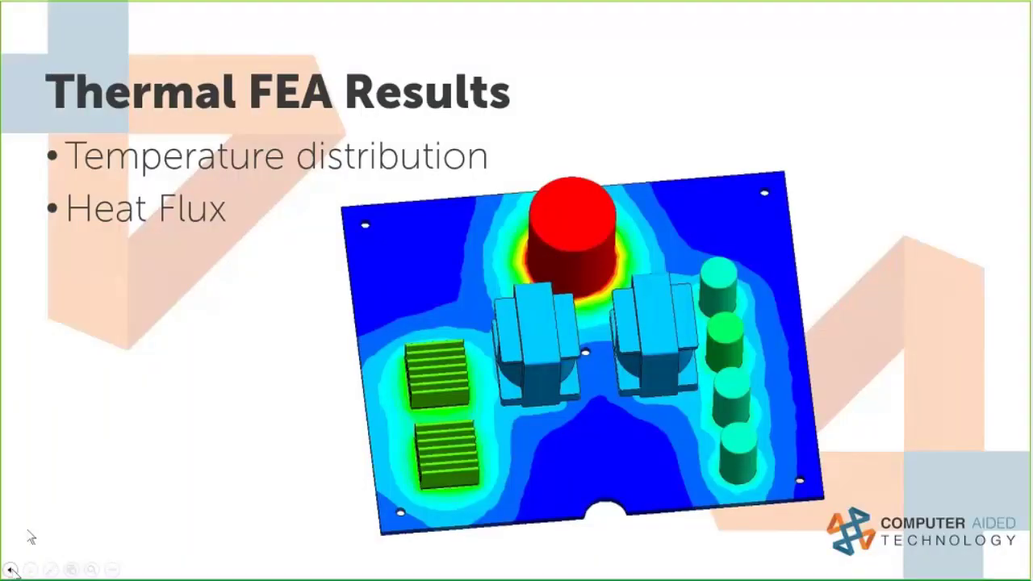
Step: Play the embedded demo video, return to Thermal FEA Results, reveal the IC's < 100 °C callout, and exit
{"action": "left_click", "coordinate": [31, 537]}
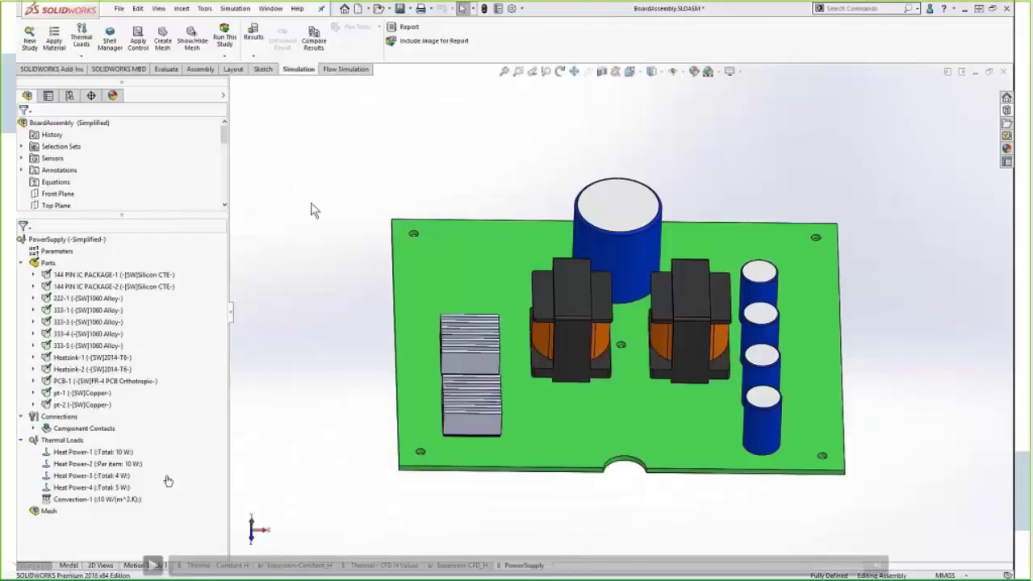
{"action": "left_click", "coordinate": [154, 566]}
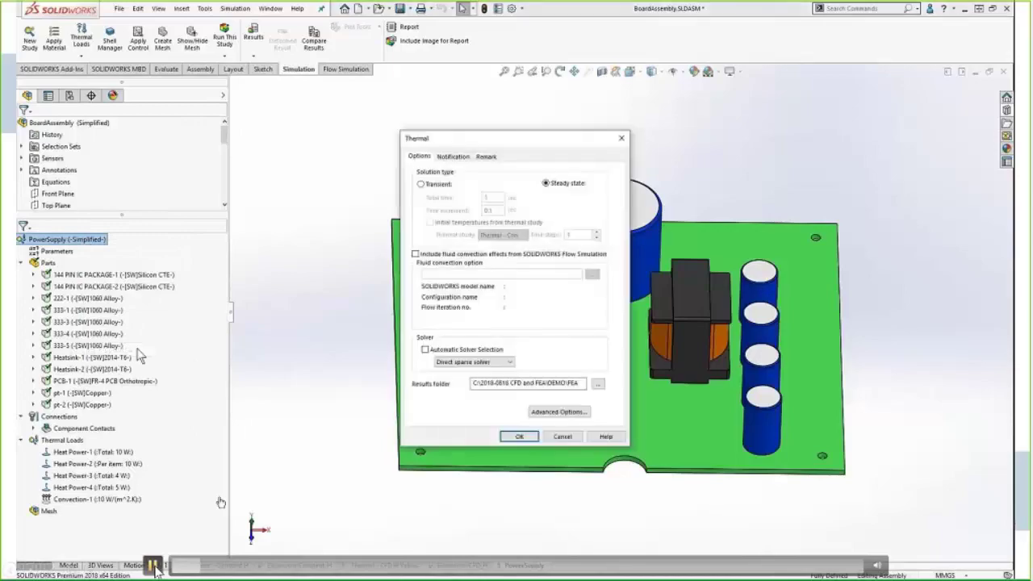
{"action": "left_click", "coordinate": [28, 570]}
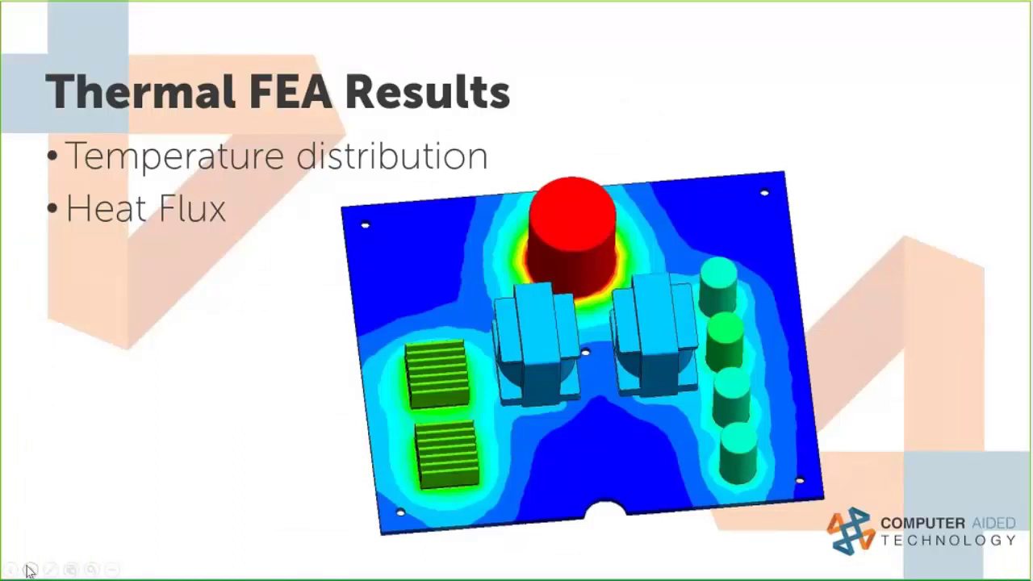
{"action": "left_click", "coordinate": [29, 570]}
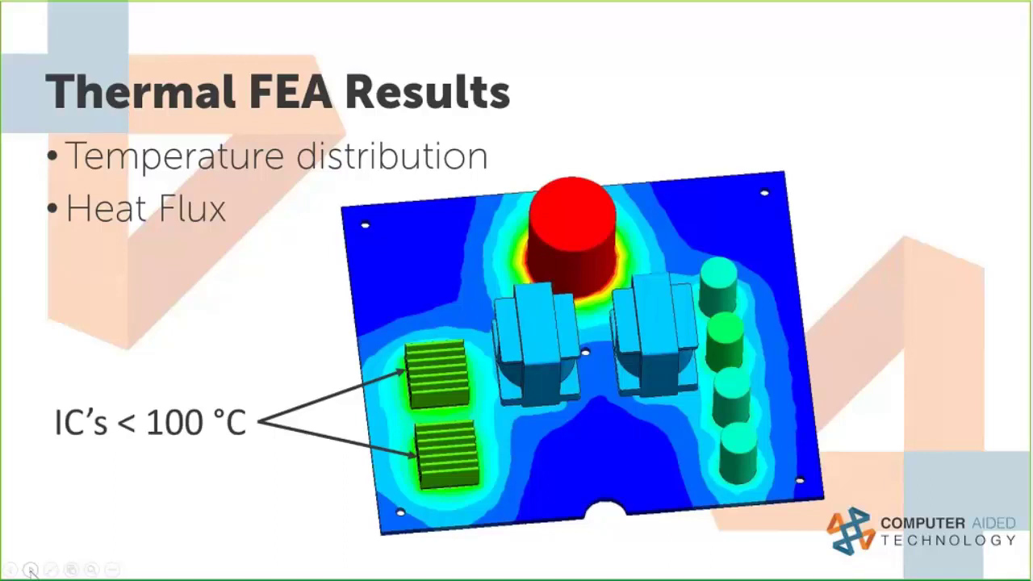
{"action": "key", "text": "alt+Tab"}
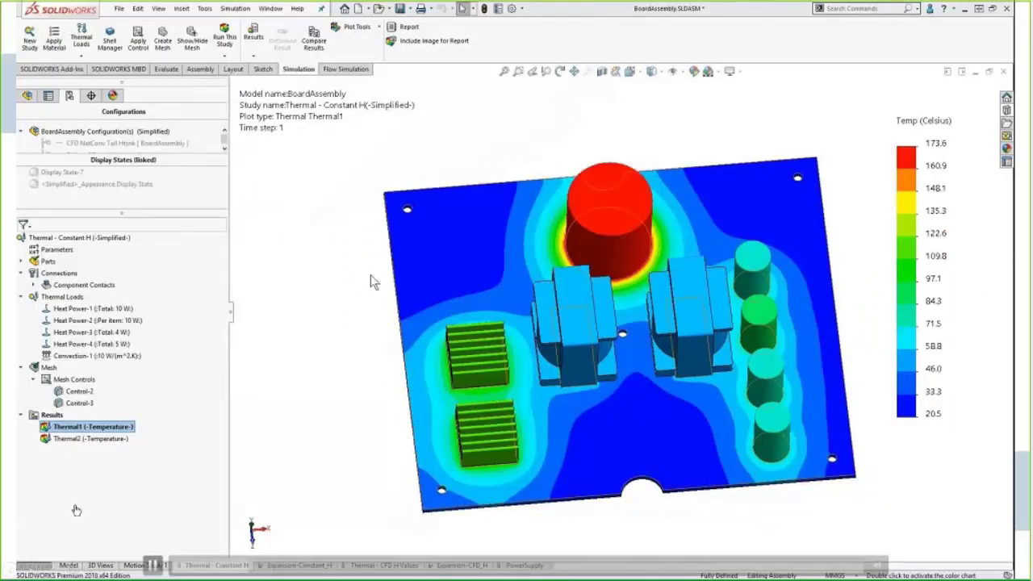
Step: Start a new thermal plot restricted to selected entities, with whole-body picking
{"action": "right_click", "coordinate": [46, 415]}
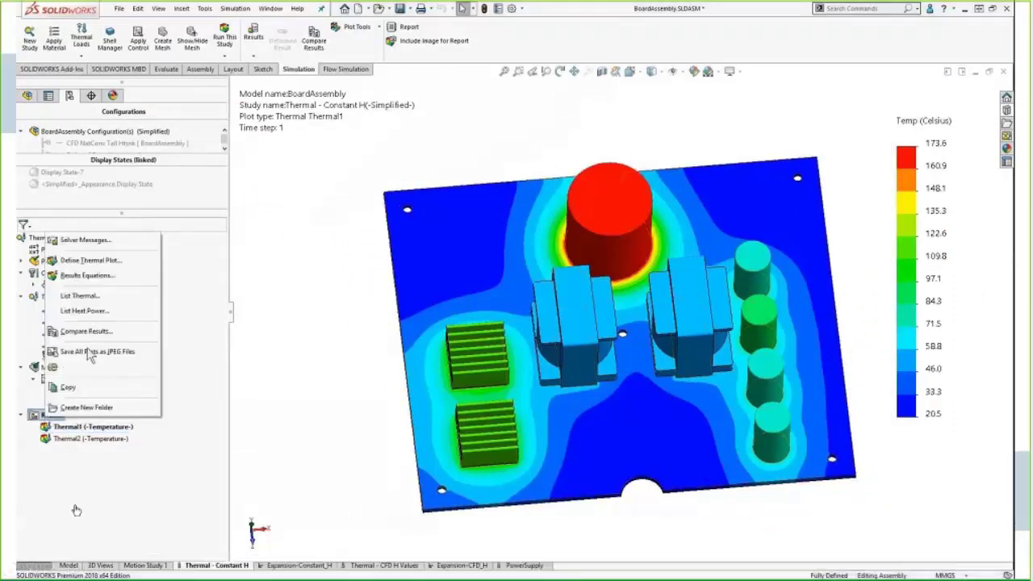
{"action": "left_click", "coordinate": [117, 262]}
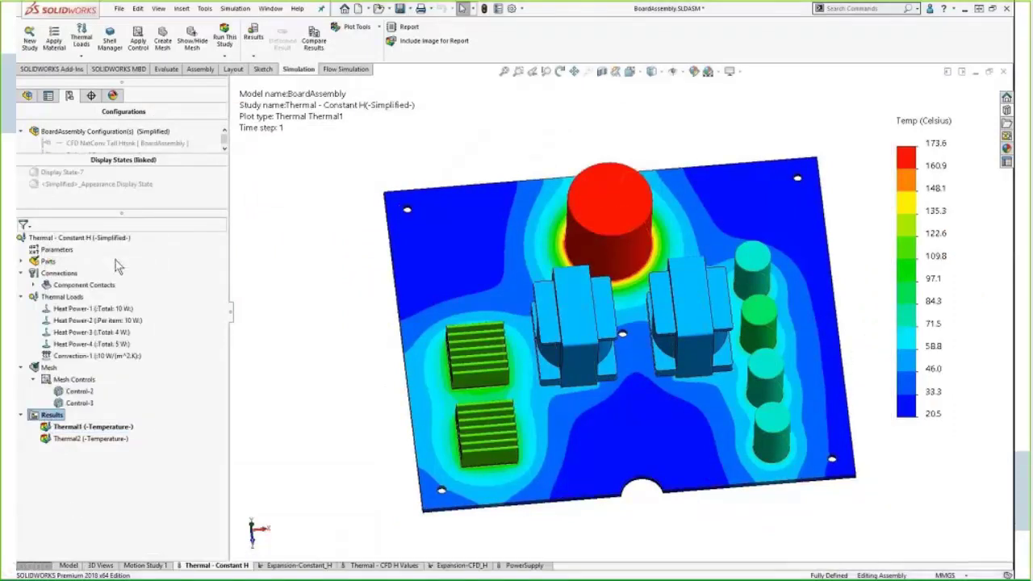
{"action": "left_click", "coordinate": [43, 214]}
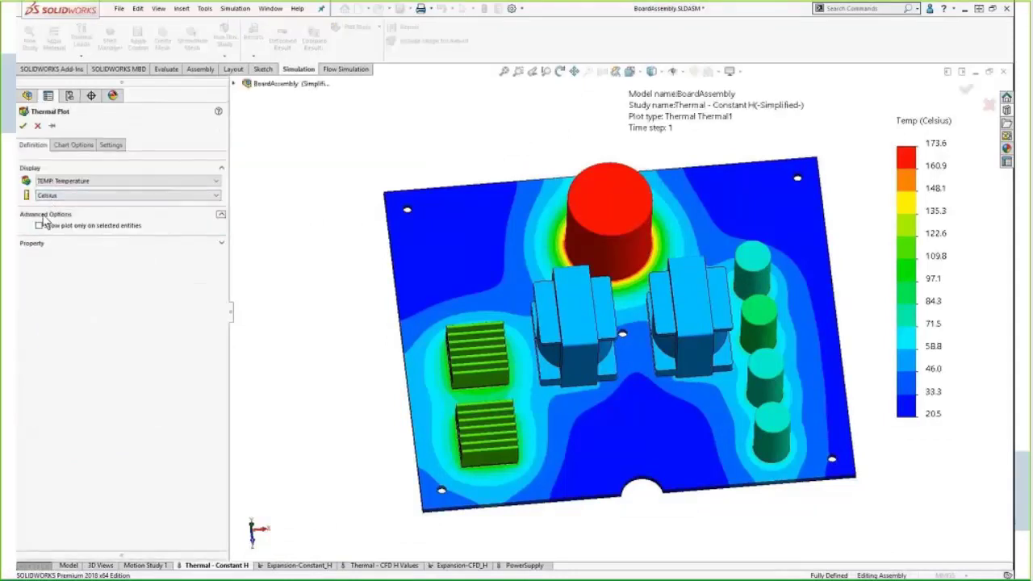
{"action": "left_click", "coordinate": [39, 225]}
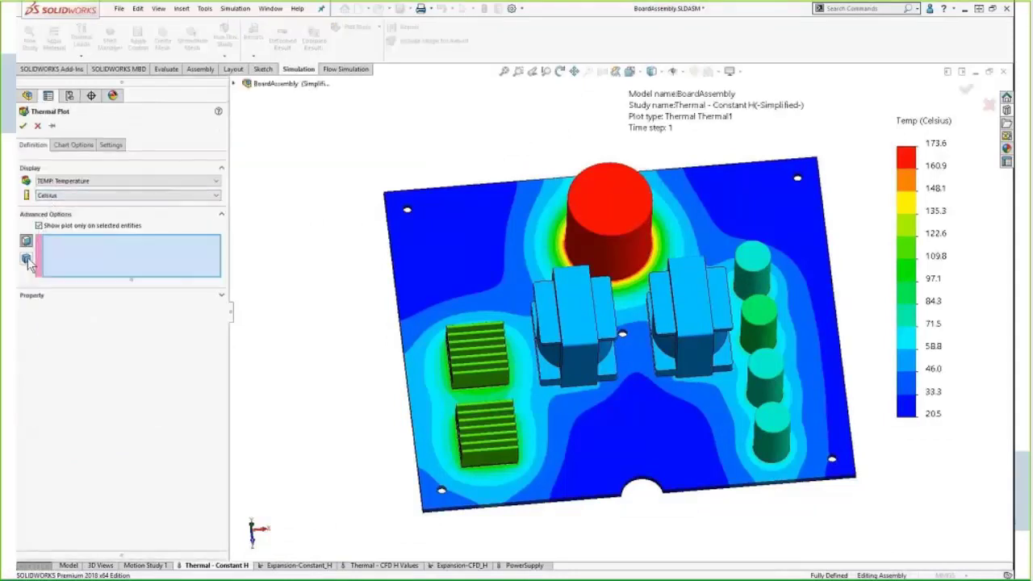
{"action": "left_click", "coordinate": [28, 262]}
Step: Pick both IC package bodies and confirm the Thermal3 plot spanning 113.27–114.99 °C
{"action": "middle_click_drag", "start_coordinate": [345, 346], "coordinate": [352, 289]}
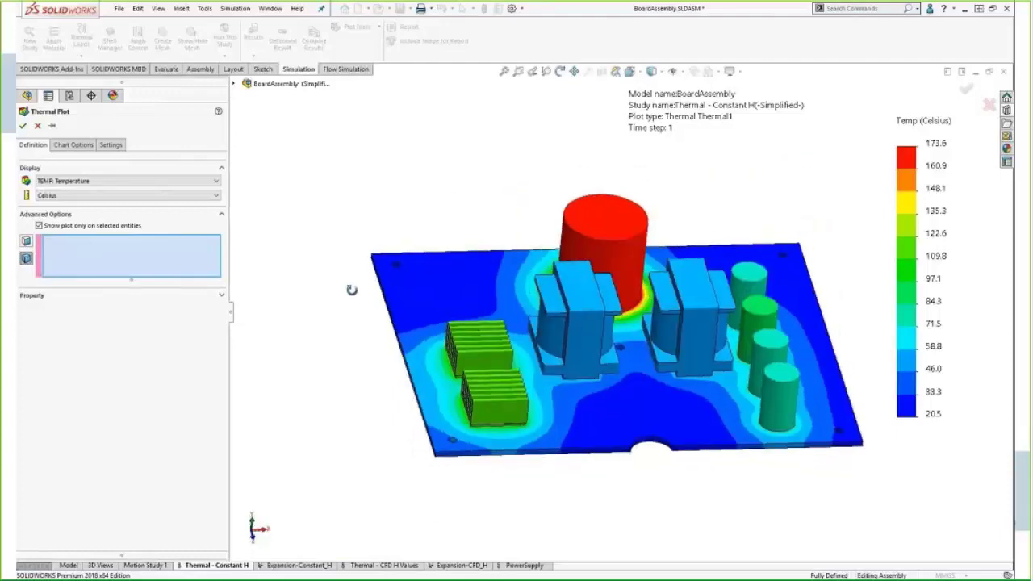
{"action": "scroll", "coordinate": [472, 389], "scroll_direction": "down", "scroll_amount": 8}
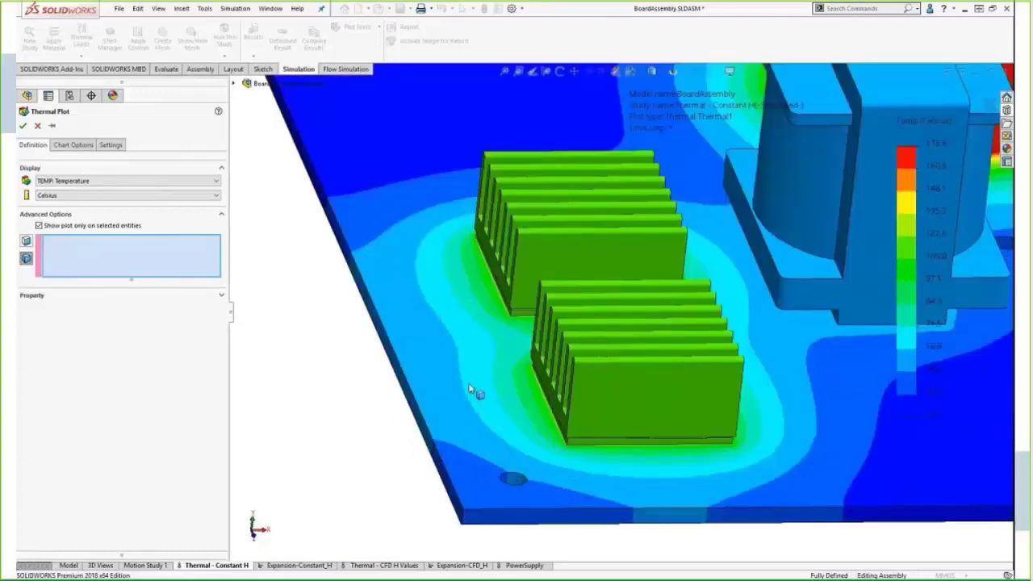
{"action": "scroll", "coordinate": [472, 389], "scroll_direction": "down", "scroll_amount": 2}
{"action": "left_click", "coordinate": [535, 299]}
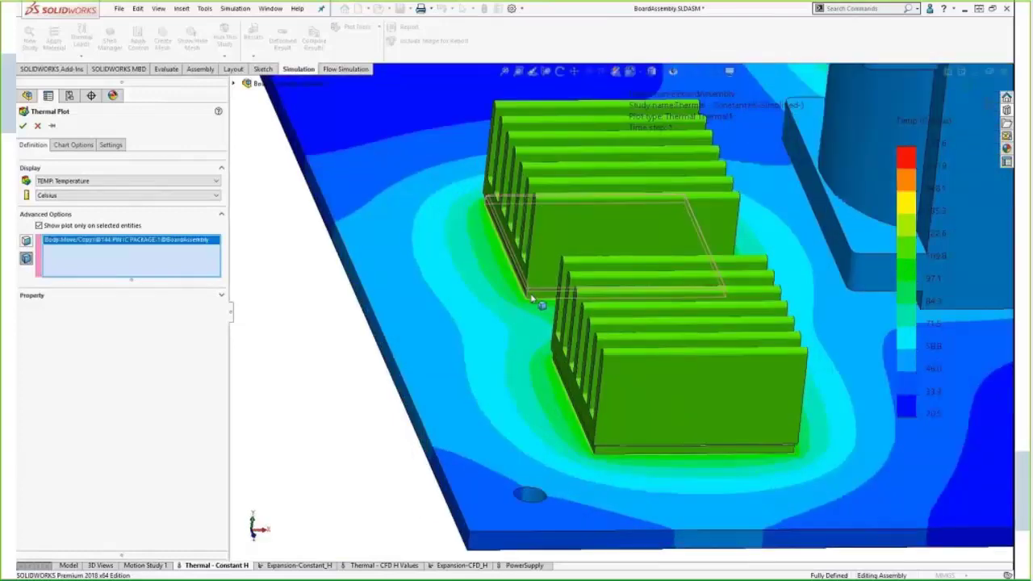
{"action": "left_click", "coordinate": [601, 454]}
{"action": "left_click", "coordinate": [532, 71]}
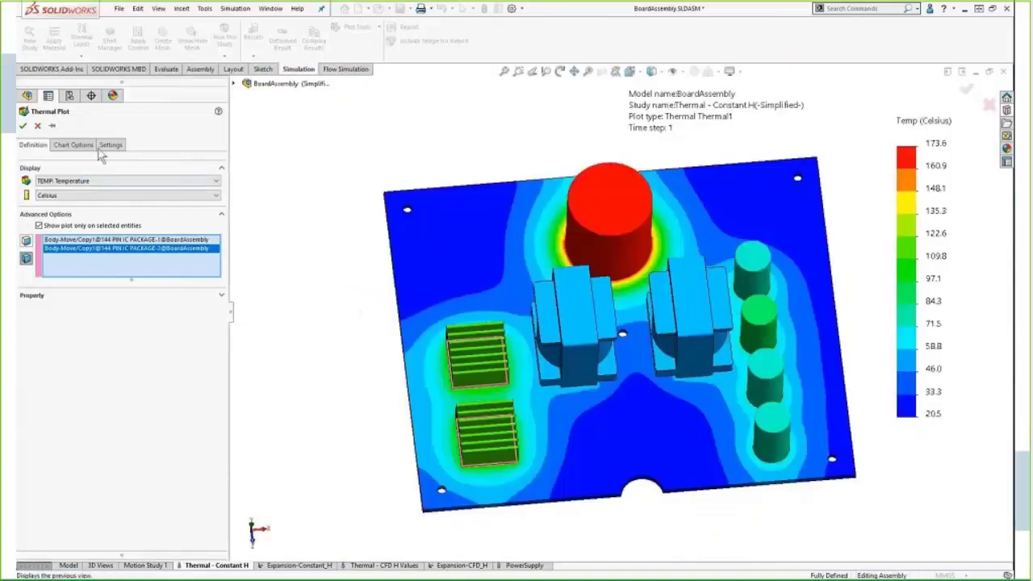
{"action": "left_click", "coordinate": [73, 145]}
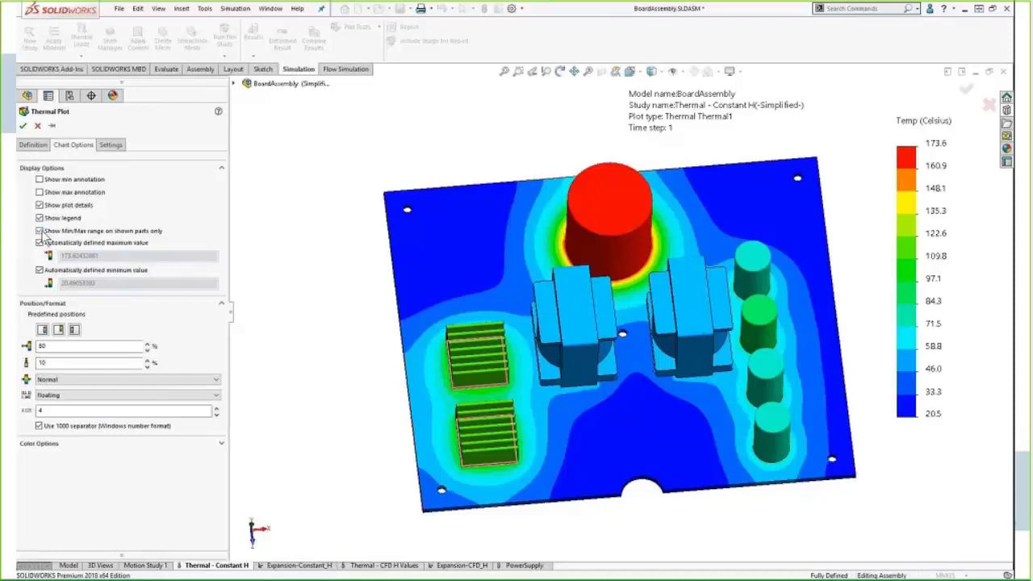
{"action": "left_click", "coordinate": [23, 127]}
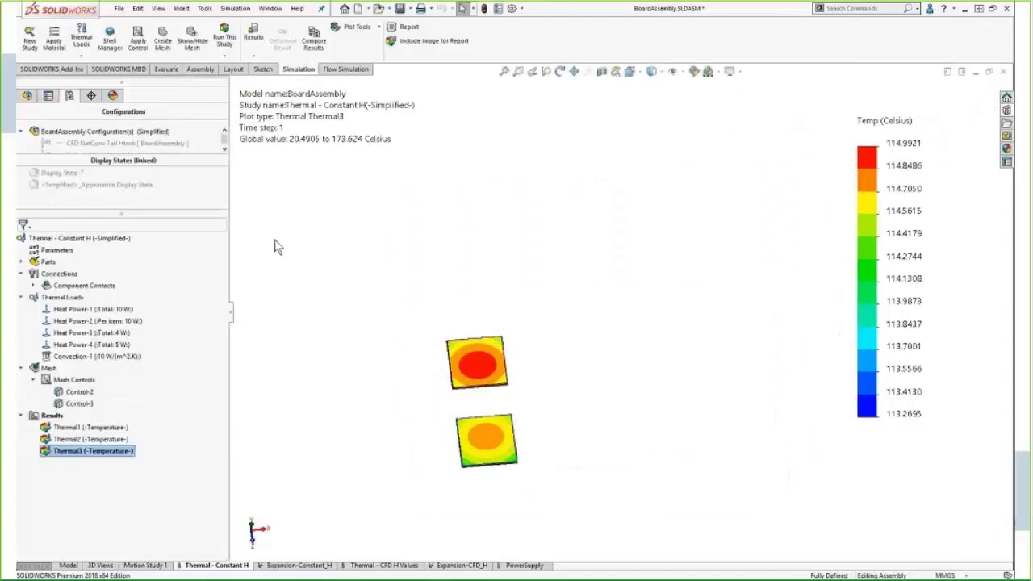
{"action": "scroll", "coordinate": [398, 464], "scroll_direction": "down", "scroll_amount": 3}
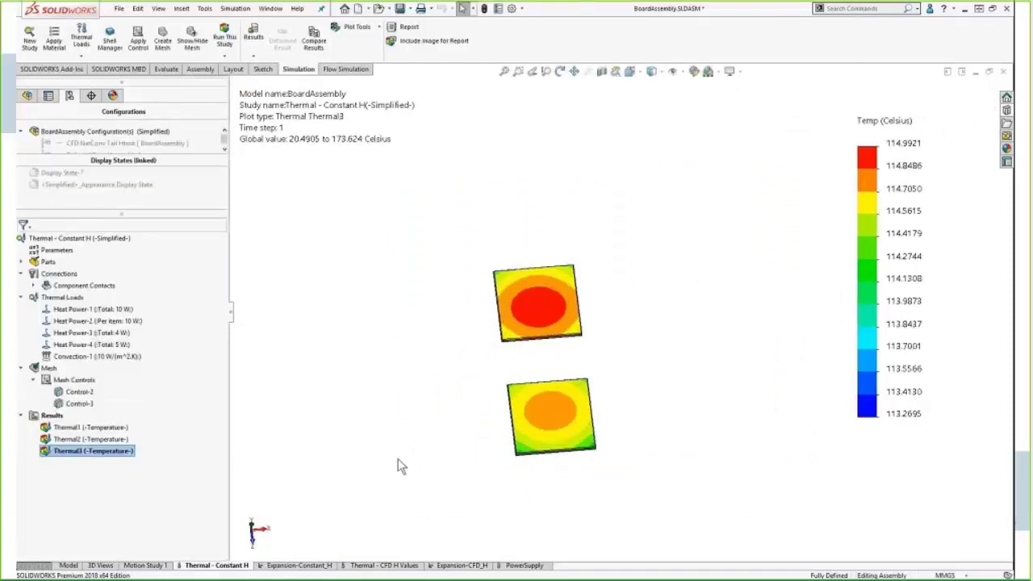
{"action": "scroll", "coordinate": [398, 459], "scroll_direction": "down", "scroll_amount": 2}
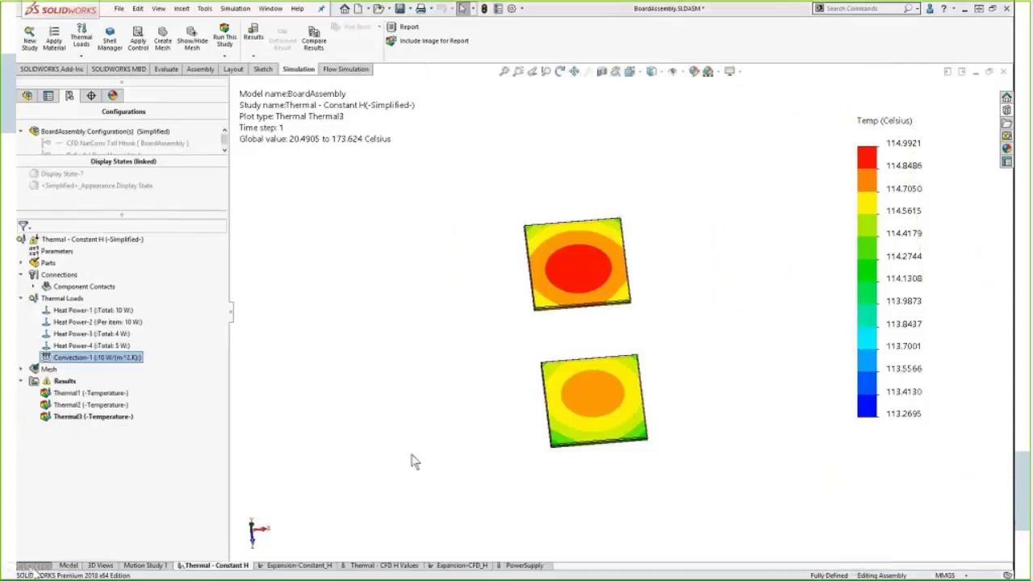
{"action": "right_click", "coordinate": [113, 361]}
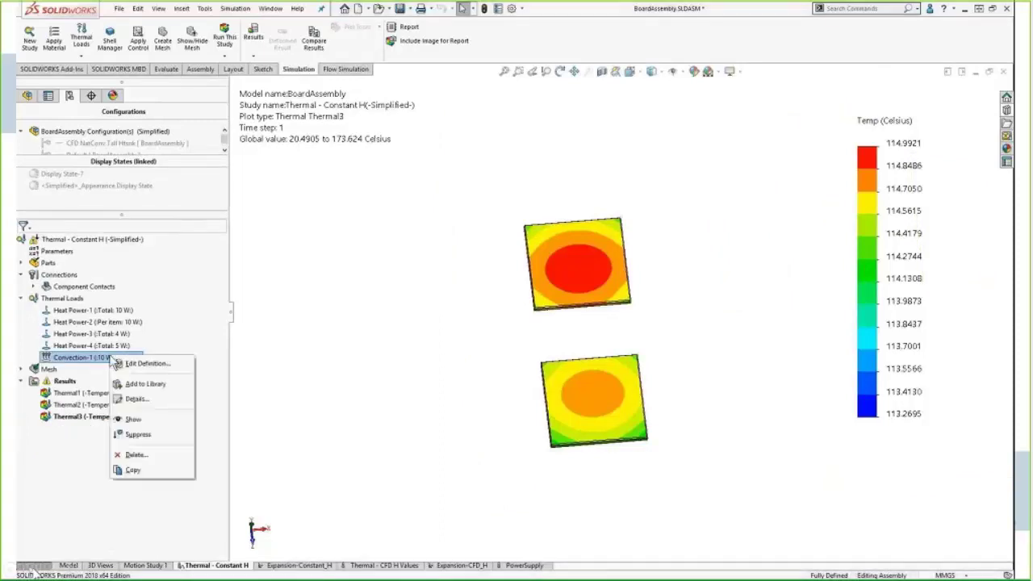
{"action": "key", "text": "Escape"}
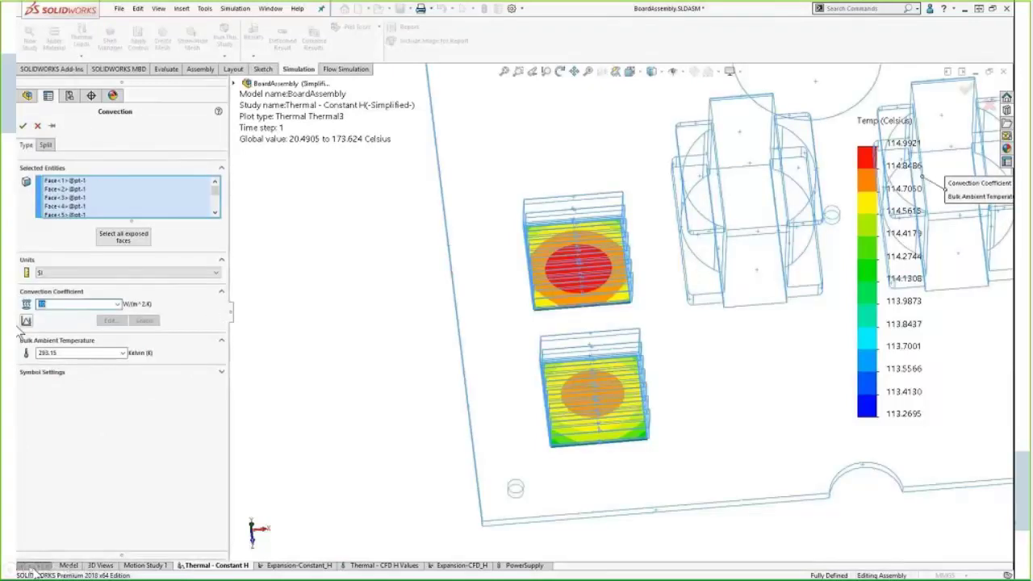
Step: Change the Convection-1 coefficient to 15 W/(m²·K), keeping 293.15 K ambient
{"action": "type", "text": "15"}
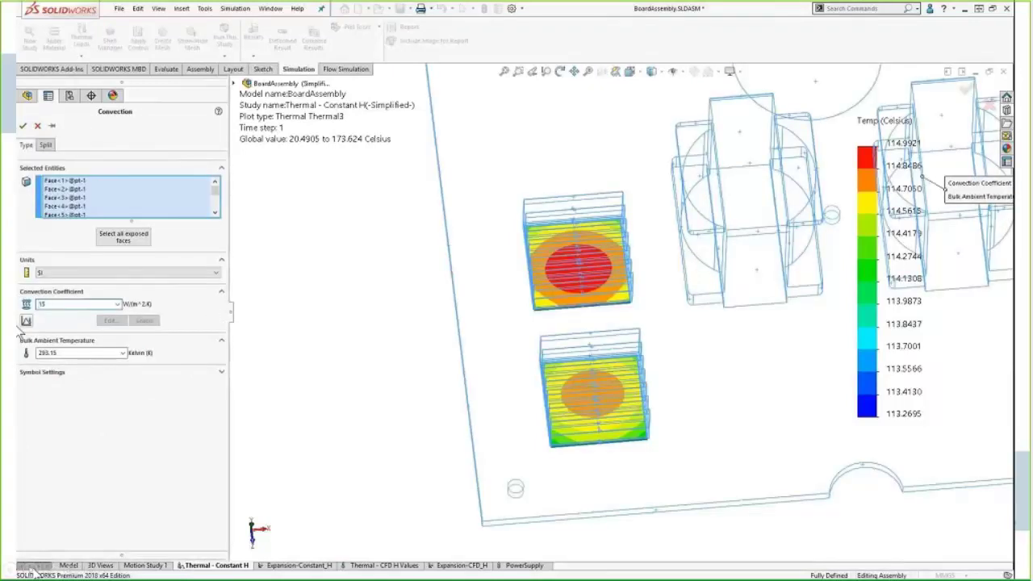
{"action": "left_click", "coordinate": [24, 126]}
{"action": "right_click", "coordinate": [36, 368]}
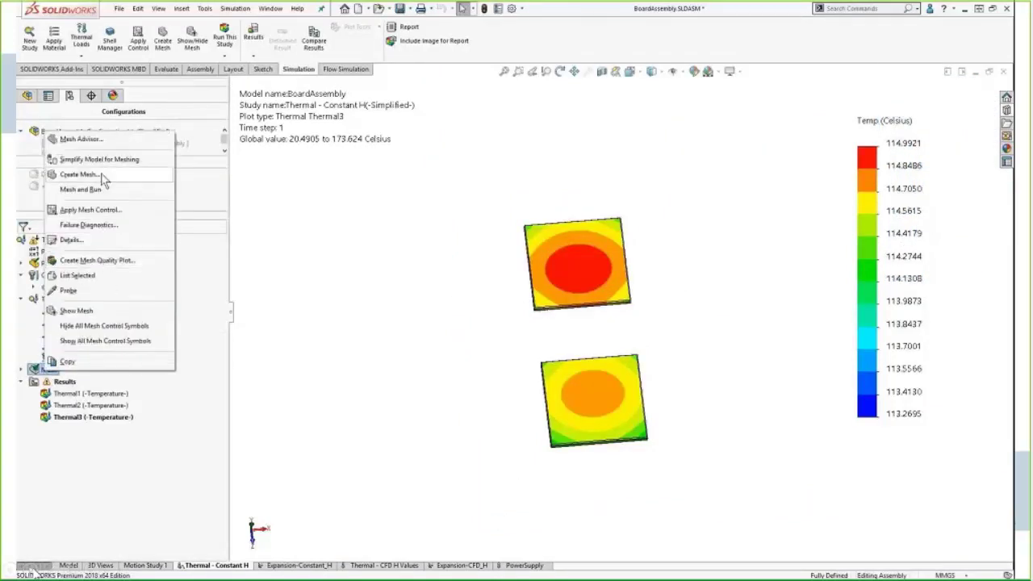
Step: Rerun Thermal - Constant H, review the 20.08–130.75 °C plot, and advance to the thermal expansion slide
{"action": "left_click", "coordinate": [307, 383]}
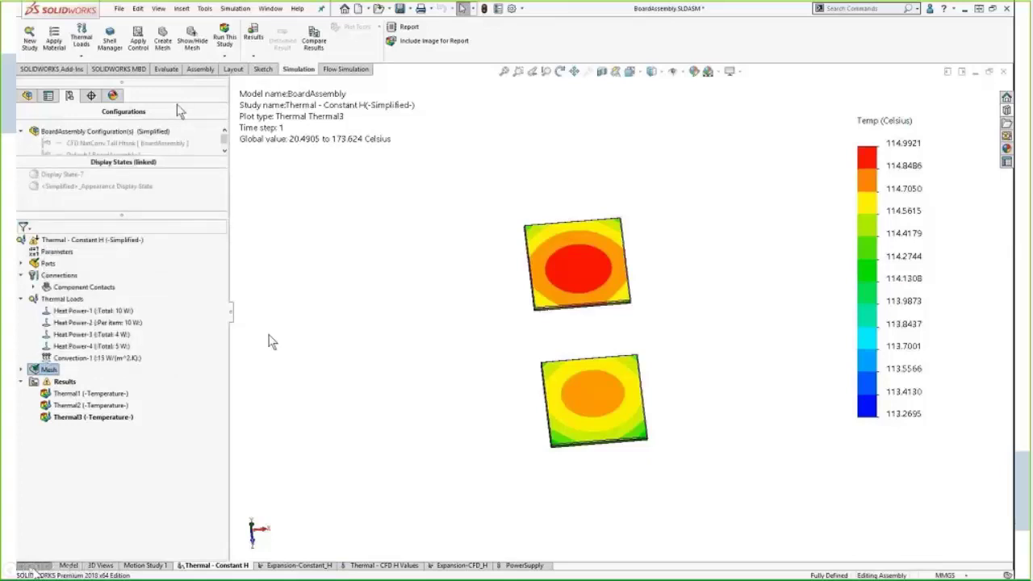
{"action": "left_click", "coordinate": [225, 38]}
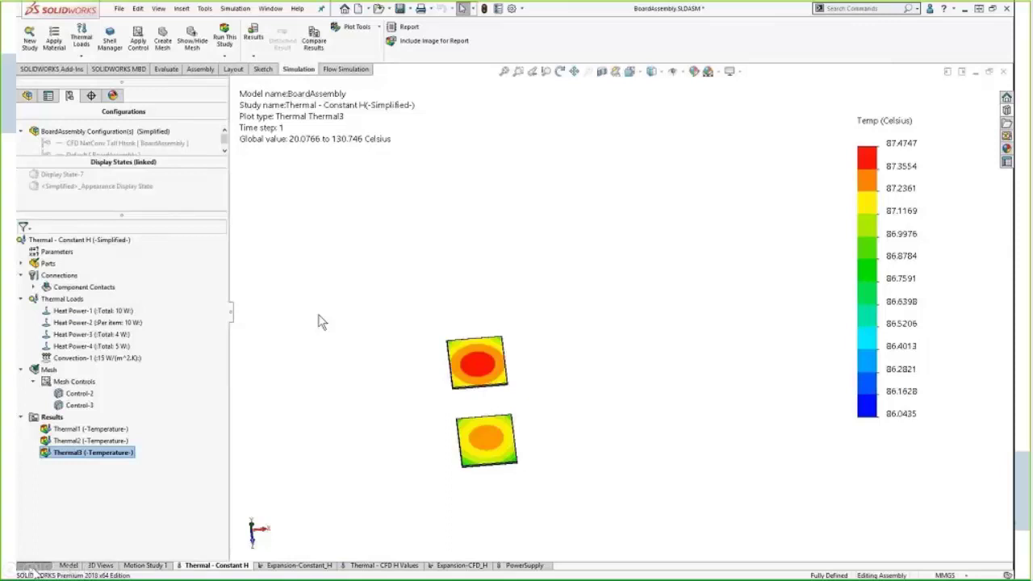
{"action": "scroll", "coordinate": [378, 422], "scroll_direction": "down", "scroll_amount": 5}
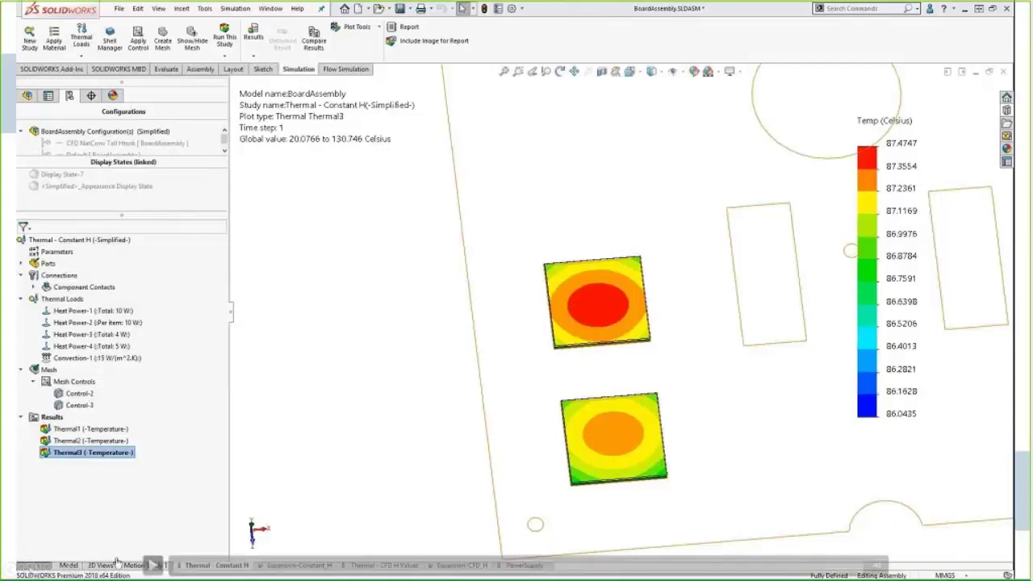
{"action": "left_click", "coordinate": [29, 569]}
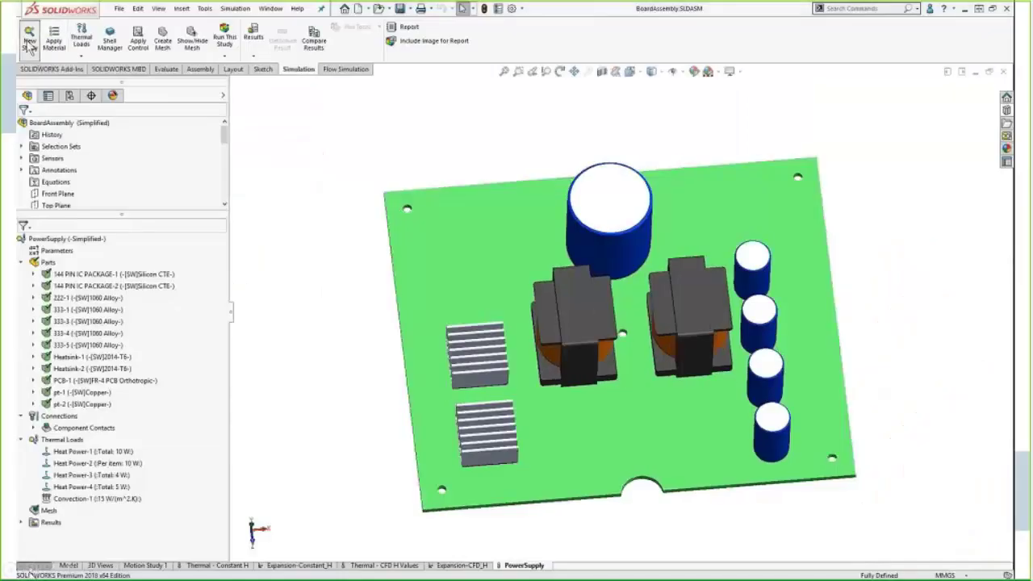
Step: Create a new static study named 'Thermal Expansion'
{"action": "left_click", "coordinate": [29, 40]}
{"action": "left_click", "coordinate": [26, 223]}
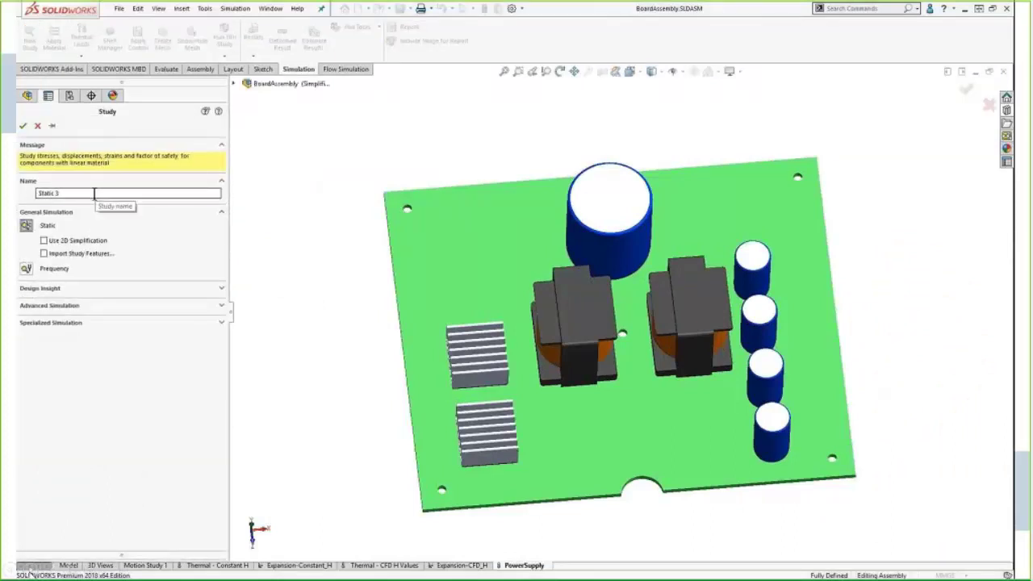
{"action": "left_click_drag", "start_coordinate": [94, 194], "coordinate": [28, 193]}
{"action": "type", "text": "Th"}
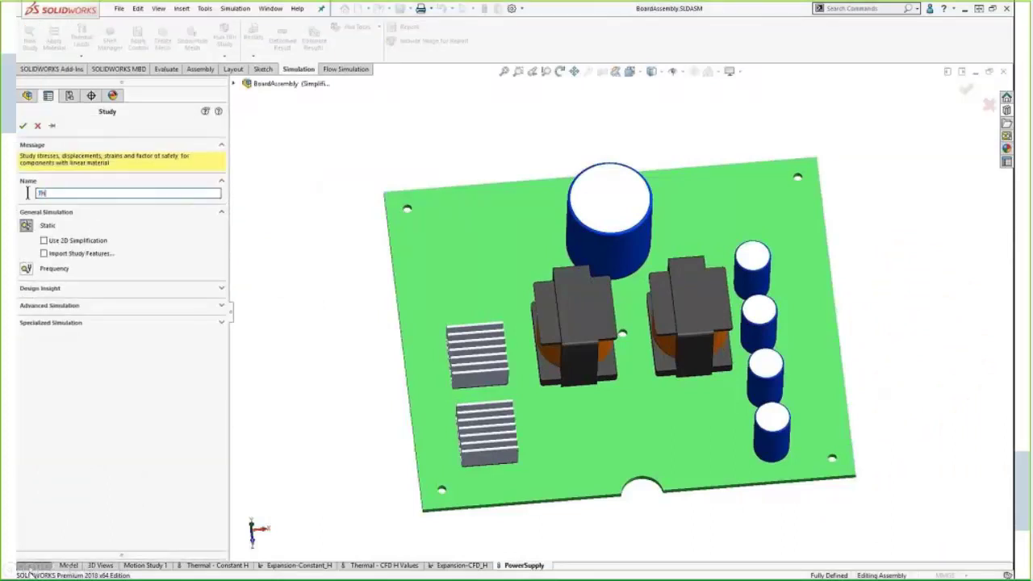
{"action": "type", "text": "ermal Expansion"}
{"action": "left_click", "coordinate": [23, 126]}
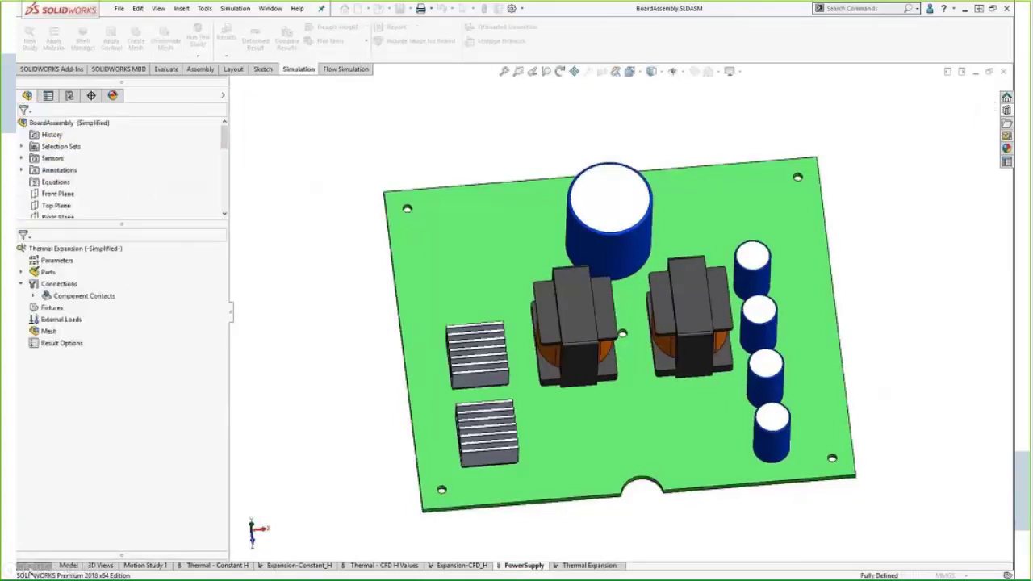
Step: Review the study's part materials and the bonded global contact under Connections
{"action": "left_click", "coordinate": [21, 272]}
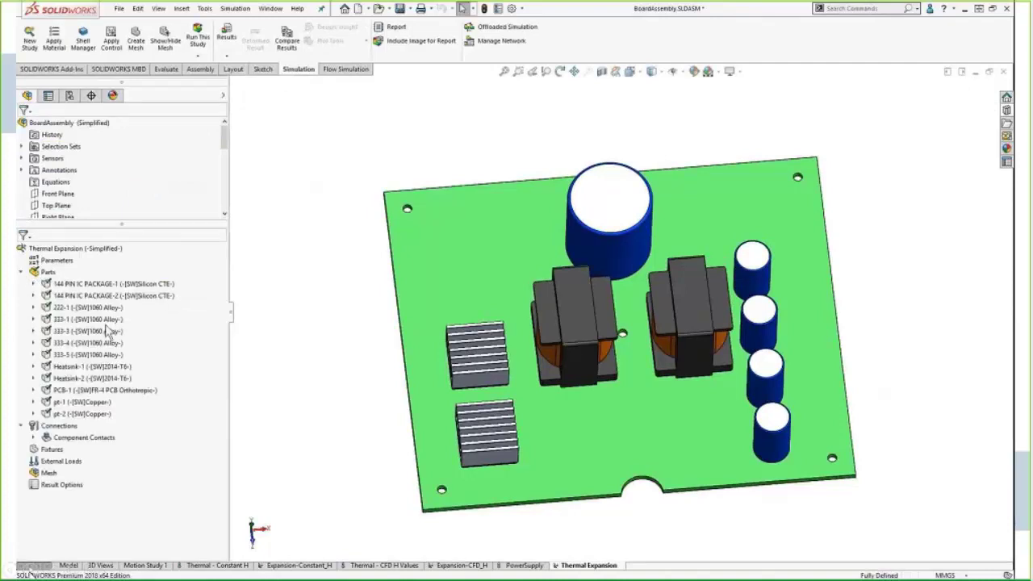
{"action": "left_click", "coordinate": [23, 272]}
{"action": "left_click", "coordinate": [34, 296]}
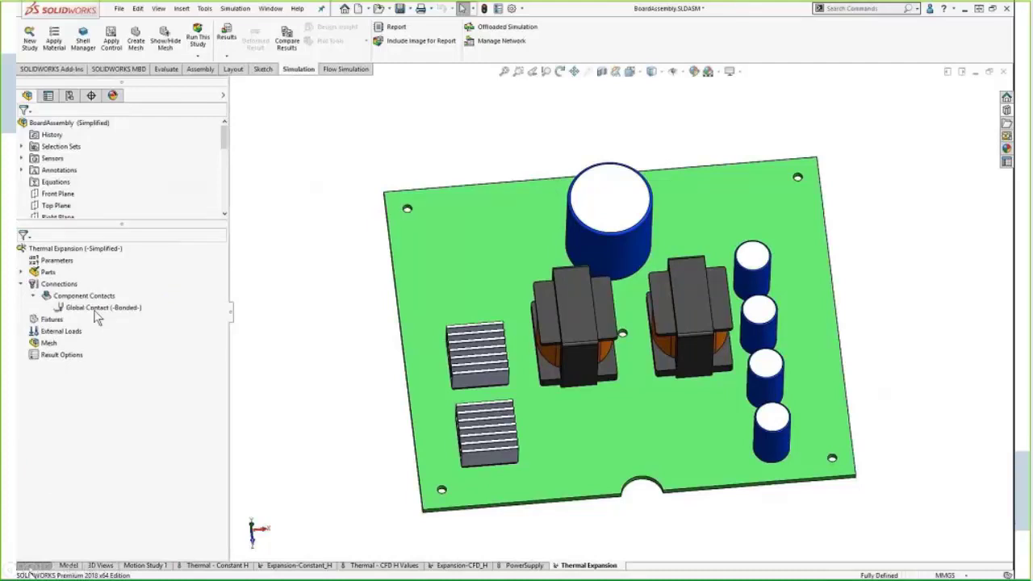
{"action": "left_click", "coordinate": [23, 284]}
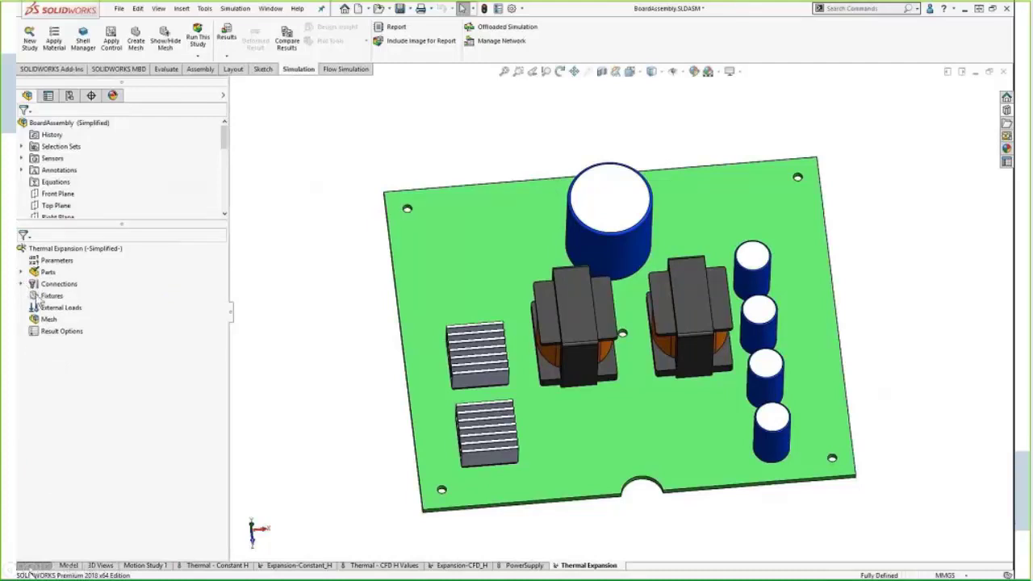
Step: Add a Fixed Hinge on the four corner hole faces and the central hole face of the PCB
{"action": "right_click", "coordinate": [45, 296]}
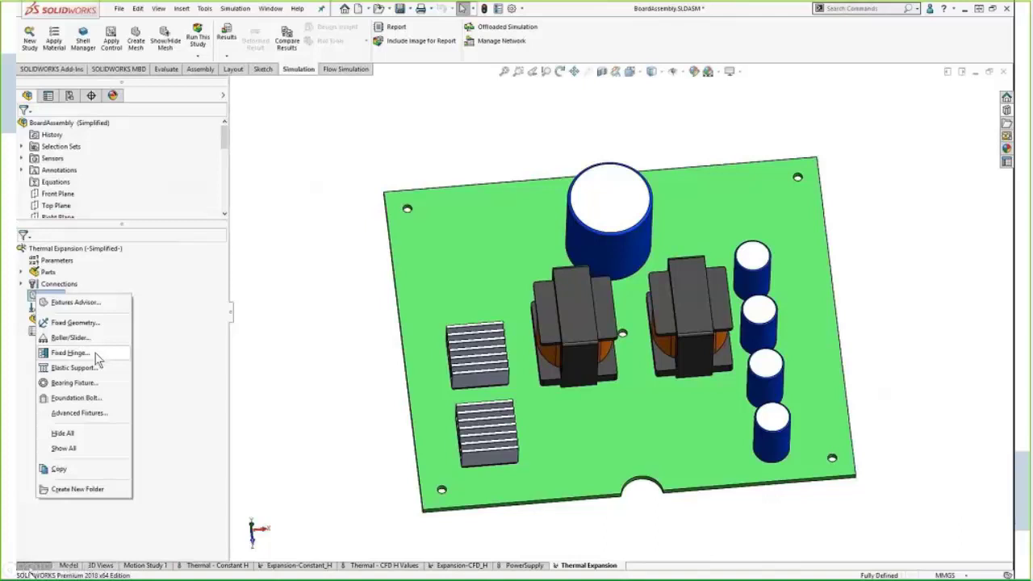
{"action": "left_click", "coordinate": [71, 352]}
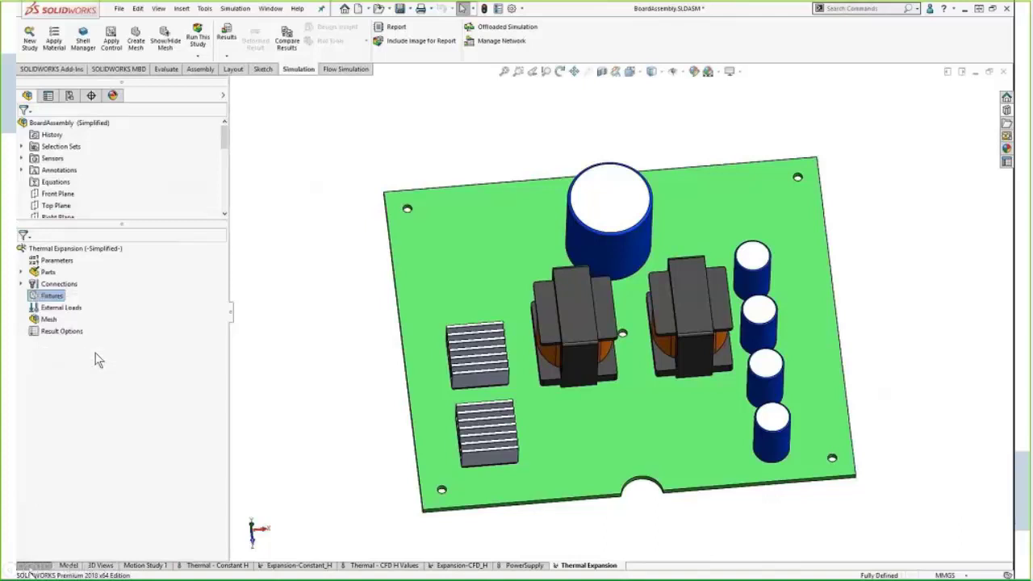
{"action": "key", "text": "g"}
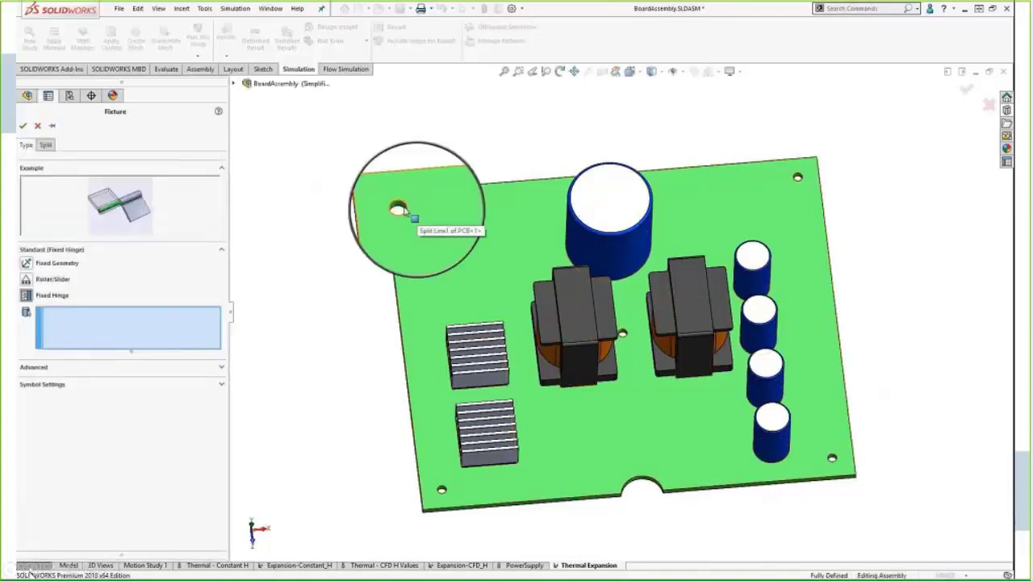
{"action": "left_click", "coordinate": [399, 207]}
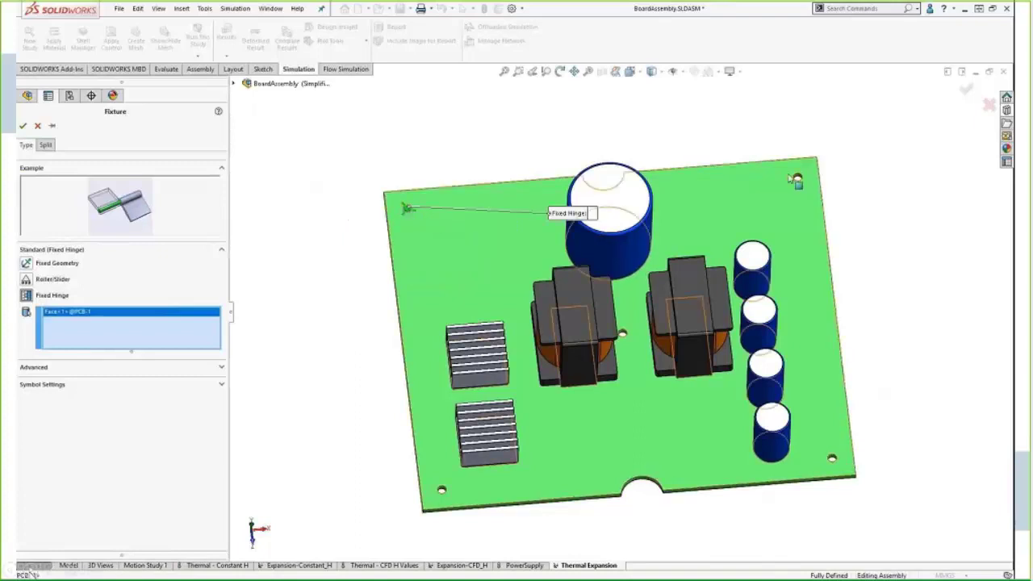
{"action": "key", "text": "g"}
{"action": "left_click", "coordinate": [796, 177]}
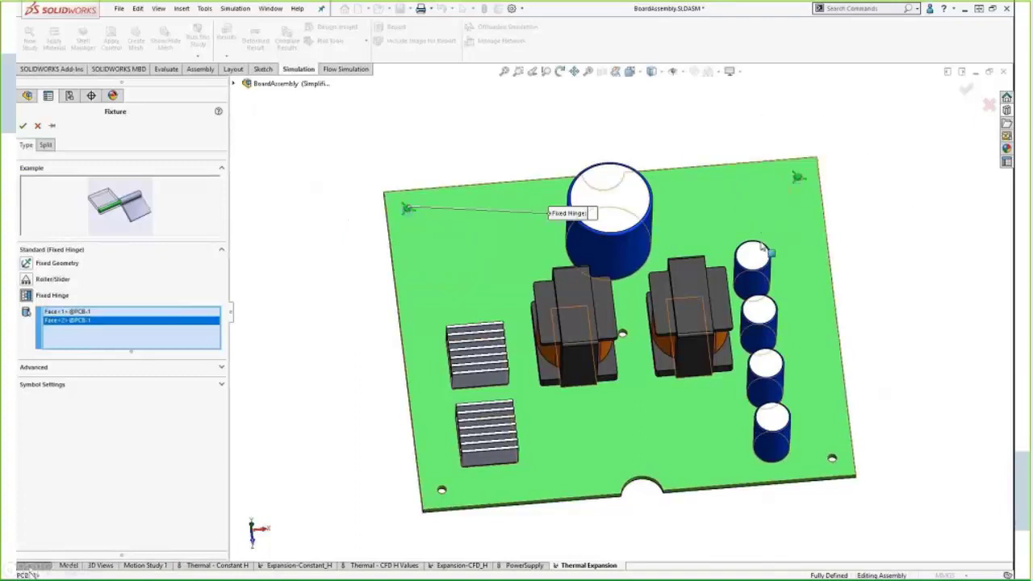
{"action": "key", "text": "g"}
{"action": "left_click", "coordinate": [622, 332]}
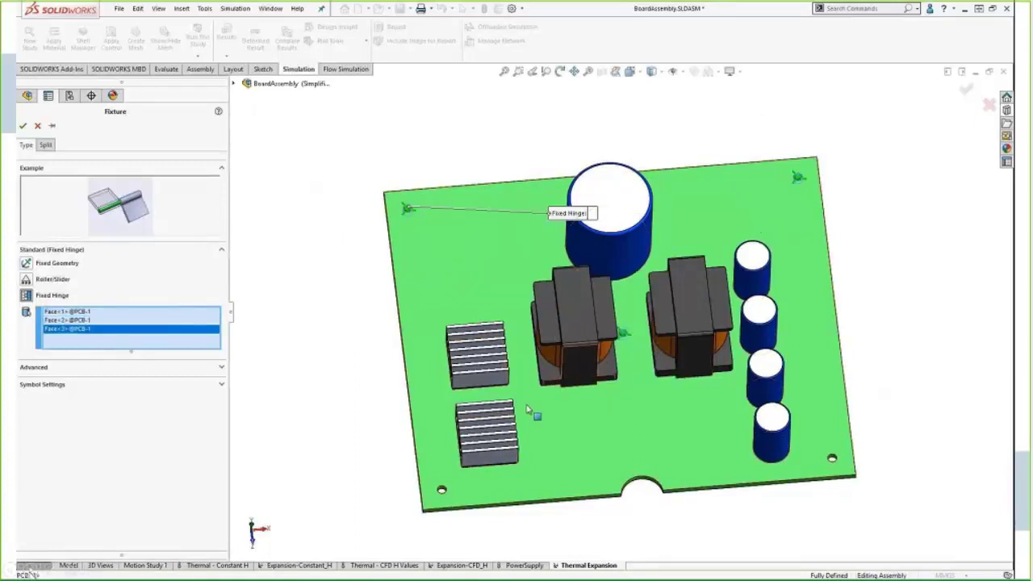
{"action": "key", "text": "g"}
{"action": "left_click", "coordinate": [440, 489]}
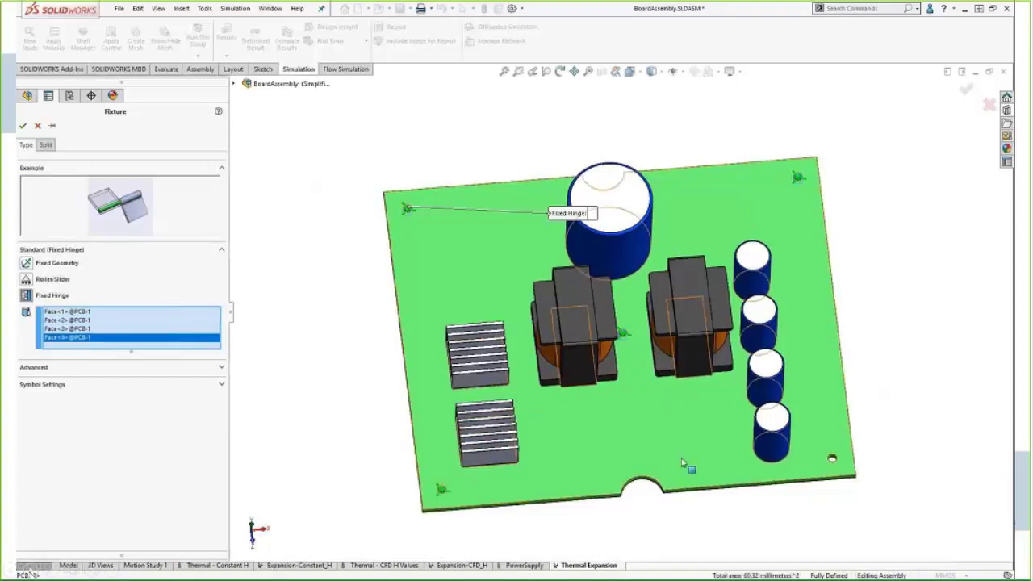
{"action": "key", "text": "g"}
{"action": "left_click", "coordinate": [832, 458]}
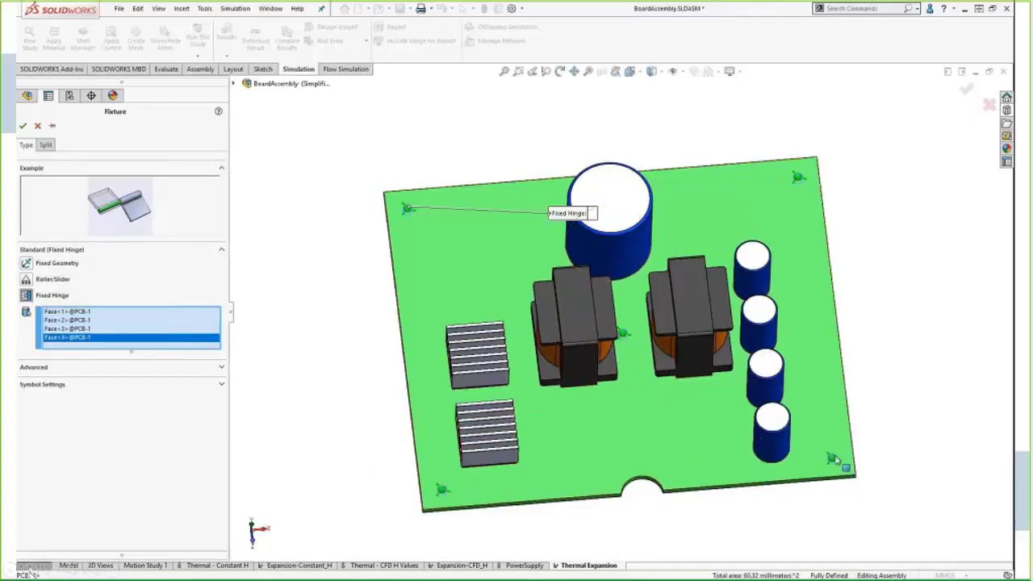
{"action": "left_click", "coordinate": [26, 129]}
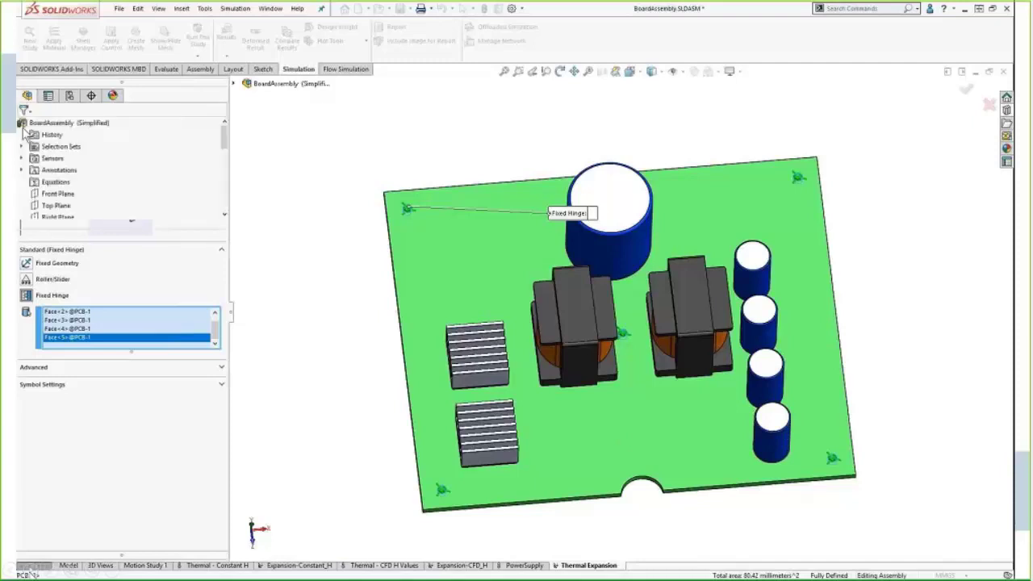
{"action": "key", "text": "Return"}
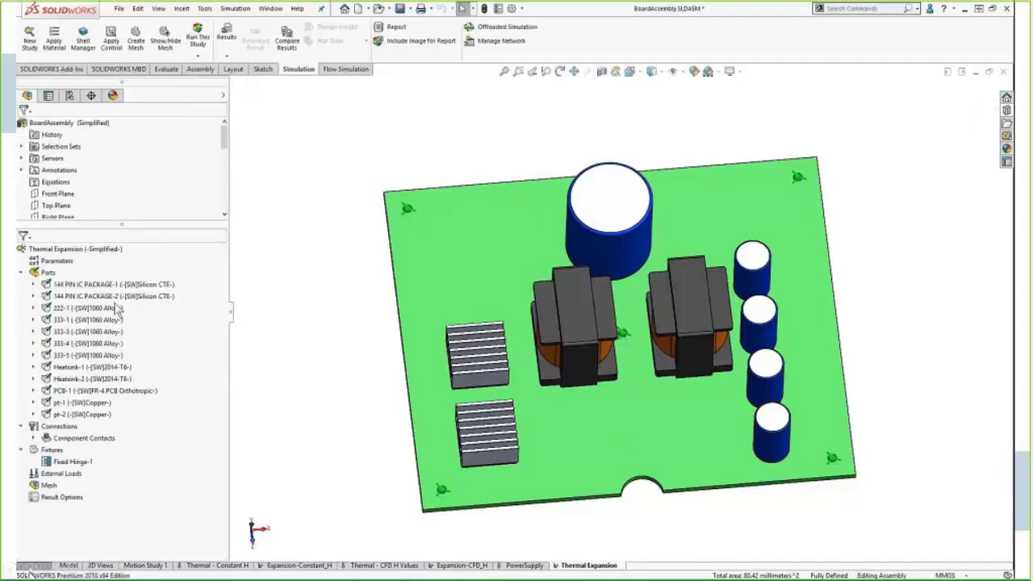
Step: In the Thermal Expansion study properties, take temperatures from the Thermal - Constant H study
{"action": "right_click", "coordinate": [71, 479]}
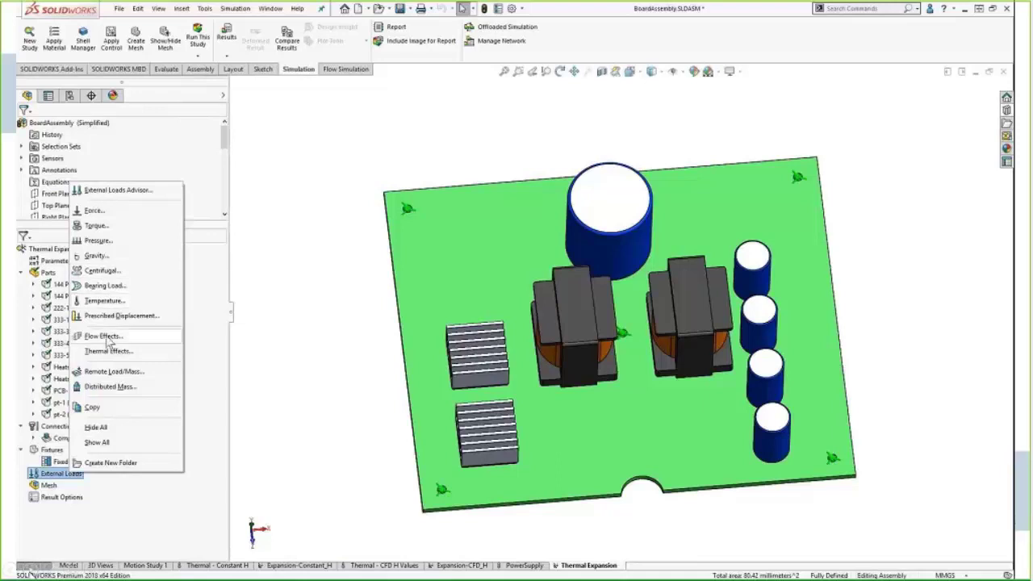
{"action": "left_click", "coordinate": [272, 318]}
{"action": "right_click", "coordinate": [105, 249]}
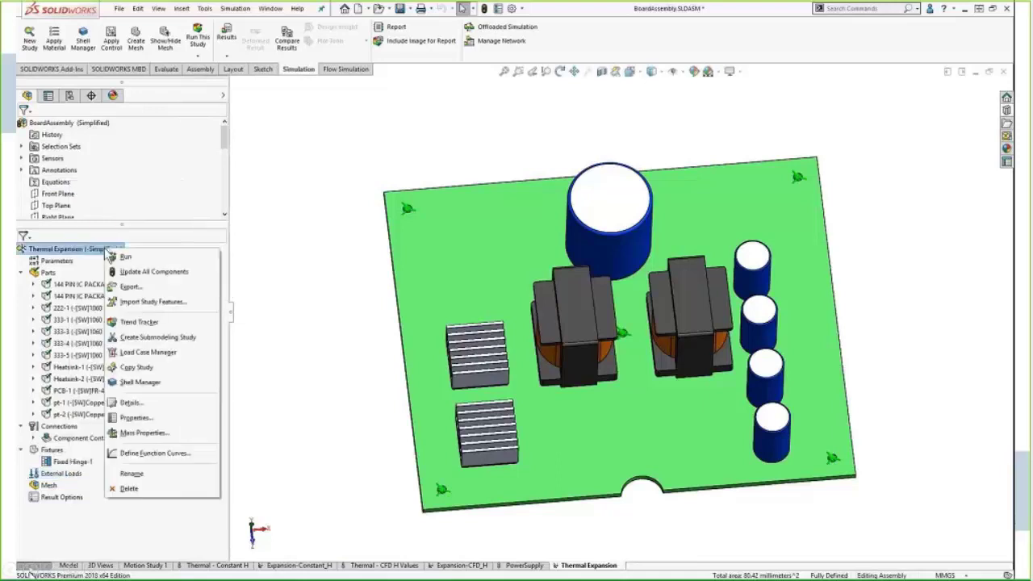
{"action": "left_click", "coordinate": [136, 417]}
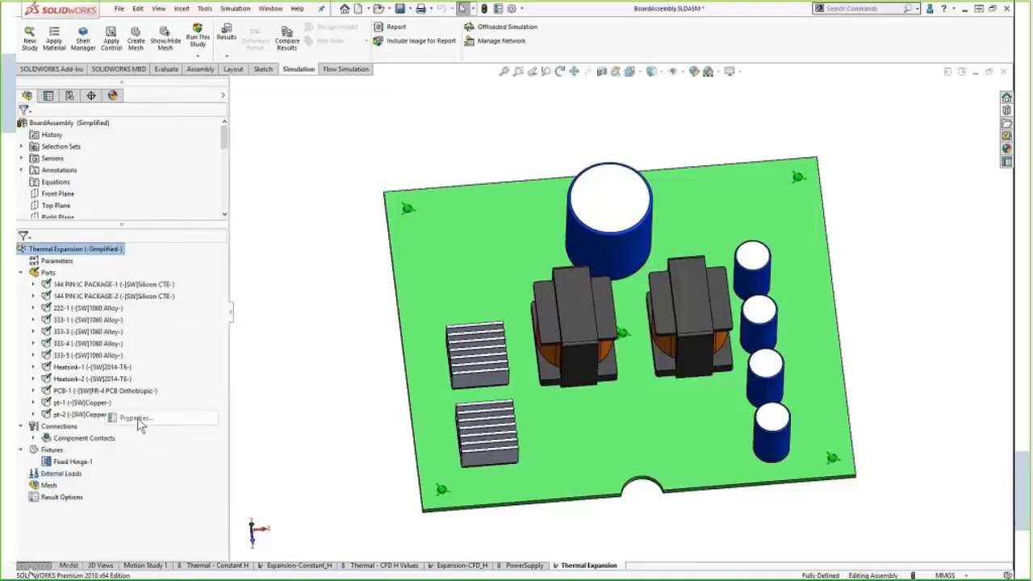
{"action": "left_click", "coordinate": [479, 150]}
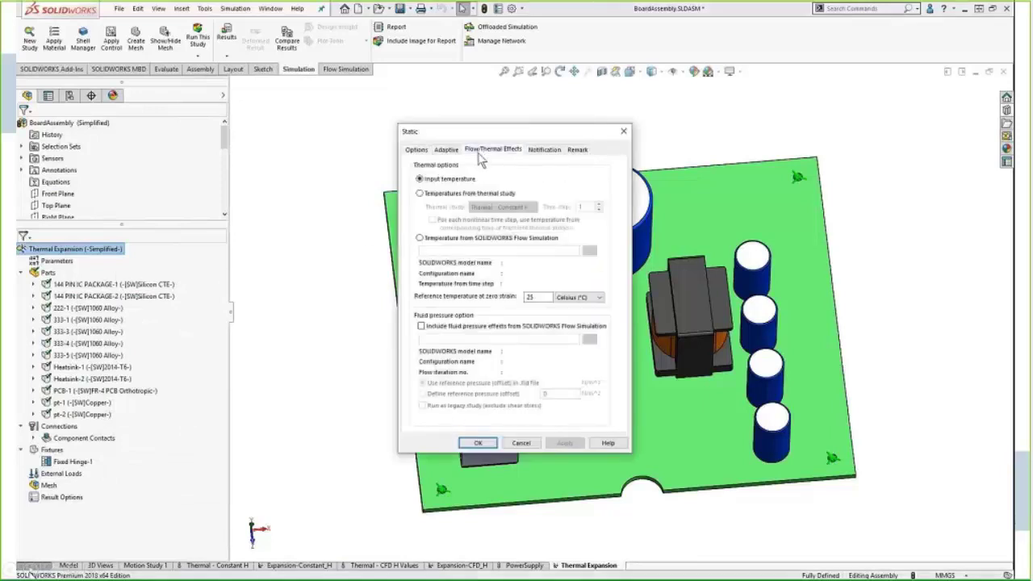
{"action": "left_click", "coordinate": [420, 194]}
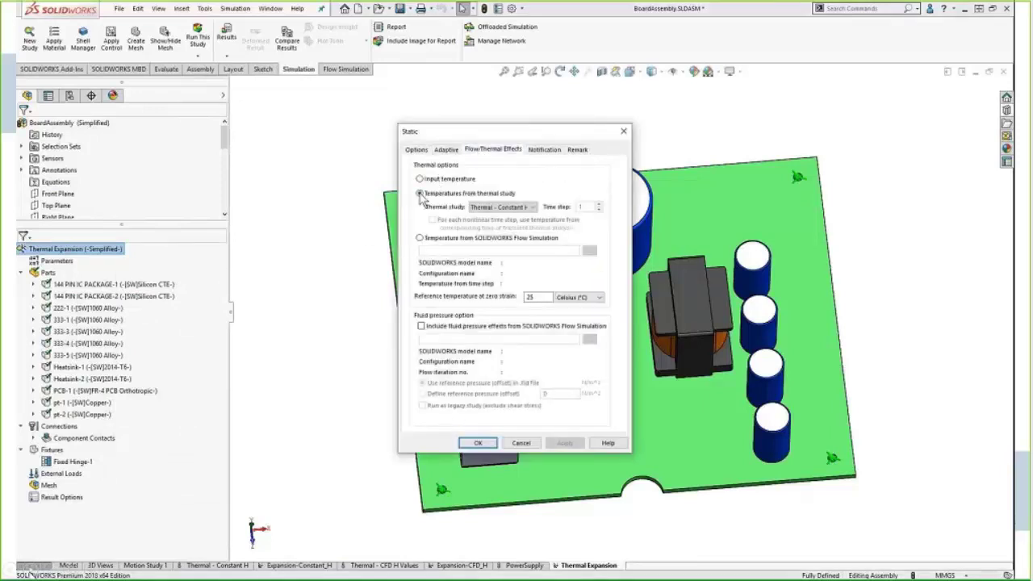
{"action": "left_click", "coordinate": [498, 209]}
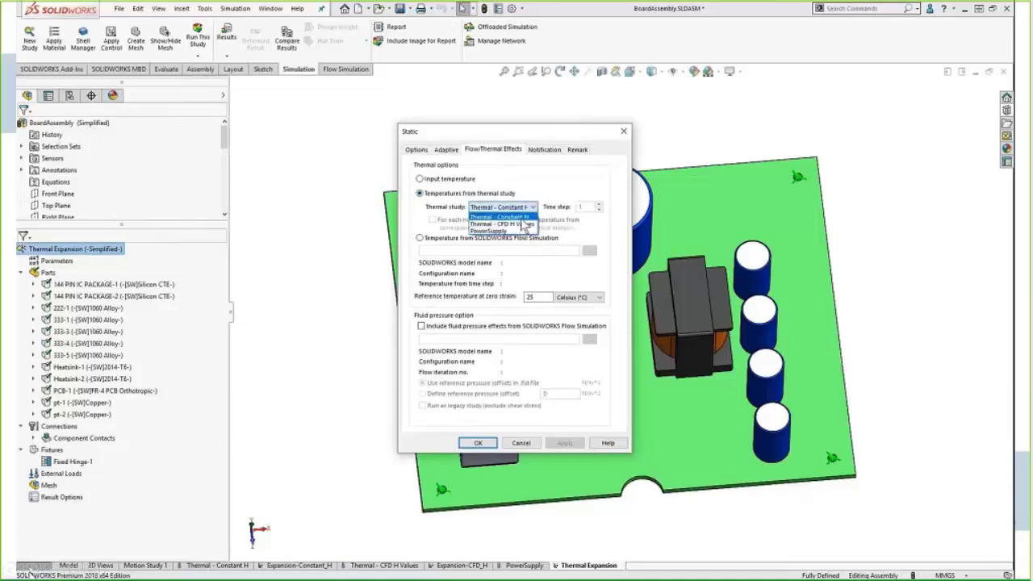
{"action": "left_click", "coordinate": [523, 217]}
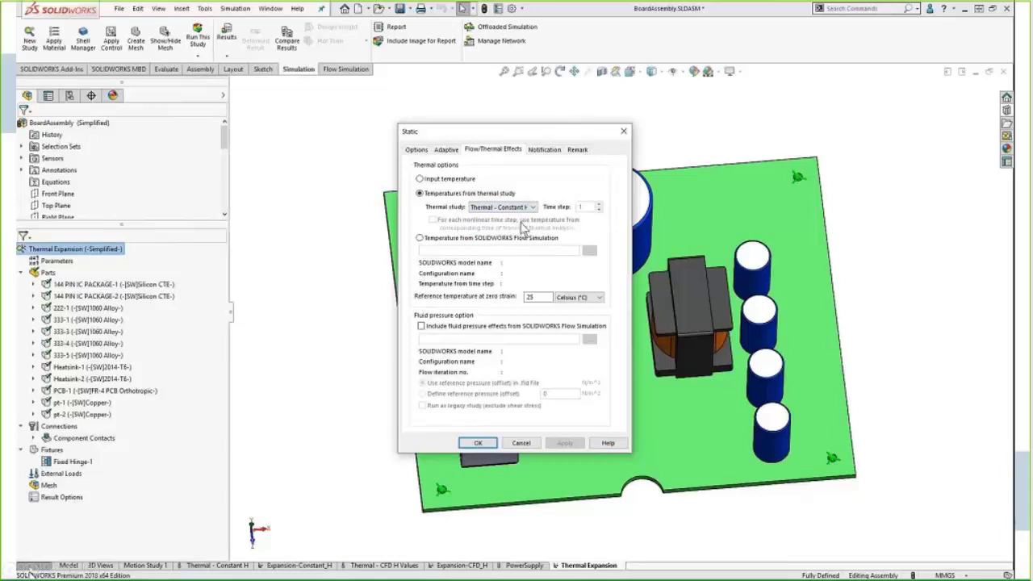
Step: Set the zero-strain reference to 20 °C, then copy the Thermal - Constant H mesh to Thermal Expansion
{"action": "double_click", "coordinate": [530, 297]}
{"action": "type", "text": "20"}
{"action": "left_click", "coordinate": [476, 445]}
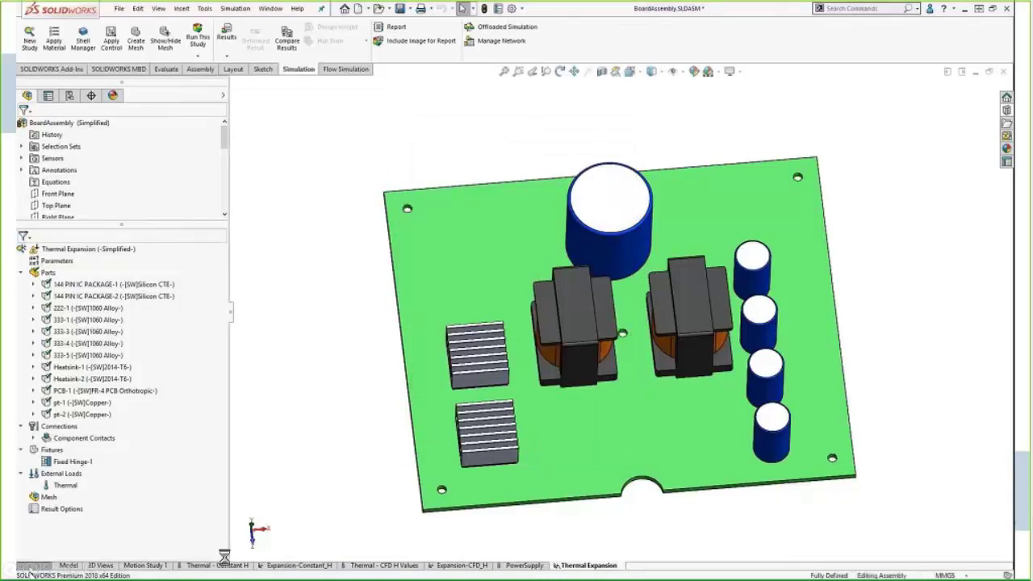
{"action": "left_click", "coordinate": [223, 560]}
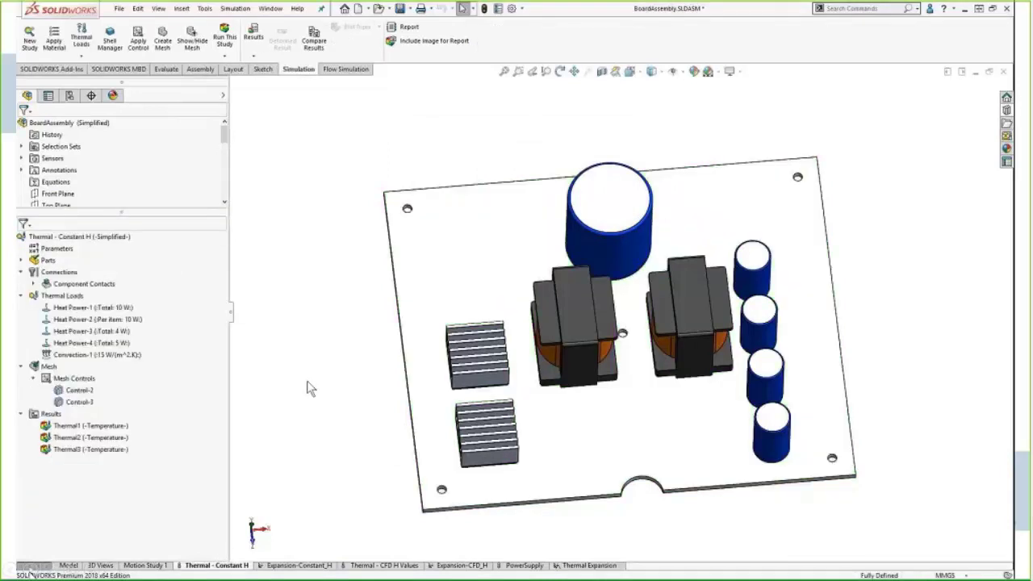
{"action": "left_click_drag", "start_coordinate": [39, 368], "coordinate": [588, 566]}
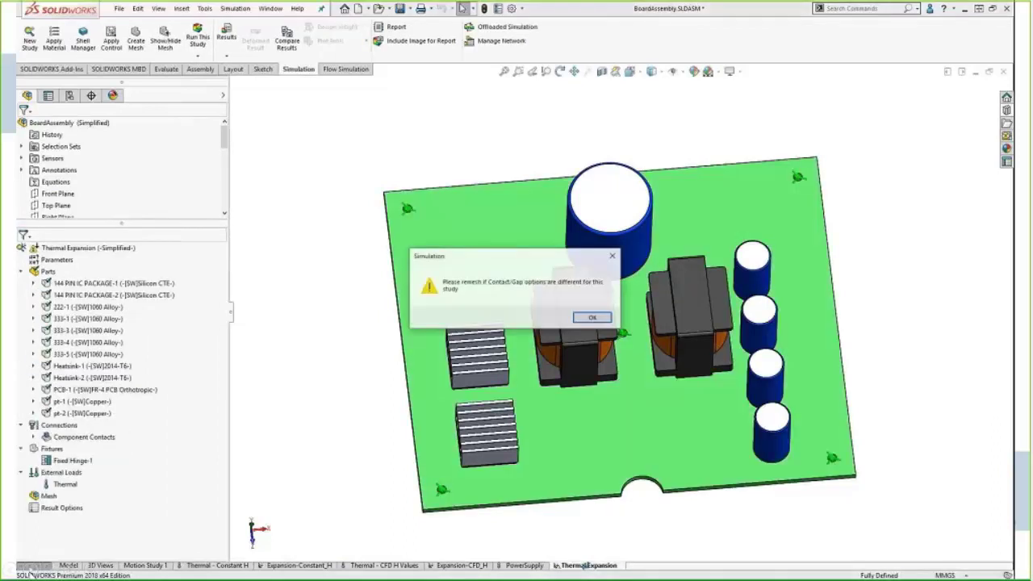
Step: Accept the remesh warning and switch the Thermal Expansion solver from automatic to Intel Direct Sparse
{"action": "left_click", "coordinate": [592, 318]}
{"action": "left_click", "coordinate": [21, 272]}
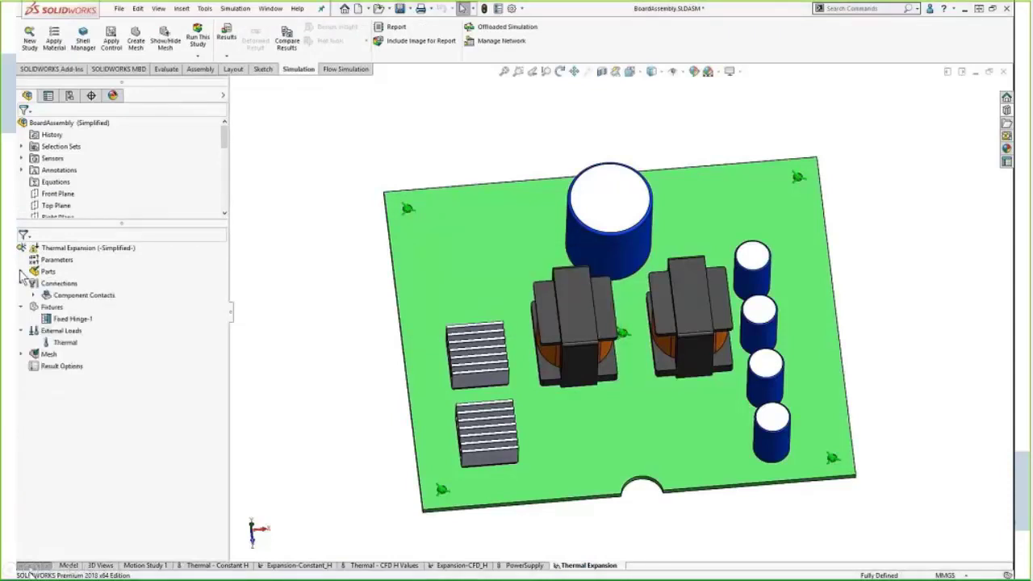
{"action": "right_click", "coordinate": [83, 248]}
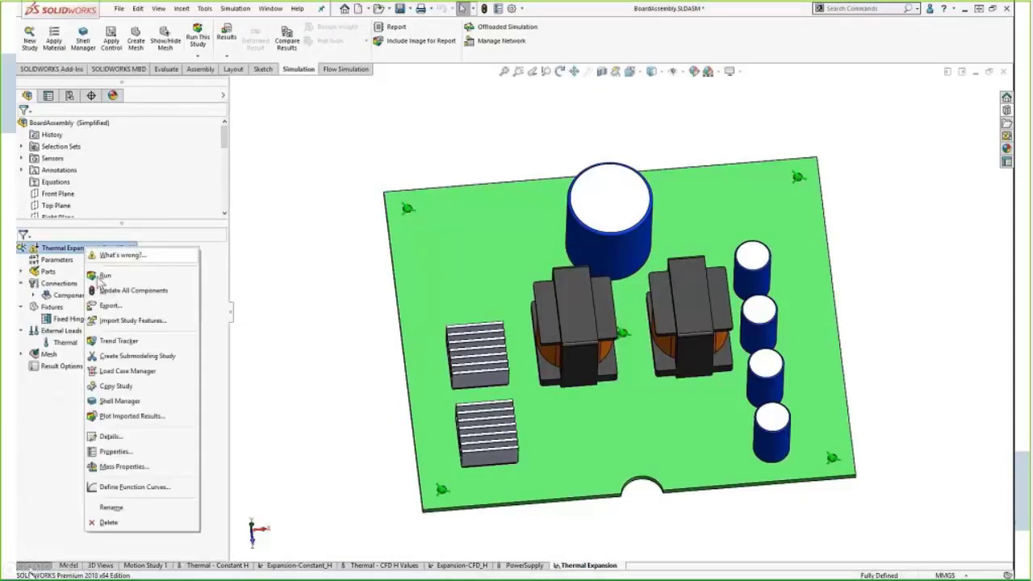
{"action": "left_click", "coordinate": [114, 451]}
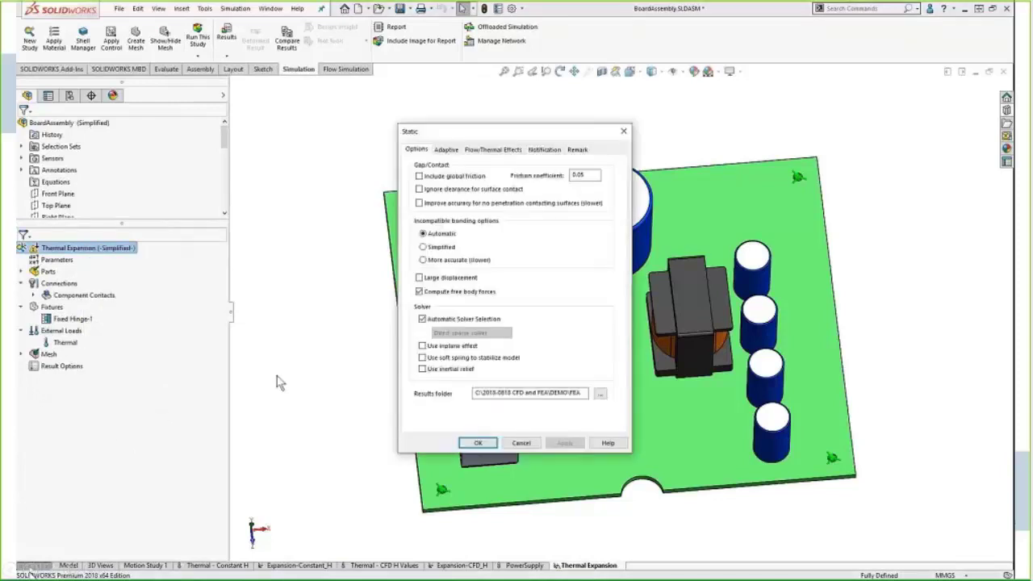
{"action": "left_click", "coordinate": [449, 319]}
{"action": "left_click", "coordinate": [479, 334]}
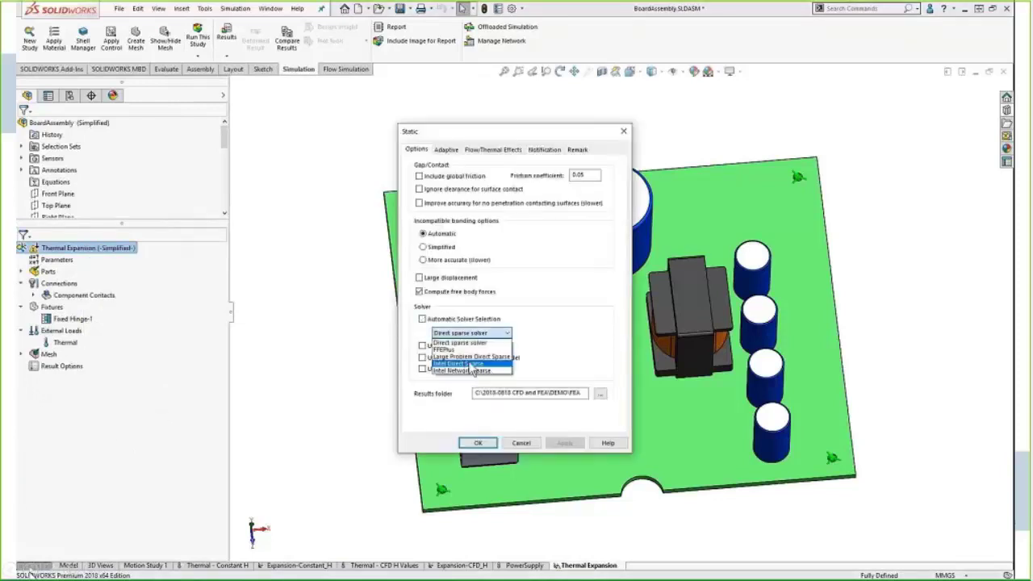
{"action": "left_click", "coordinate": [477, 363]}
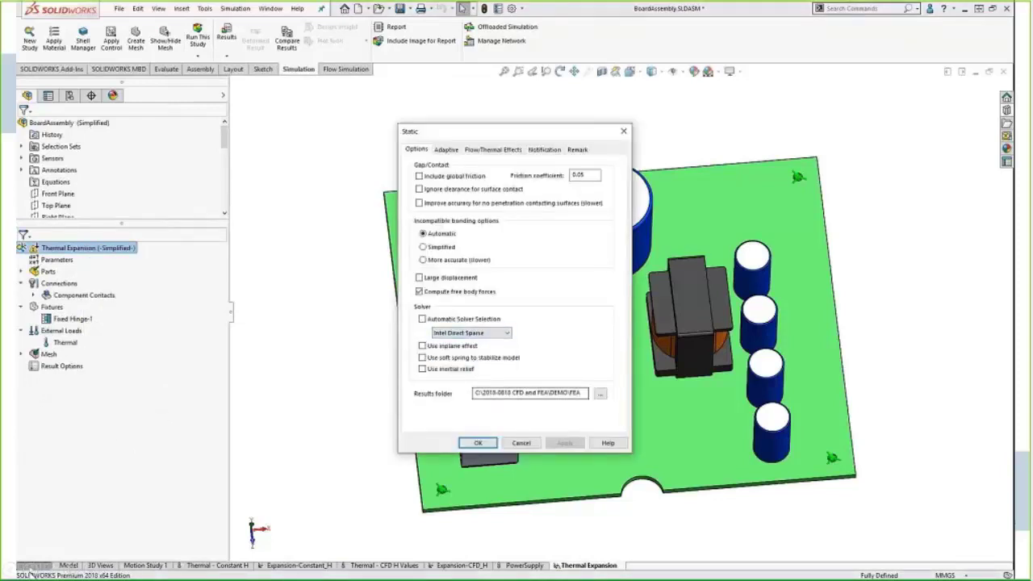
{"action": "left_click", "coordinate": [478, 443]}
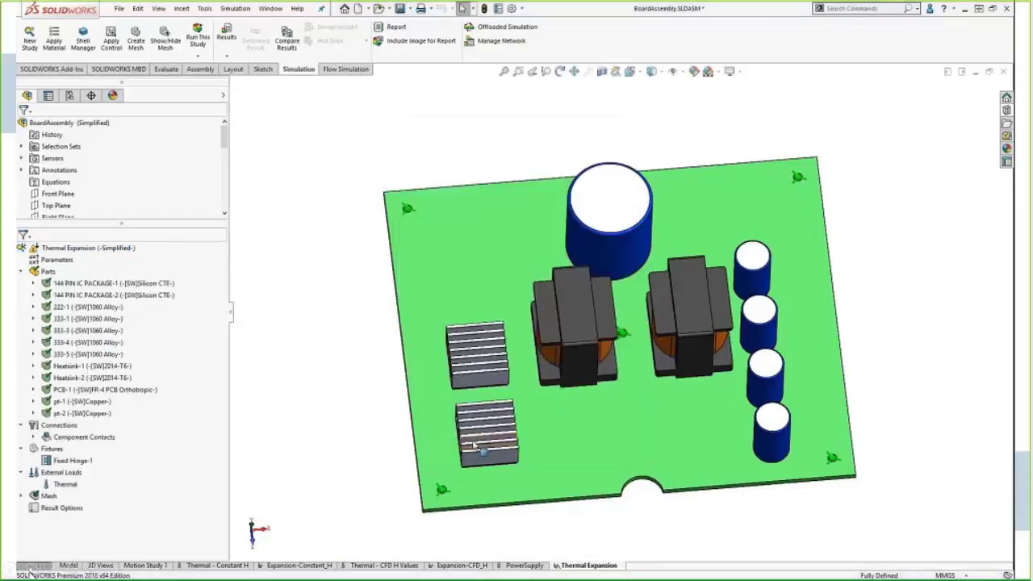
Step: Run the Thermal Expansion study and mark the 214.3 MPa maximum von Mises stress location
{"action": "left_click", "coordinate": [199, 42]}
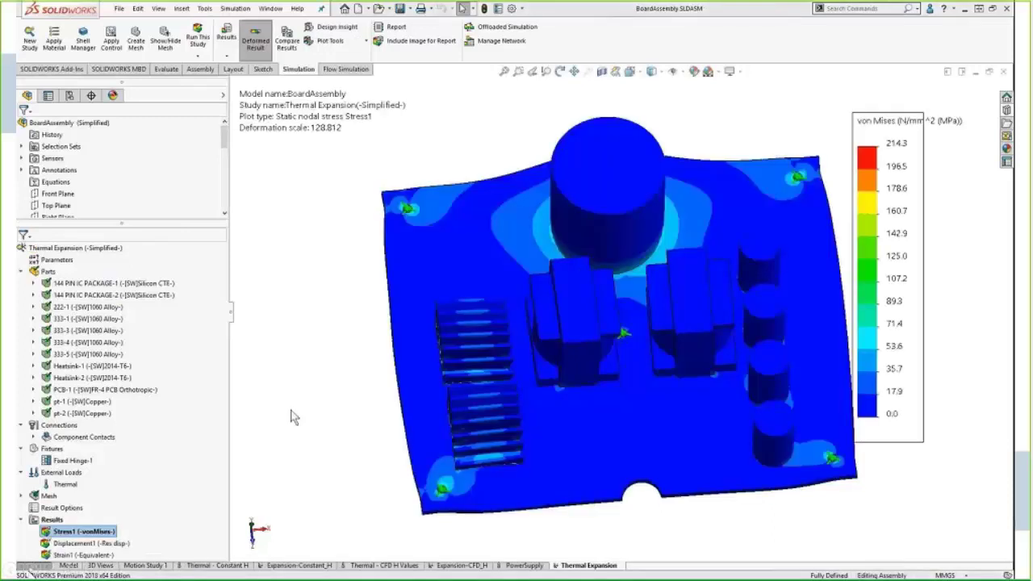
{"action": "double_click", "coordinate": [898, 142]}
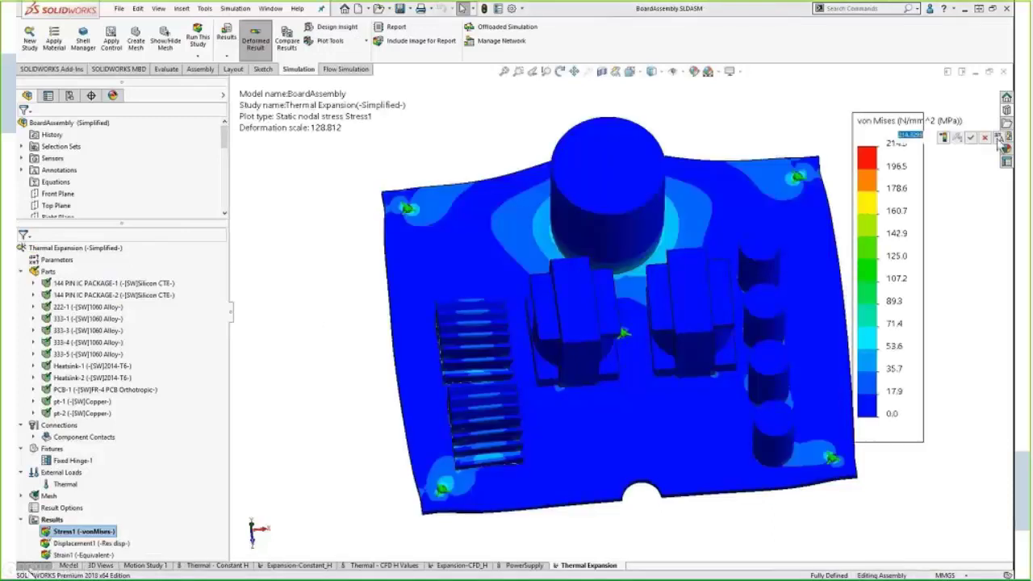
{"action": "left_click", "coordinate": [998, 141]}
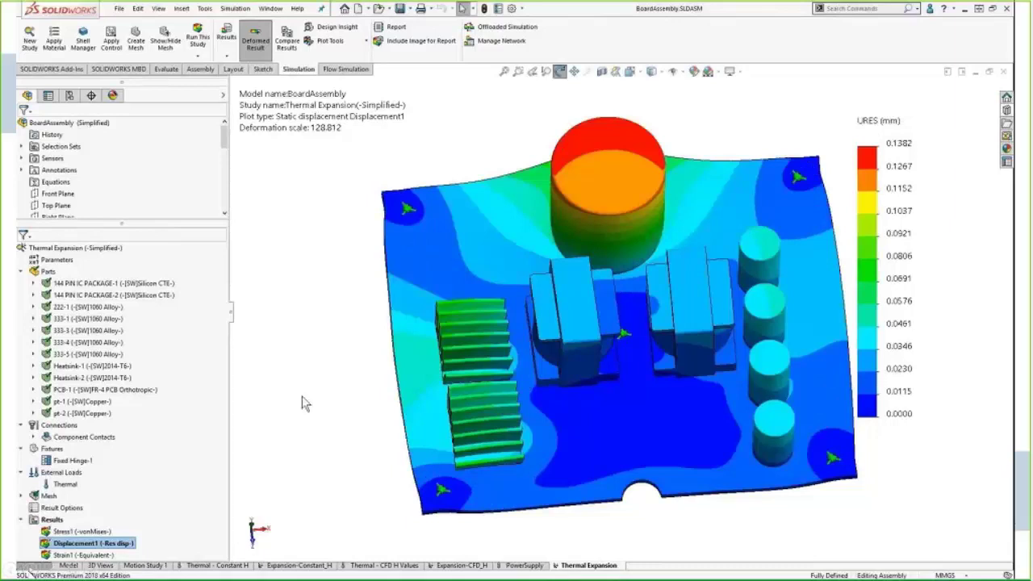
Step: Switch the displacement plot to UY and limit it to the PCB using a selected hole
{"action": "left_click_drag", "start_coordinate": [305, 404], "coordinate": [349, 361]}
{"action": "right_click", "coordinate": [52, 519]}
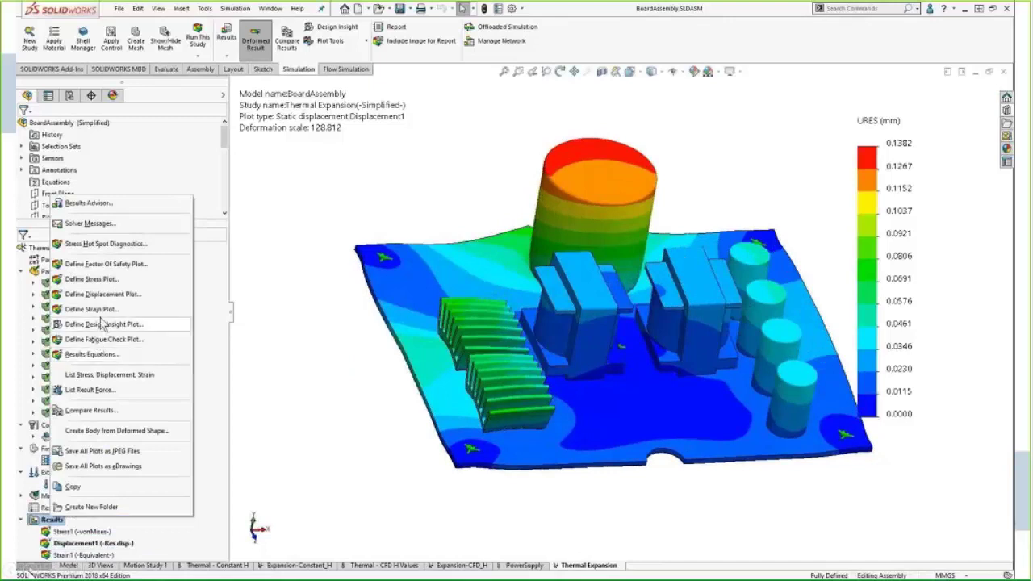
{"action": "key", "text": "Escape"}
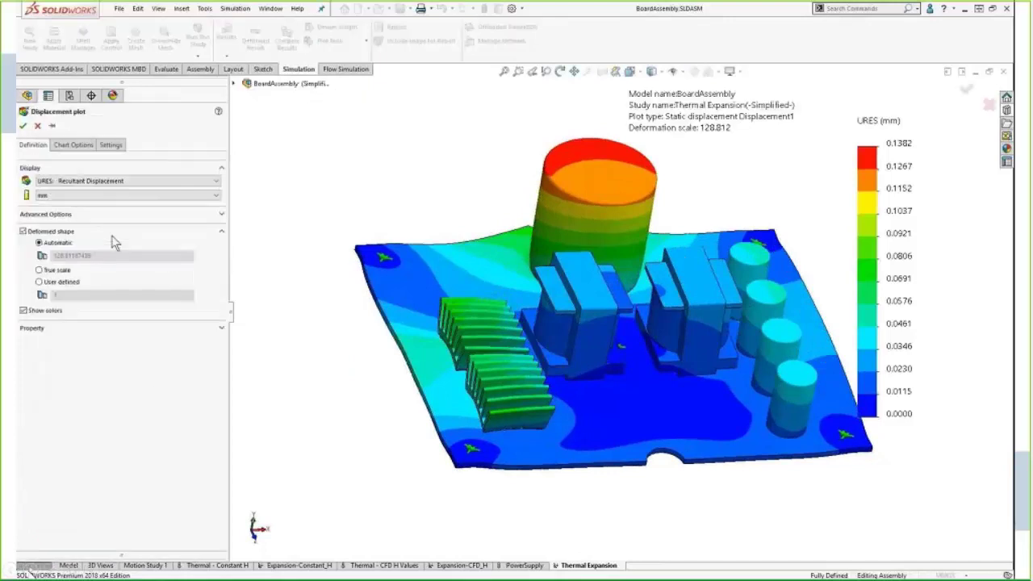
{"action": "left_click", "coordinate": [81, 181]}
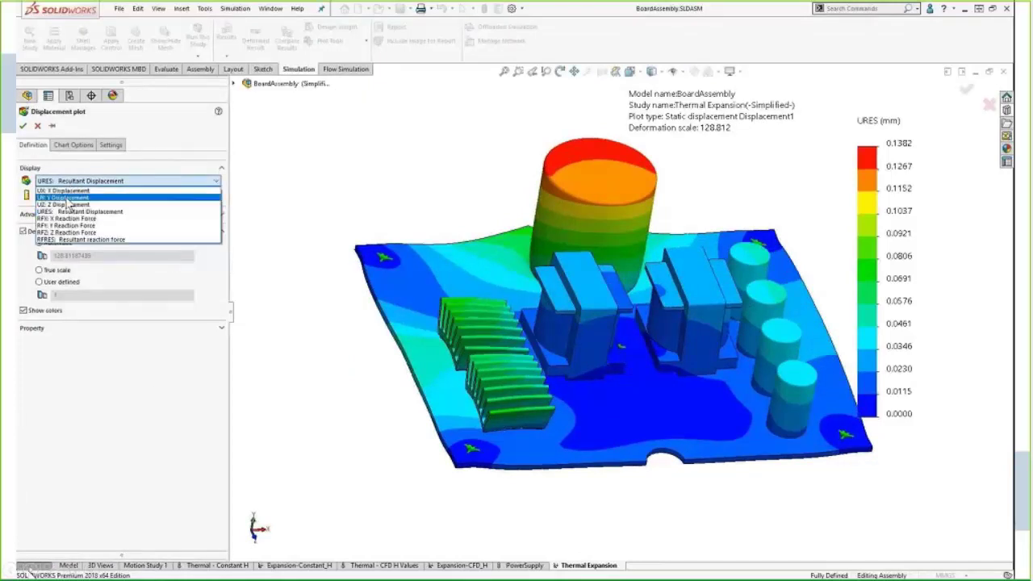
{"action": "left_click", "coordinate": [69, 199]}
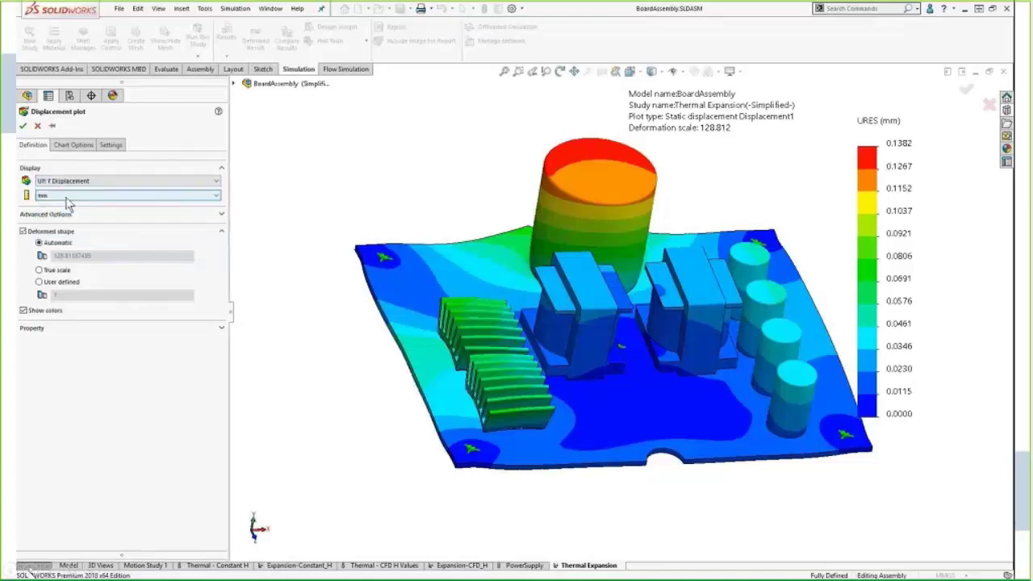
{"action": "left_click", "coordinate": [63, 214]}
{"action": "left_click", "coordinate": [45, 256]}
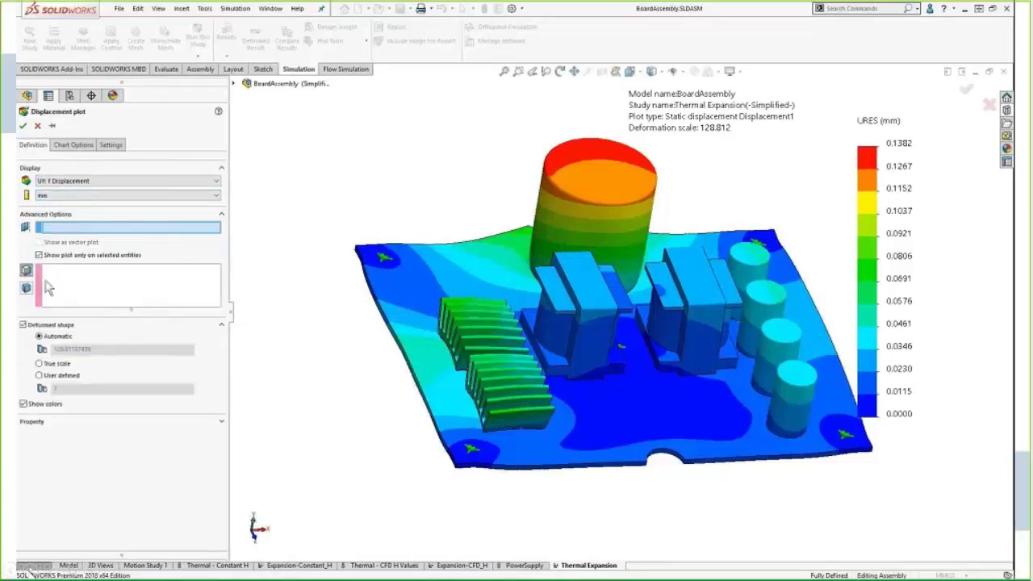
{"action": "left_click", "coordinate": [387, 282]}
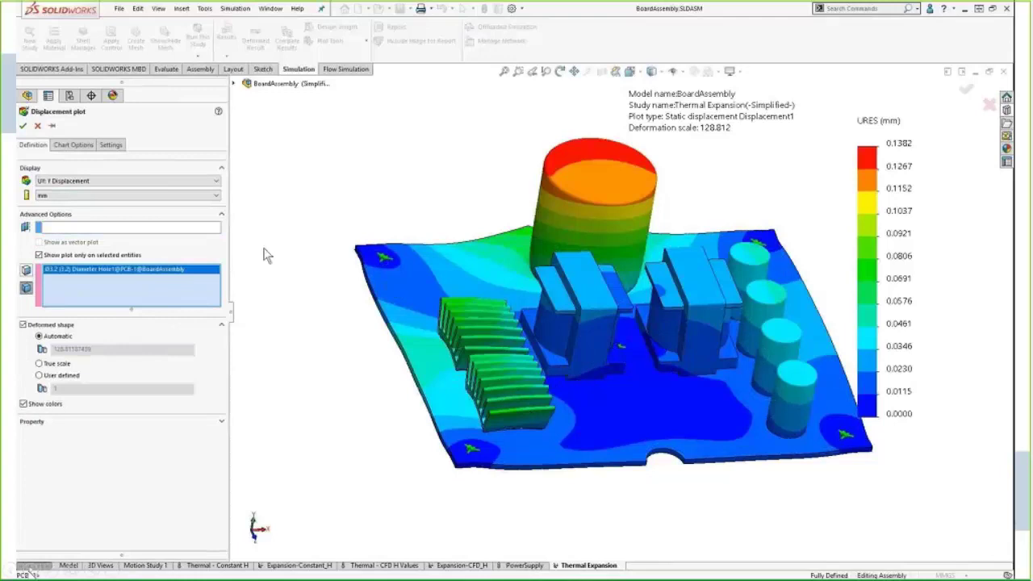
{"action": "left_click", "coordinate": [73, 145]}
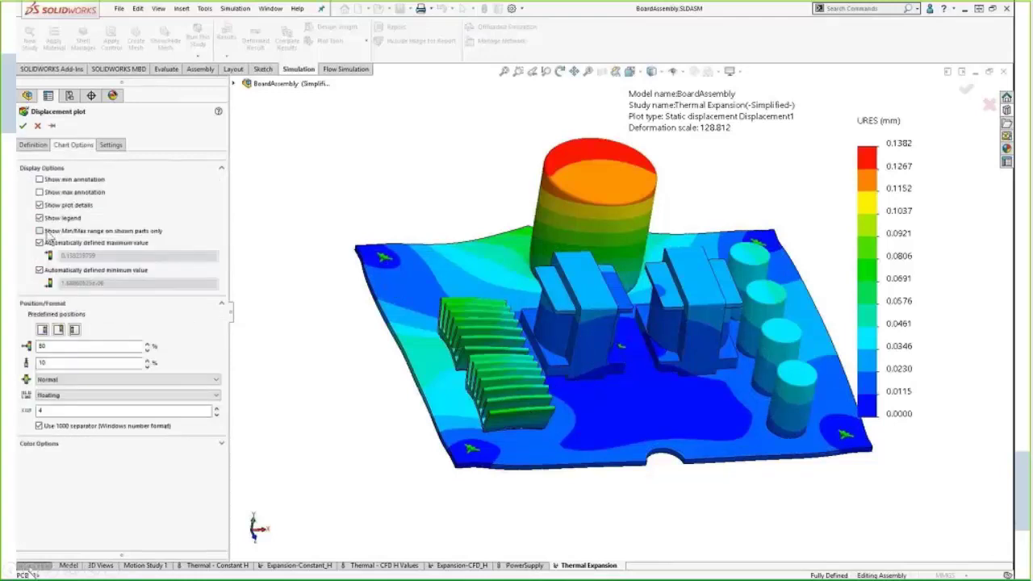
{"action": "left_click", "coordinate": [22, 125]}
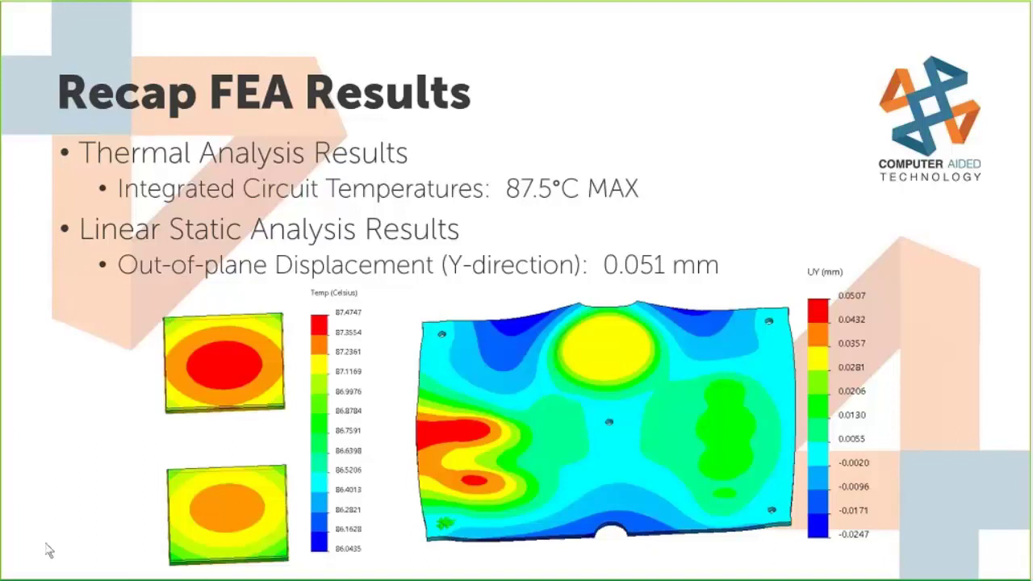
Step: Advance through the Flow Simulation title and packaging slides, reveal the feature arrows, then reach Energy Inputs
{"action": "left_click", "coordinate": [878, 472]}
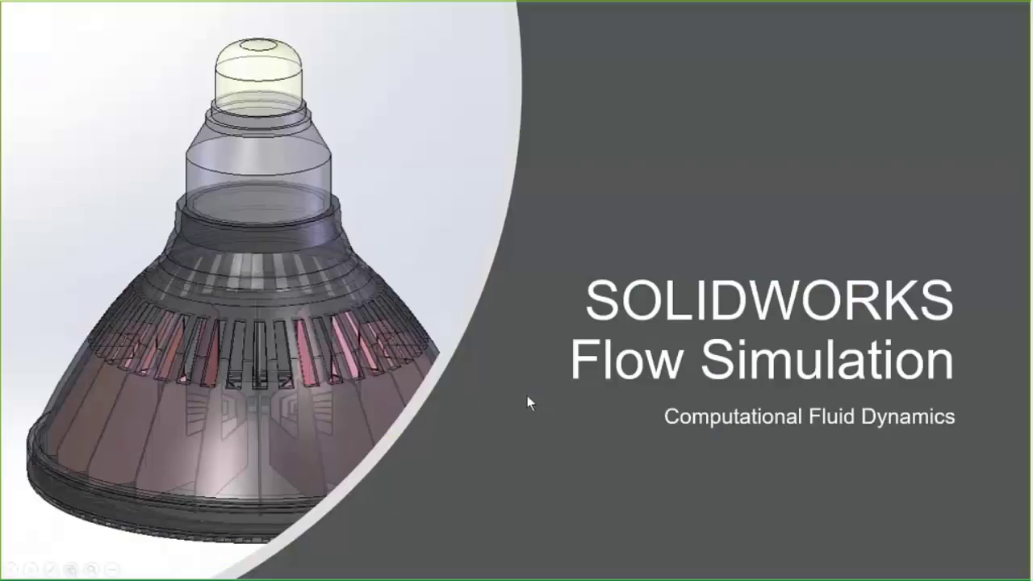
{"action": "left_click", "coordinate": [527, 395]}
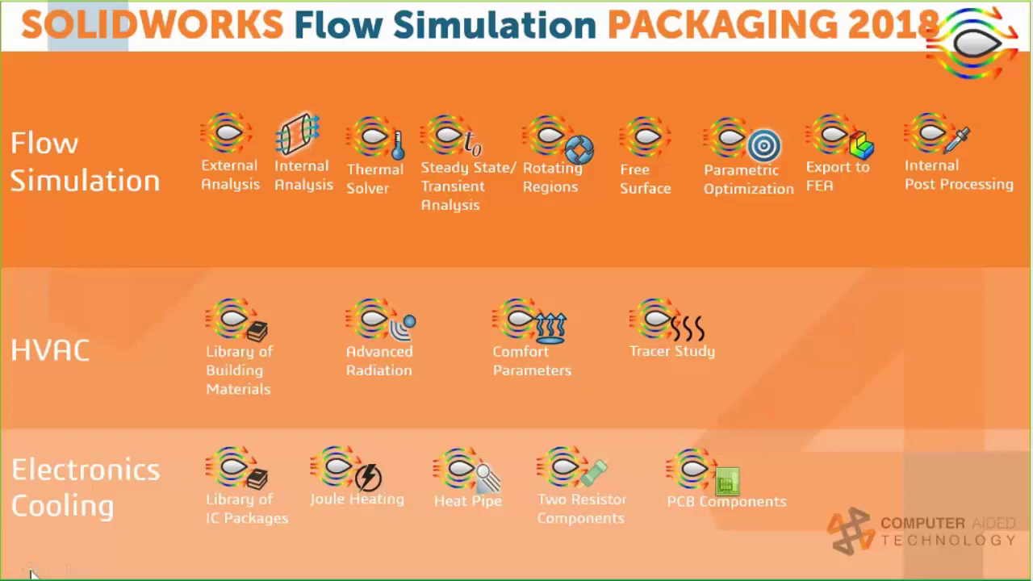
{"action": "key", "text": "Right"}
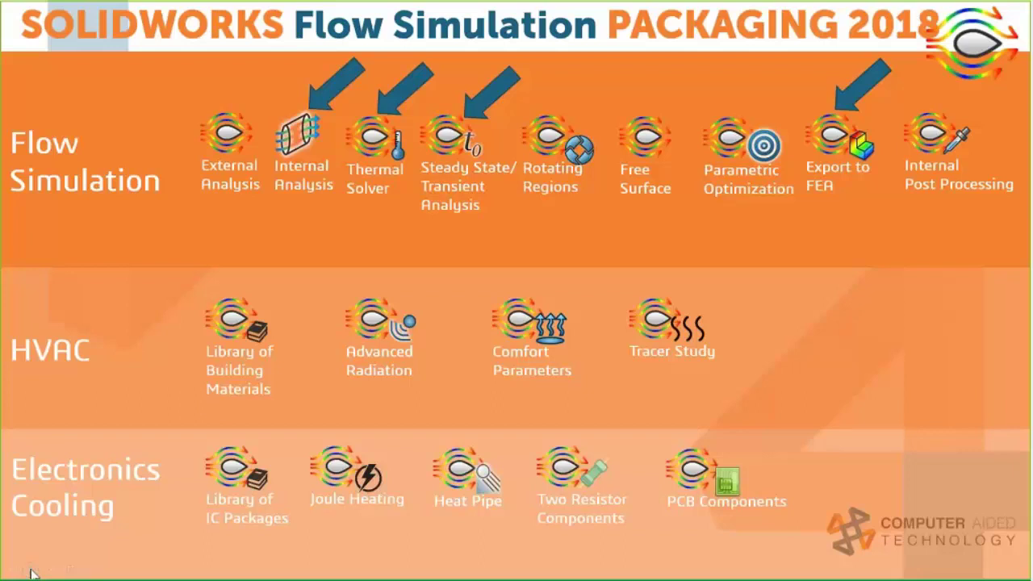
{"action": "left_click", "coordinate": [32, 572]}
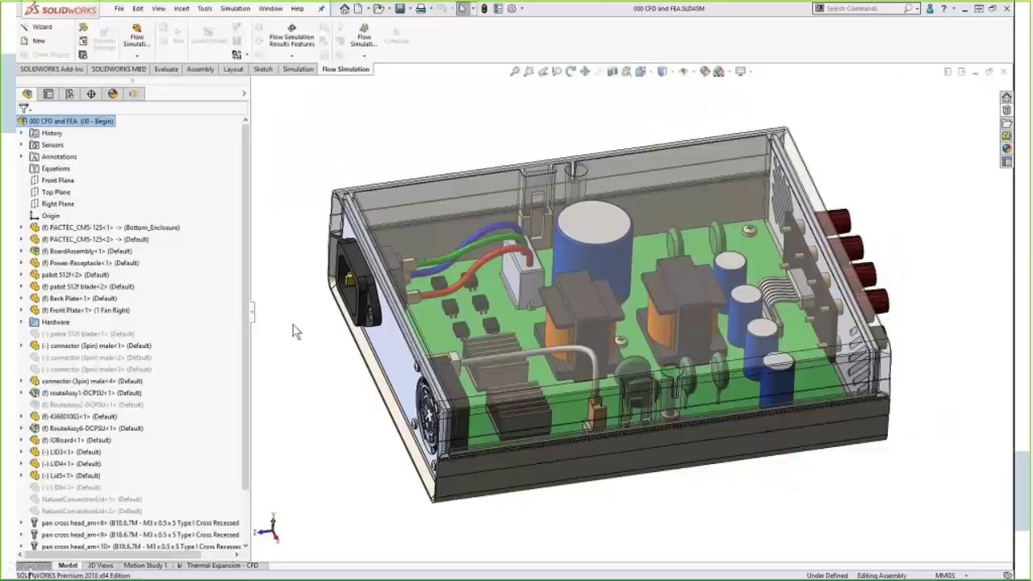
Step: Activate the 00 - Start Flow Project configuration and show the Flow Simulation project tree
{"action": "middle_click_drag", "start_coordinate": [317, 373], "coordinate": [295, 388]}
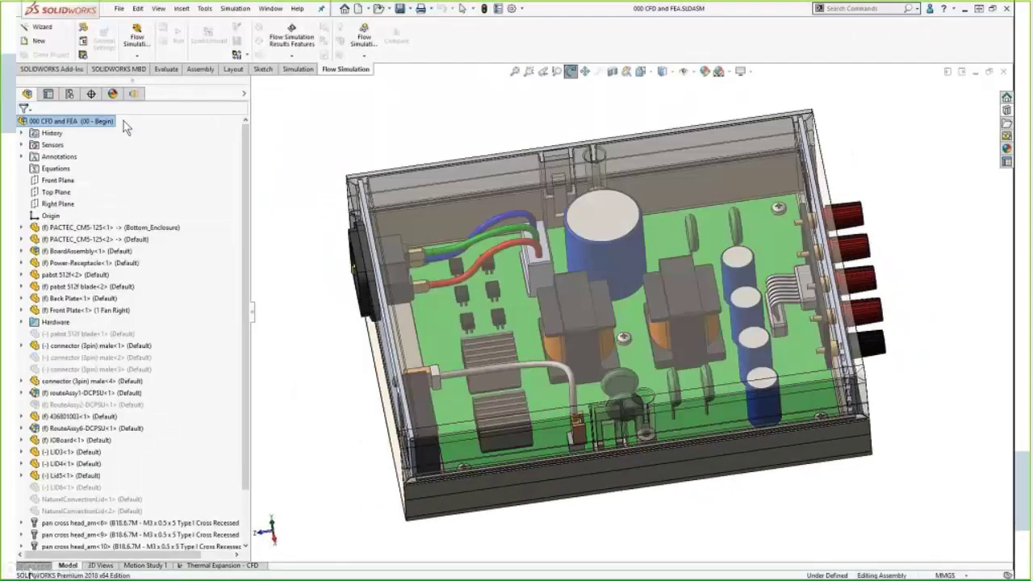
{"action": "left_click", "coordinate": [68, 93]}
{"action": "double_click", "coordinate": [73, 154]}
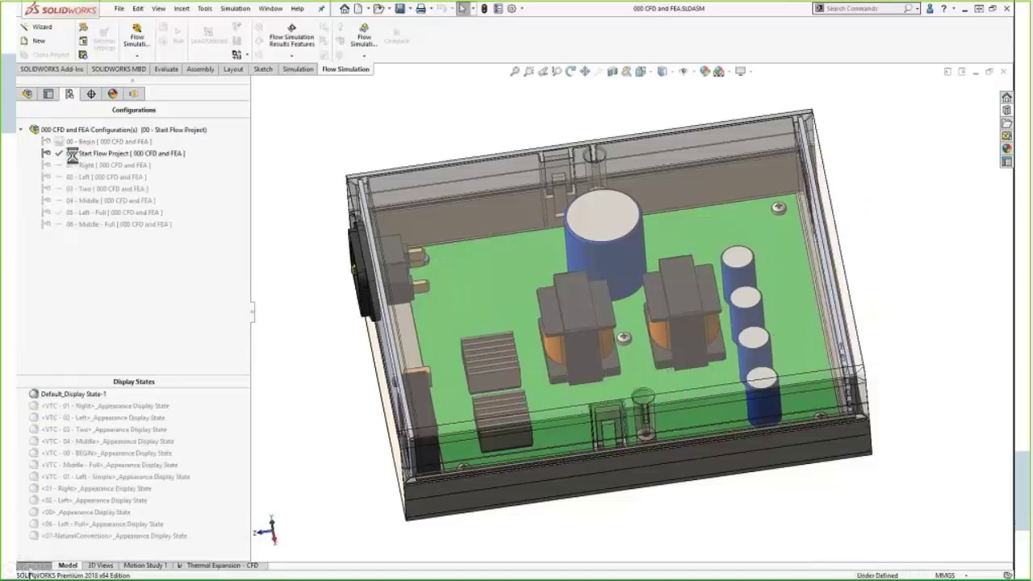
{"action": "left_click", "coordinate": [133, 93]}
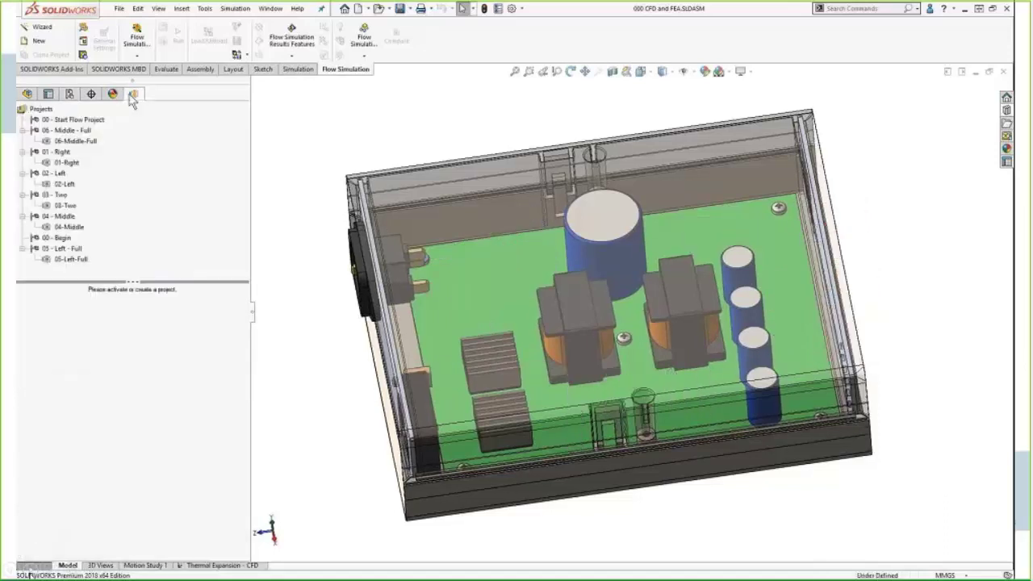
Step: Start a new flow project named 'Power Supply' using the current configuration
{"action": "left_click", "coordinate": [42, 27]}
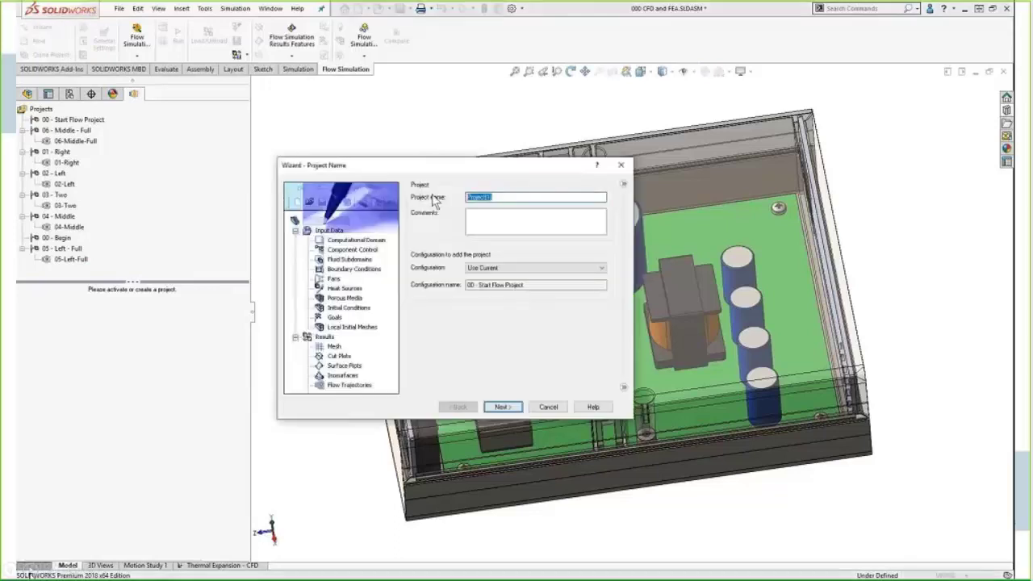
{"action": "type", "text": "Power Supply"}
{"action": "left_click", "coordinate": [513, 270]}
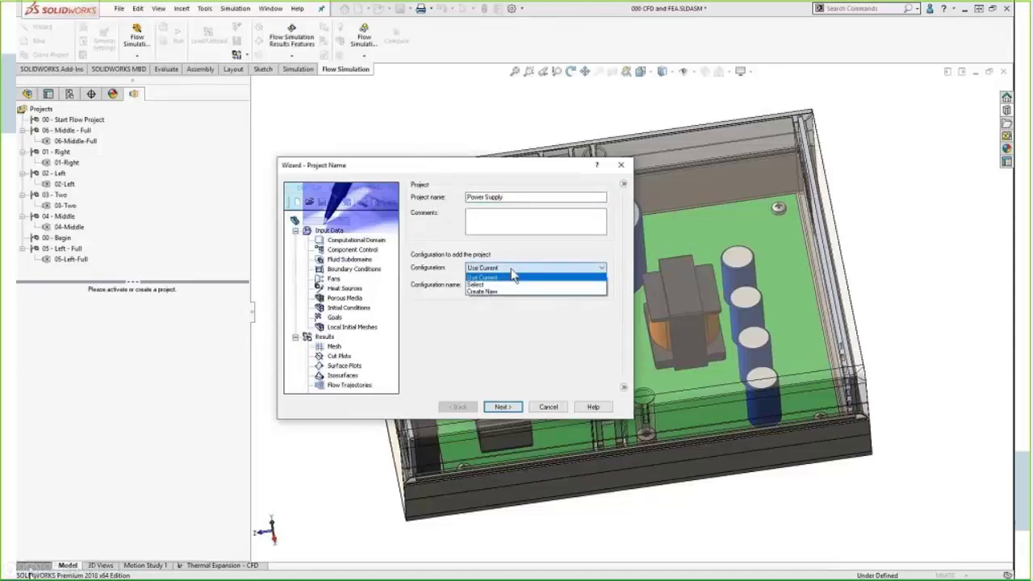
{"action": "left_click", "coordinate": [513, 276]}
{"action": "left_click", "coordinate": [502, 406]}
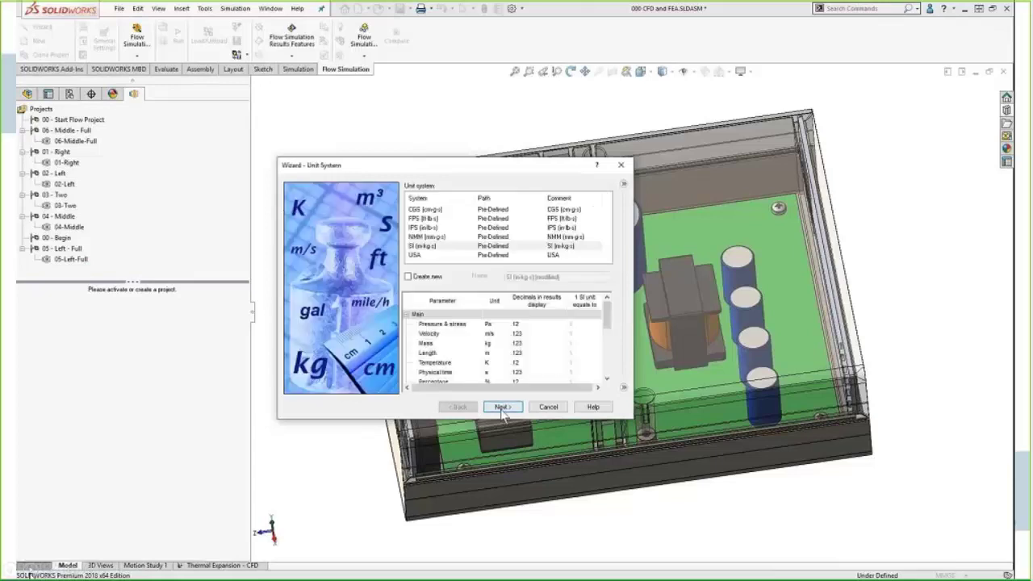
Step: Set the temperature unit to Celsius and move on to the Analysis Type step
{"action": "left_click", "coordinate": [495, 363]}
{"action": "left_click", "coordinate": [500, 364]}
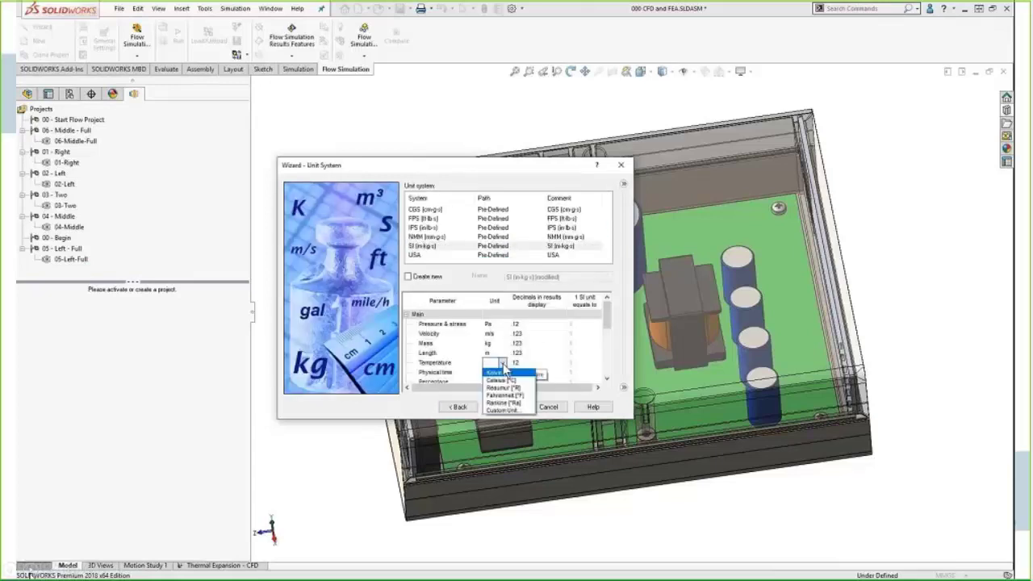
{"action": "left_click", "coordinate": [516, 379]}
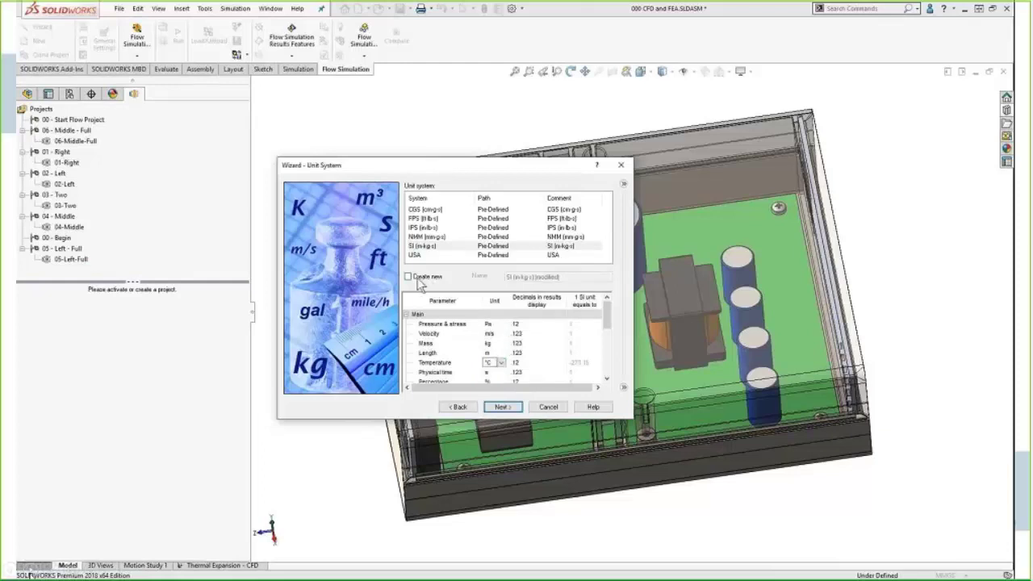
{"action": "left_click", "coordinate": [624, 188]}
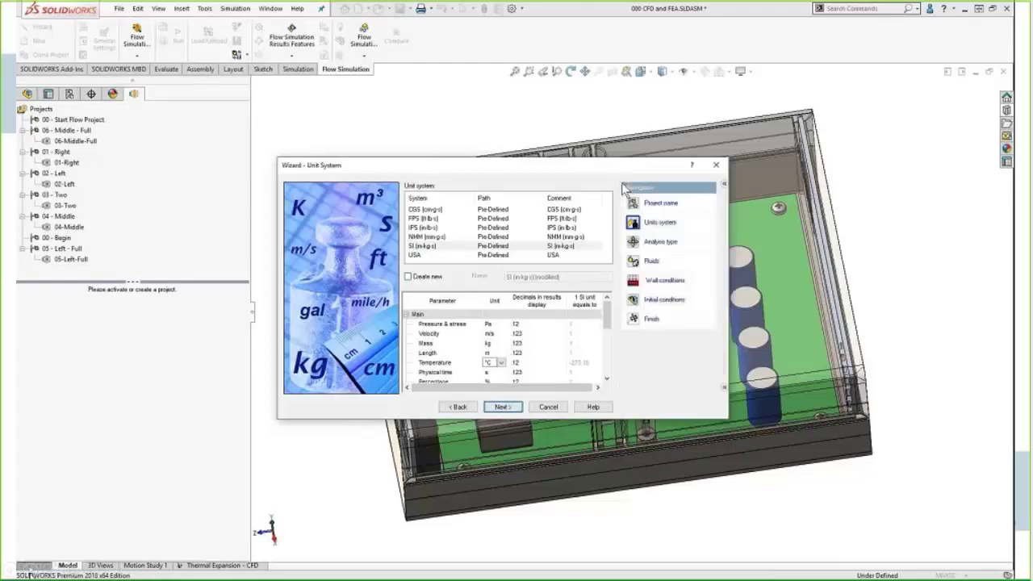
{"action": "left_click", "coordinate": [502, 407]}
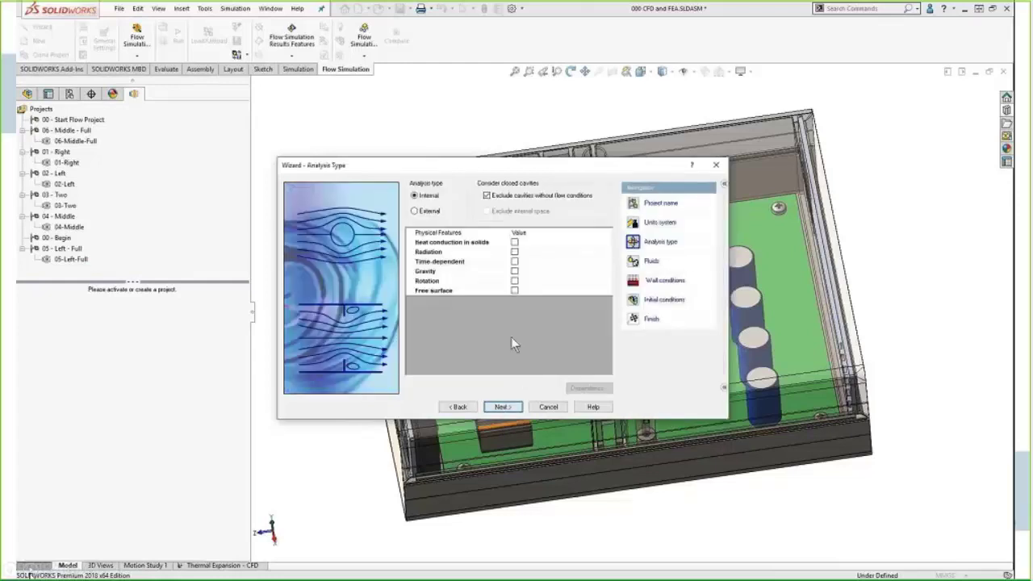
Step: Enable heat conduction in solids and add Air as the project fluid
{"action": "left_click", "coordinate": [515, 243]}
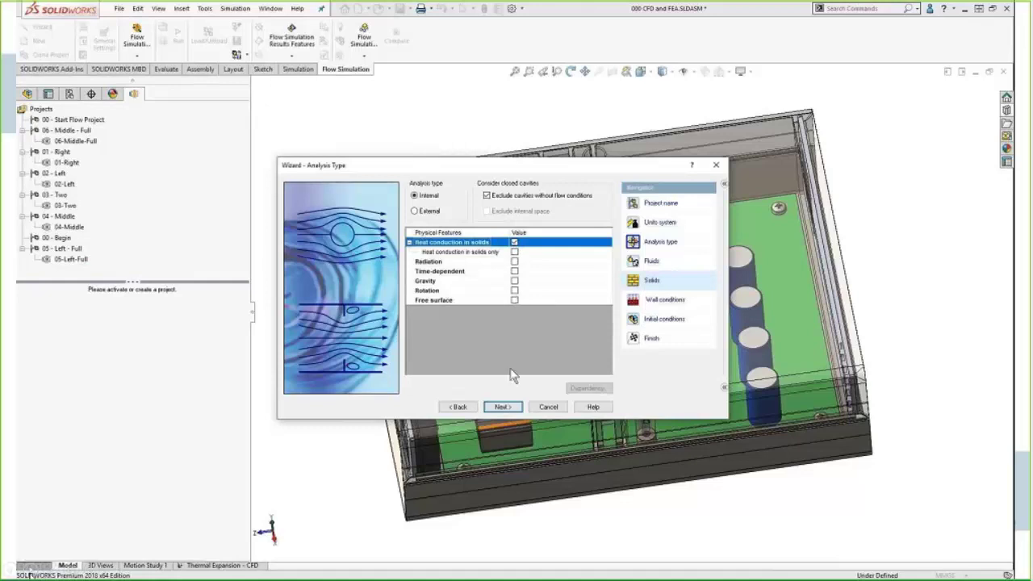
{"action": "left_click", "coordinate": [502, 407]}
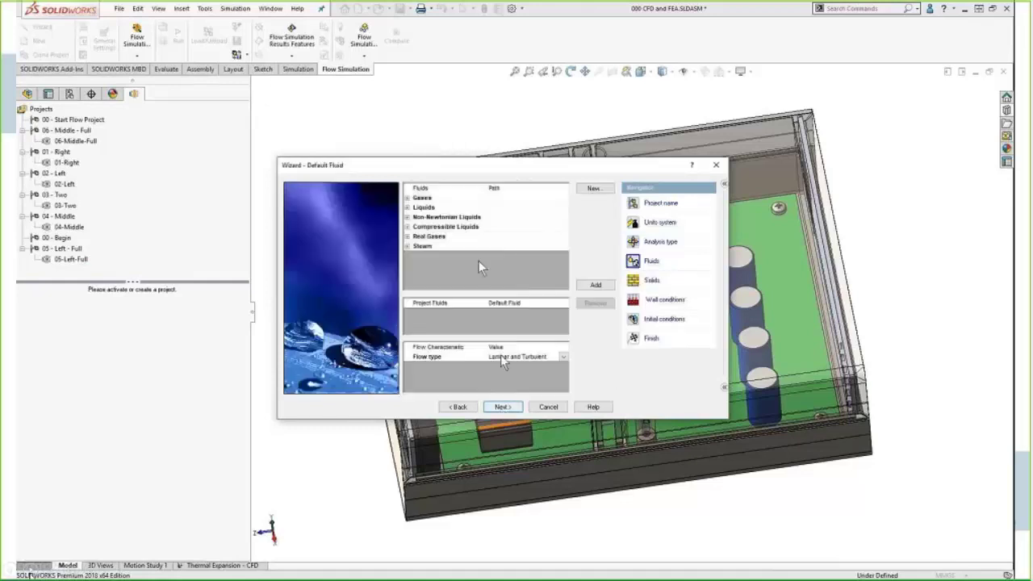
{"action": "left_click", "coordinate": [408, 198]}
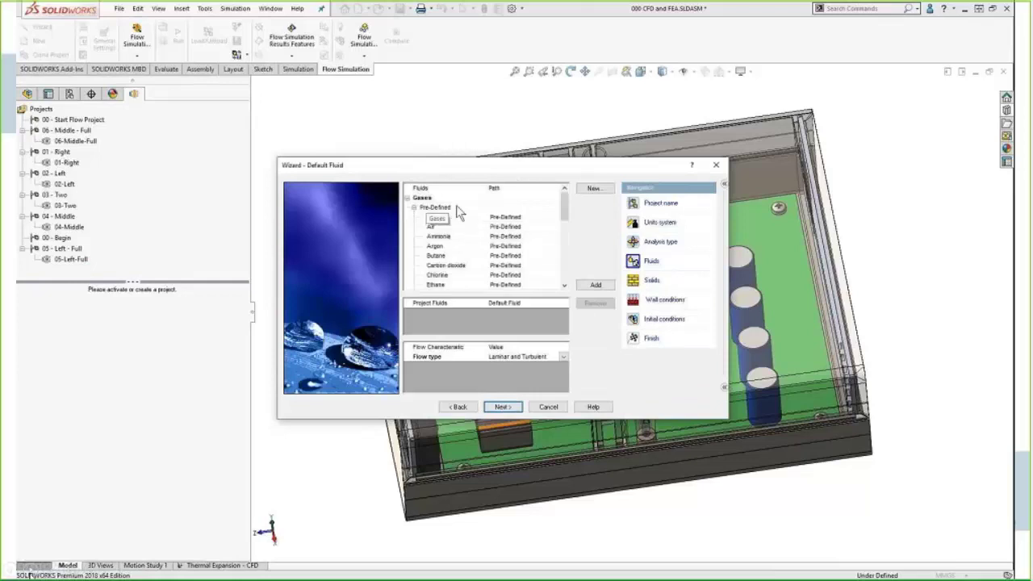
{"action": "double_click", "coordinate": [439, 229]}
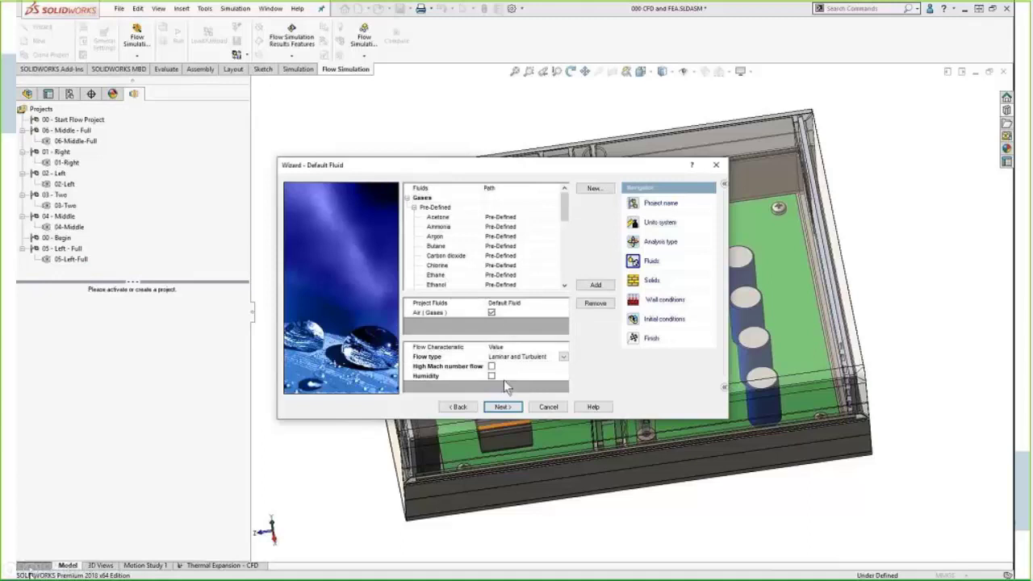
{"action": "left_click", "coordinate": [502, 407]}
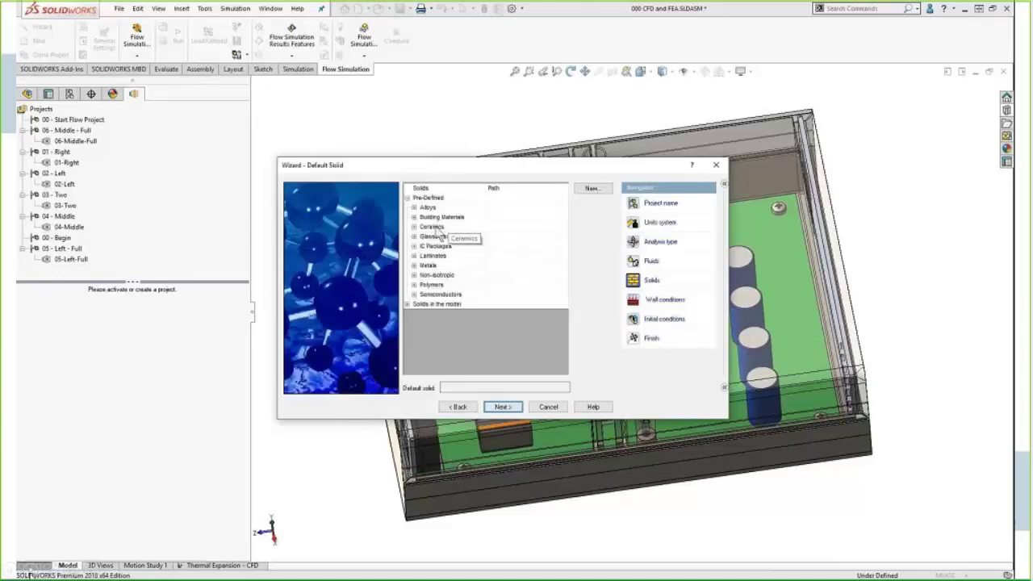
Step: Choose Insulator as the default solid and accept the wall conditions
{"action": "left_click", "coordinate": [413, 236]}
{"action": "left_click", "coordinate": [440, 301]}
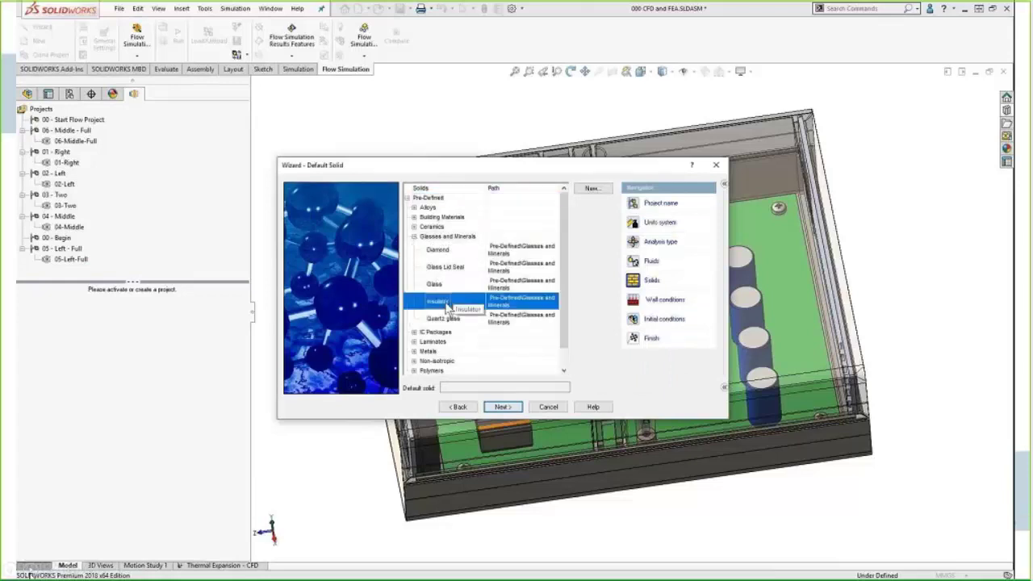
{"action": "left_click", "coordinate": [501, 408]}
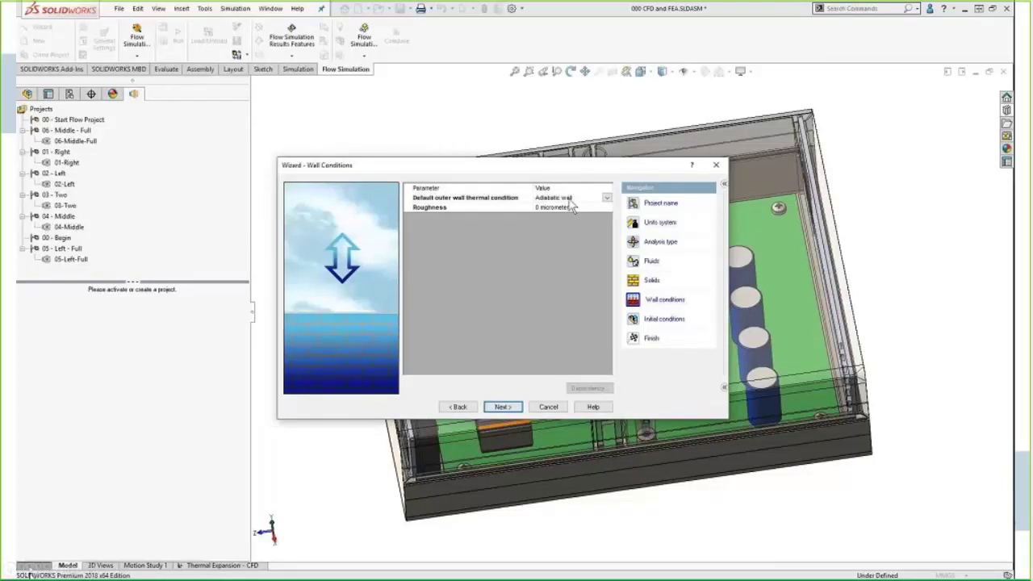
{"action": "left_click", "coordinate": [502, 407]}
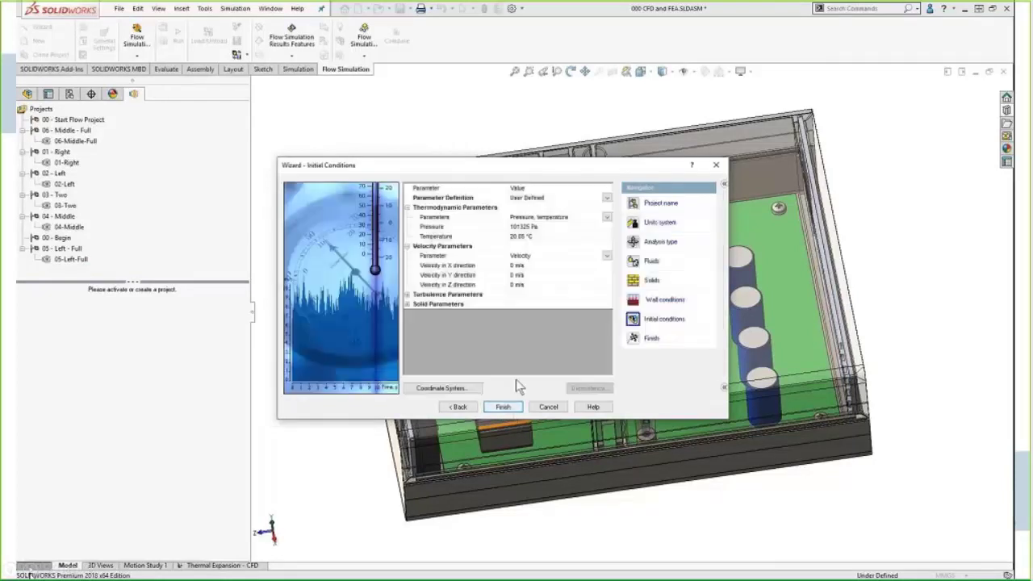
Step: Set both initial fluid and solid temperatures to 20 °C and finish the wizard
{"action": "left_click", "coordinate": [553, 236]}
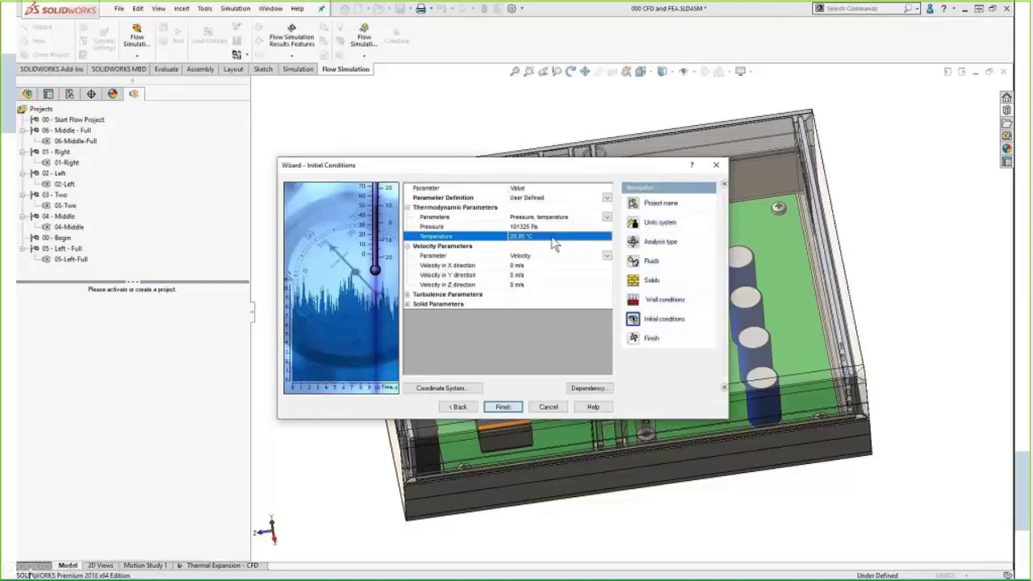
{"action": "type", "text": "20"}
{"action": "key", "text": "Return"}
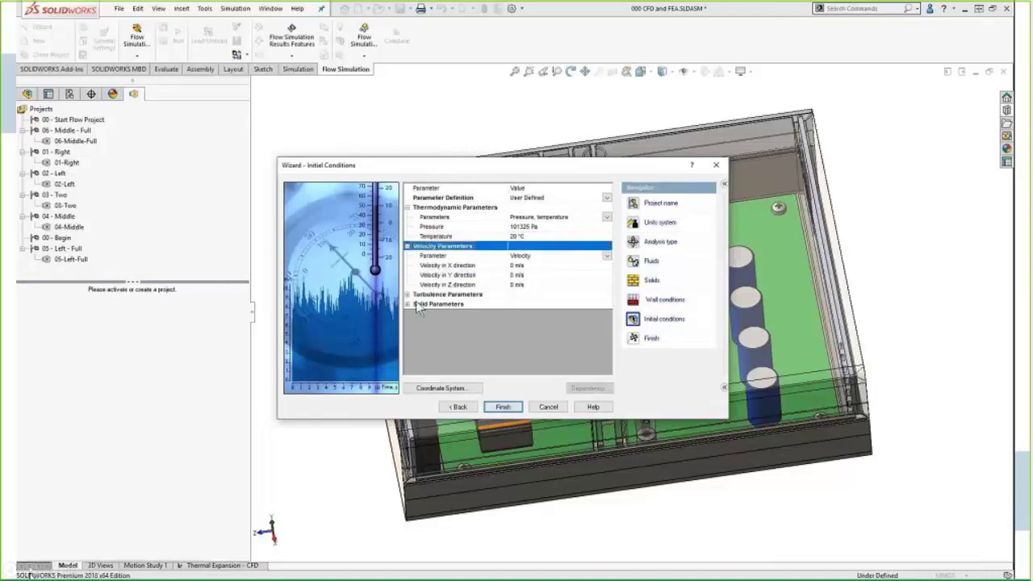
{"action": "double_click", "coordinate": [416, 305]}
{"action": "left_click", "coordinate": [542, 315]}
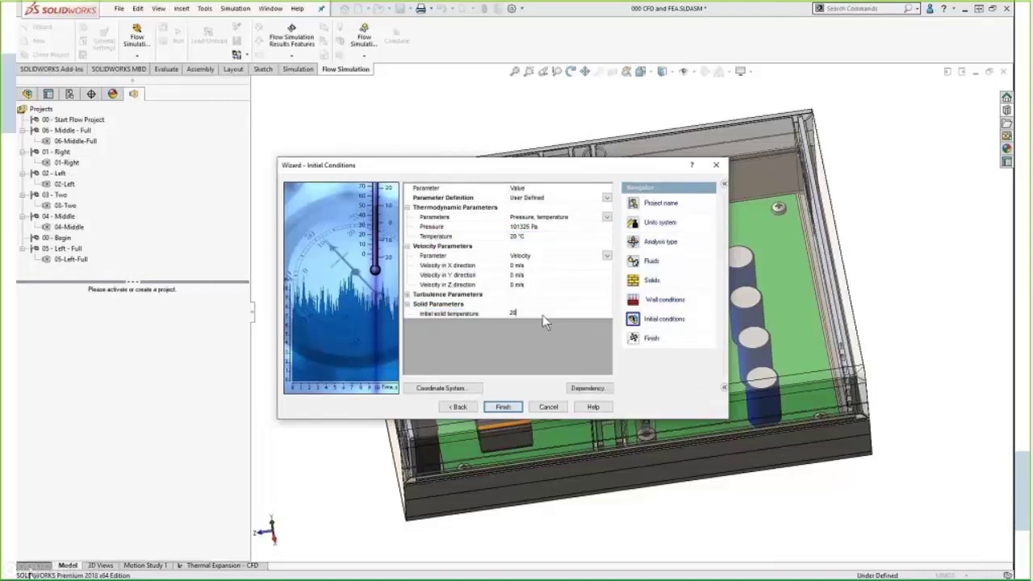
{"action": "type", "text": "20"}
{"action": "key", "text": "Return"}
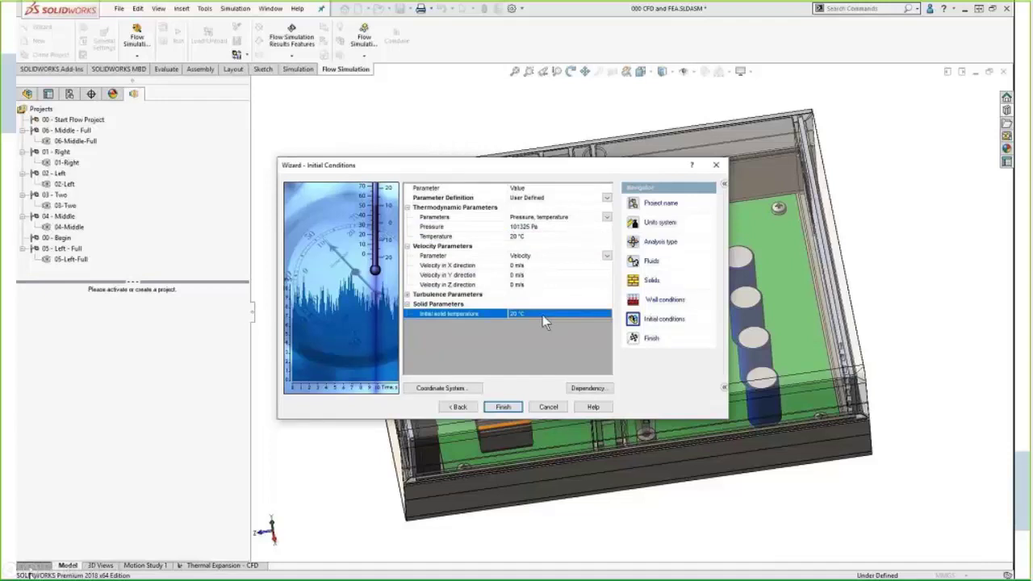
{"action": "left_click", "coordinate": [503, 406]}
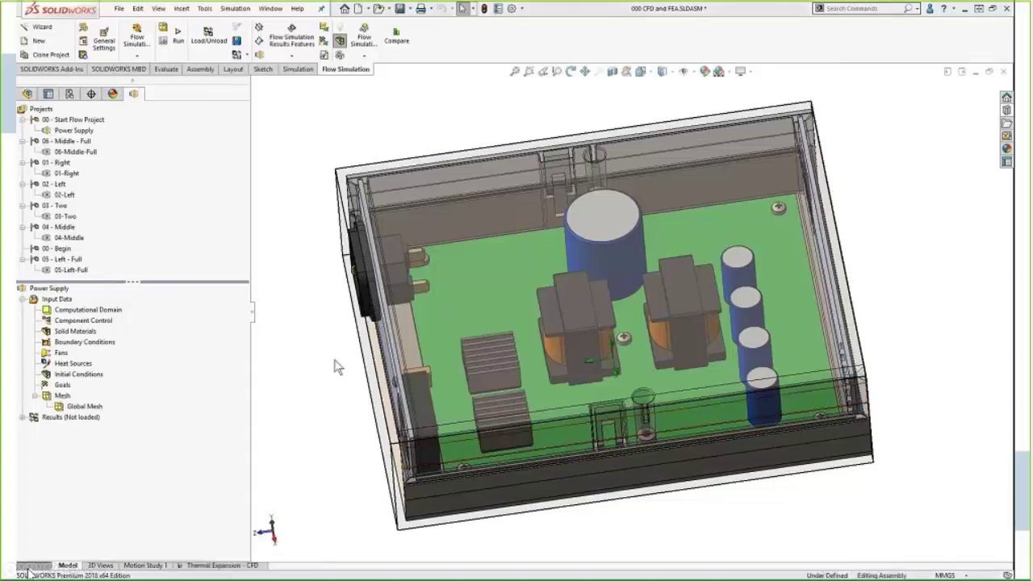
Step: Hide the enclosure lid and the computational domain to expose the circuit board
{"action": "middle_click_drag", "start_coordinate": [451, 266], "coordinate": [449, 219]}
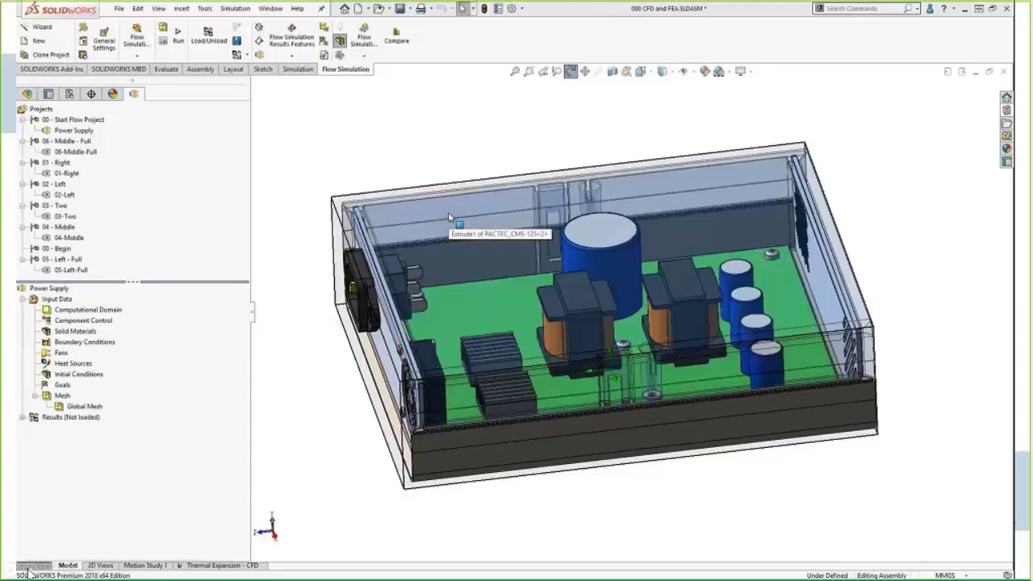
{"action": "key", "text": "Tab"}
{"action": "right_click", "coordinate": [96, 310]}
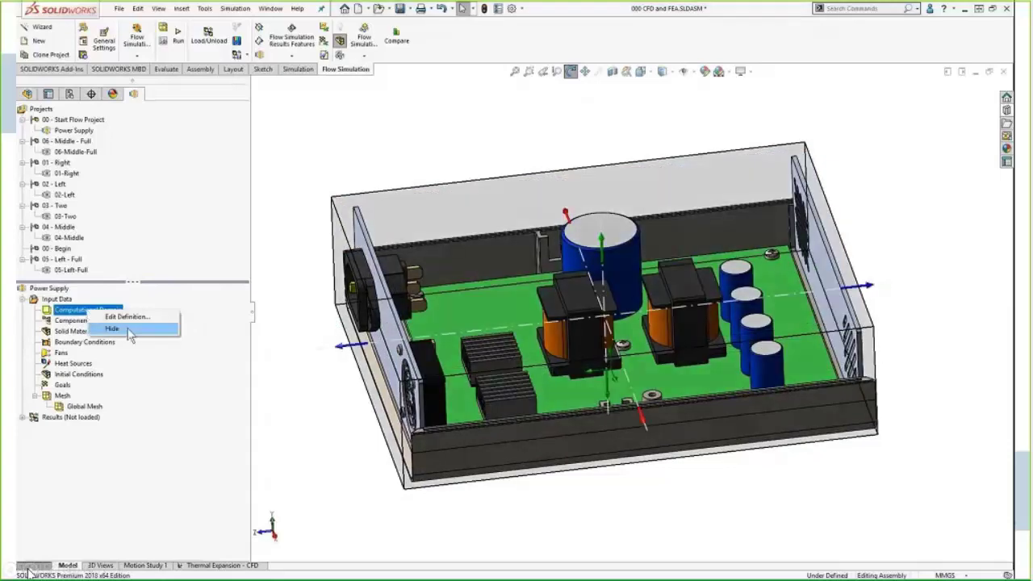
{"action": "left_click", "coordinate": [113, 329]}
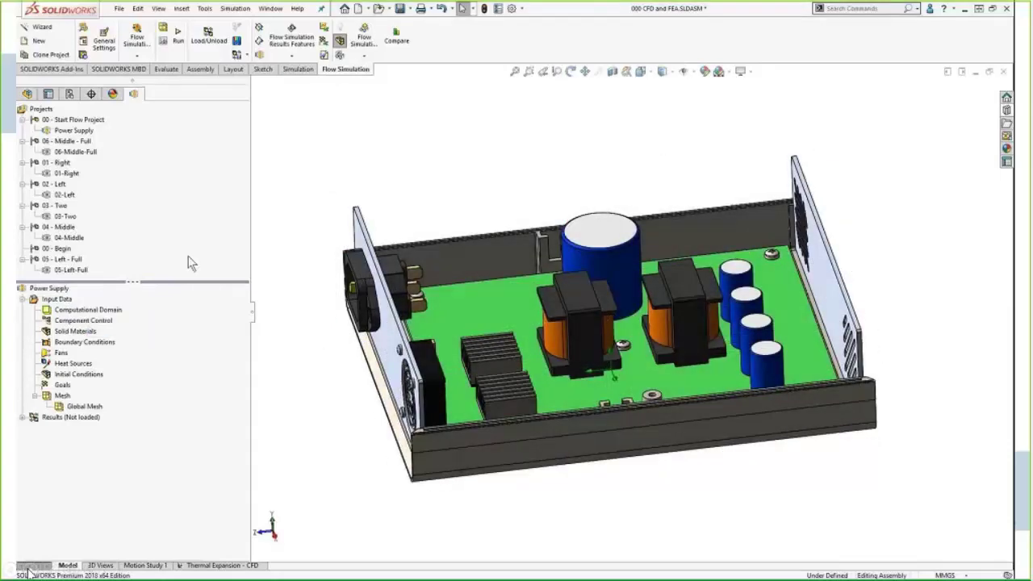
{"action": "middle_click_drag", "start_coordinate": [347, 185], "coordinate": [242, 293]}
Step: Import material data from the model, then begin a new solid material definition
{"action": "right_click", "coordinate": [88, 332]}
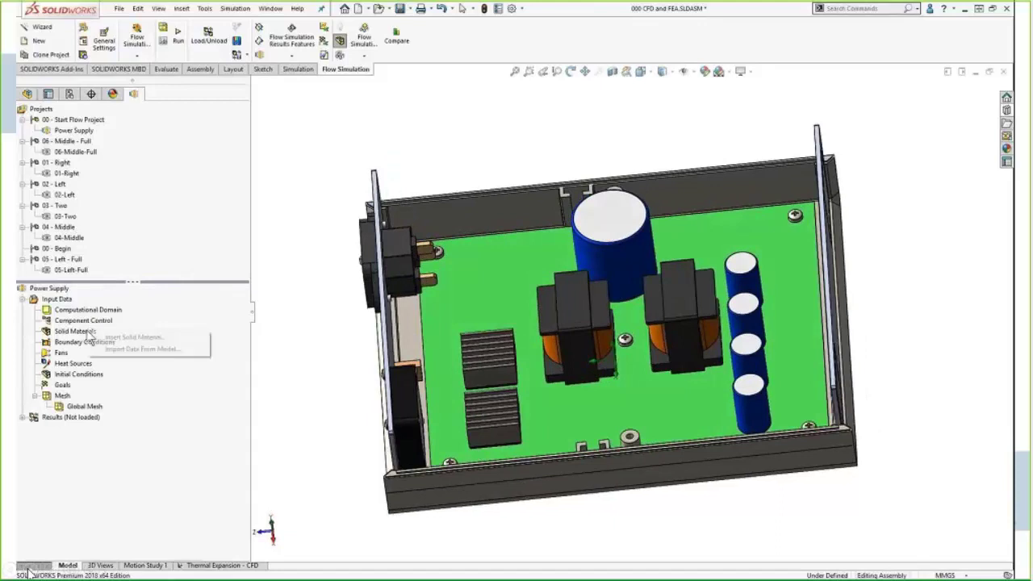
{"action": "left_click", "coordinate": [176, 353]}
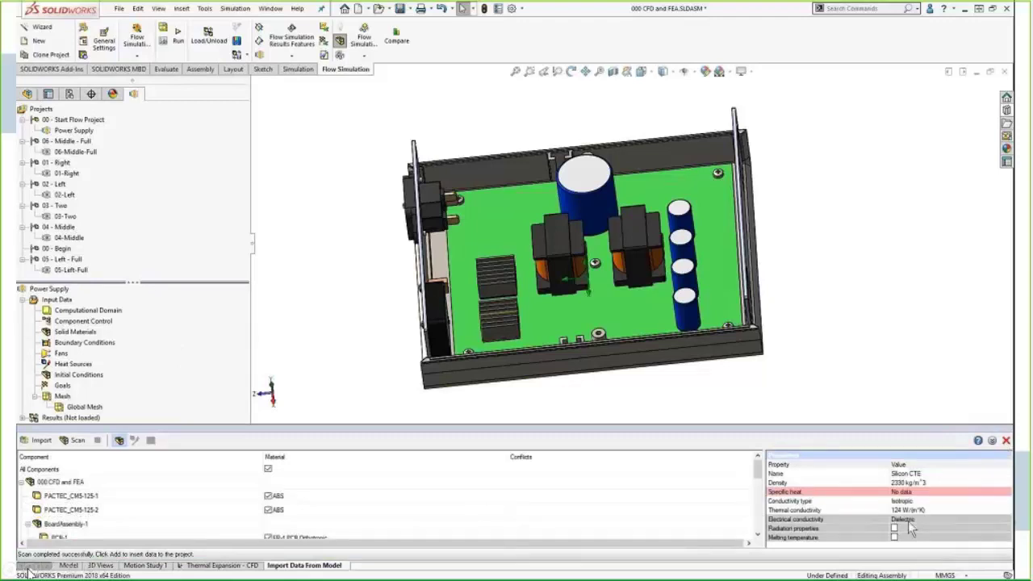
{"action": "left_click", "coordinate": [68, 565]}
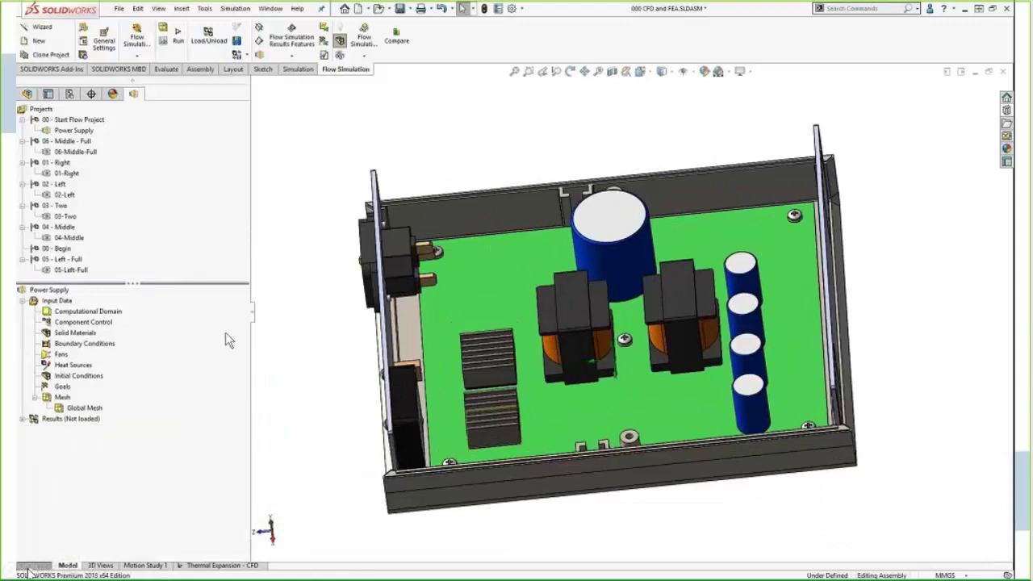
{"action": "right_click", "coordinate": [76, 335]}
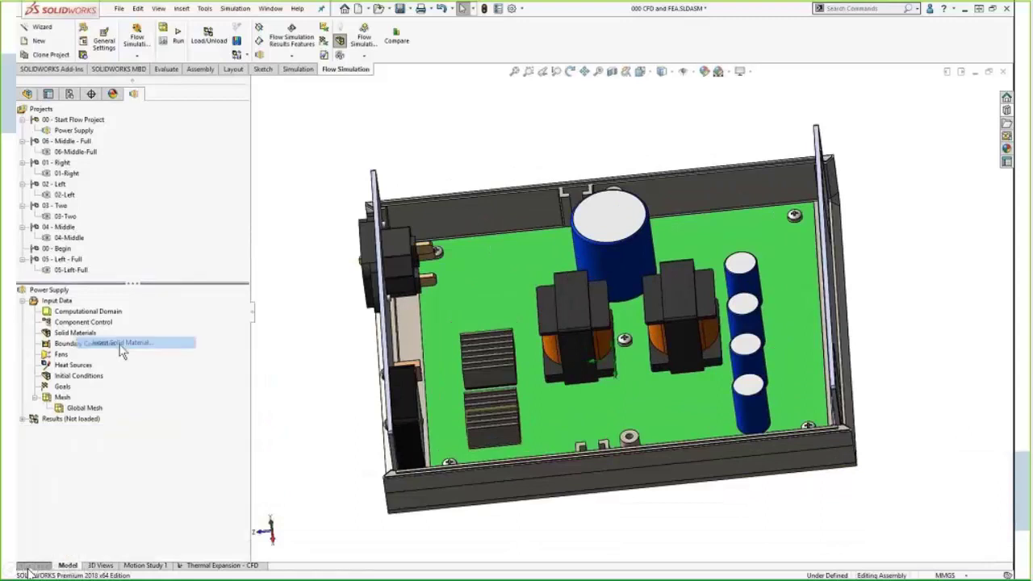
{"action": "left_click", "coordinate": [162, 345]}
Step: Browse the predefined alloys and choose Steel Stainless 302
{"action": "left_click", "coordinate": [28, 225]}
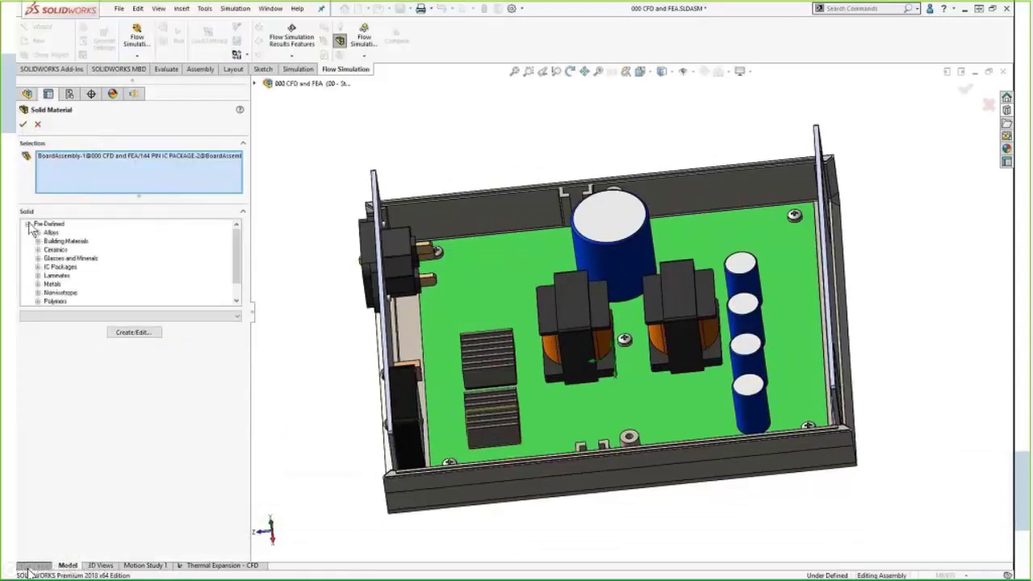
{"action": "left_click", "coordinate": [37, 258]}
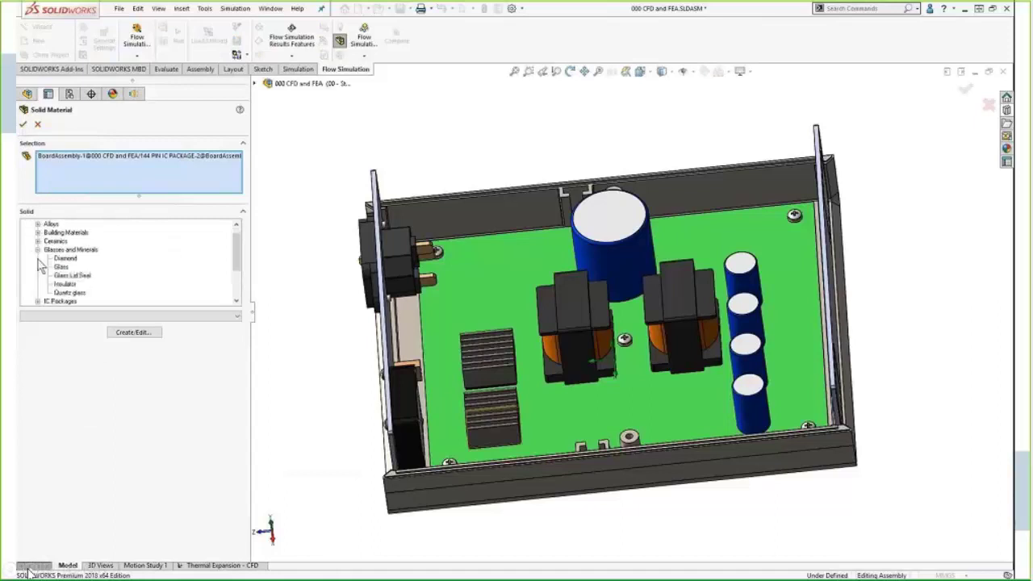
{"action": "left_click", "coordinate": [37, 241]}
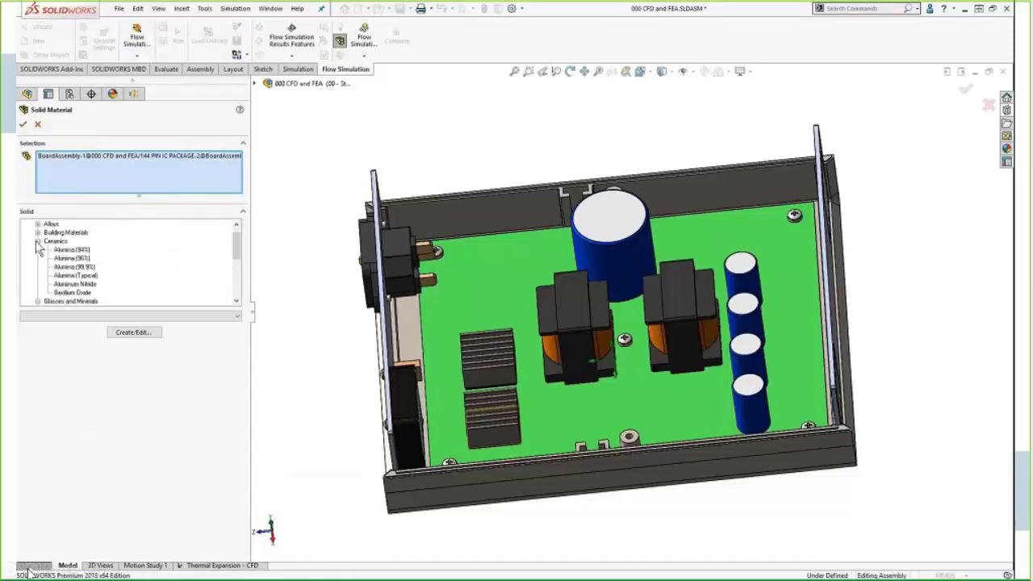
{"action": "left_click", "coordinate": [37, 241]}
{"action": "left_click", "coordinate": [37, 249]}
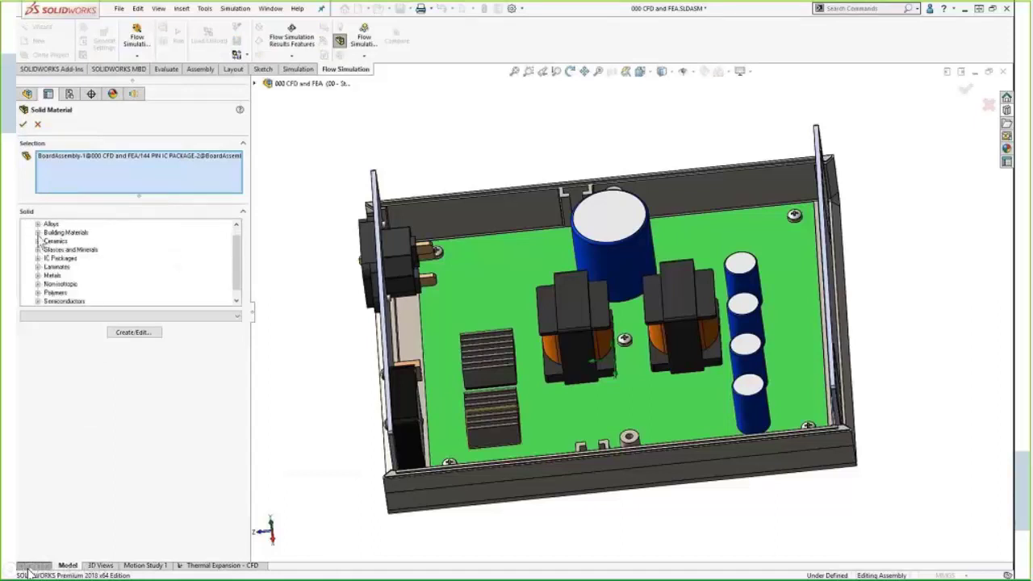
{"action": "left_click", "coordinate": [37, 223]}
{"action": "left_click_drag", "start_coordinate": [237, 238], "coordinate": [237, 280]}
{"action": "left_click", "coordinate": [97, 249]}
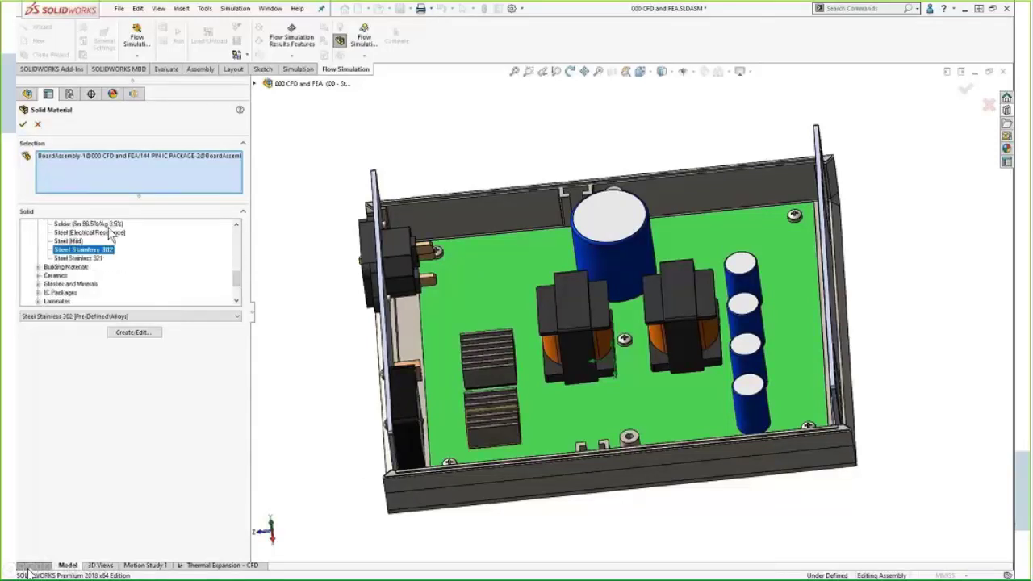
Step: Apply Steel Stainless 302 to the front and back plates
{"action": "right_click", "coordinate": [130, 165]}
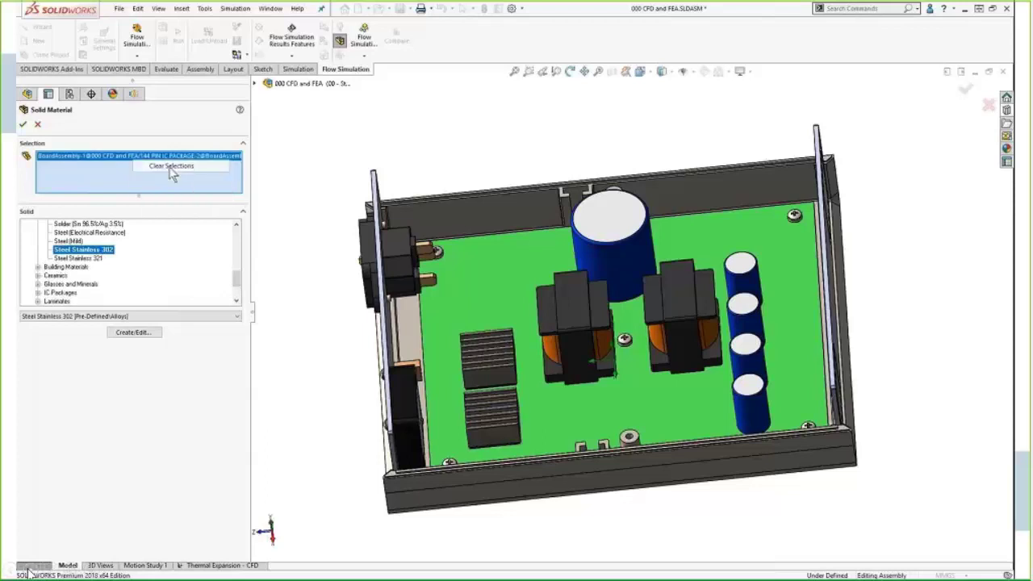
{"action": "left_click", "coordinate": [189, 167]}
{"action": "middle_click_drag", "start_coordinate": [430, 157], "coordinate": [407, 258]}
{"action": "left_click", "coordinate": [407, 259]}
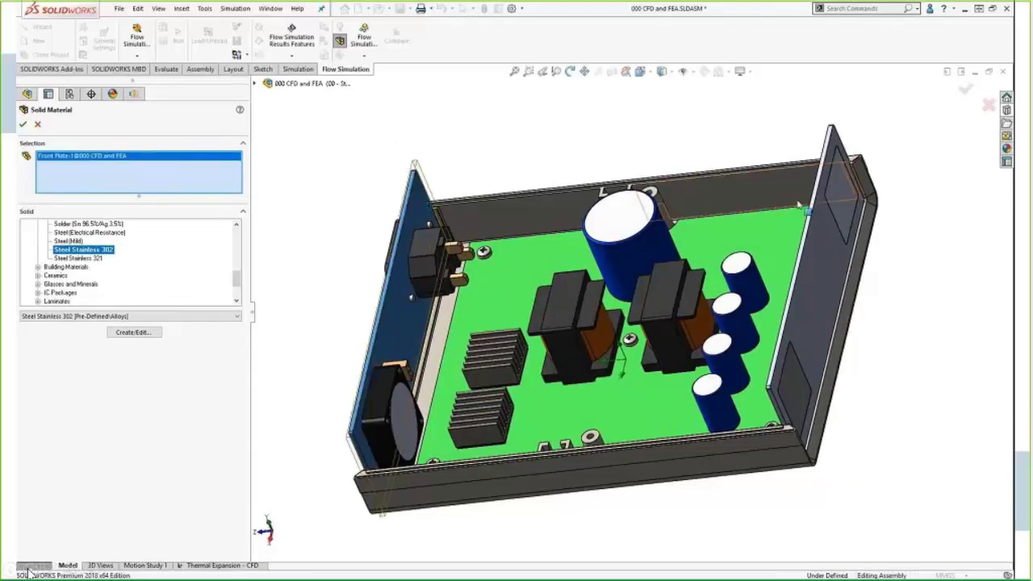
{"action": "left_click", "coordinate": [839, 255]}
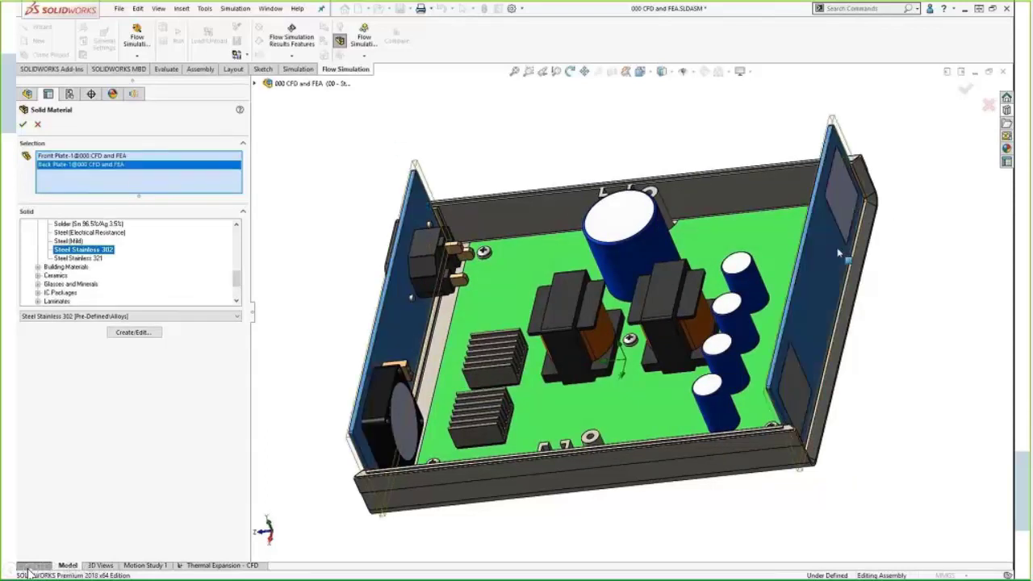
{"action": "left_click", "coordinate": [23, 123]}
Step: Assign Copper to both transformers as a new solid material
{"action": "right_click", "coordinate": [80, 342]}
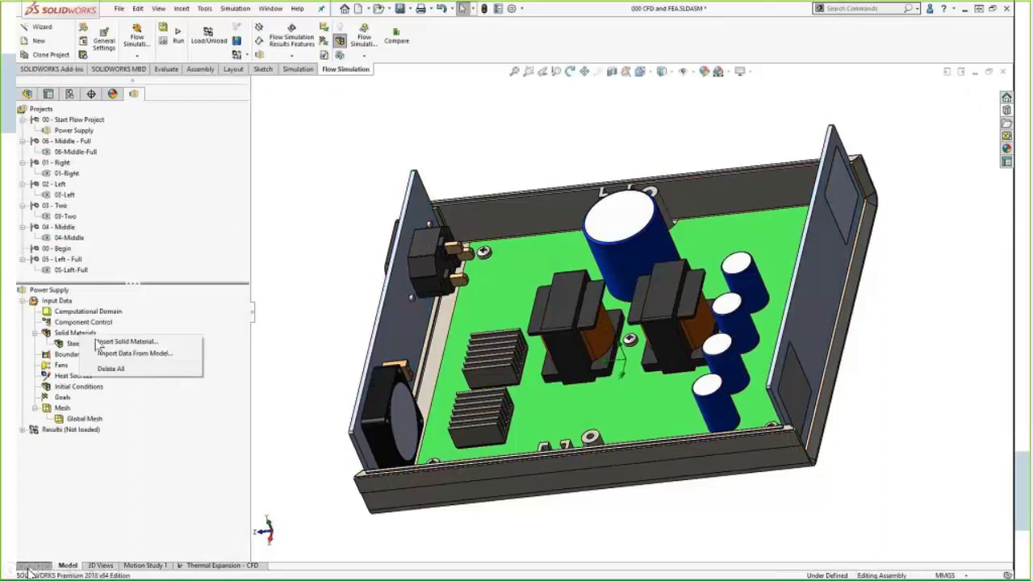
{"action": "left_click", "coordinate": [117, 345]}
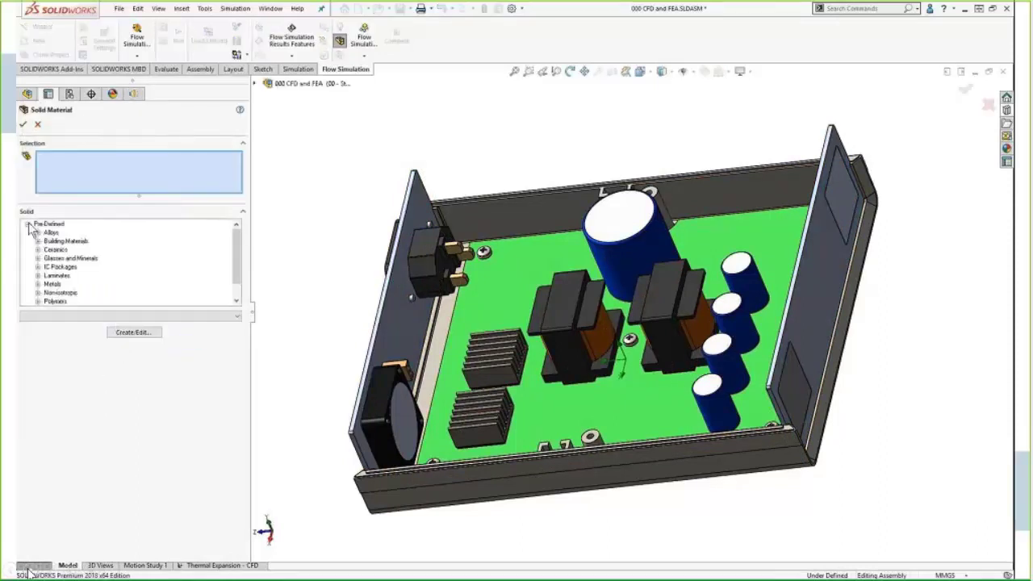
{"action": "left_click", "coordinate": [38, 284]}
{"action": "left_click", "coordinate": [65, 240]}
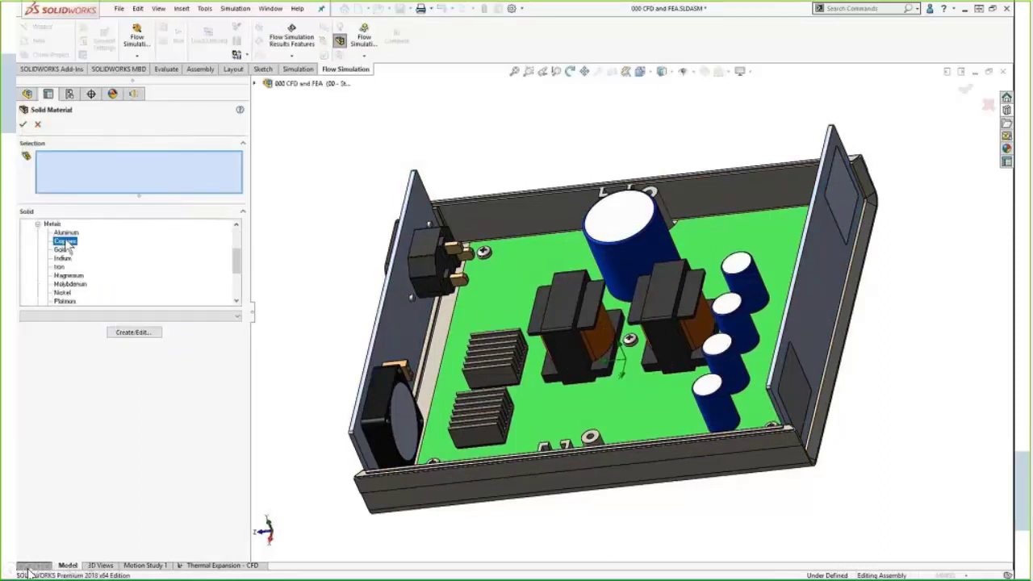
{"action": "left_click", "coordinate": [559, 301]}
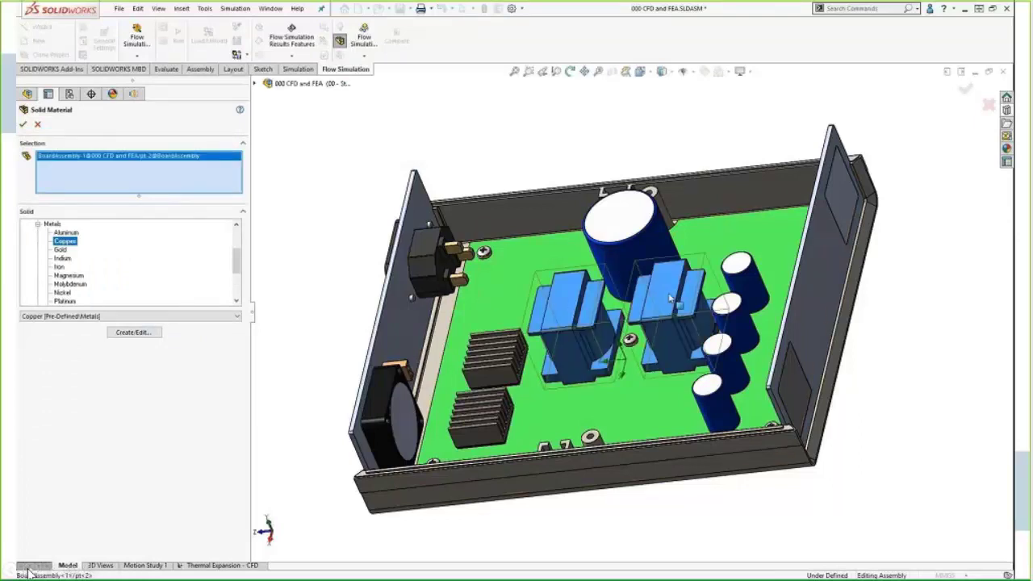
{"action": "left_click", "coordinate": [674, 300]}
{"action": "left_click", "coordinate": [23, 125]}
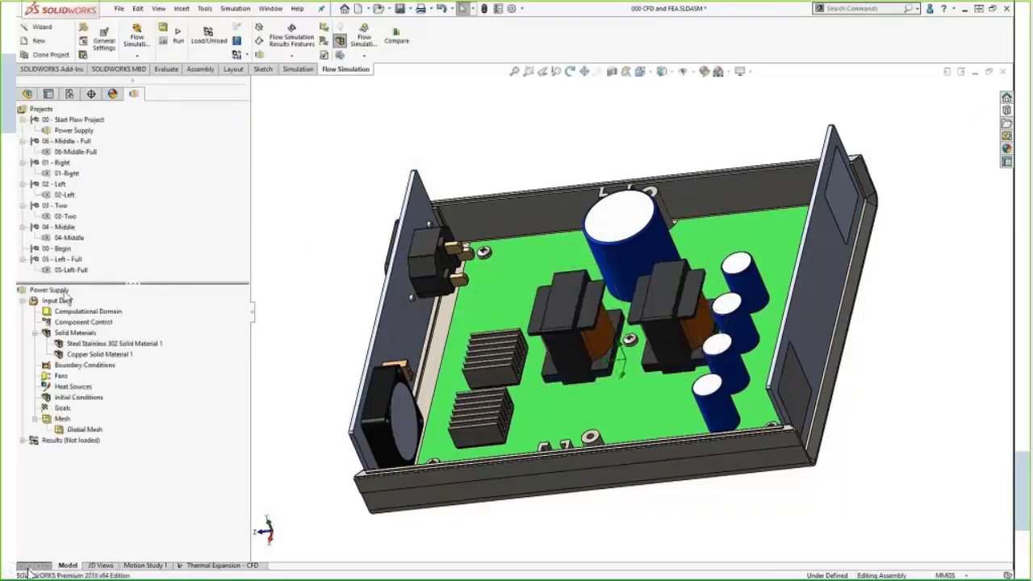
Step: Assign Aluminum to the heatsinks as another solid material
{"action": "right_click", "coordinate": [69, 335]}
{"action": "left_click", "coordinate": [95, 336]}
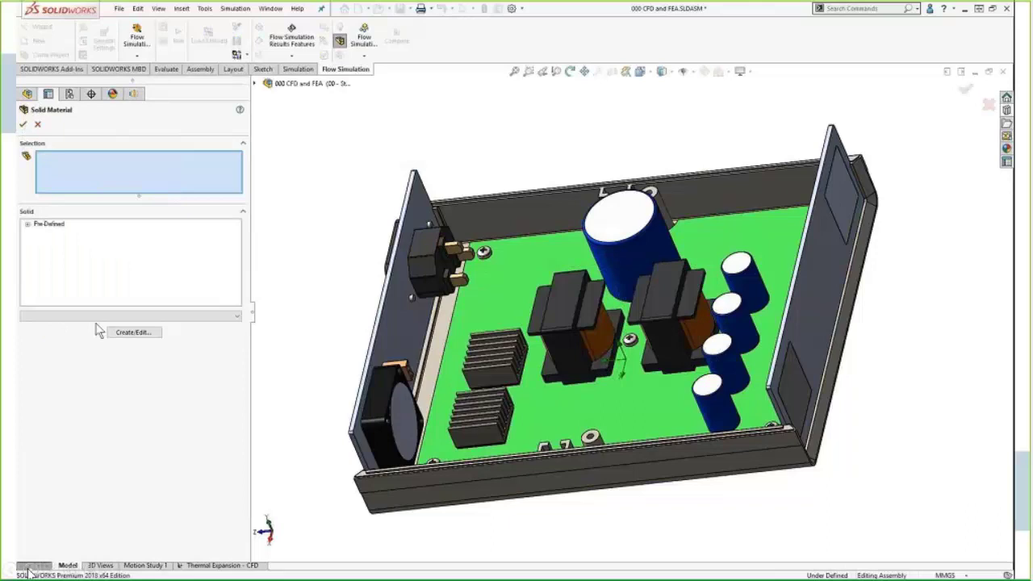
{"action": "left_click", "coordinate": [27, 224]}
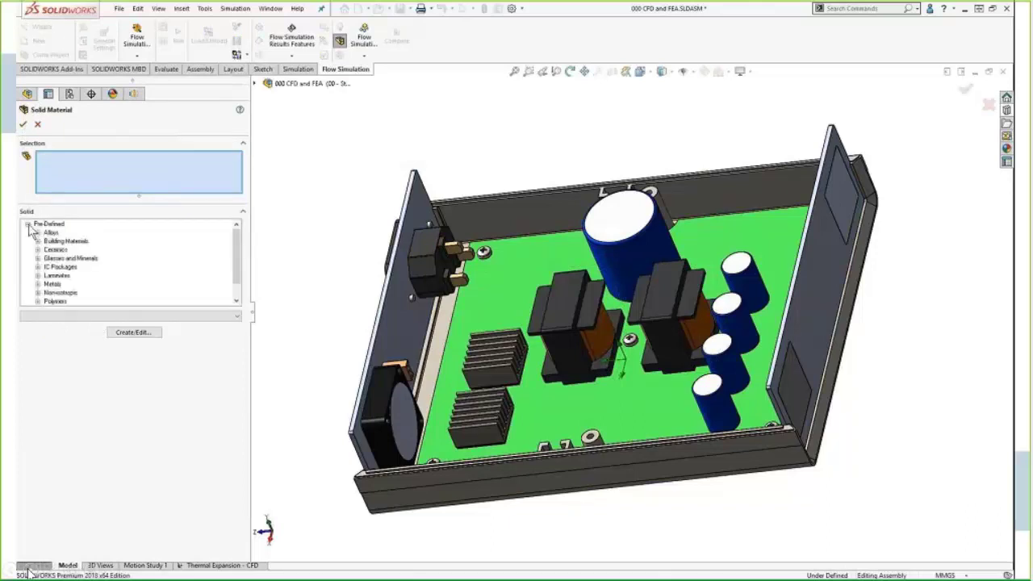
{"action": "left_click", "coordinate": [38, 285]}
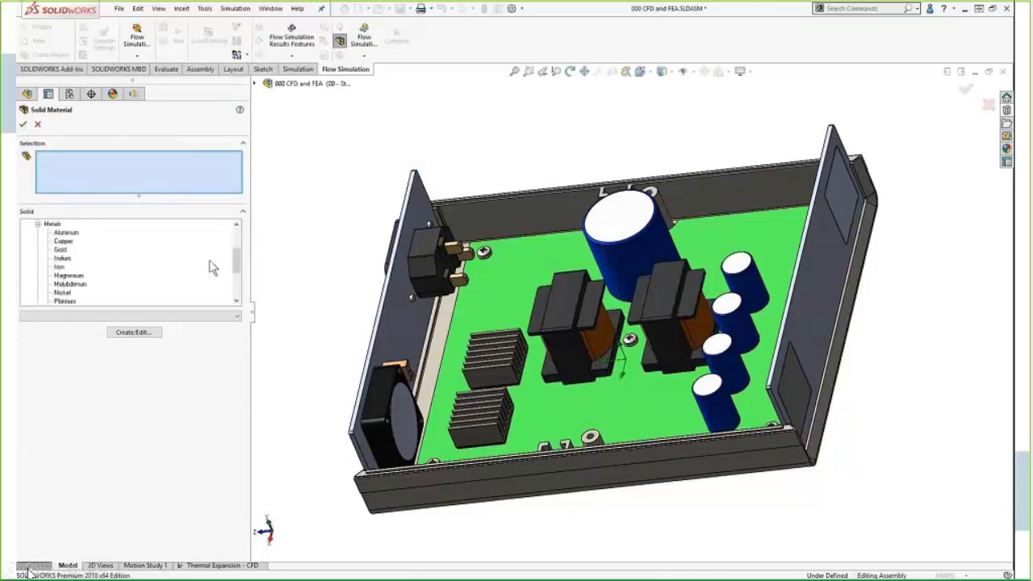
{"action": "left_click", "coordinate": [68, 232]}
{"action": "left_click", "coordinate": [494, 357]}
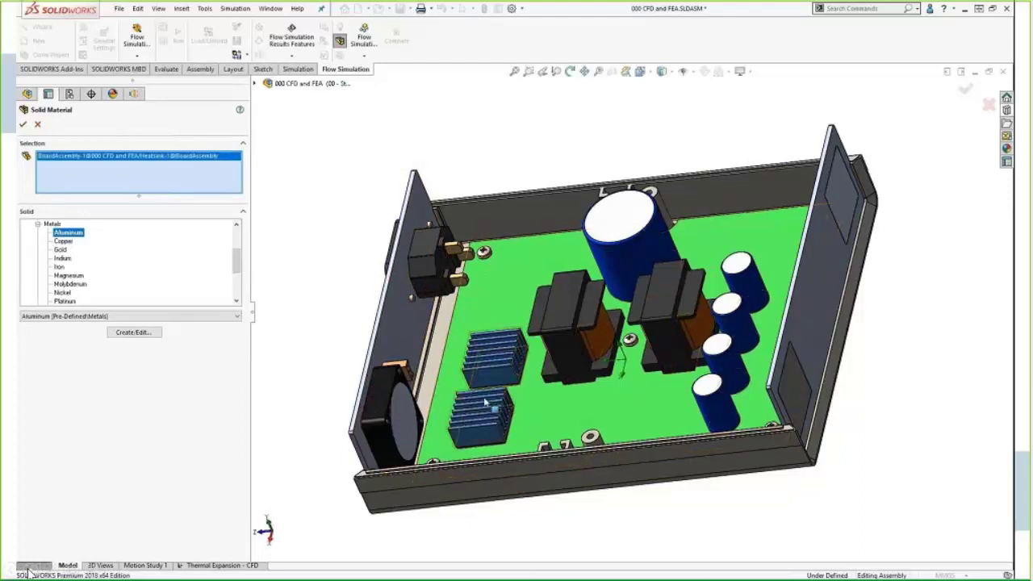
{"action": "left_click", "coordinate": [23, 123]}
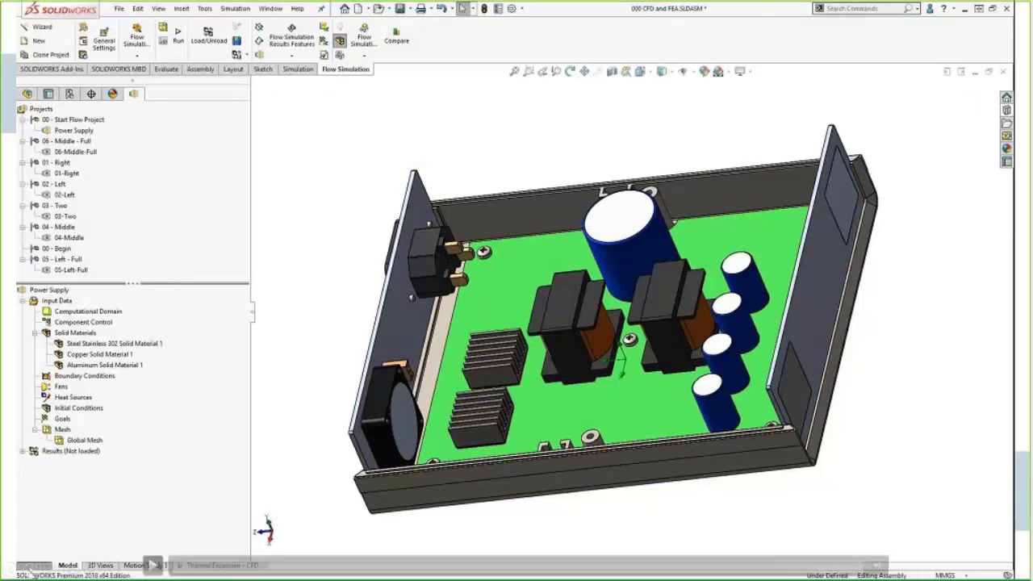
{"action": "double_click", "coordinate": [128, 343]}
Step: Apply the non-isotropic PCB 4-layers material to the circuit board with anisotropy axis Y
{"action": "left_click", "coordinate": [27, 224]}
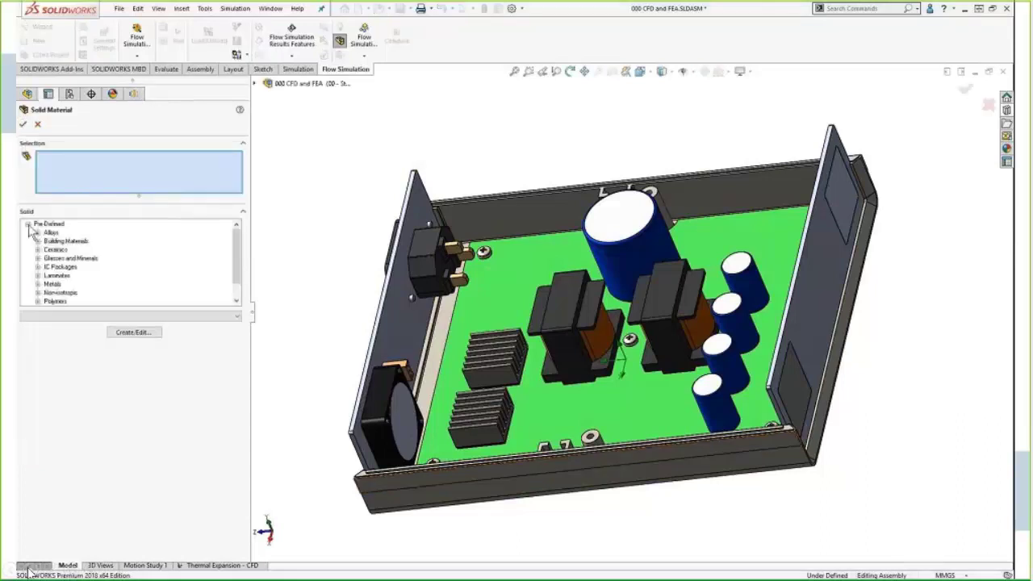
{"action": "left_click", "coordinate": [38, 292]}
{"action": "left_click", "coordinate": [72, 284]}
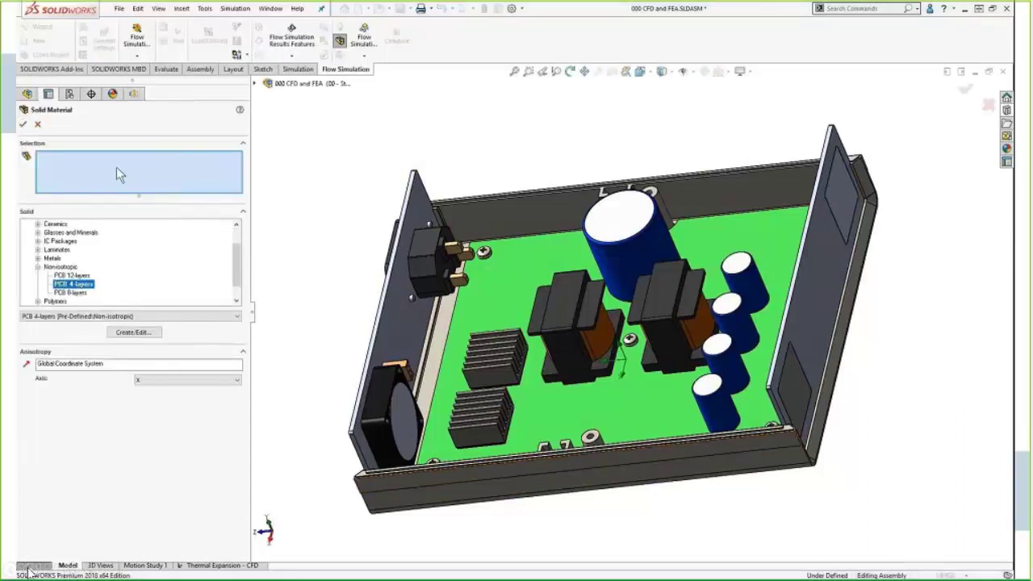
{"action": "left_click", "coordinate": [535, 266]}
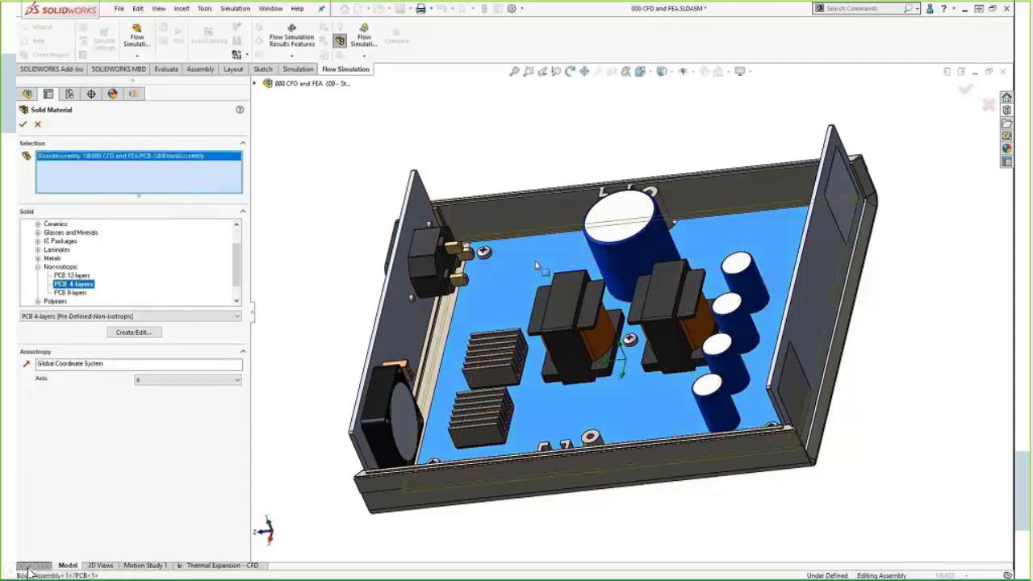
{"action": "middle_click_drag", "start_coordinate": [337, 344], "coordinate": [436, 322]}
{"action": "left_click", "coordinate": [187, 379]}
{"action": "left_click", "coordinate": [170, 394]}
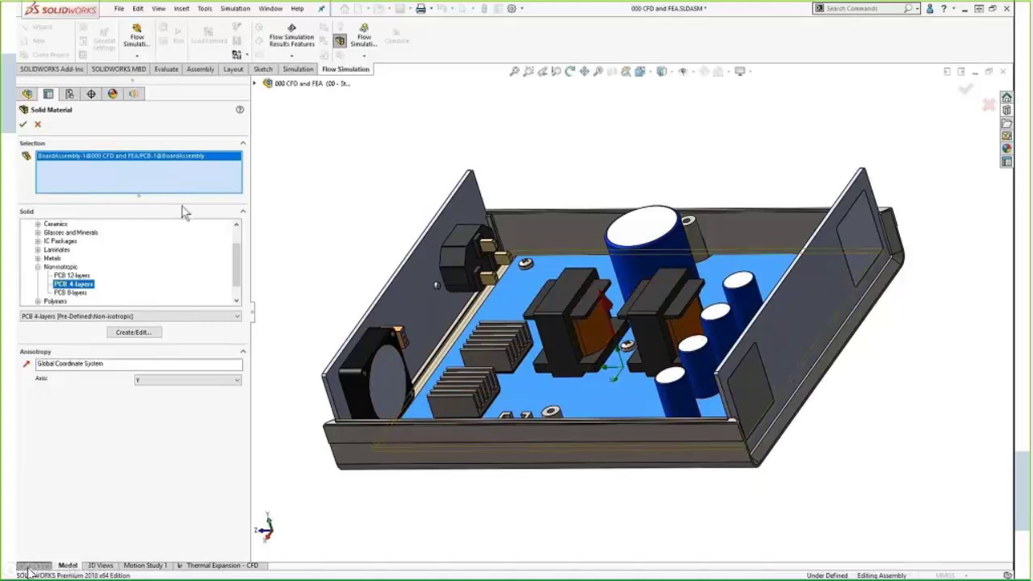
{"action": "left_click", "coordinate": [23, 124]}
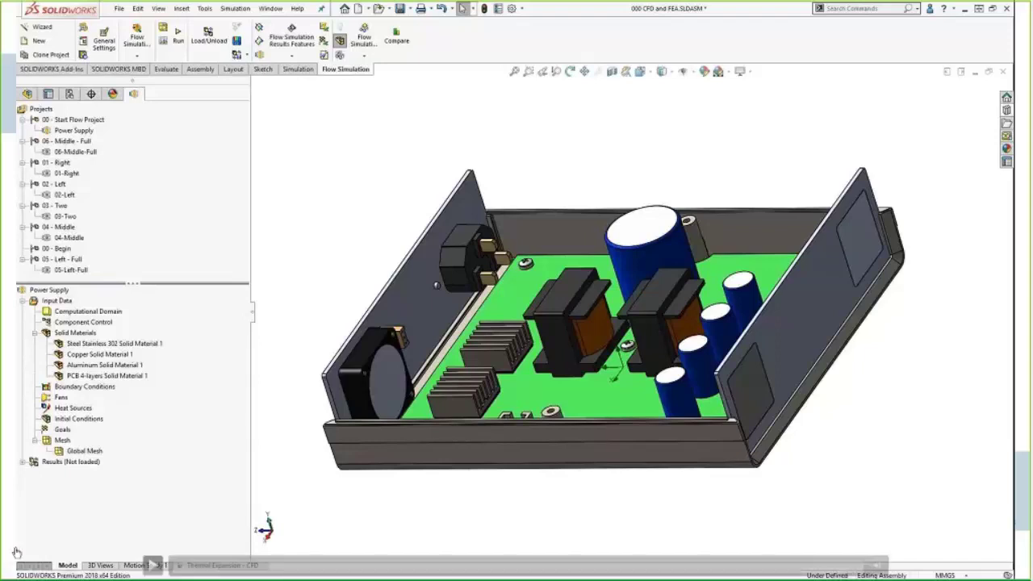
Step: Add Environment Pressure 1 (101325 Pa, 20 °C) on the two lid vent faces
{"action": "left_click", "coordinate": [85, 392]}
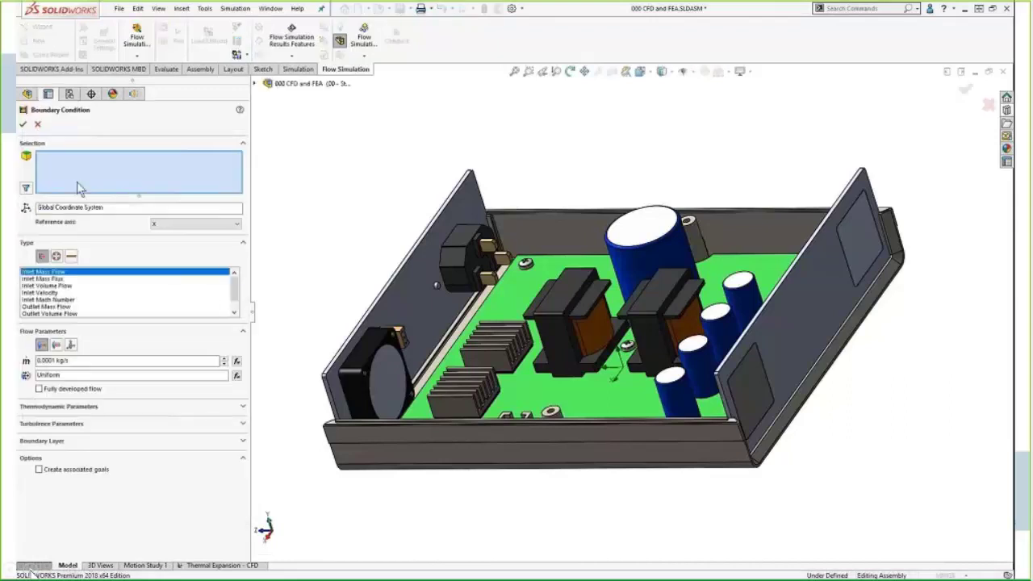
{"action": "left_click", "coordinate": [55, 256]}
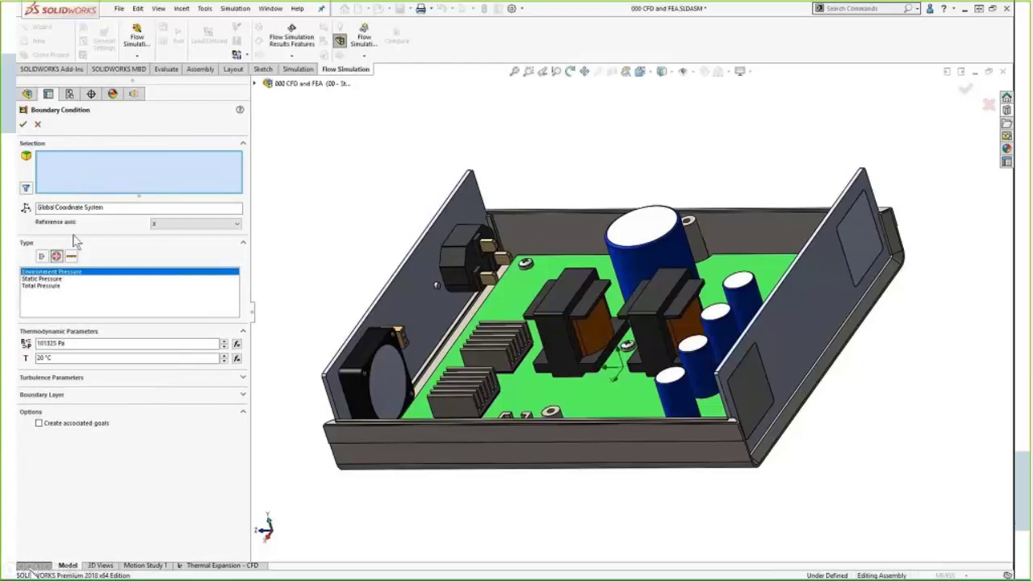
{"action": "middle_click_drag", "start_coordinate": [381, 158], "coordinate": [495, 150]}
{"action": "scroll", "coordinate": [666, 252], "scroll_direction": "down", "scroll_amount": 5}
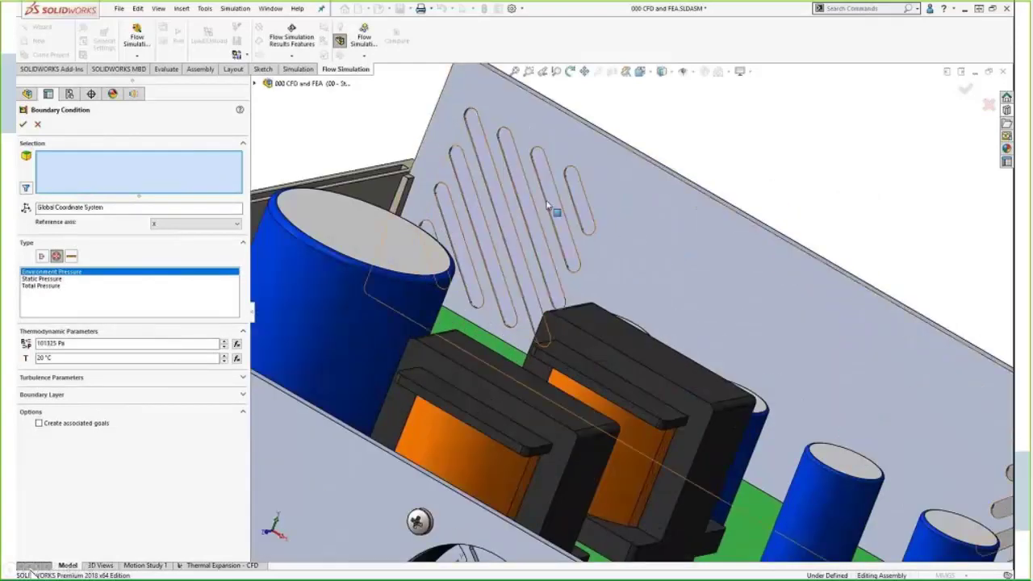
{"action": "left_click", "coordinate": [549, 197]}
{"action": "scroll", "coordinate": [710, 323], "scroll_direction": "up", "scroll_amount": 4}
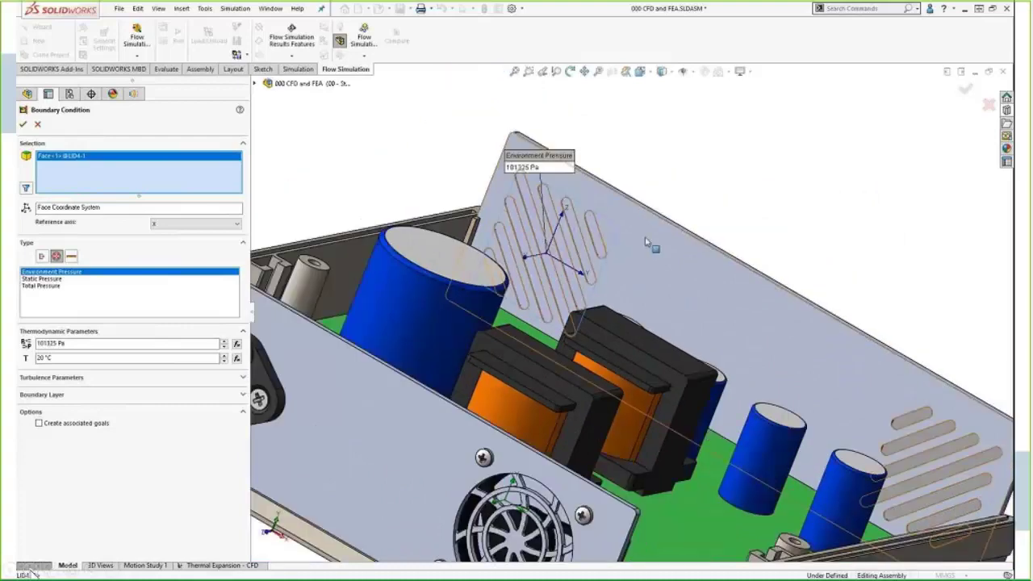
{"action": "left_click", "coordinate": [884, 417]}
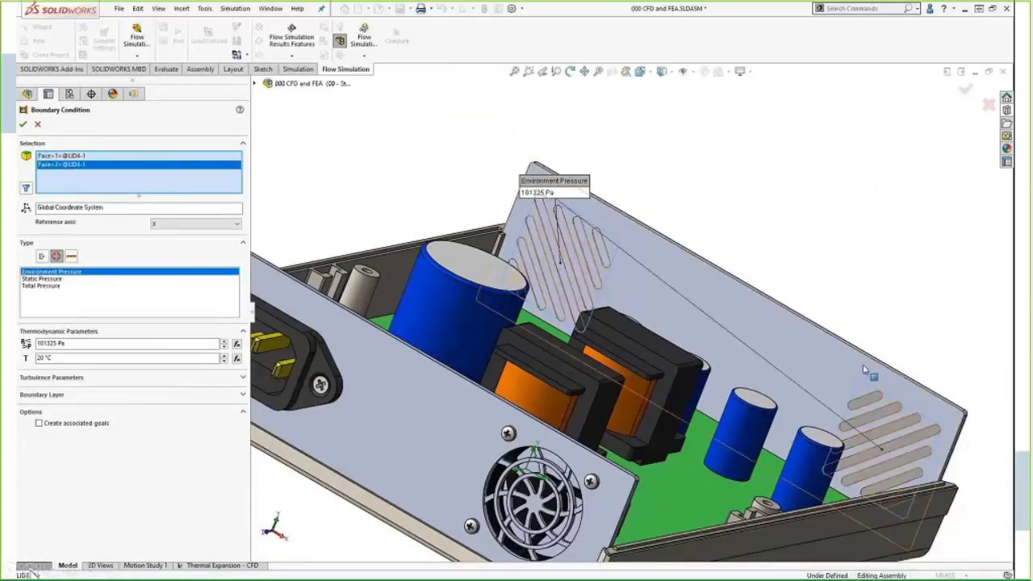
{"action": "left_click_drag", "start_coordinate": [557, 184], "coordinate": [734, 190]}
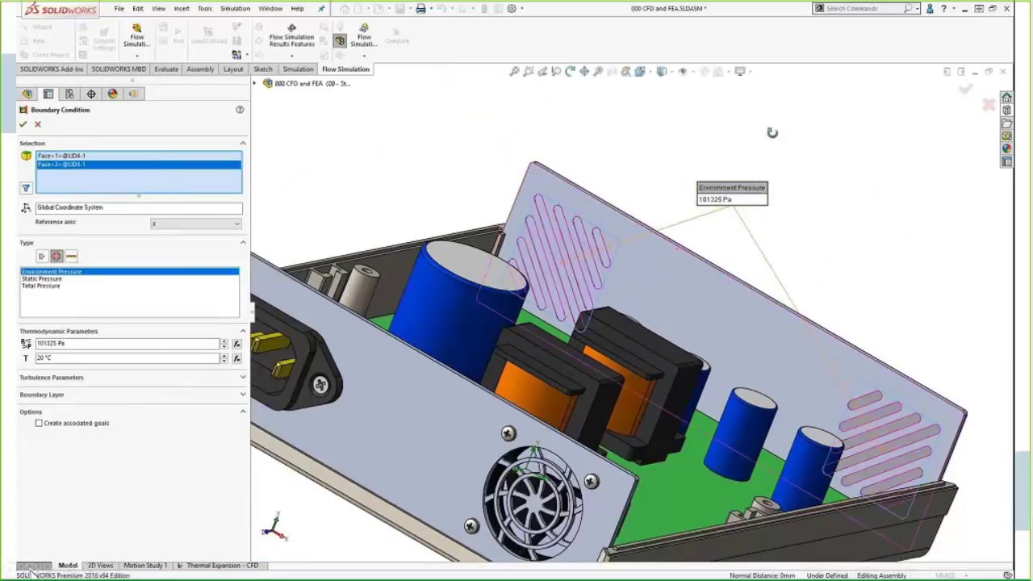
{"action": "middle_click_drag", "start_coordinate": [771, 132], "coordinate": [24, 129]}
{"action": "left_click", "coordinate": [23, 125]}
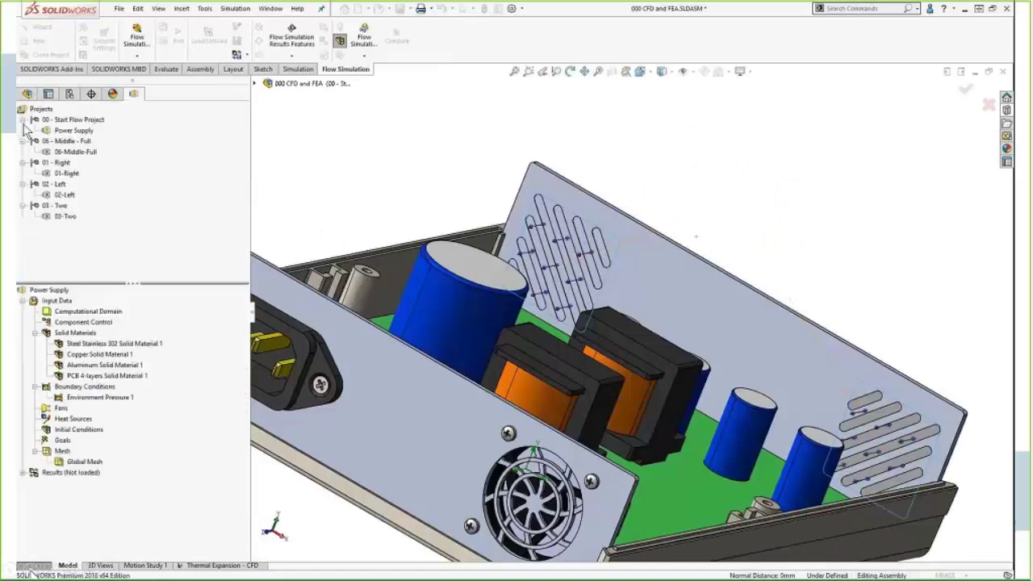
{"action": "left_click", "coordinate": [544, 71]}
Step: Start an External Outlet Fan on the lid's fan face
{"action": "left_click", "coordinate": [61, 409]}
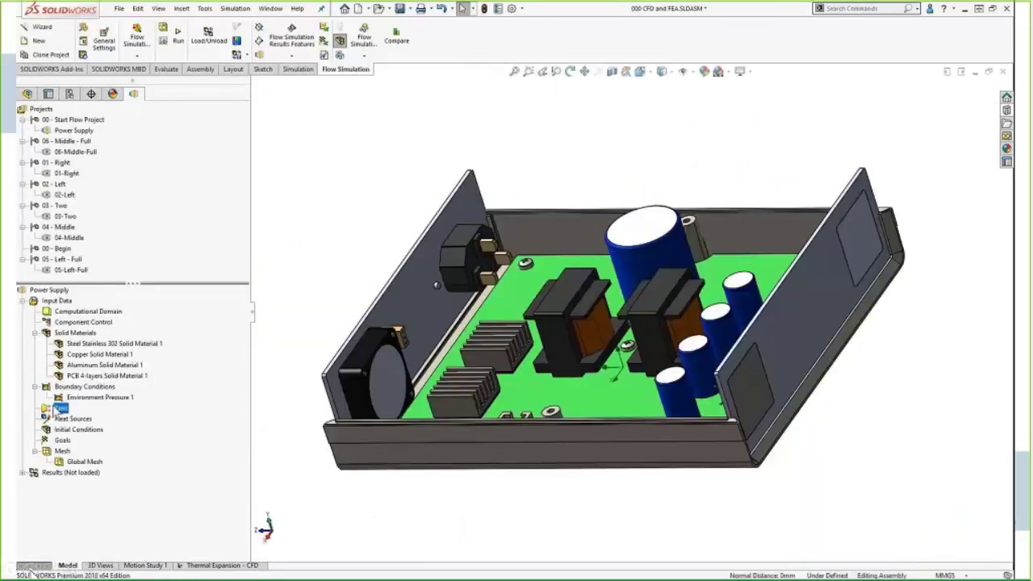
{"action": "right_click", "coordinate": [58, 409]}
{"action": "left_click", "coordinate": [93, 413]}
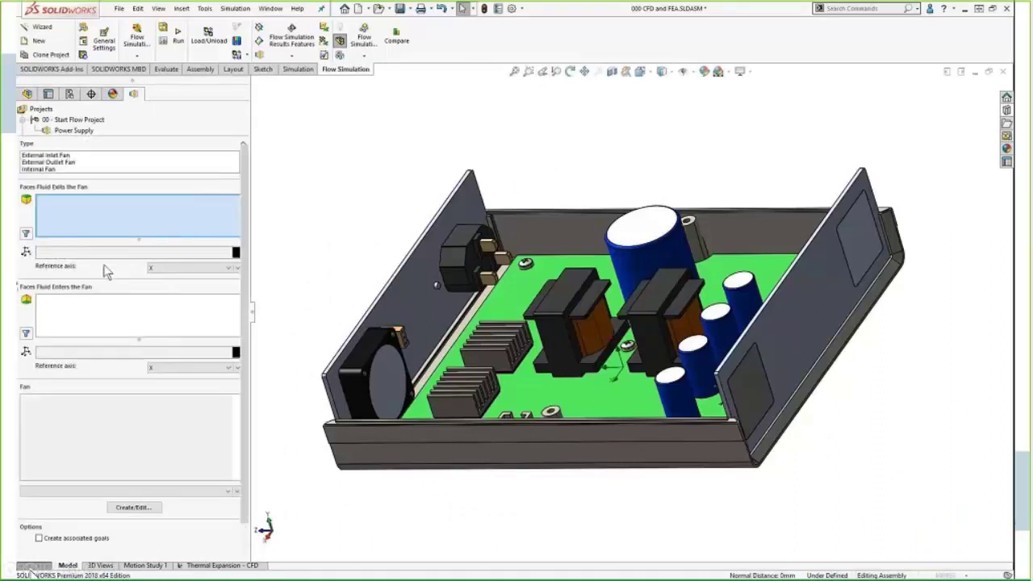
{"action": "left_click", "coordinate": [67, 162]}
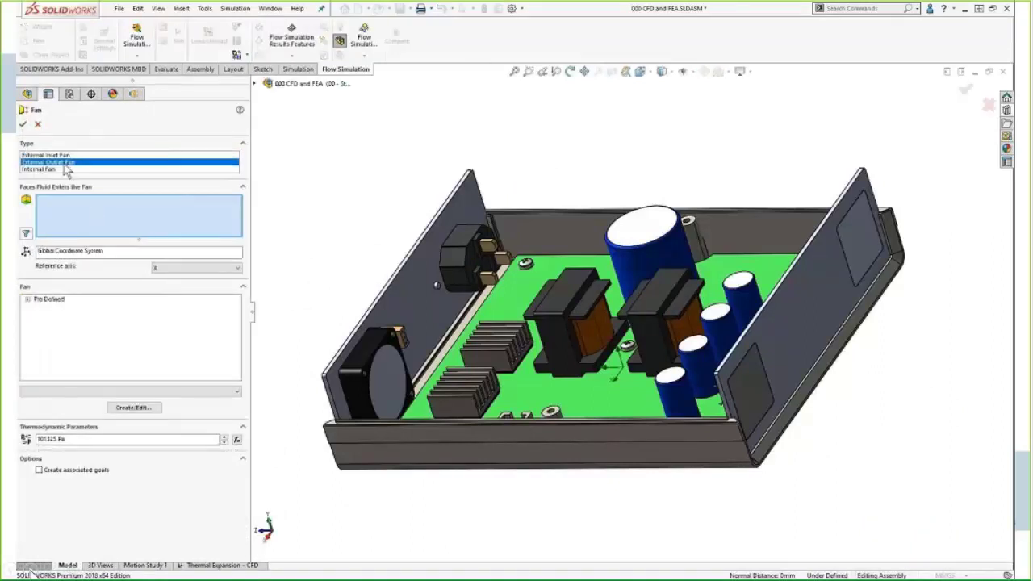
{"action": "left_click", "coordinate": [383, 372]}
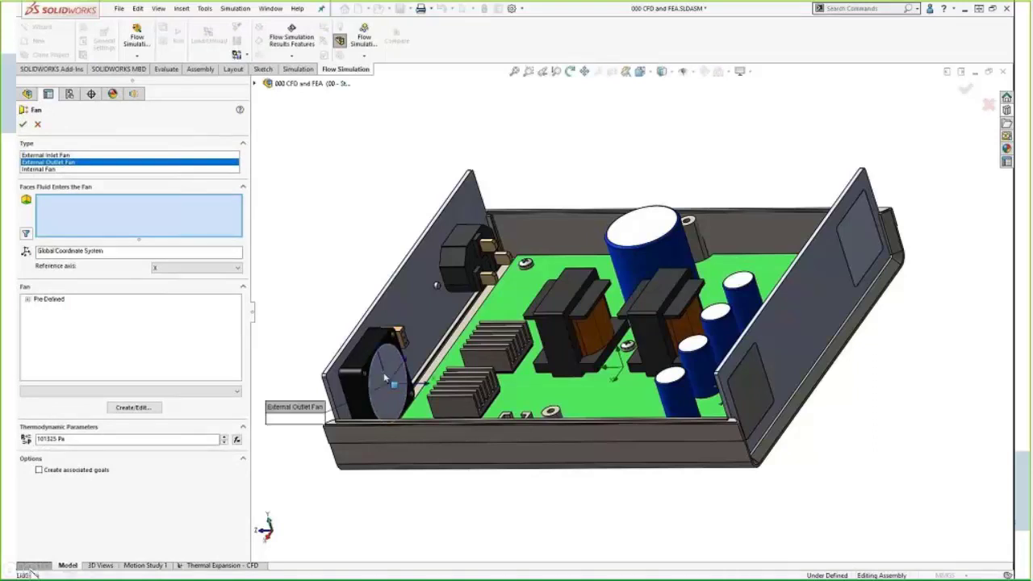
Step: Choose the Papst DC-Axial Series 400F 405F fan curve
{"action": "left_click", "coordinate": [28, 300]}
{"action": "left_click", "coordinate": [38, 316]}
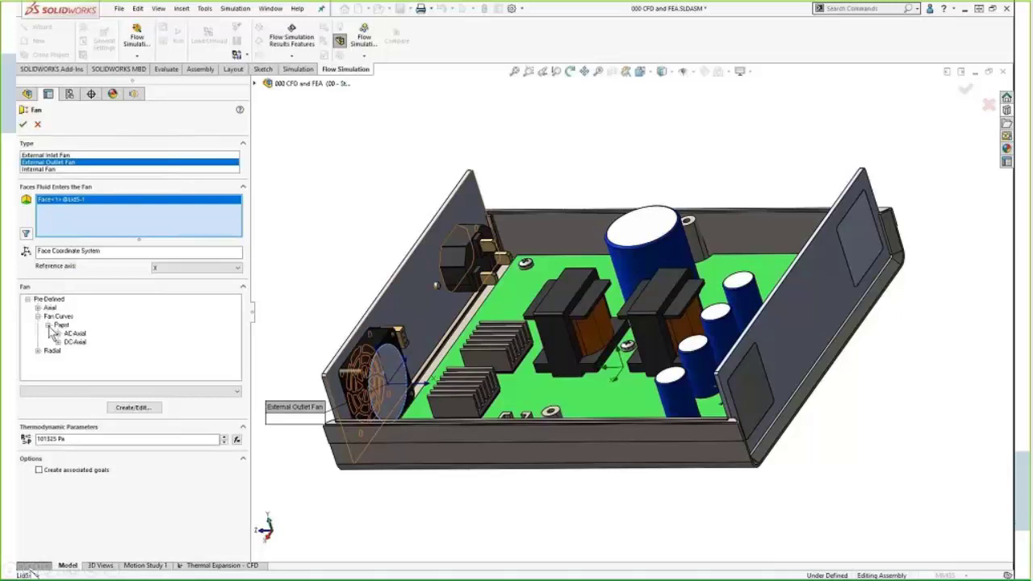
{"action": "left_click", "coordinate": [57, 333]}
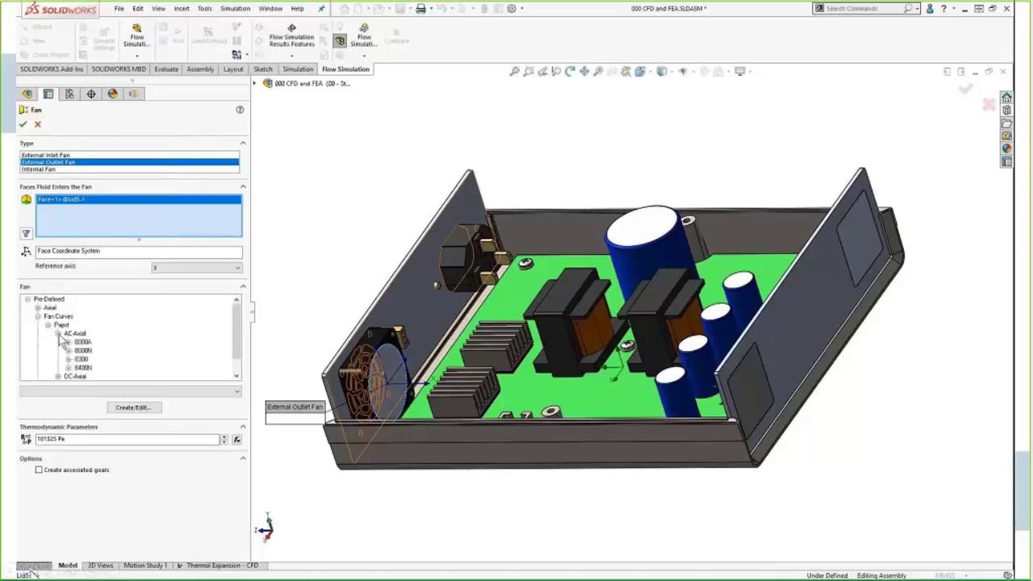
{"action": "left_click", "coordinate": [58, 334]}
{"action": "left_click", "coordinate": [58, 342]}
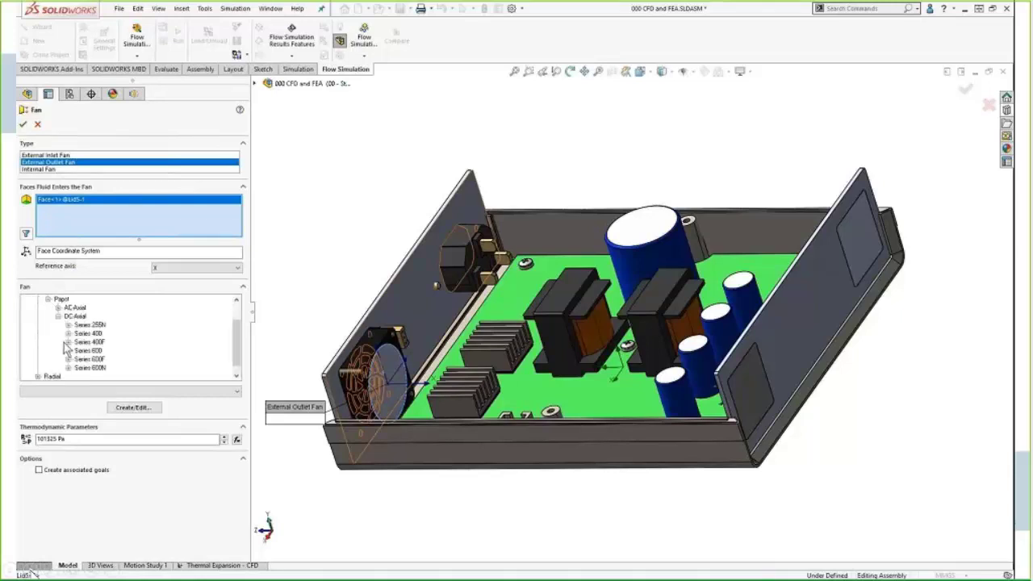
{"action": "left_click", "coordinate": [67, 342]}
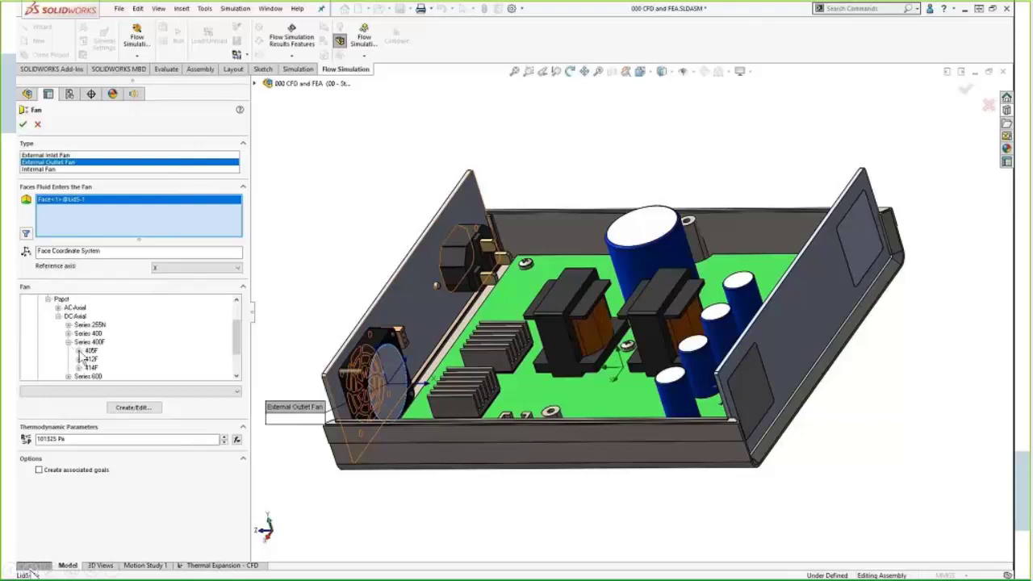
{"action": "left_click", "coordinate": [78, 350]}
{"action": "left_click", "coordinate": [101, 359]}
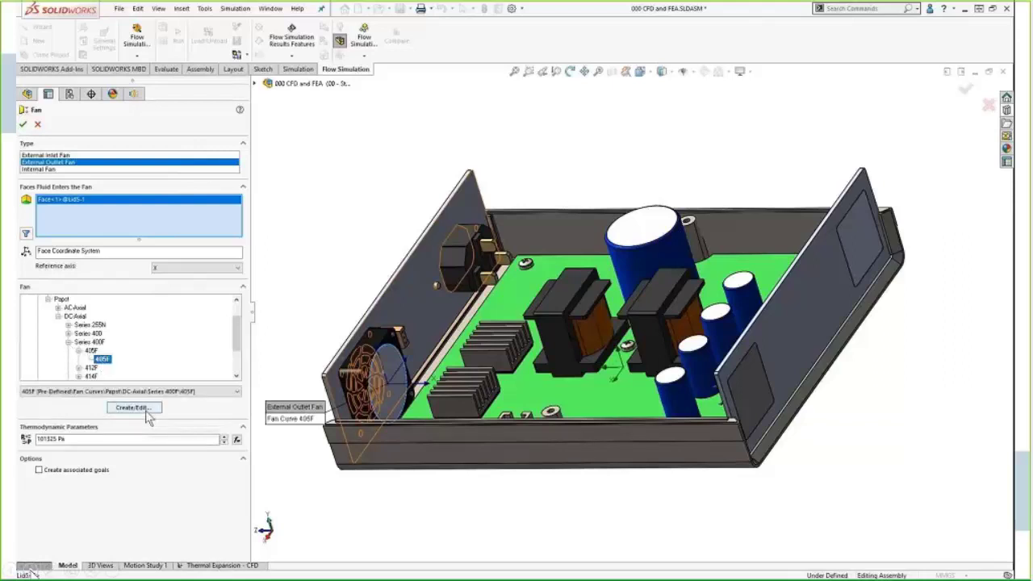
Step: Review the 405F fan's properties and pressure-flow curve in the database, then confirm the fan
{"action": "left_click", "coordinate": [133, 407]}
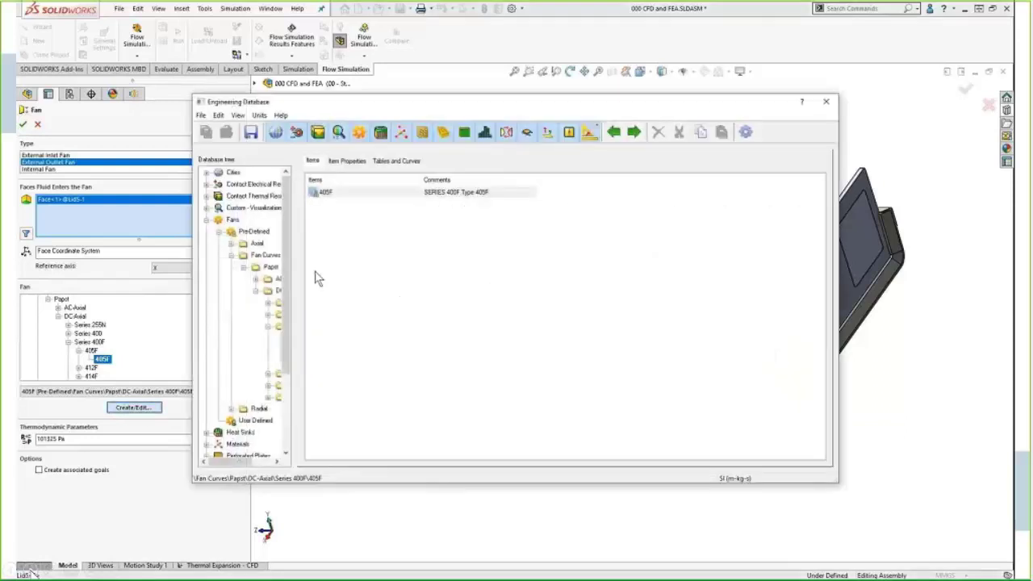
{"action": "left_click", "coordinate": [351, 161]}
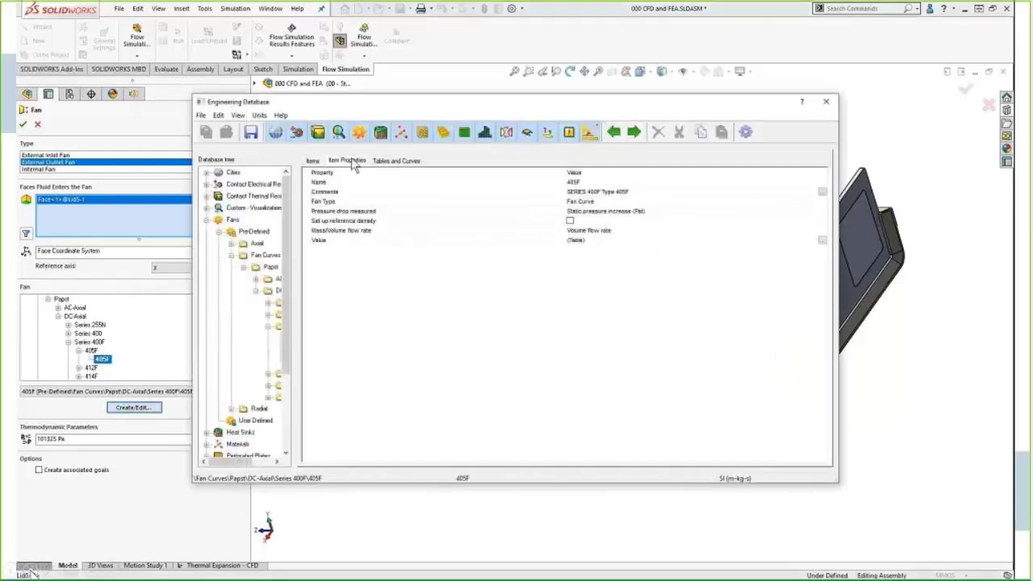
{"action": "left_click", "coordinate": [395, 162]}
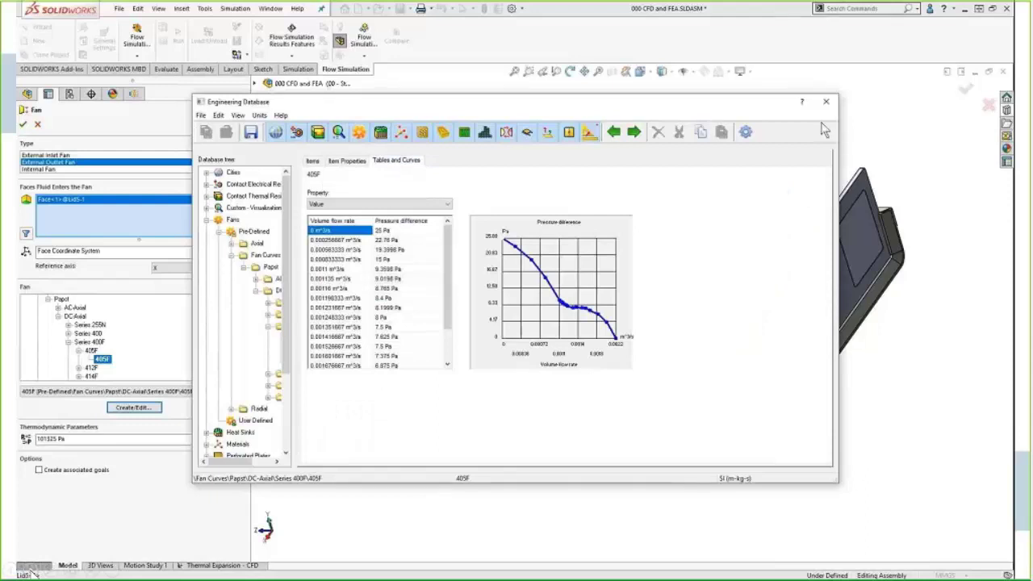
{"action": "left_click", "coordinate": [825, 101]}
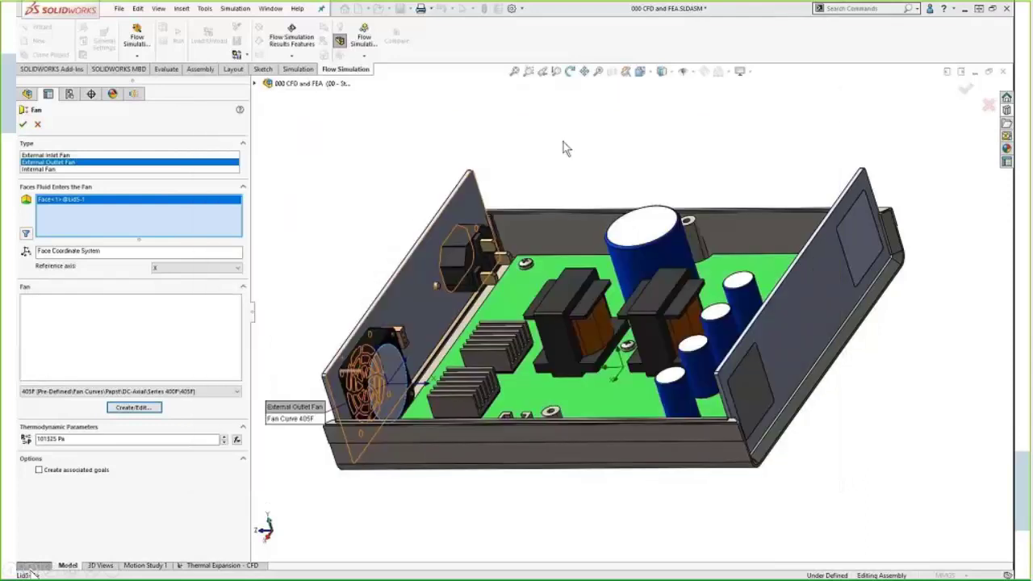
{"action": "left_click", "coordinate": [24, 125]}
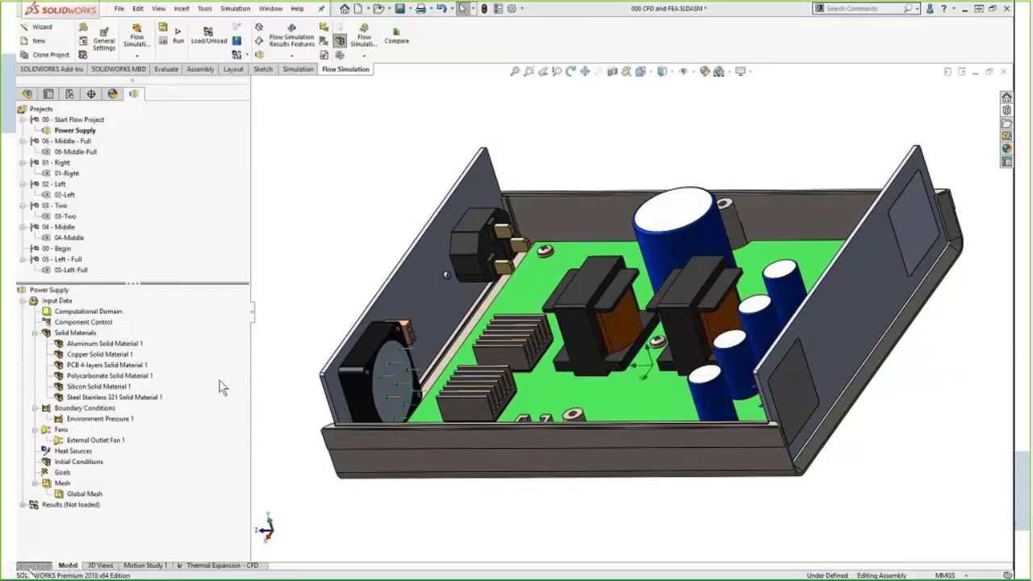
Step: Start a new volume heat source with a heat power of 10 W
{"action": "right_click", "coordinate": [71, 452]}
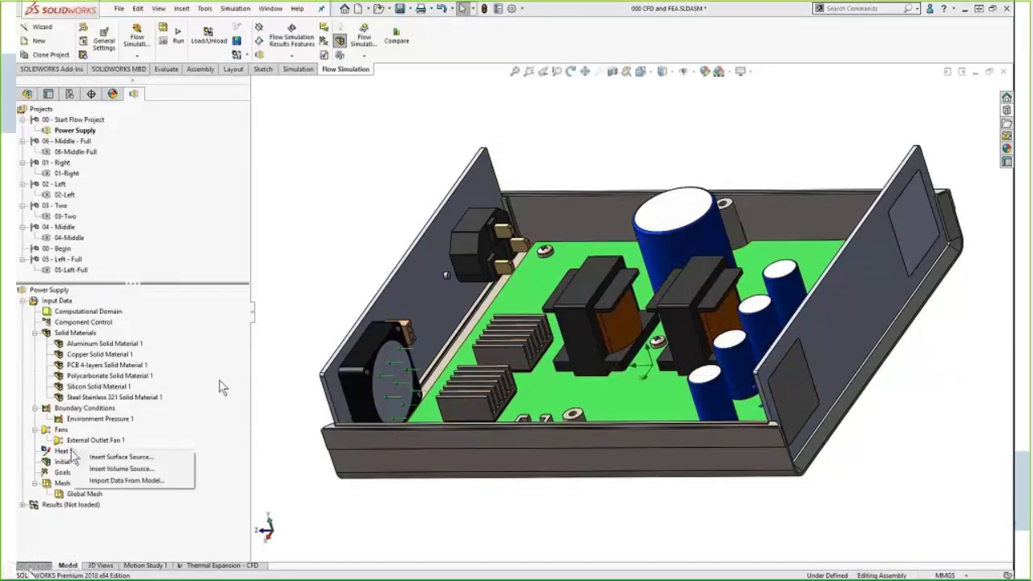
{"action": "left_click", "coordinate": [125, 469]}
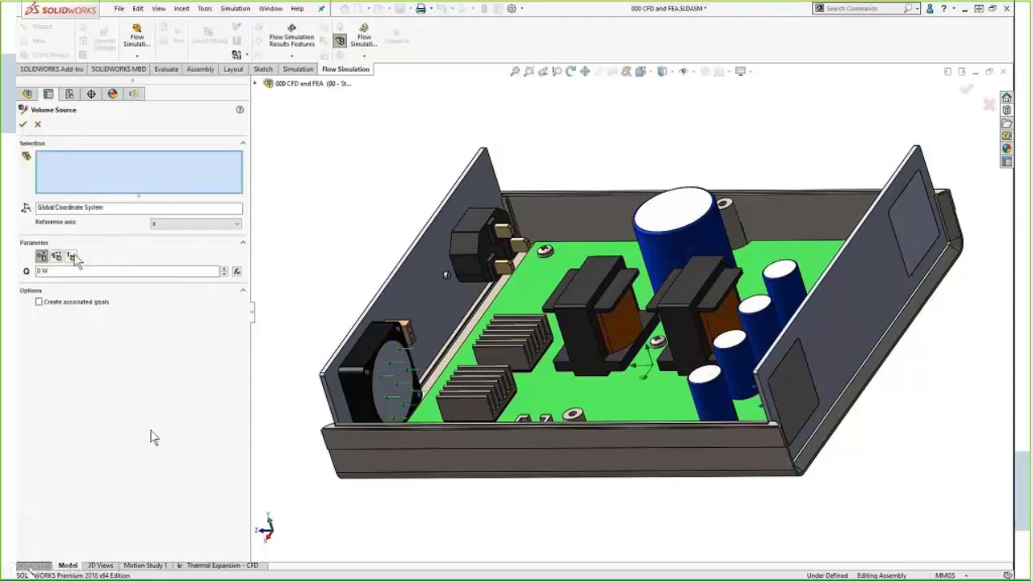
{"action": "double_click", "coordinate": [37, 273]}
{"action": "type", "text": "10"}
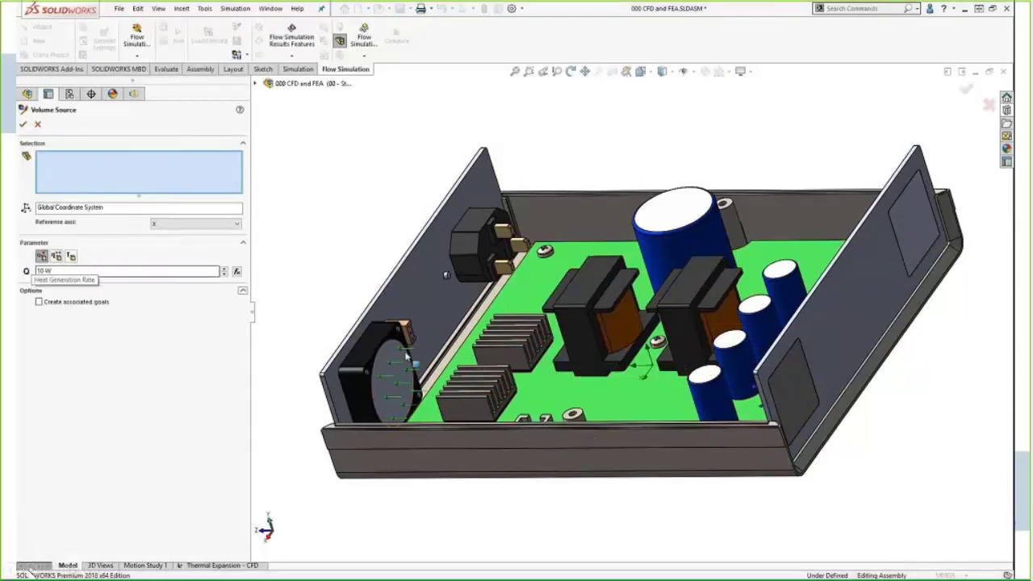
{"action": "scroll", "coordinate": [532, 390], "scroll_direction": "down", "scroll_amount": 5}
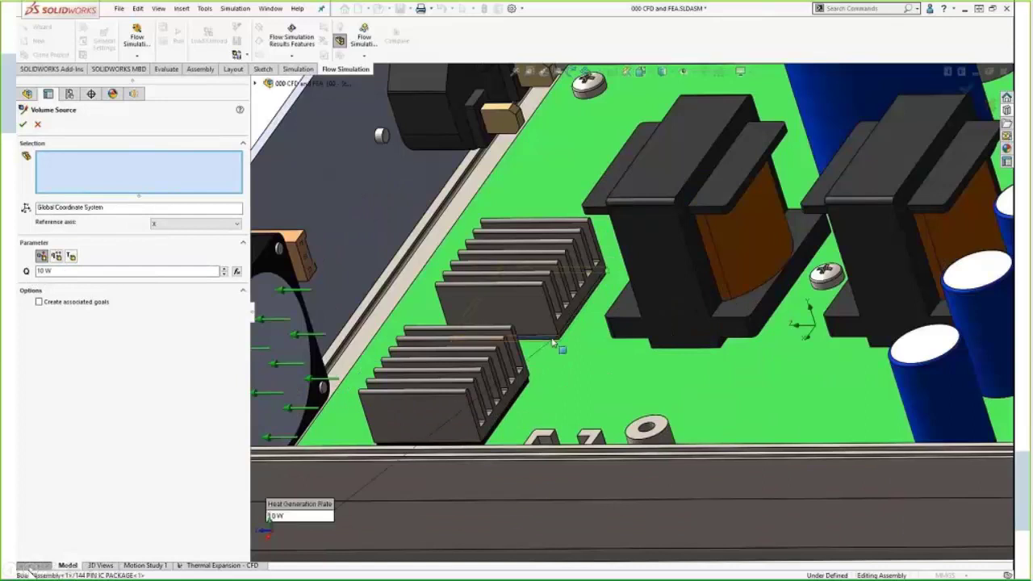
Step: Apply it to both 144-pin IC packages, confirm, and rename it Integrated Circuits
{"action": "left_click", "coordinate": [552, 364]}
{"action": "scroll", "coordinate": [552, 367], "scroll_direction": "down", "scroll_amount": 3}
{"action": "left_click", "coordinate": [520, 377]}
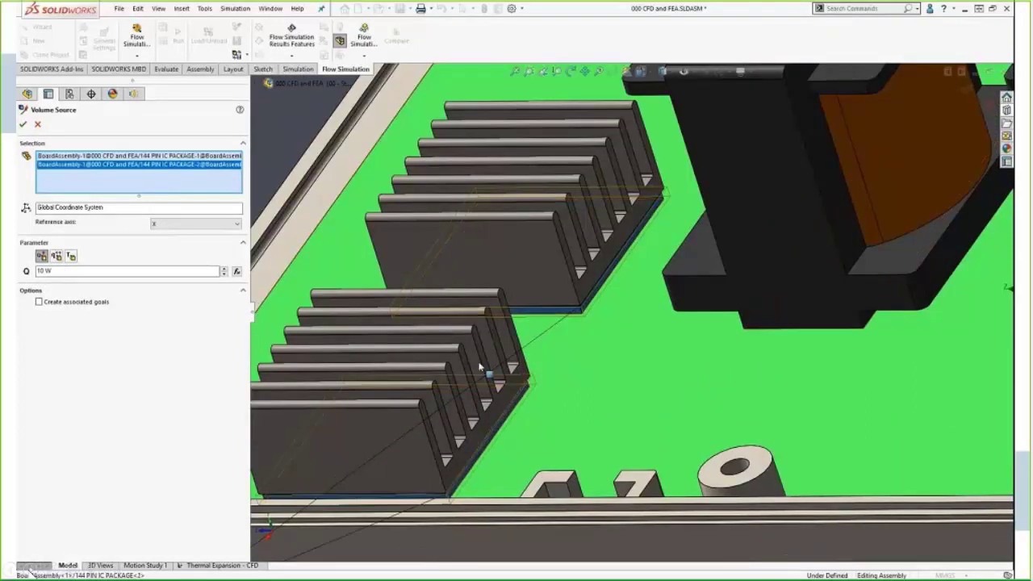
{"action": "left_click", "coordinate": [23, 125]}
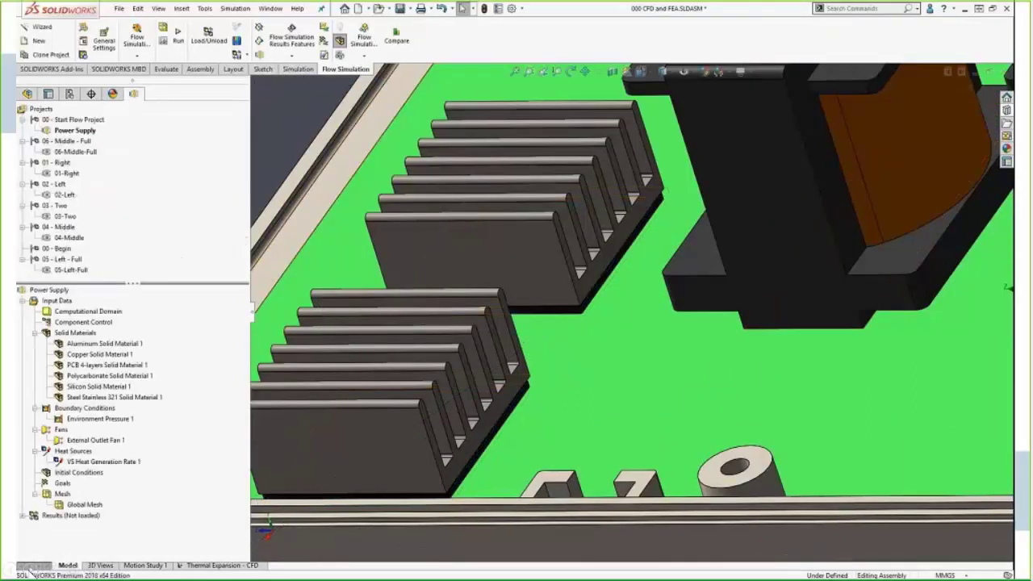
{"action": "left_click", "coordinate": [90, 461]}
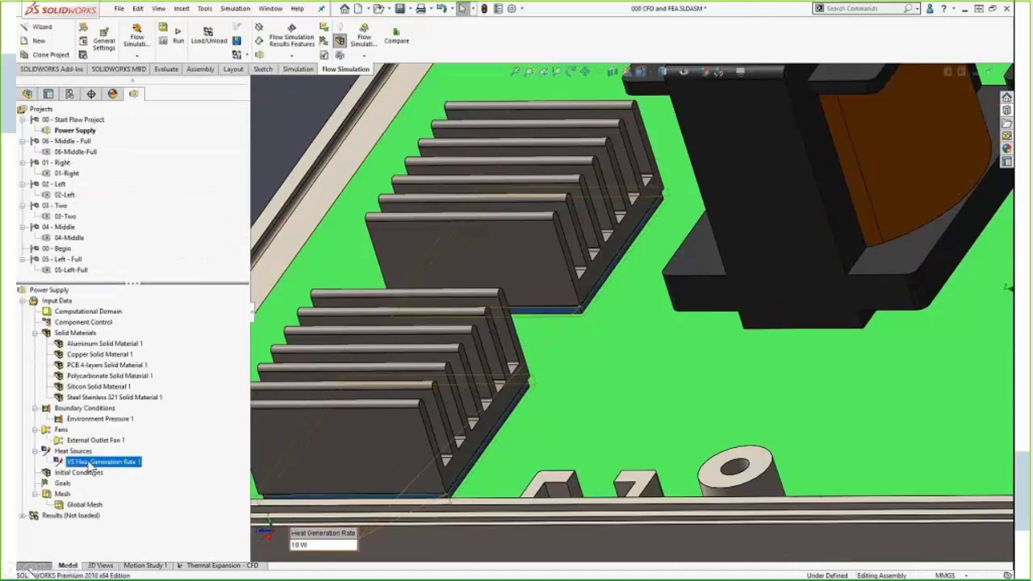
{"action": "type", "text": "H"}
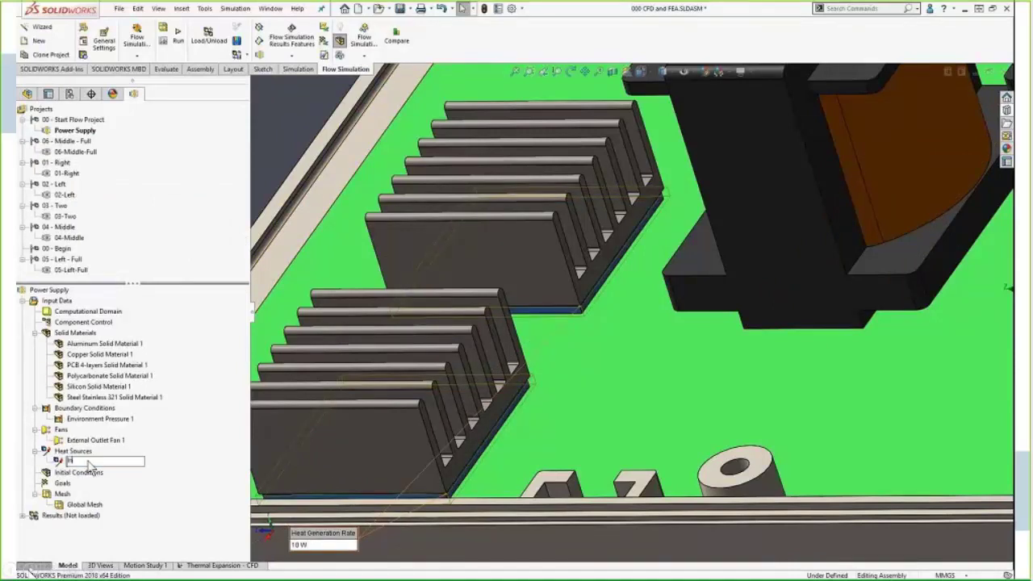
{"action": "type", "text": "ntegrated Circuits"}
Step: Commit the Integrated Circuits name, then add a 10 W volume heat source on the large capacitor
{"action": "key", "text": "Return"}
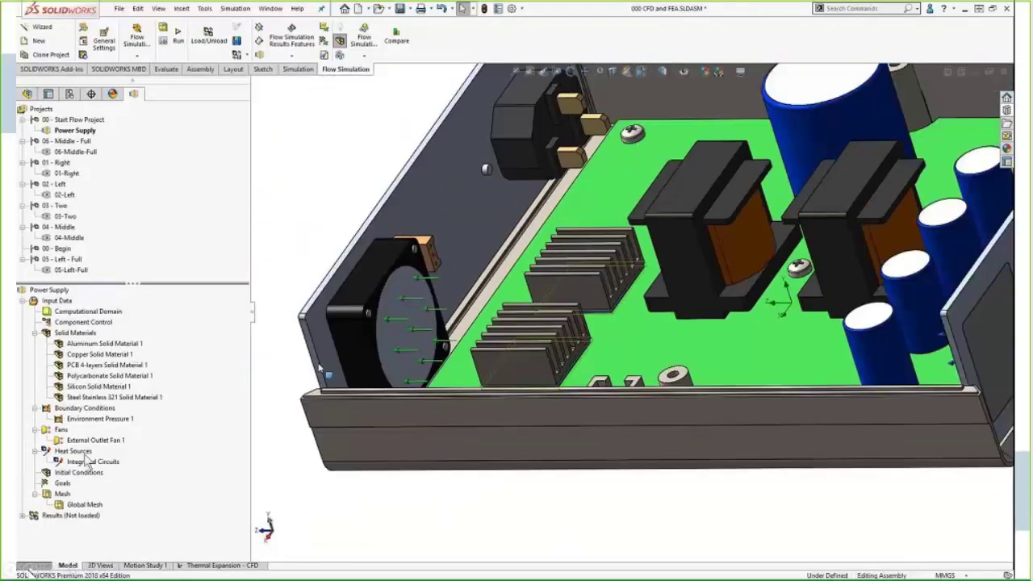
{"action": "right_click", "coordinate": [85, 458]}
{"action": "left_click", "coordinate": [157, 471]}
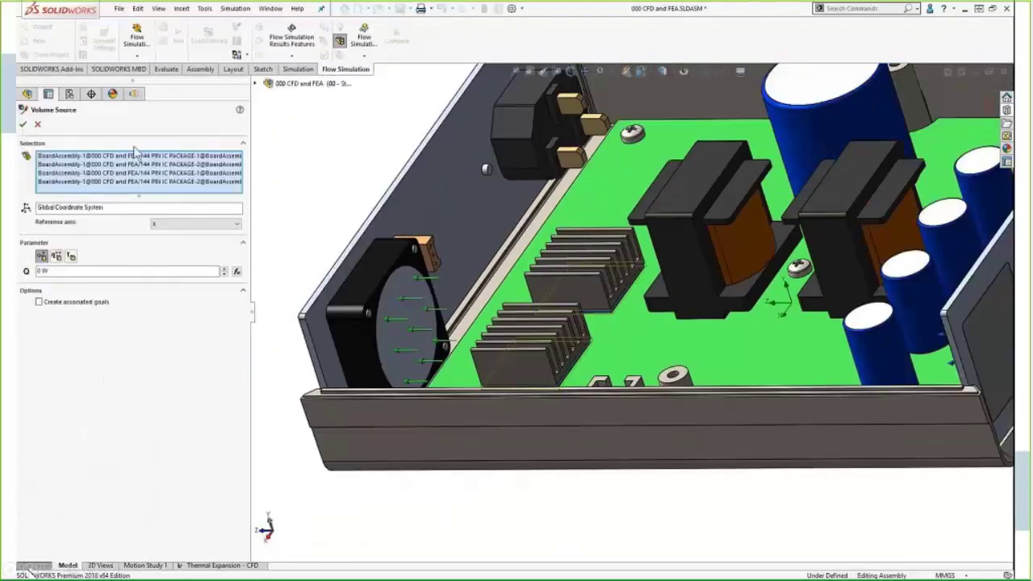
{"action": "right_click", "coordinate": [136, 172]}
{"action": "left_click", "coordinate": [182, 173]}
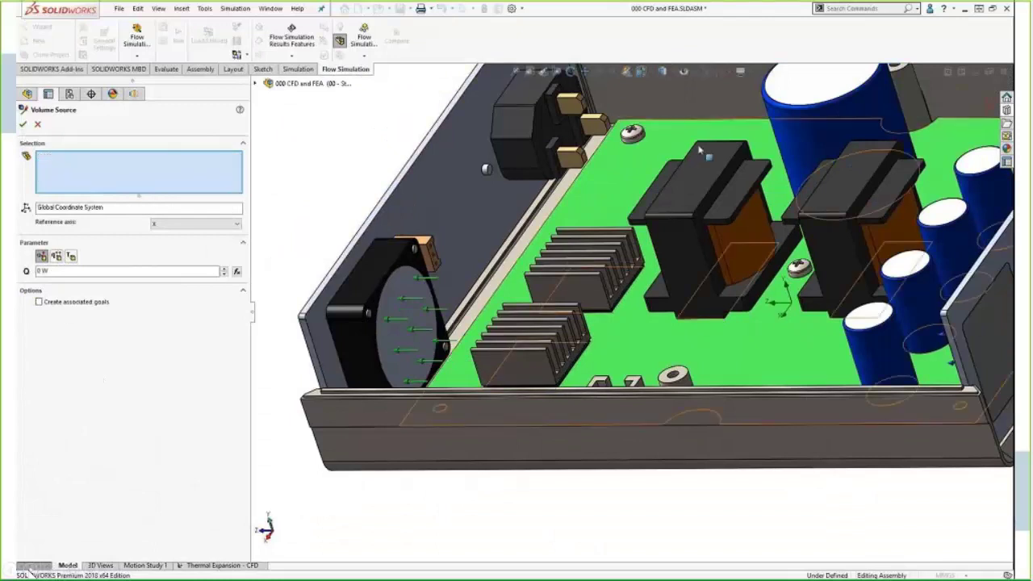
{"action": "left_click", "coordinate": [815, 137]}
{"action": "left_click", "coordinate": [49, 271]}
{"action": "type", "text": "10"}
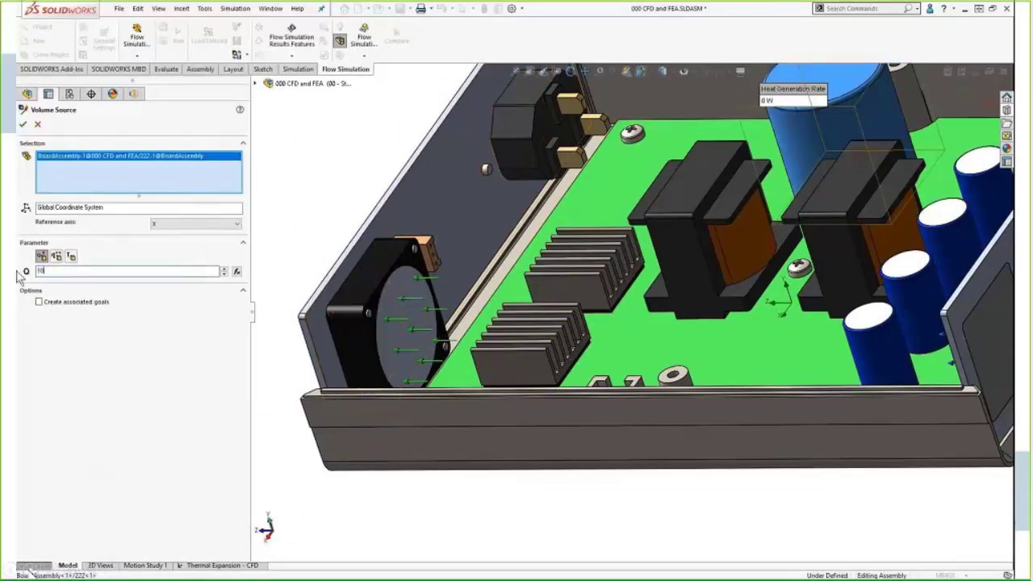
{"action": "left_click", "coordinate": [22, 124]}
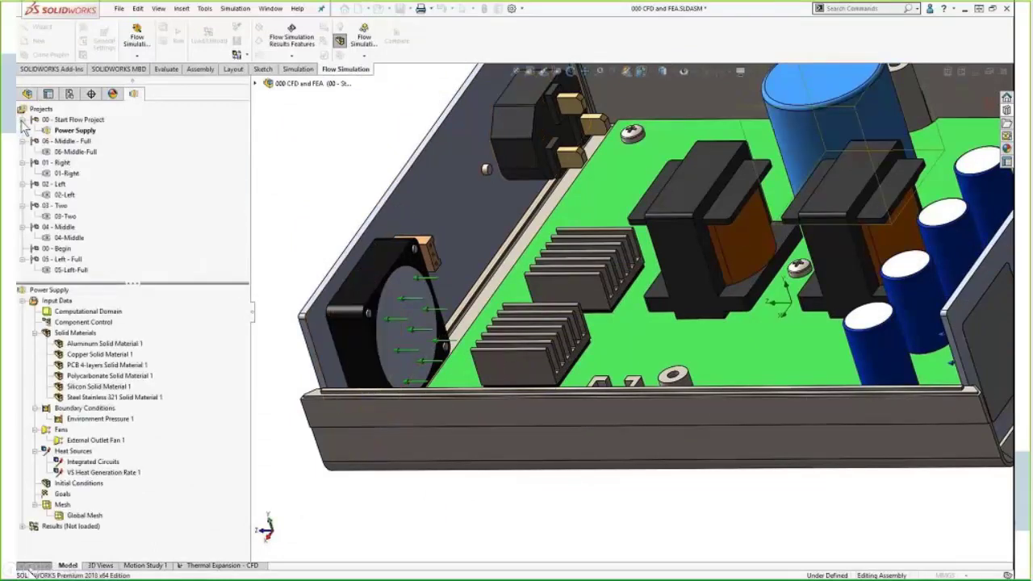
Step: Add a 4 W volume heat source for the two inductors
{"action": "right_click", "coordinate": [81, 451]}
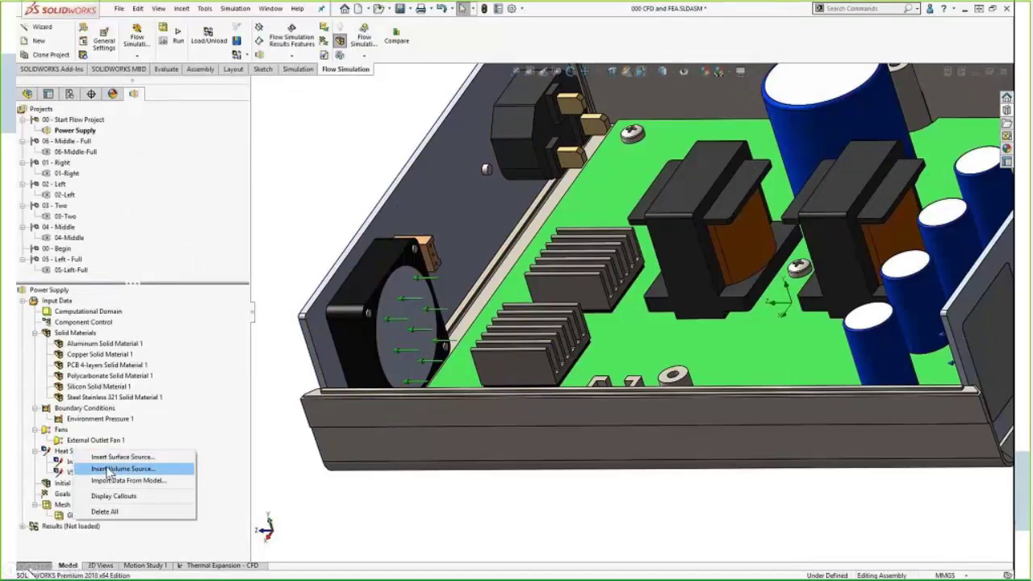
{"action": "left_click", "coordinate": [121, 468]}
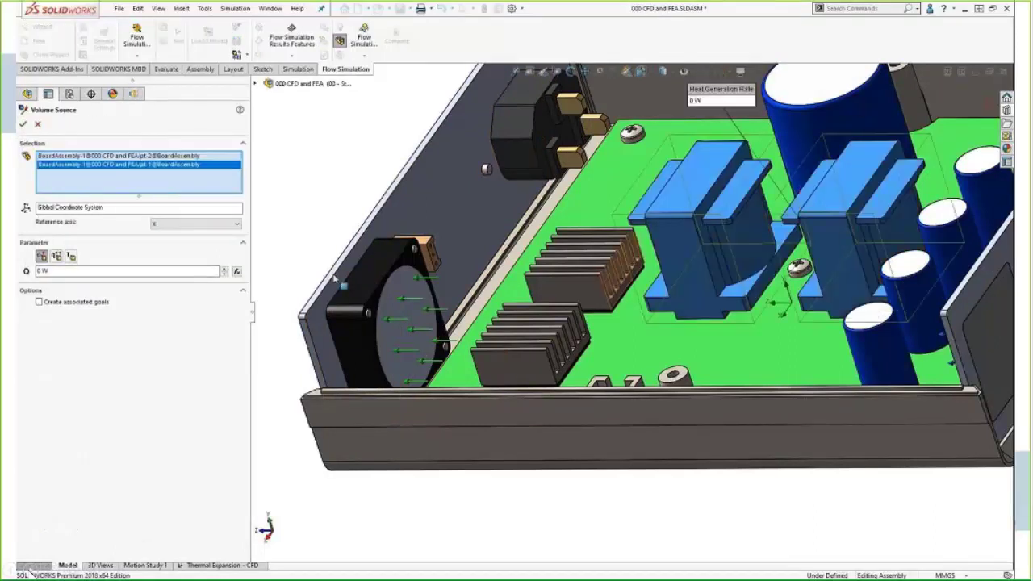
{"action": "double_click", "coordinate": [121, 271]}
{"action": "type", "text": "4"}
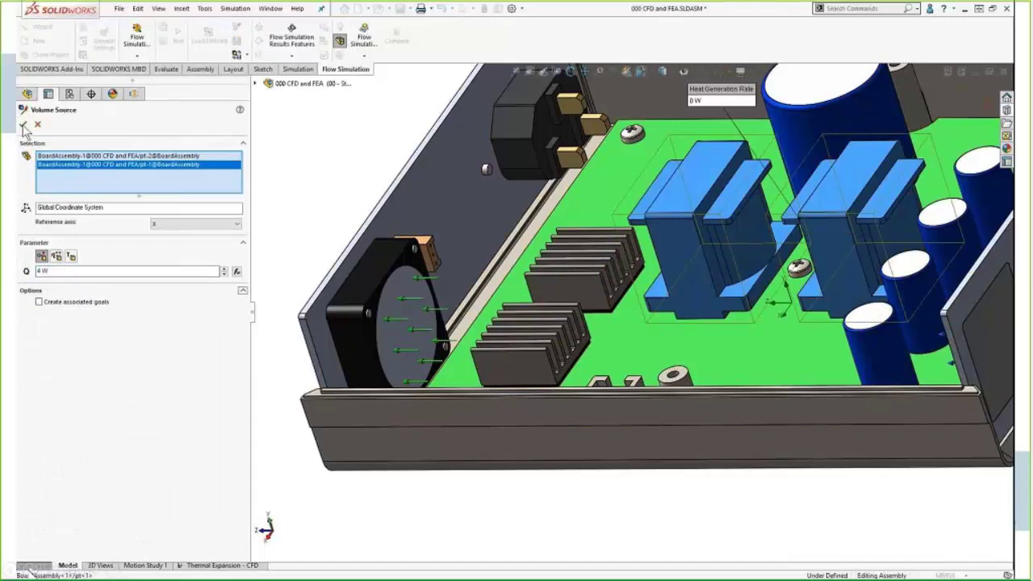
{"action": "left_click", "coordinate": [23, 124]}
Step: Add a 3 W volume heat source on the four small capacitors
{"action": "right_click", "coordinate": [84, 452]}
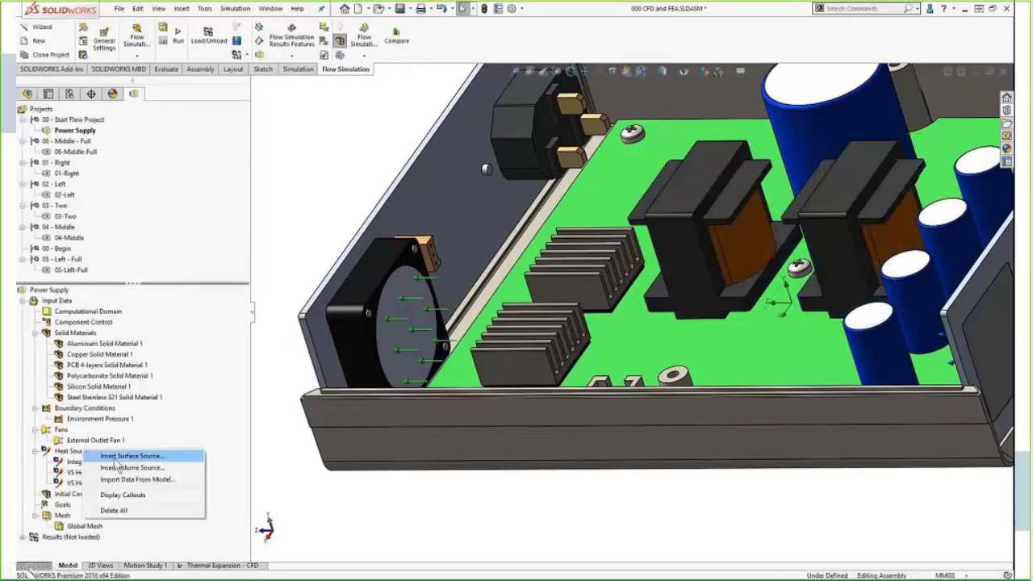
{"action": "left_click", "coordinate": [121, 467]}
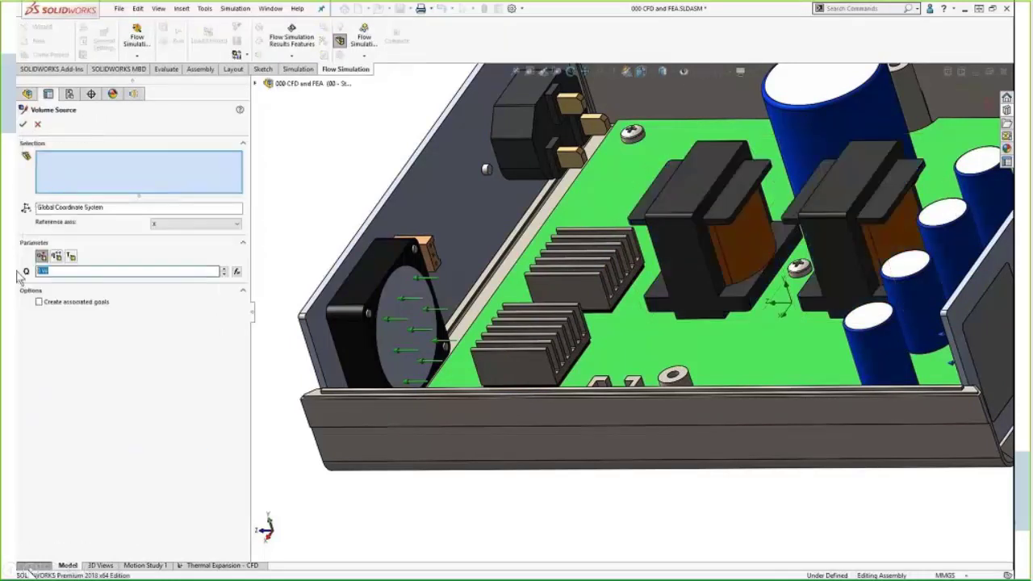
{"action": "type", "text": "3"}
{"action": "left_click", "coordinate": [980, 173]}
{"action": "left_click", "coordinate": [944, 225]}
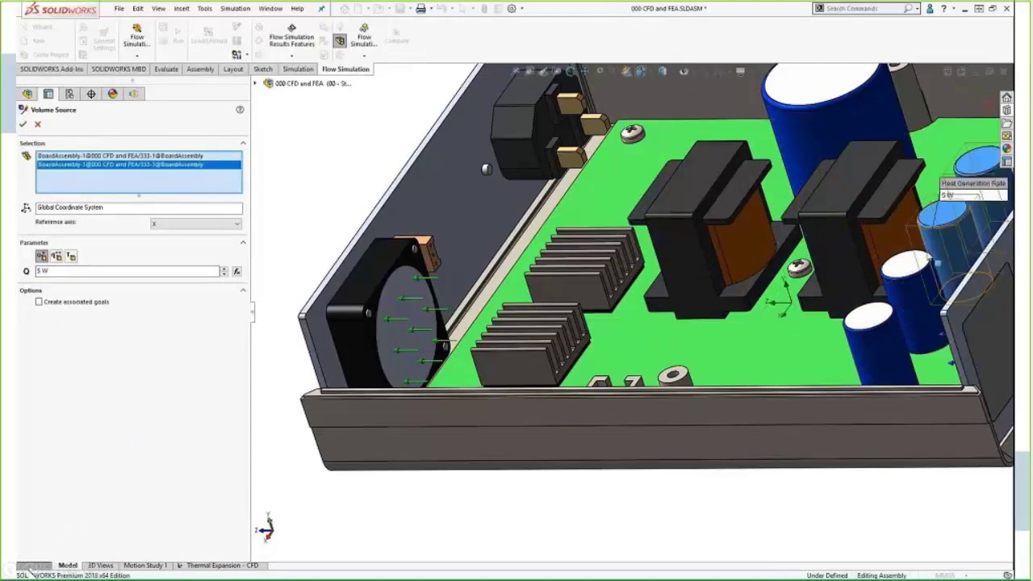
{"action": "left_click", "coordinate": [908, 278]}
{"action": "left_click", "coordinate": [871, 331]}
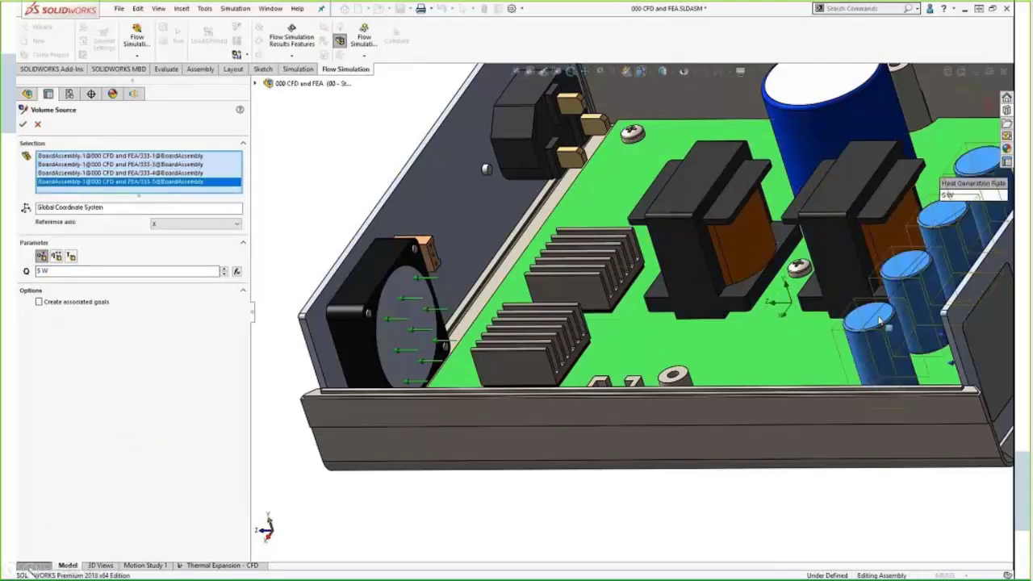
{"action": "left_click", "coordinate": [24, 124]}
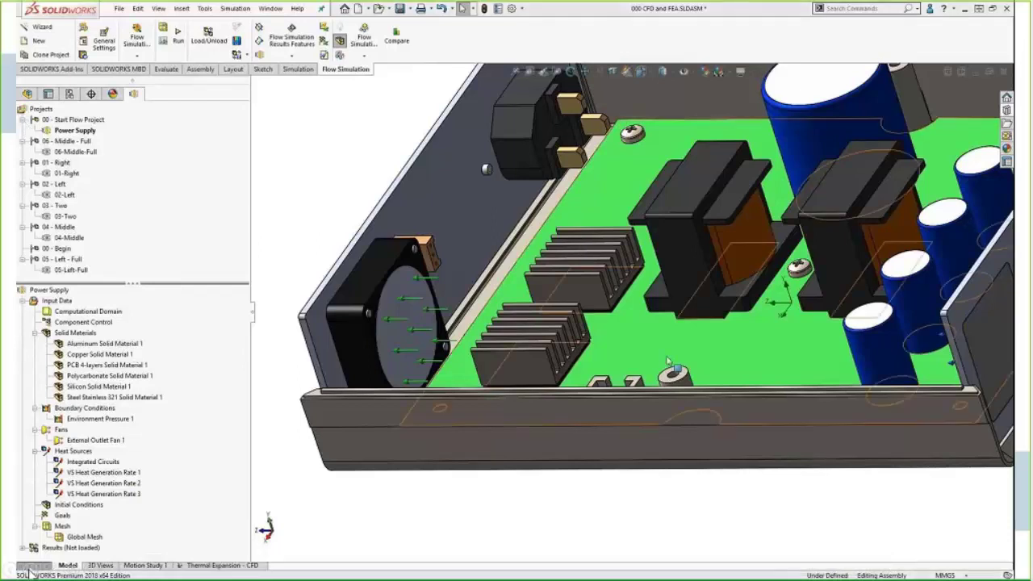
{"action": "key", "text": "shift+z"}
Step: Create a maximum solid temperature volume goal on a chip package and name it Chip 1 Max Temp
{"action": "right_click", "coordinate": [62, 516]}
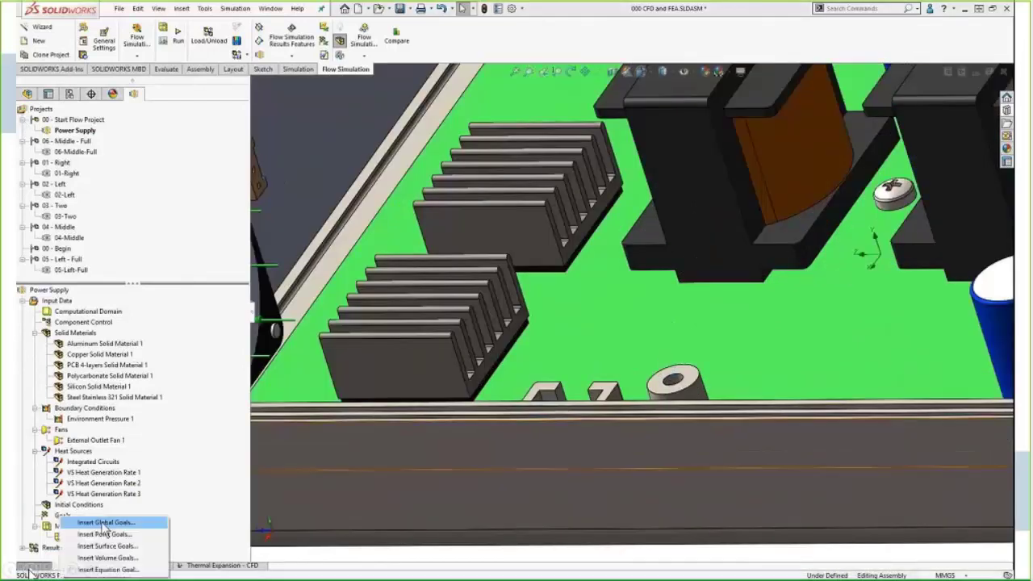
{"action": "left_click", "coordinate": [137, 559]}
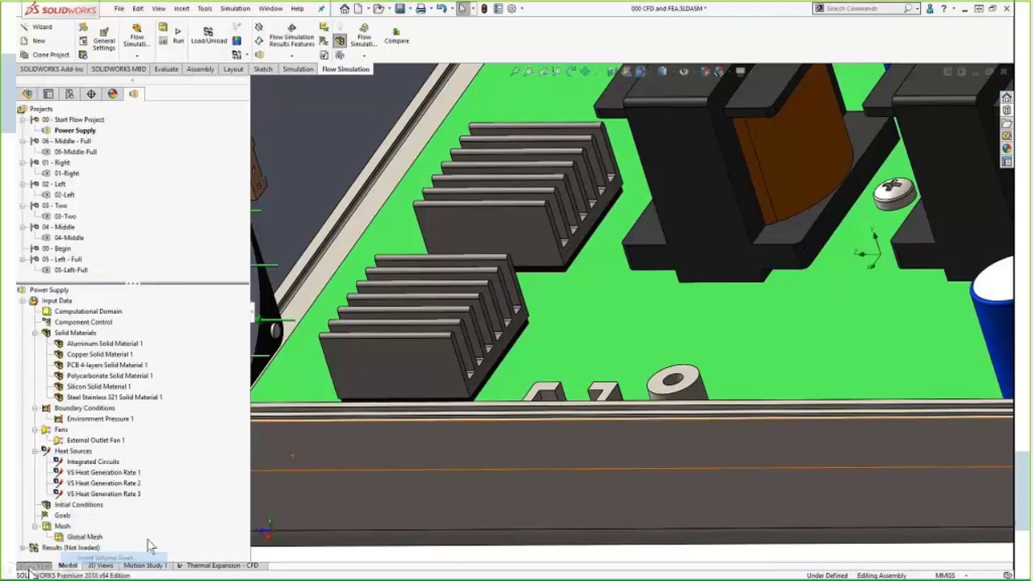
{"action": "left_click", "coordinate": [526, 338]}
{"action": "scroll", "coordinate": [239, 248], "scroll_direction": "down", "scroll_amount": 1}
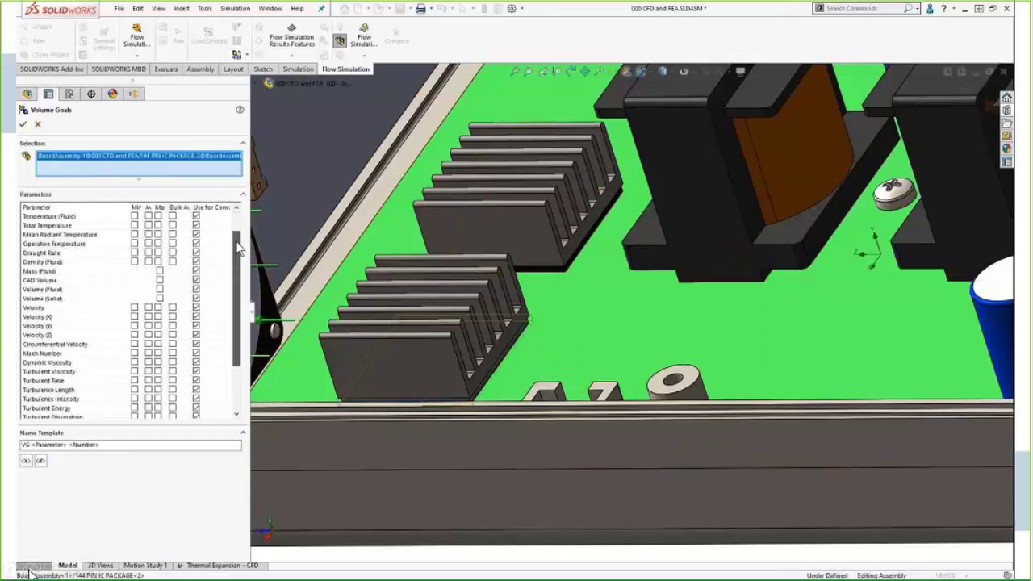
{"action": "scroll", "coordinate": [239, 249], "scroll_direction": "down", "scroll_amount": 3}
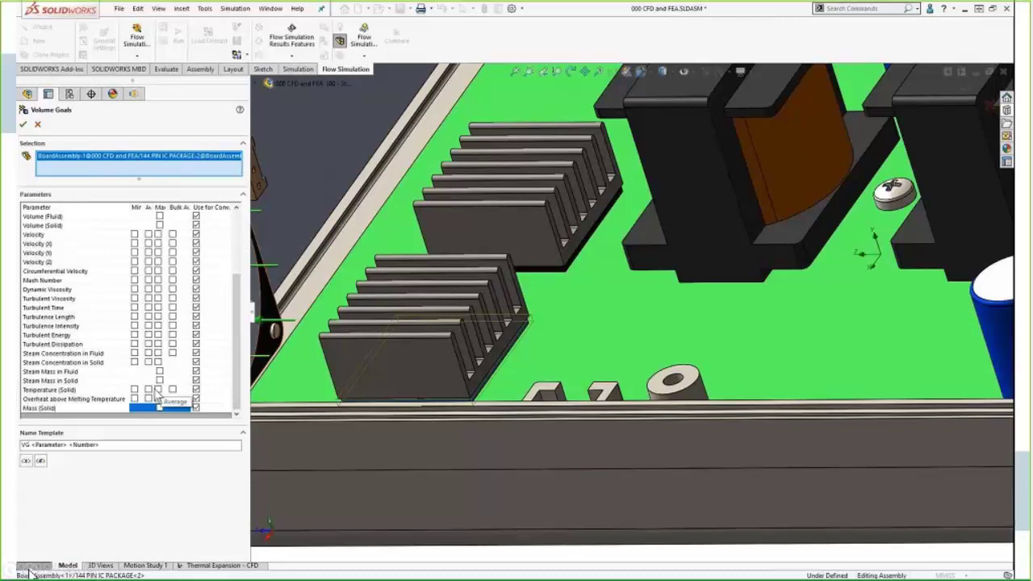
{"action": "left_click", "coordinate": [159, 390]}
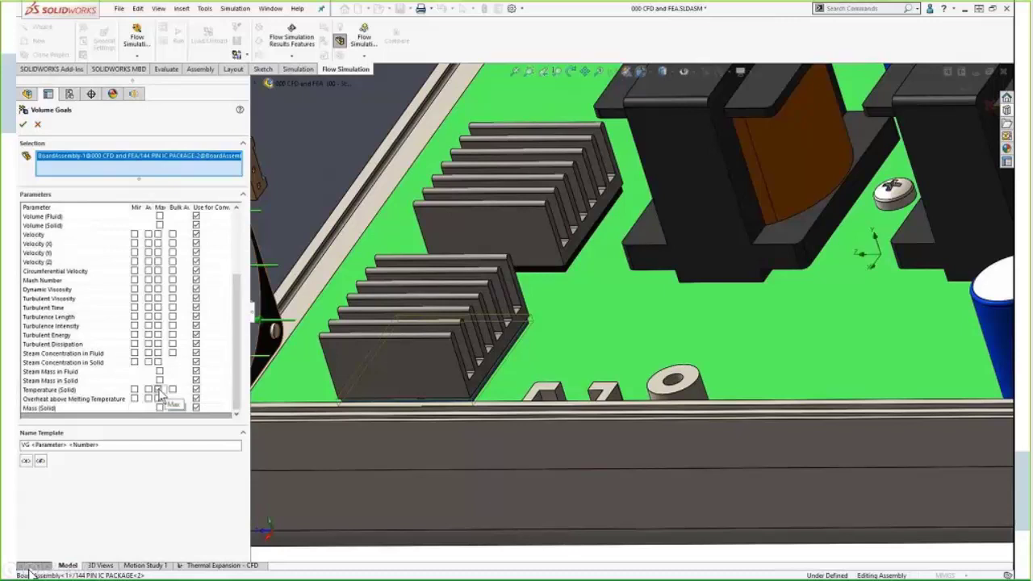
{"action": "left_click", "coordinate": [24, 126]}
{"action": "left_click", "coordinate": [107, 526]}
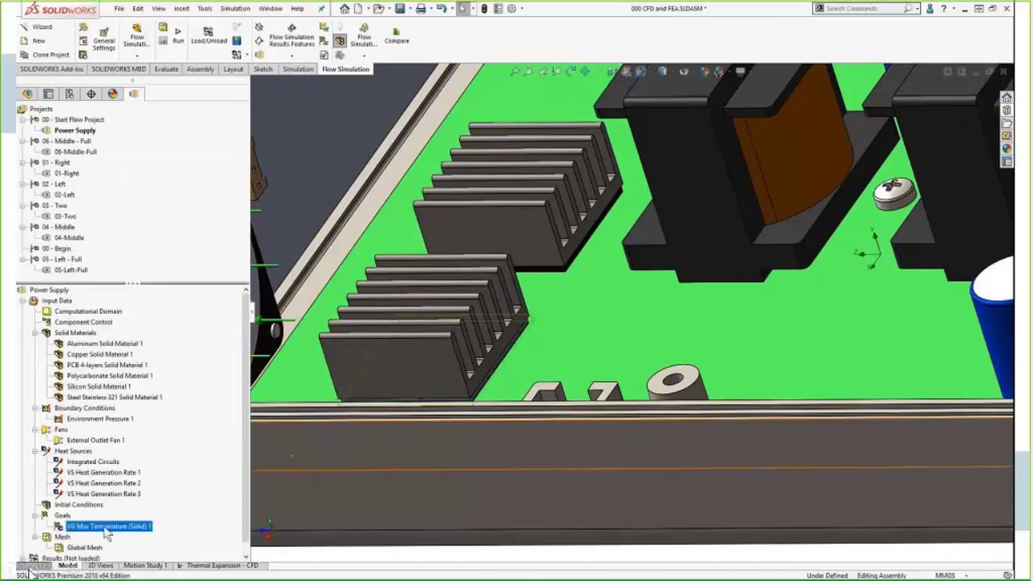
{"action": "type", "text": "T"}
{"action": "type", "text": "hip 1"}
{"action": "type", "text": " Max "}
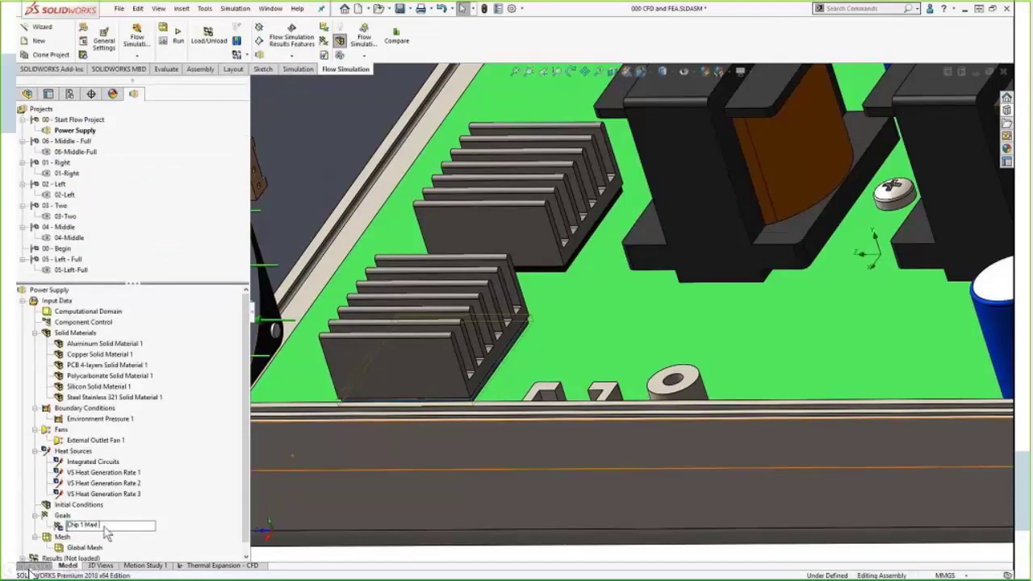
{"action": "type", "text": "Temp"}
{"action": "key", "text": "Return"}
Step: Add a second maximum solid temperature volume goal on the other chip package
{"action": "right_click", "coordinate": [108, 500]}
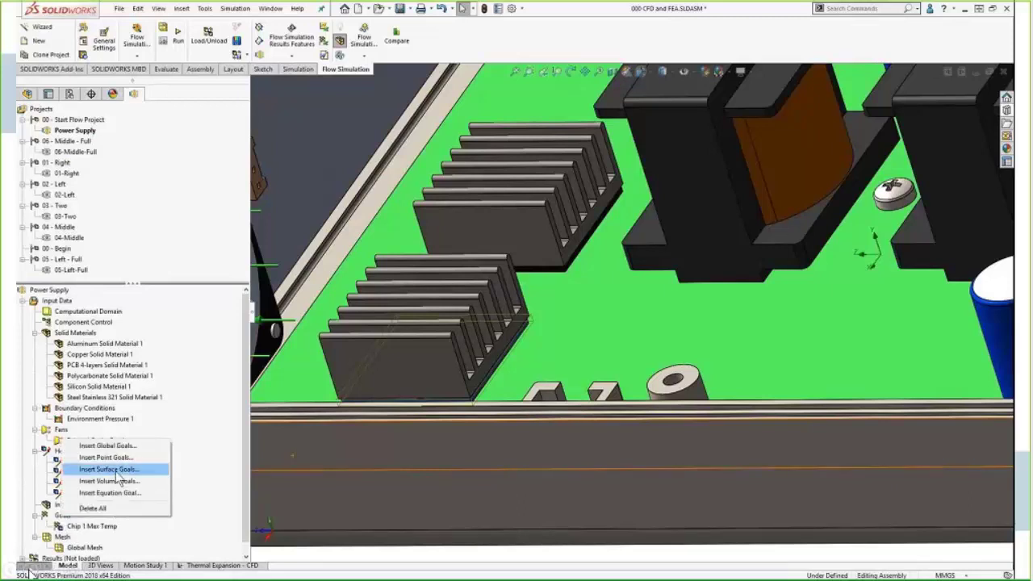
{"action": "left_click", "coordinate": [113, 480]}
{"action": "left_click", "coordinate": [552, 277]}
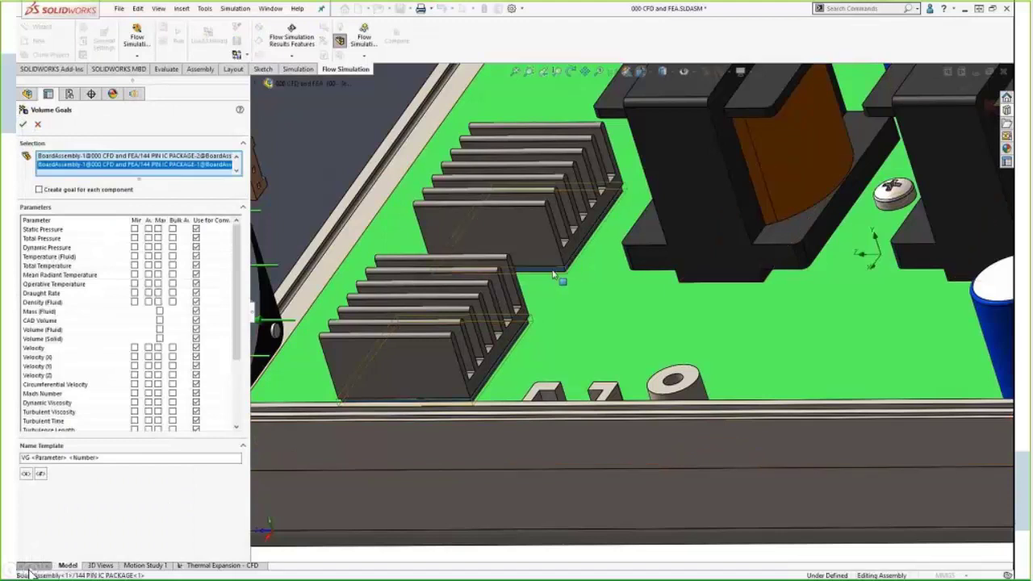
{"action": "left_click_drag", "start_coordinate": [237, 306], "coordinate": [237, 367]}
{"action": "left_click", "coordinate": [159, 402]}
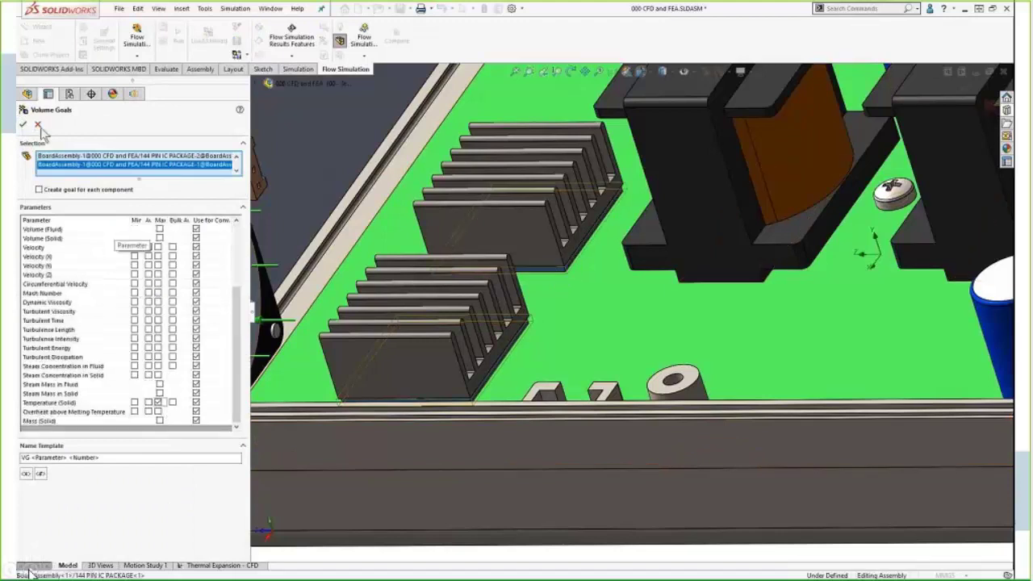
{"action": "left_click", "coordinate": [22, 123]}
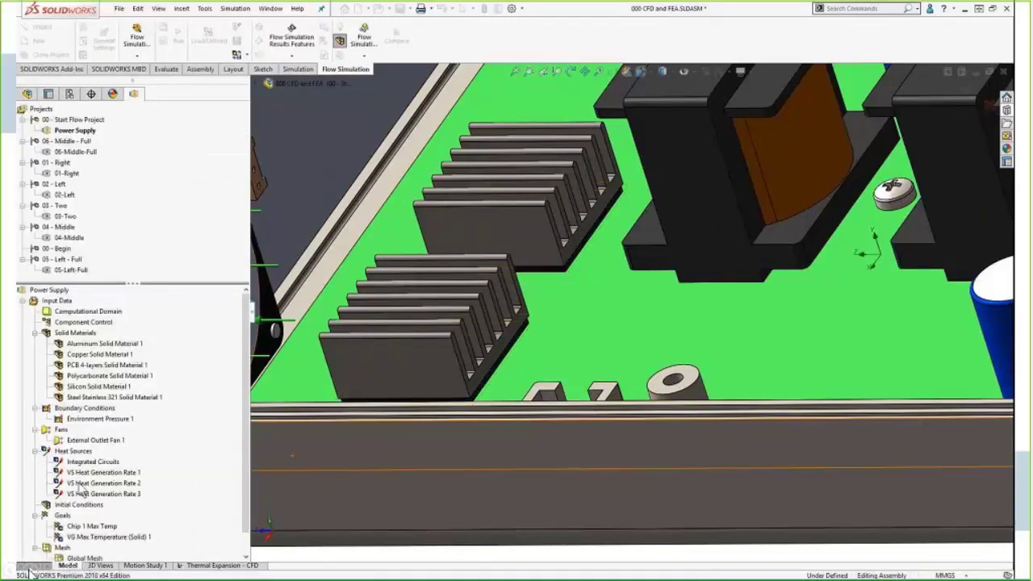
Step: Insert global goals for average and maximum solid temperature
{"action": "right_click", "coordinate": [66, 514]}
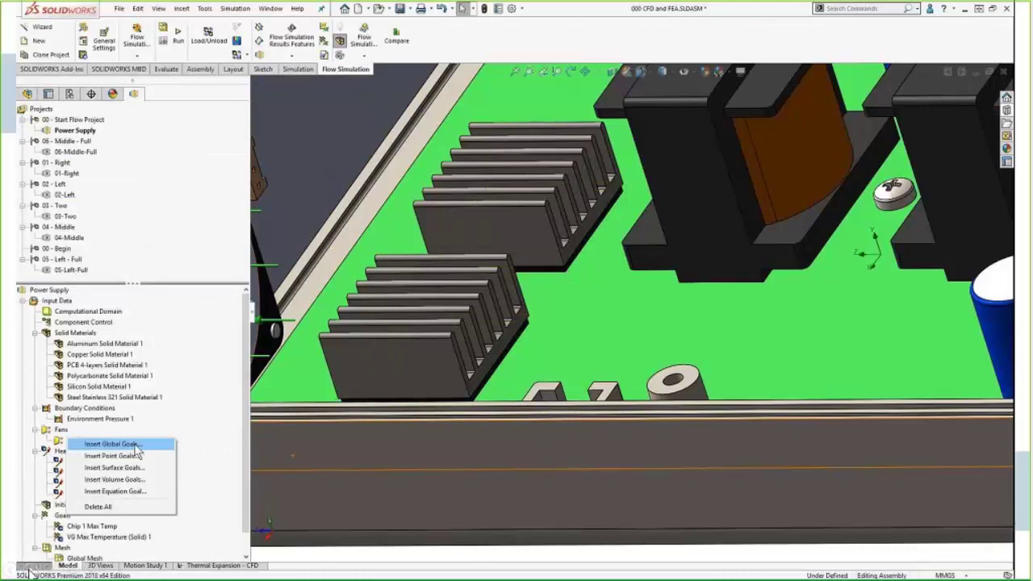
{"action": "left_click", "coordinate": [134, 444]}
{"action": "scroll", "coordinate": [236, 228], "scroll_direction": "down", "scroll_amount": 5}
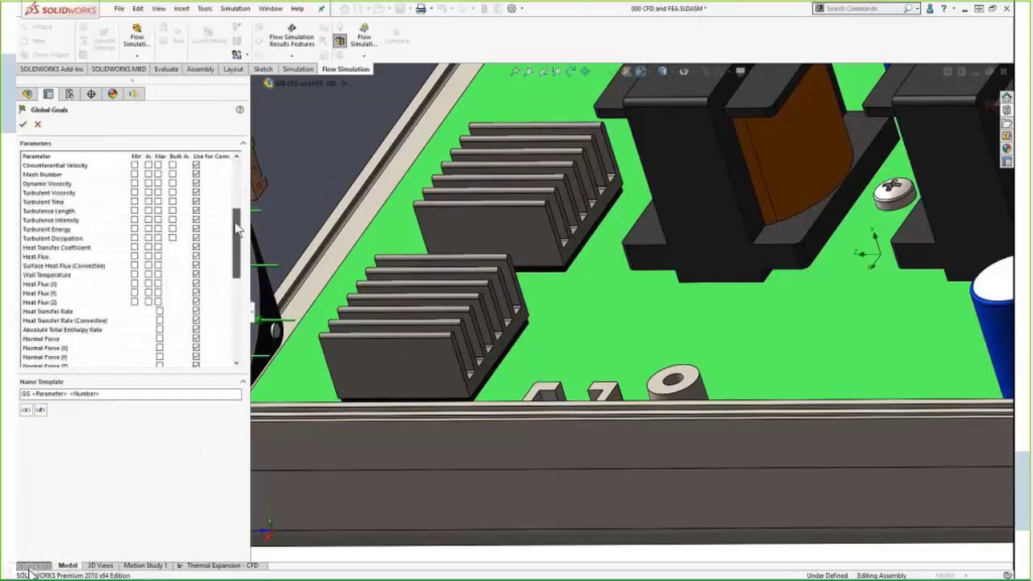
{"action": "left_click_drag", "start_coordinate": [237, 228], "coordinate": [230, 325]}
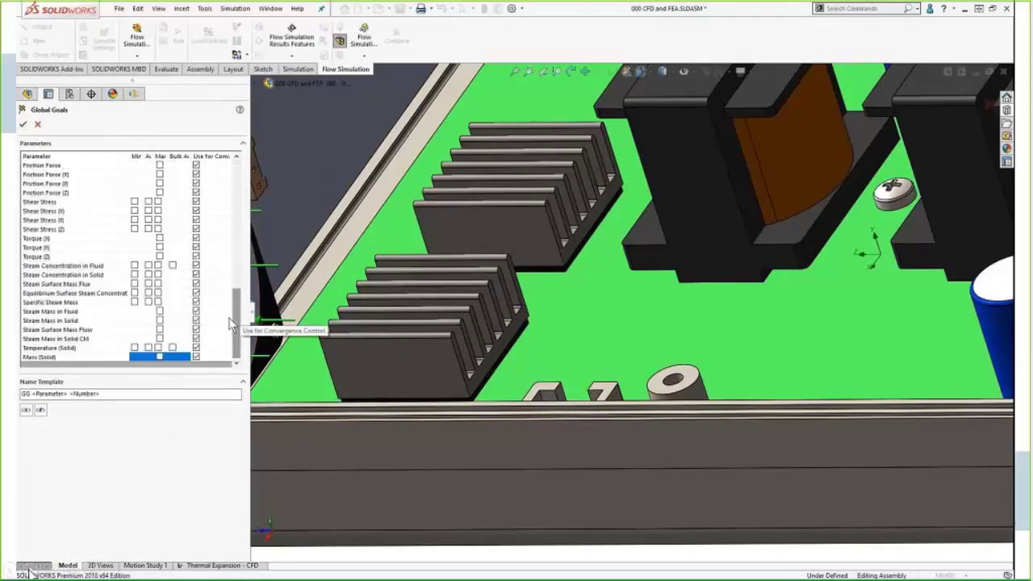
{"action": "left_click", "coordinate": [149, 347]}
{"action": "left_click", "coordinate": [159, 348]}
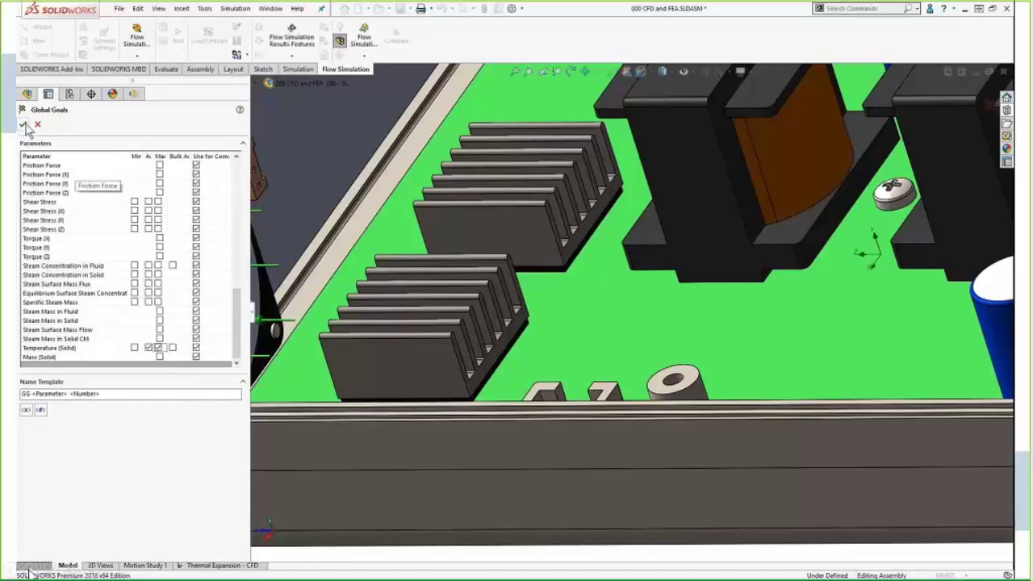
{"action": "key", "text": "Return"}
Step: Rename the remaining chip volume goal to Chip 2 Max Temp
{"action": "left_click", "coordinate": [86, 526]}
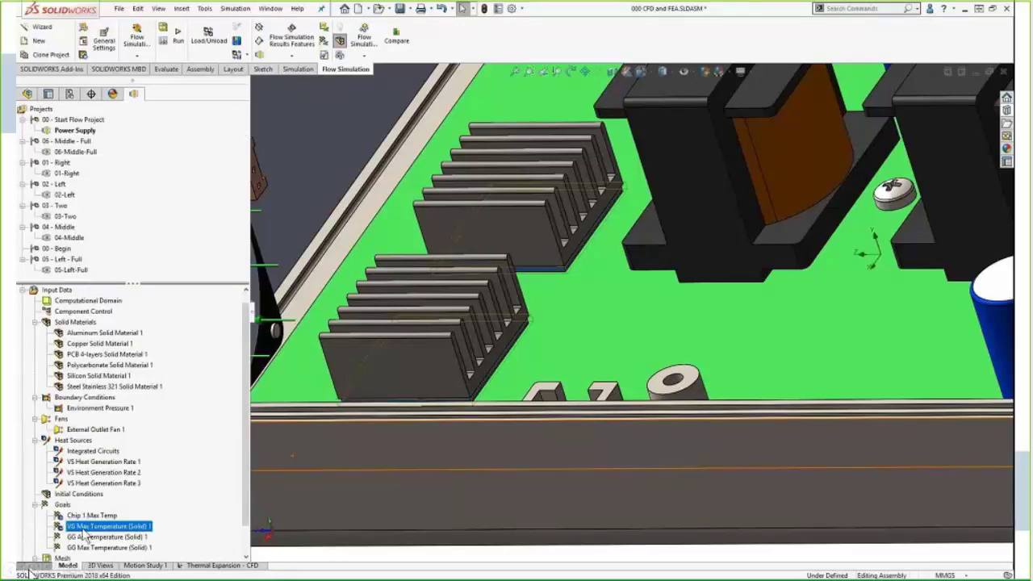
{"action": "left_click", "coordinate": [83, 527]}
{"action": "type", "text": "Chip 2"}
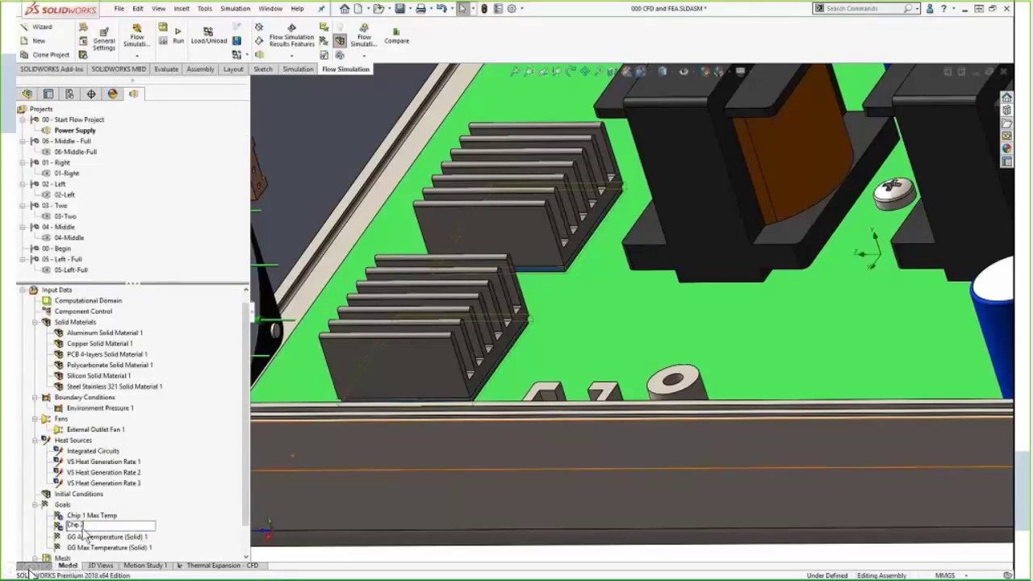
{"action": "type", "text": " Max Temp"}
{"action": "key", "text": "Return"}
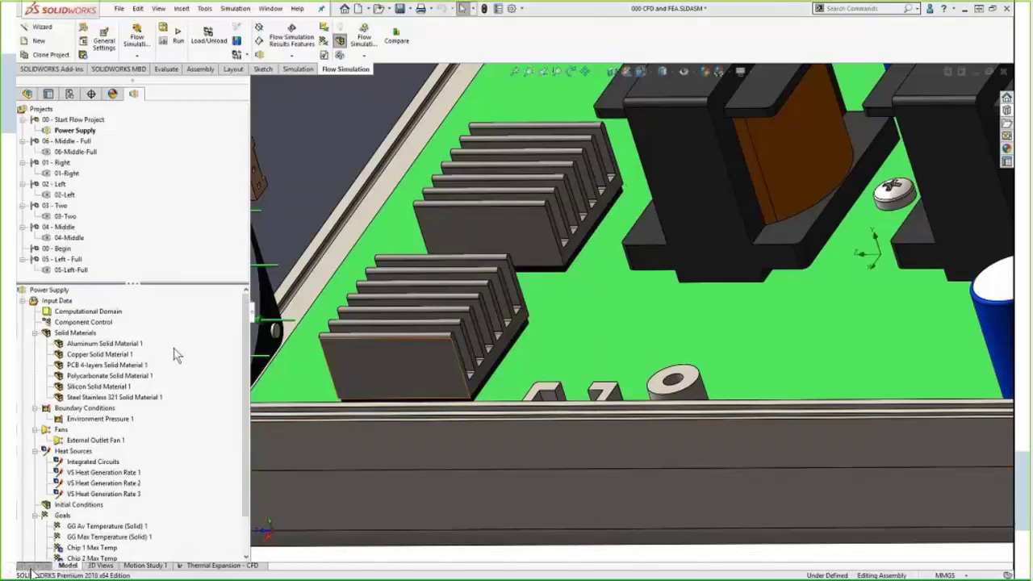
{"action": "left_click", "coordinate": [35, 333]}
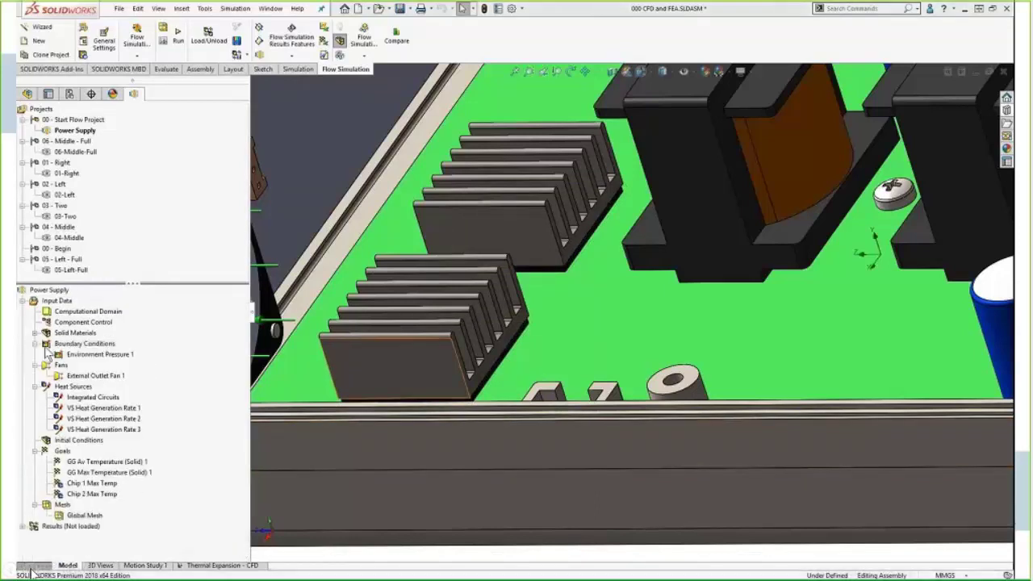
Step: Start a local mesh and select both chip packages and both heatsinks
{"action": "right_click", "coordinate": [68, 516]}
{"action": "left_click", "coordinate": [129, 445]}
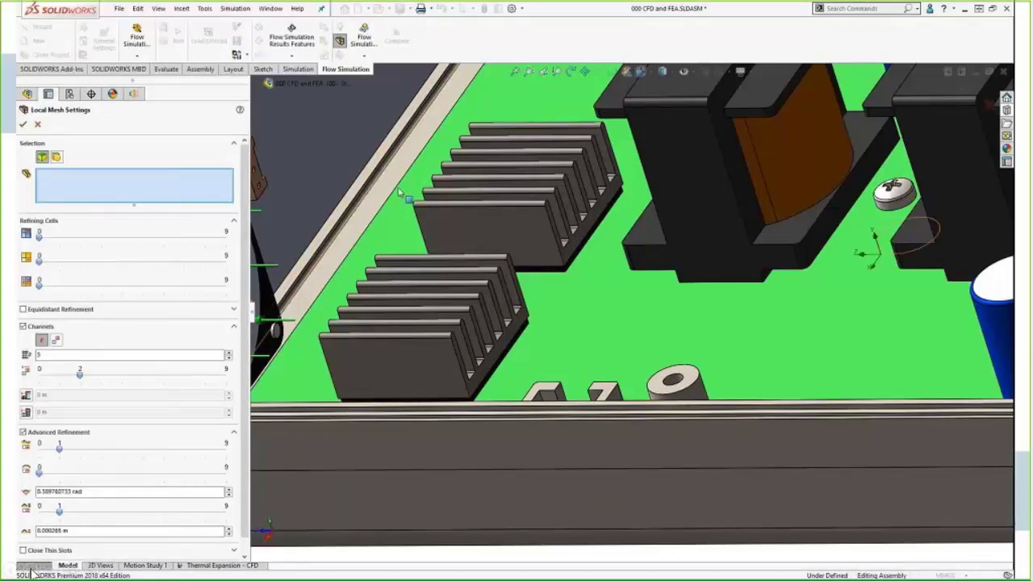
{"action": "key", "text": "f"}
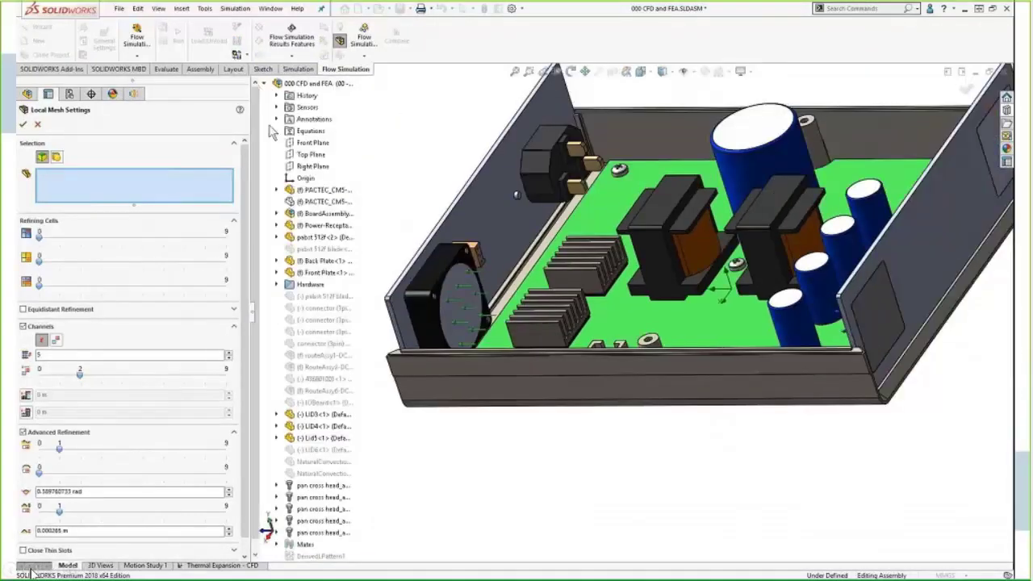
{"action": "left_click", "coordinate": [278, 213]}
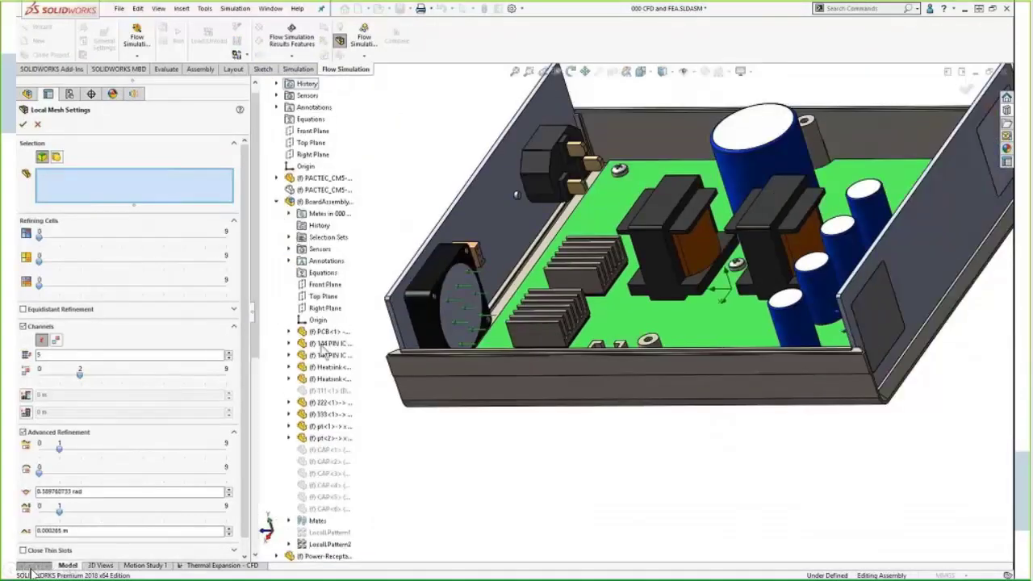
{"action": "left_click", "coordinate": [329, 343]}
{"action": "left_click", "coordinate": [329, 355], "text": "ctrl"}
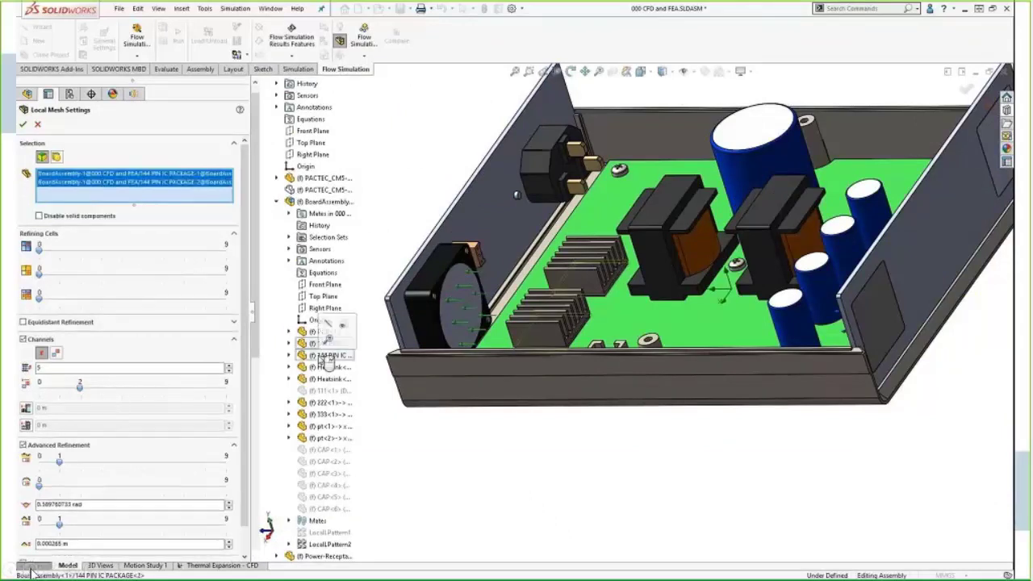
{"action": "left_click", "coordinate": [329, 367], "text": "ctrl"}
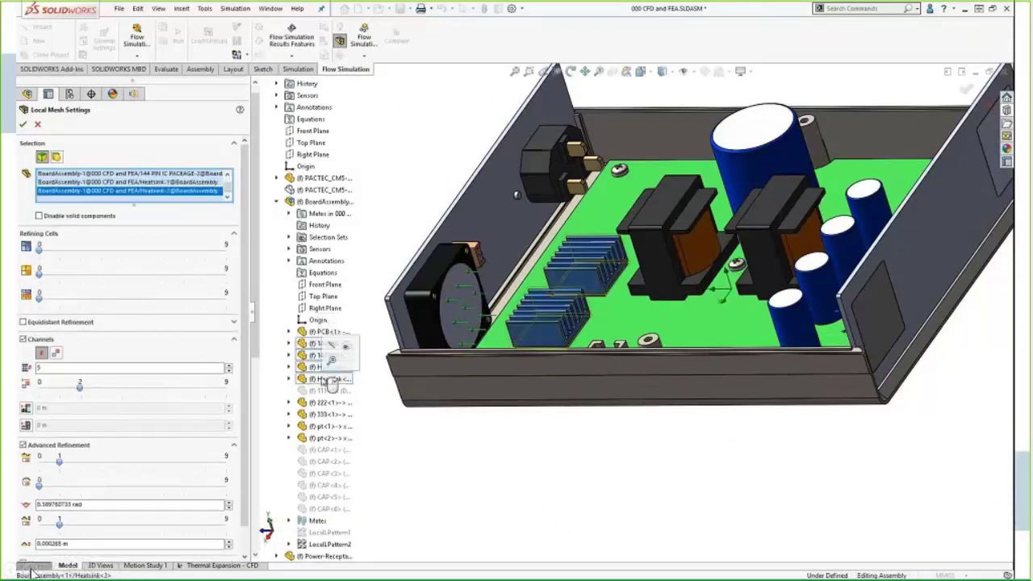
{"action": "left_click", "coordinate": [329, 378], "text": "ctrl"}
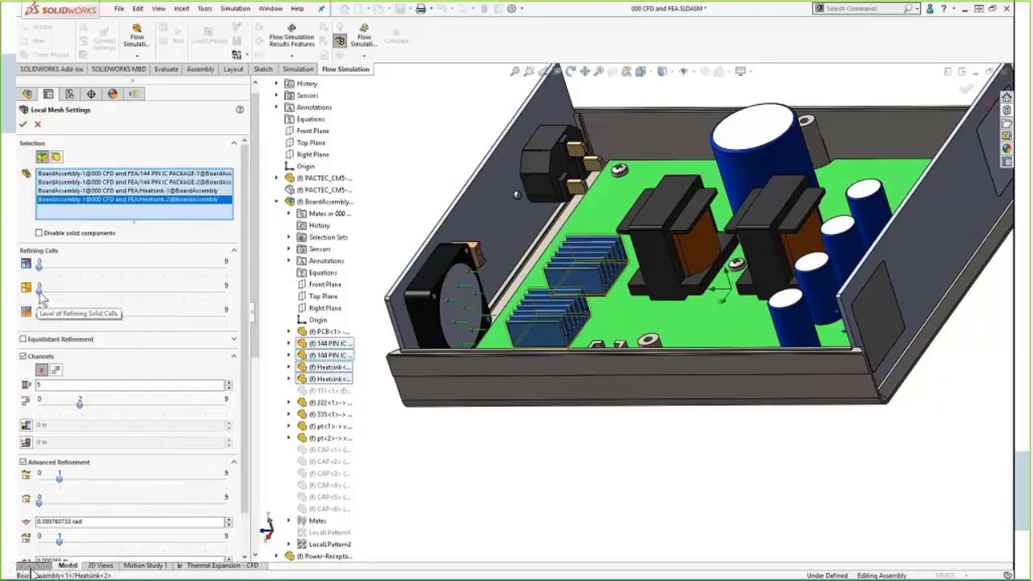
Step: Raise the solid and fluid-solid boundary refinement levels, accept Local Mesh 1, and advance the slideshow
{"action": "left_click_drag", "start_coordinate": [39, 291], "coordinate": [101, 290]}
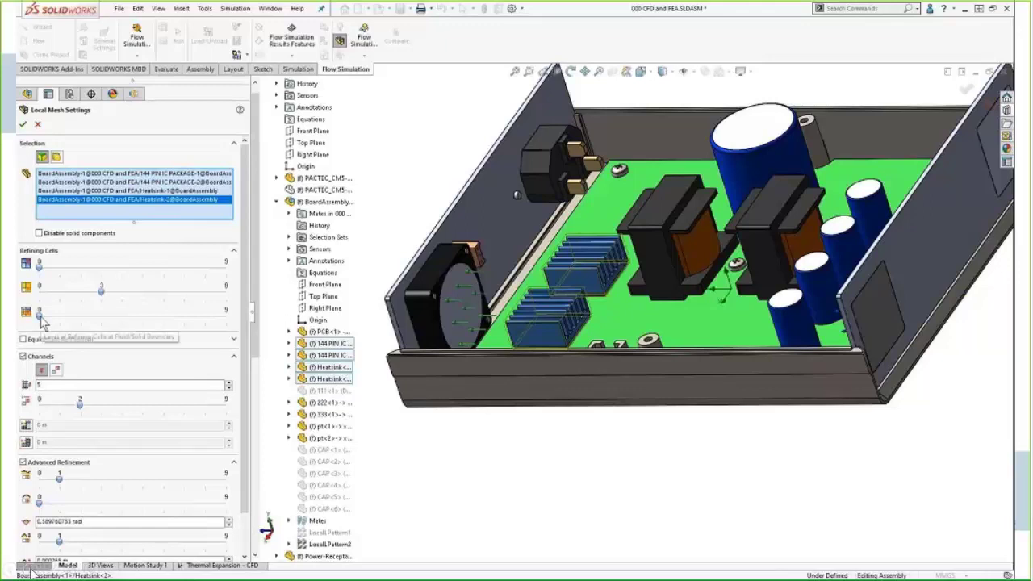
{"action": "left_click_drag", "start_coordinate": [39, 313], "coordinate": [102, 320]}
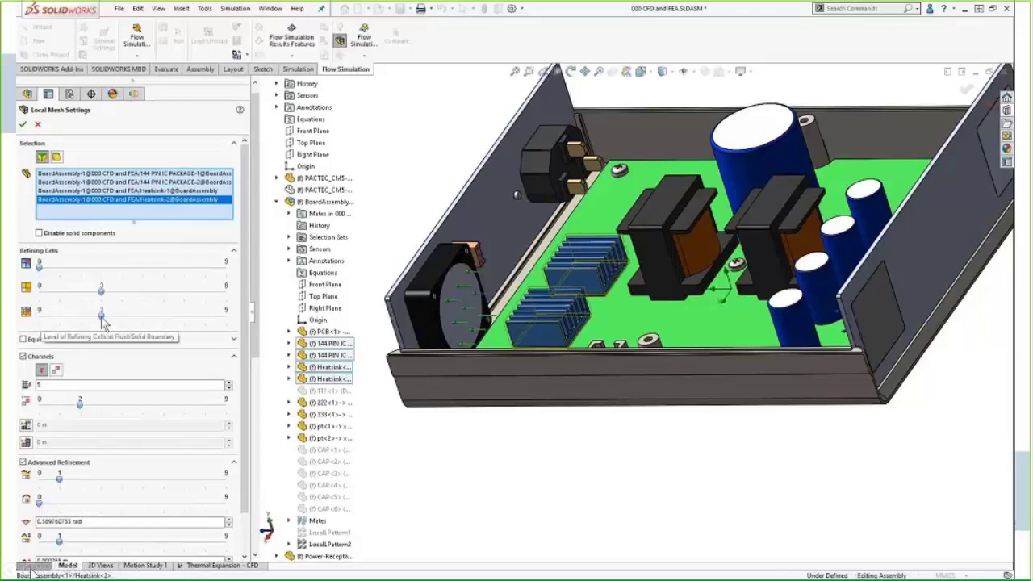
{"action": "left_click", "coordinate": [22, 123]}
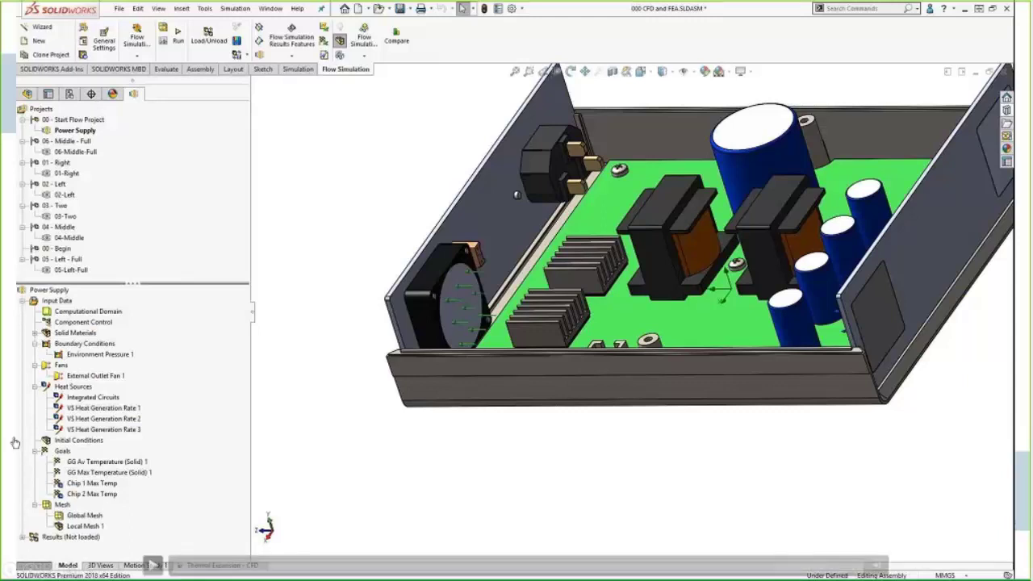
{"action": "left_click", "coordinate": [31, 570]}
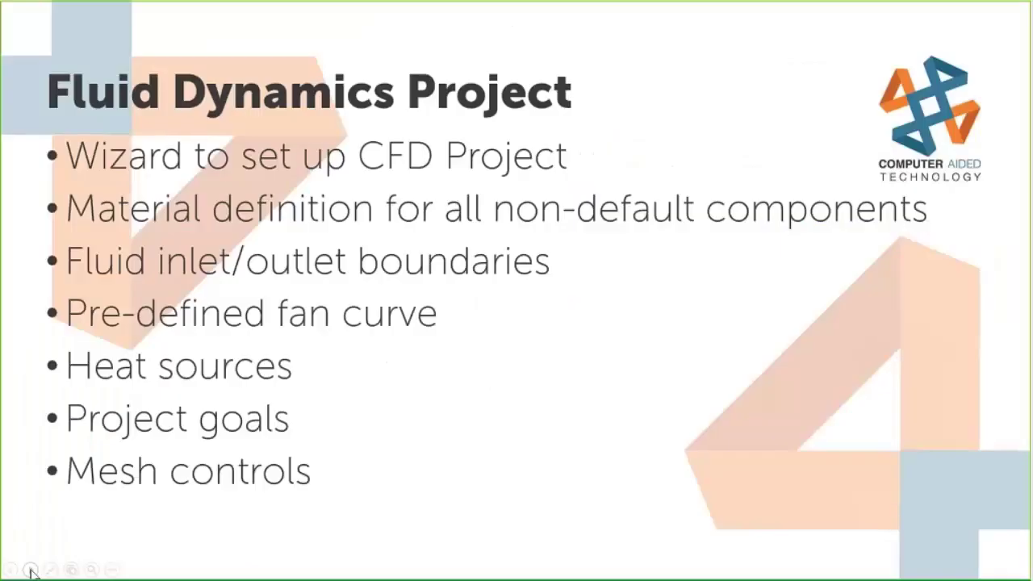
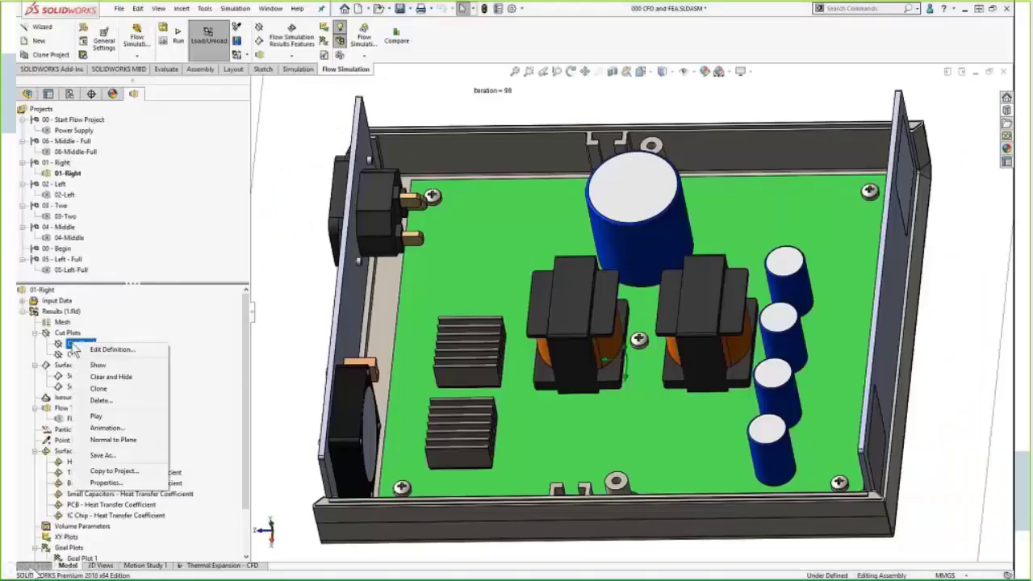
Step: Leave the Fluid Dynamics Project slide and return to the SOLIDWORKS assembly with Cut Plot 1
{"action": "left_click", "coordinate": [98, 365]}
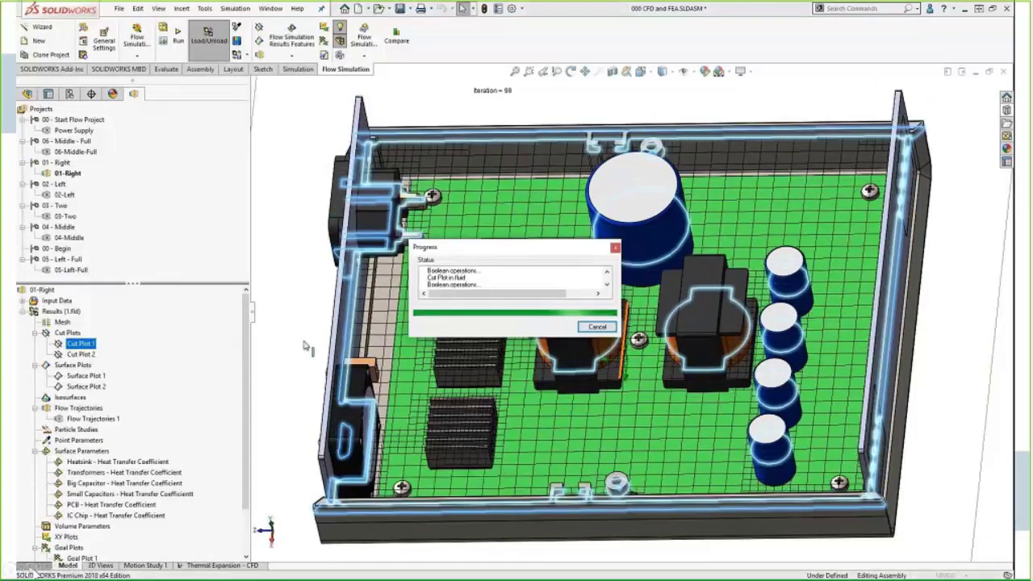
Step: Hide the Cut Plot 1 mesh plot and show the Cut Plot 2 temperature contours
{"action": "right_click", "coordinate": [81, 346]}
{"action": "left_click", "coordinate": [111, 367]}
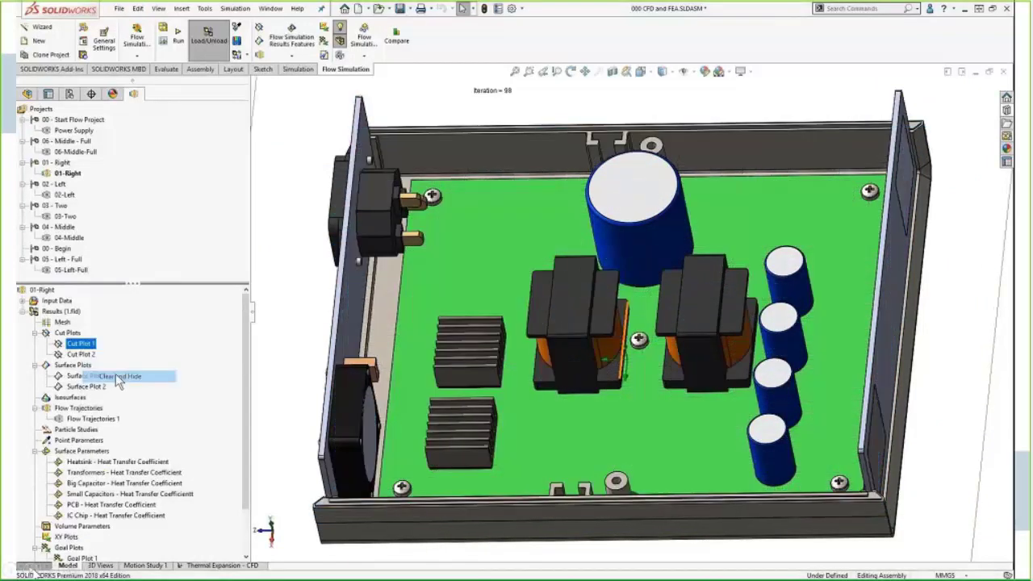
{"action": "right_click", "coordinate": [84, 355]}
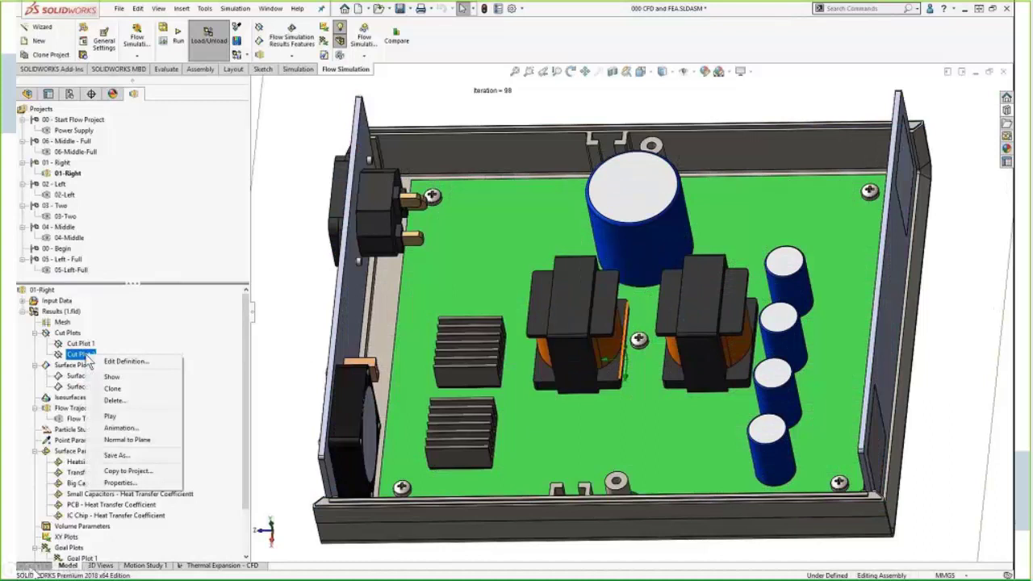
{"action": "left_click", "coordinate": [111, 376]}
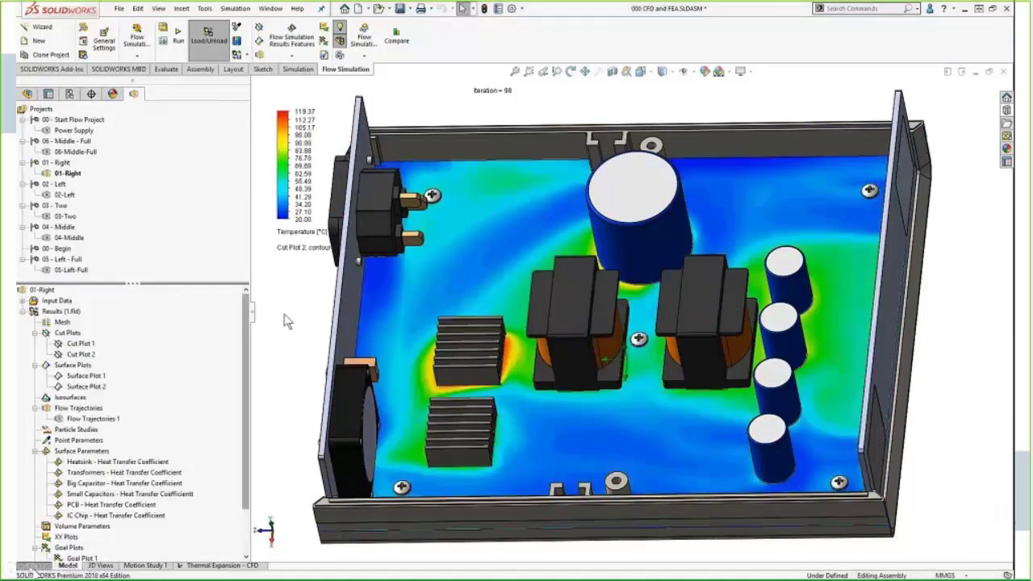
Step: View the model from the top with 0.50 model transparency
{"action": "key", "text": "space"}
{"action": "left_click", "coordinate": [311, 355]}
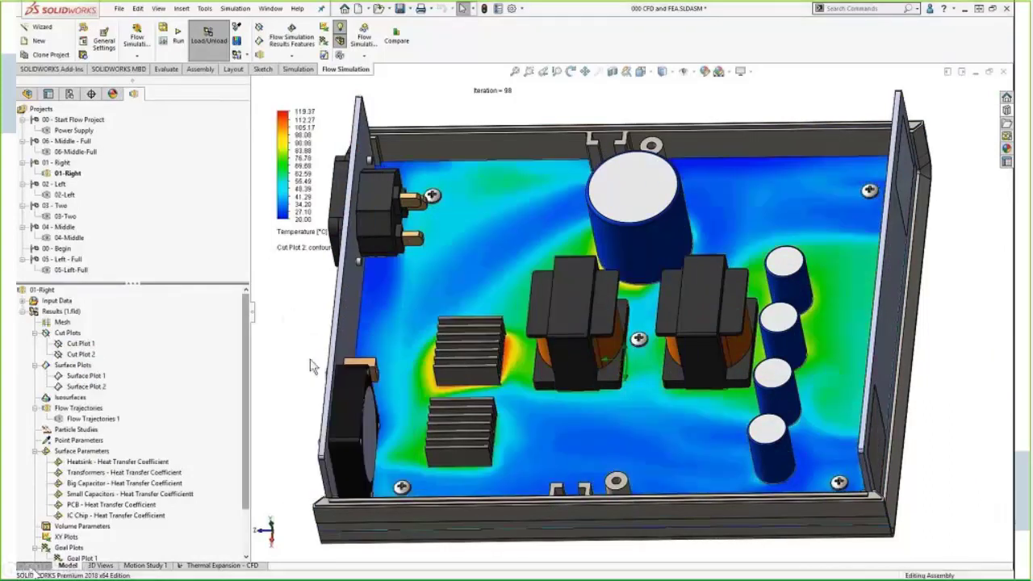
{"action": "key", "text": "ctrl+t"}
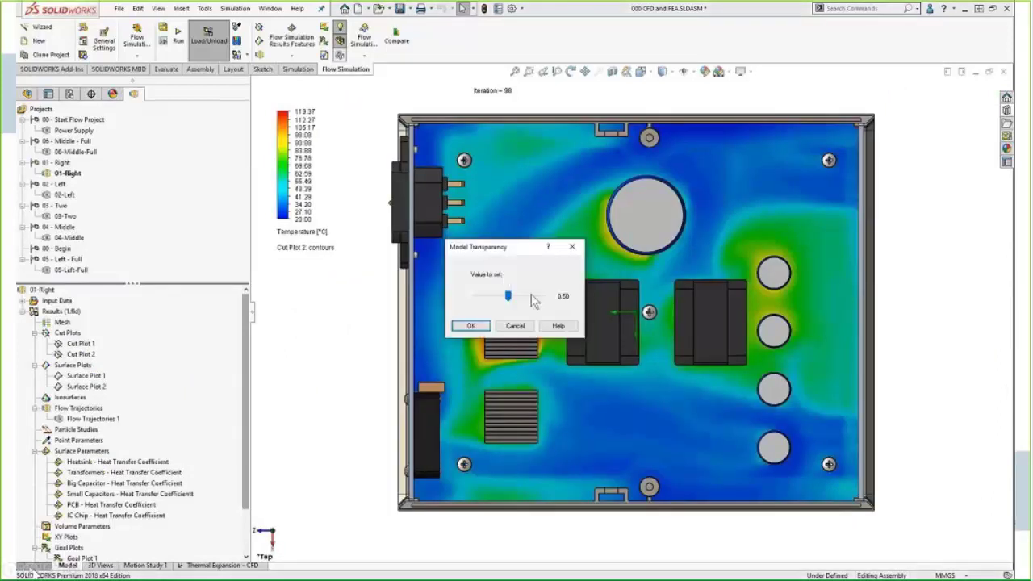
{"action": "key", "text": "Return"}
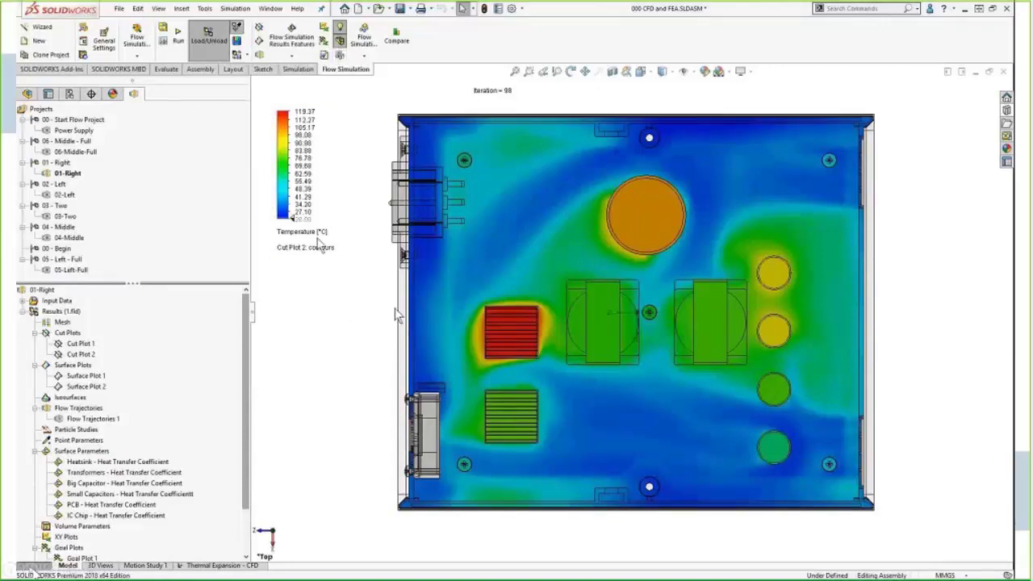
{"action": "mouse_move", "coordinate": [488, 326]}
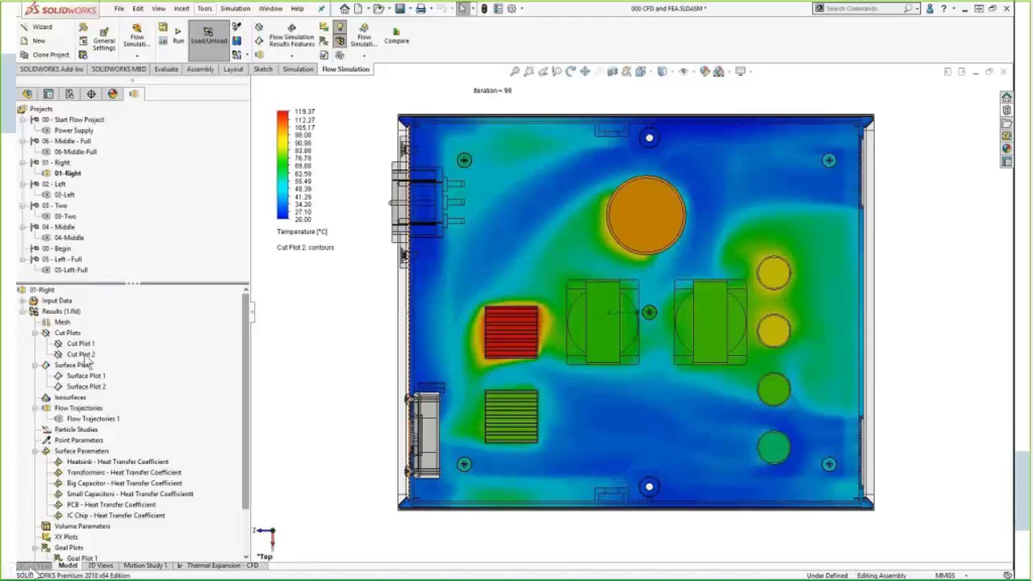
{"action": "right_click", "coordinate": [91, 355]}
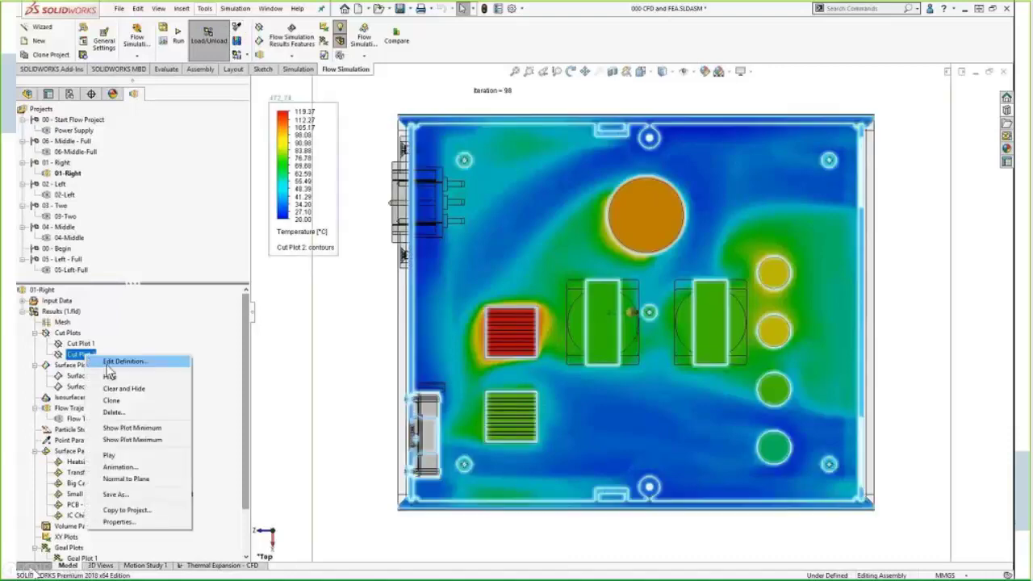
{"action": "left_click", "coordinate": [300, 232]}
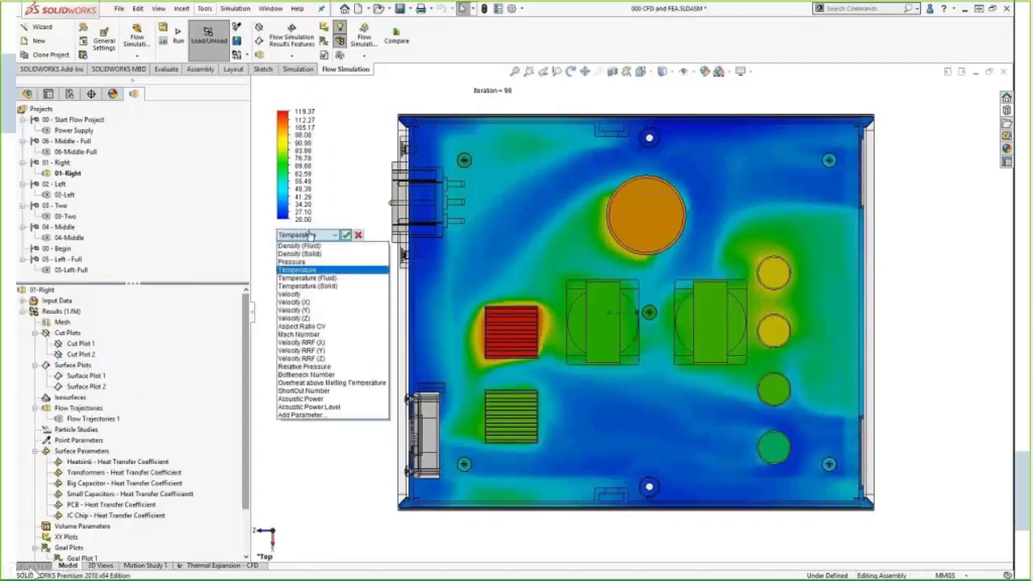
{"action": "left_click", "coordinate": [303, 298]}
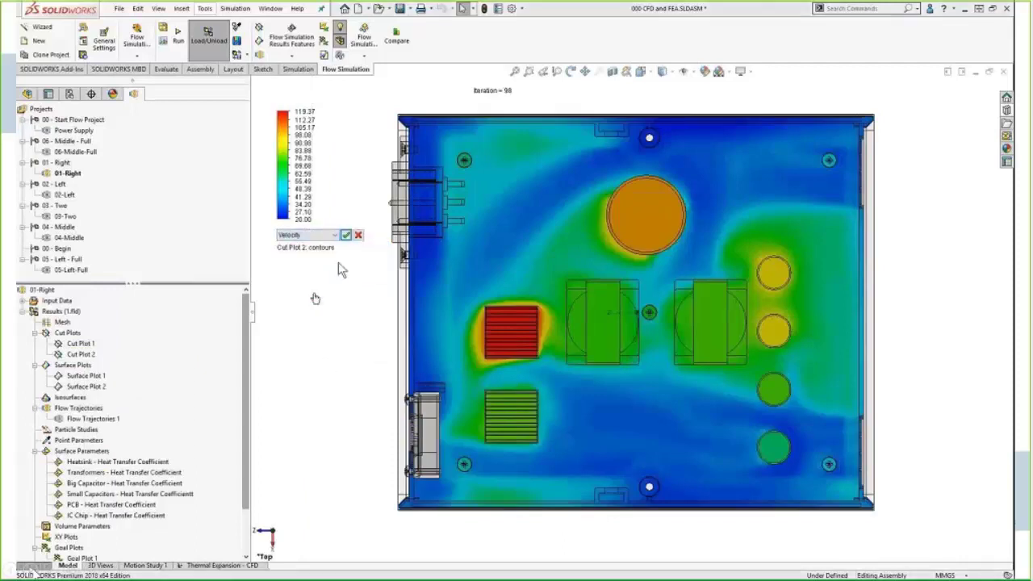
{"action": "left_click", "coordinate": [346, 235]}
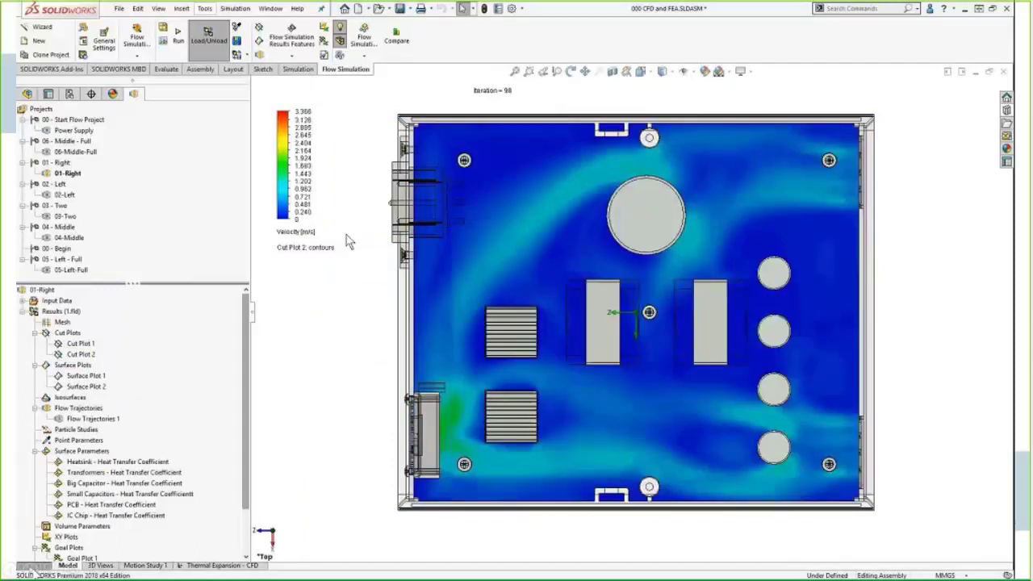
{"action": "left_click", "coordinate": [295, 233]}
{"action": "left_click", "coordinate": [306, 235]}
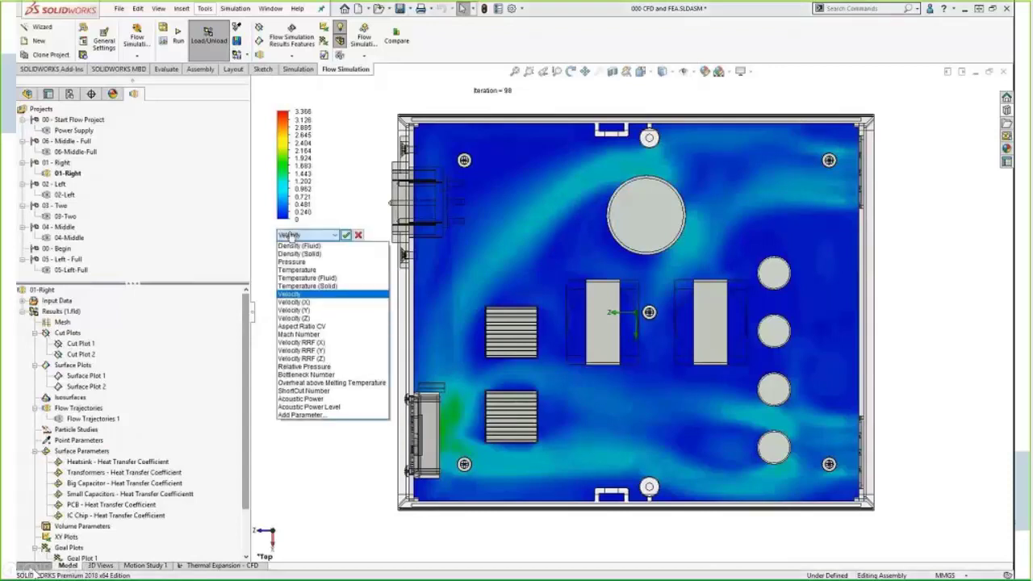
{"action": "left_click", "coordinate": [328, 256]}
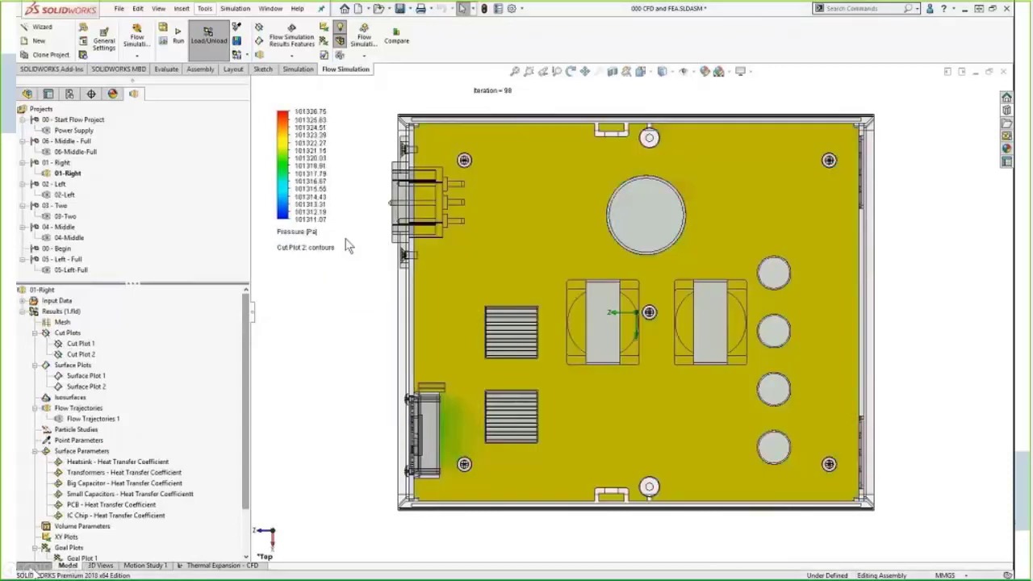
{"action": "left_click", "coordinate": [309, 234]}
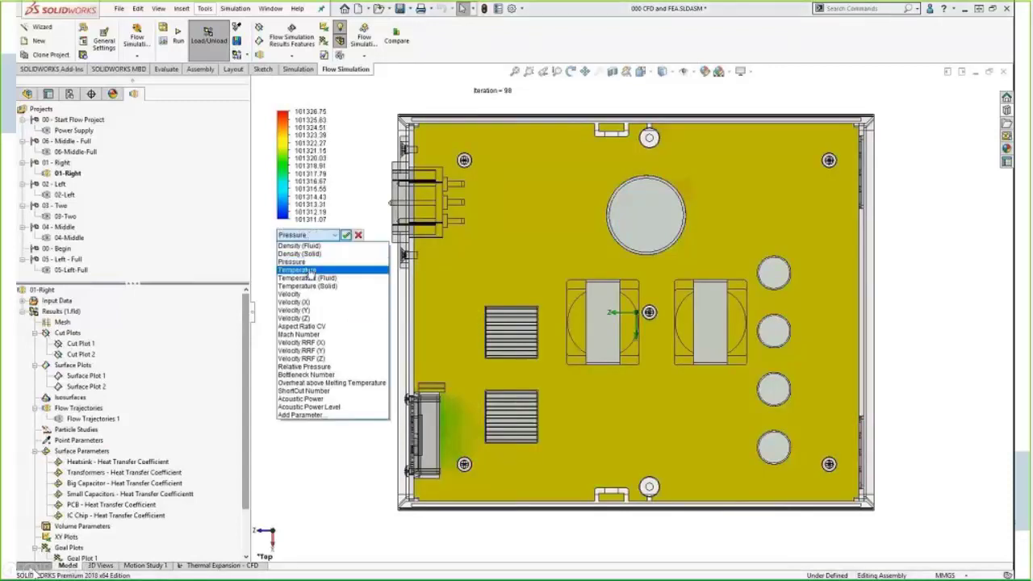
{"action": "left_click", "coordinate": [311, 269]}
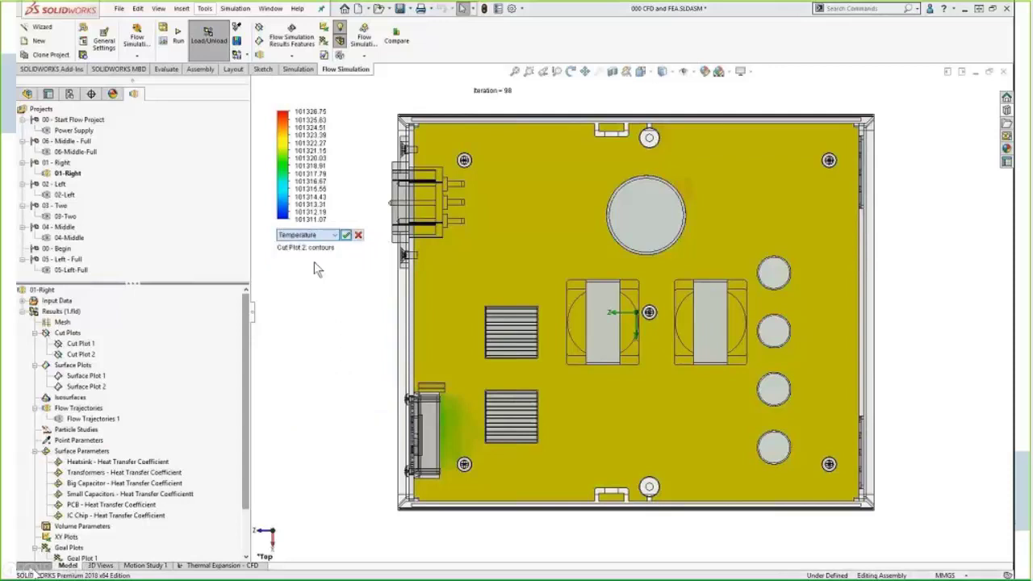
{"action": "left_click", "coordinate": [346, 234]}
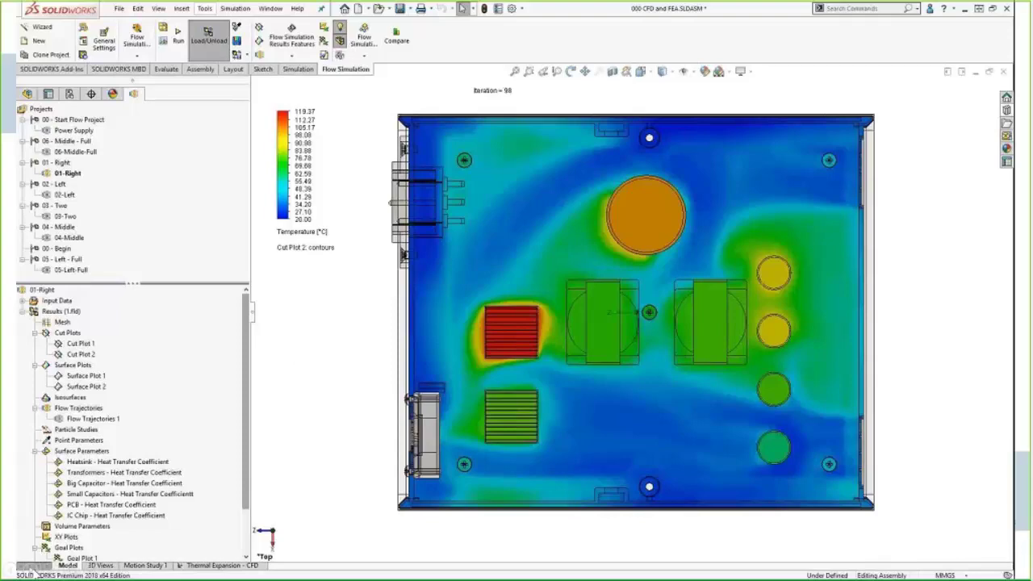
{"action": "left_click", "coordinate": [84, 355]}
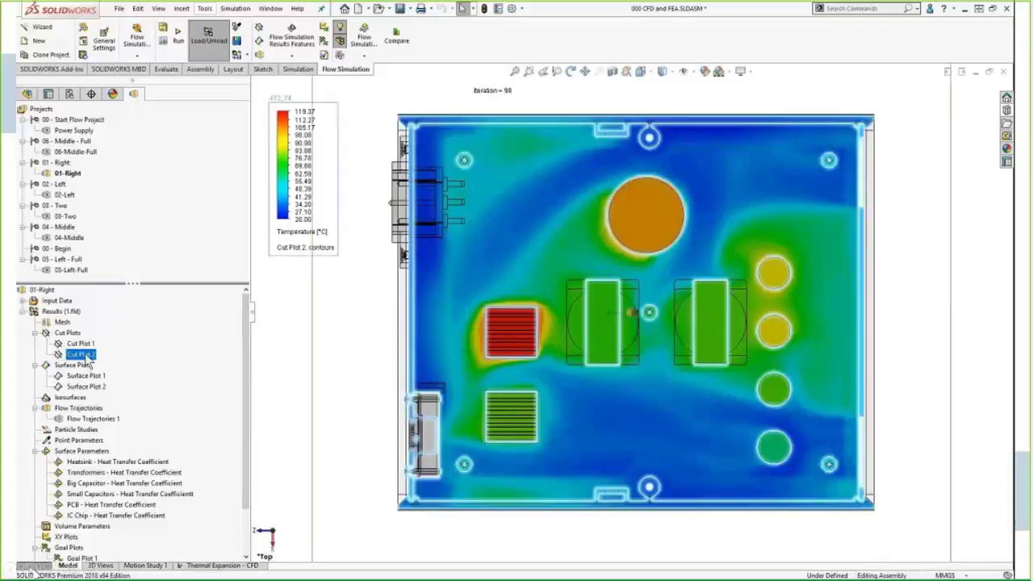
Step: Hide Cut Plot 2 and switch to an isometric view
{"action": "right_click", "coordinate": [87, 358]}
{"action": "left_click", "coordinate": [174, 374]}
{"action": "key", "text": "ctrl+7"}
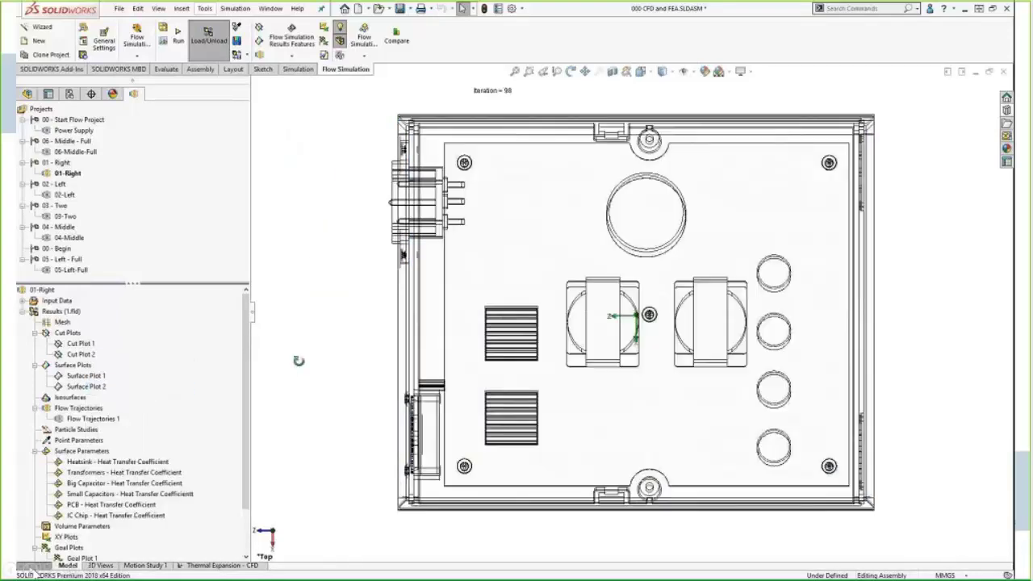
Step: Show the Surface Plot 1 component temperatures, then clear and hide them
{"action": "left_click", "coordinate": [81, 376]}
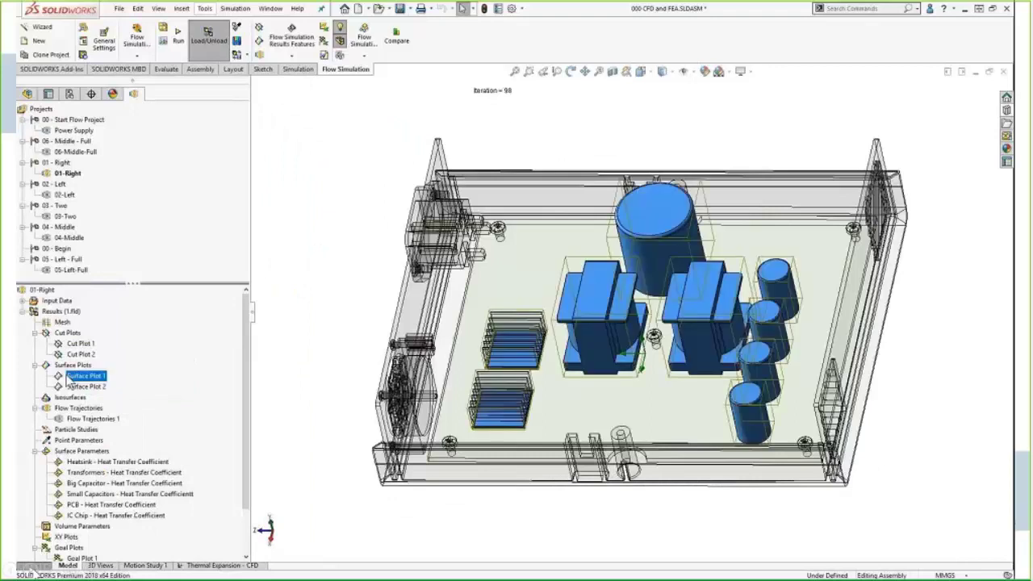
{"action": "right_click", "coordinate": [81, 376]}
{"action": "left_click", "coordinate": [95, 398]}
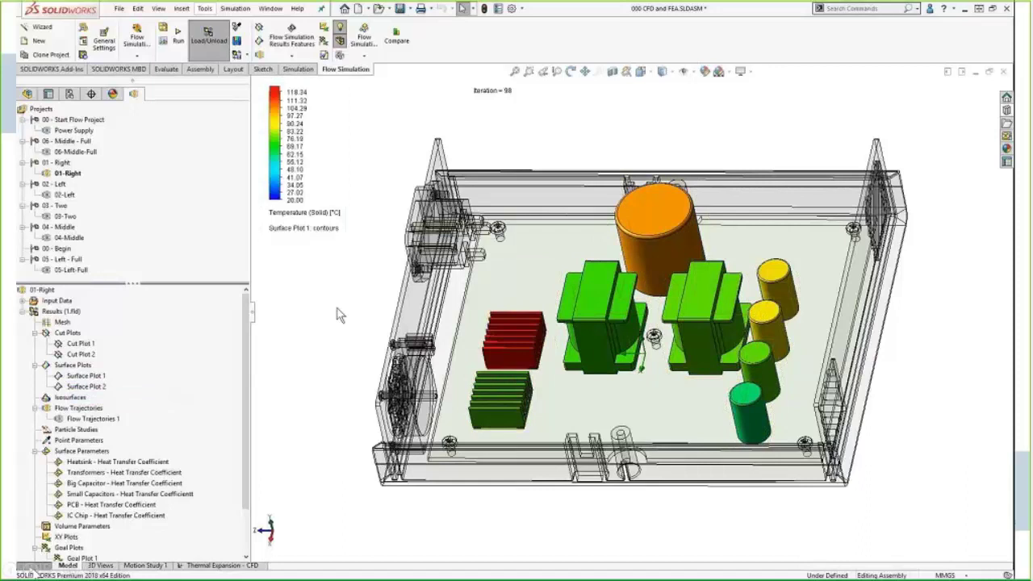
{"action": "right_click", "coordinate": [98, 376]}
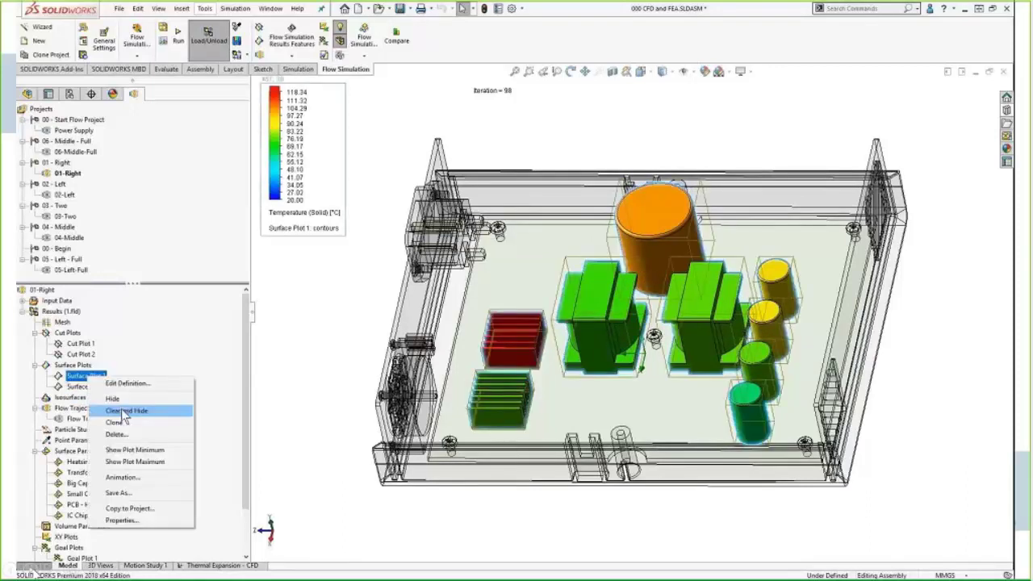
{"action": "left_click", "coordinate": [122, 412]}
Step: Show Surface Plot 2 heat transfer coefficients, zoomed and orbited onto the heatsinks
{"action": "left_click", "coordinate": [87, 387]}
{"action": "right_click", "coordinate": [90, 386]}
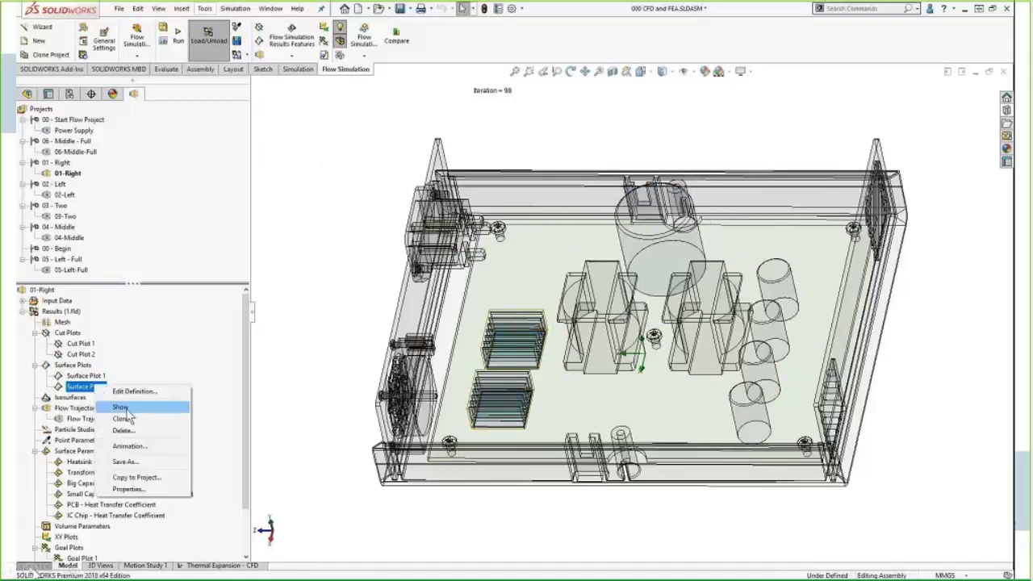
{"action": "left_click", "coordinate": [121, 408]}
{"action": "scroll", "coordinate": [355, 352], "scroll_direction": "up", "scroll_amount": 2}
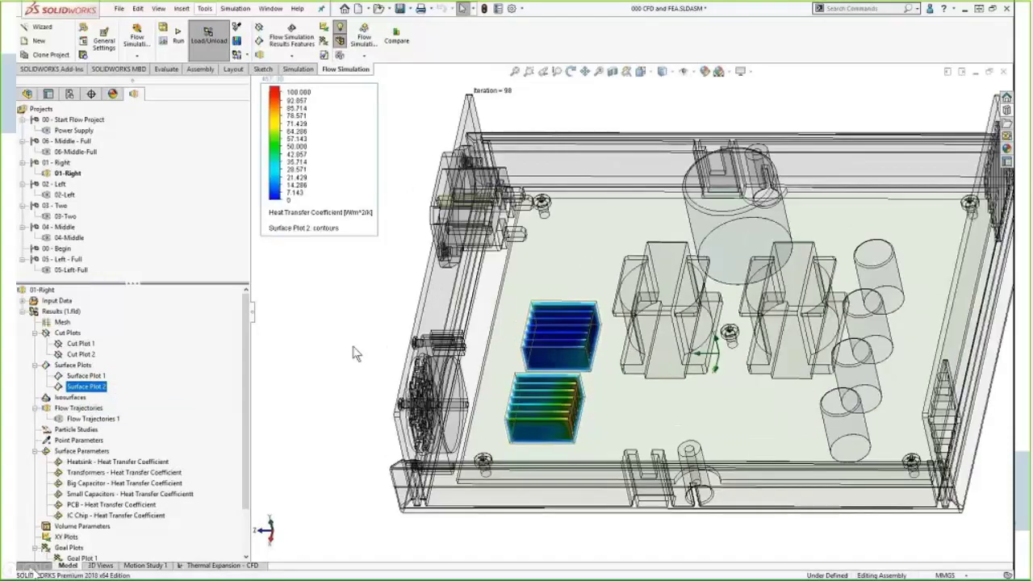
{"action": "scroll", "coordinate": [610, 408], "scroll_direction": "up", "scroll_amount": 2}
{"action": "scroll", "coordinate": [607, 403], "scroll_direction": "up", "scroll_amount": 1}
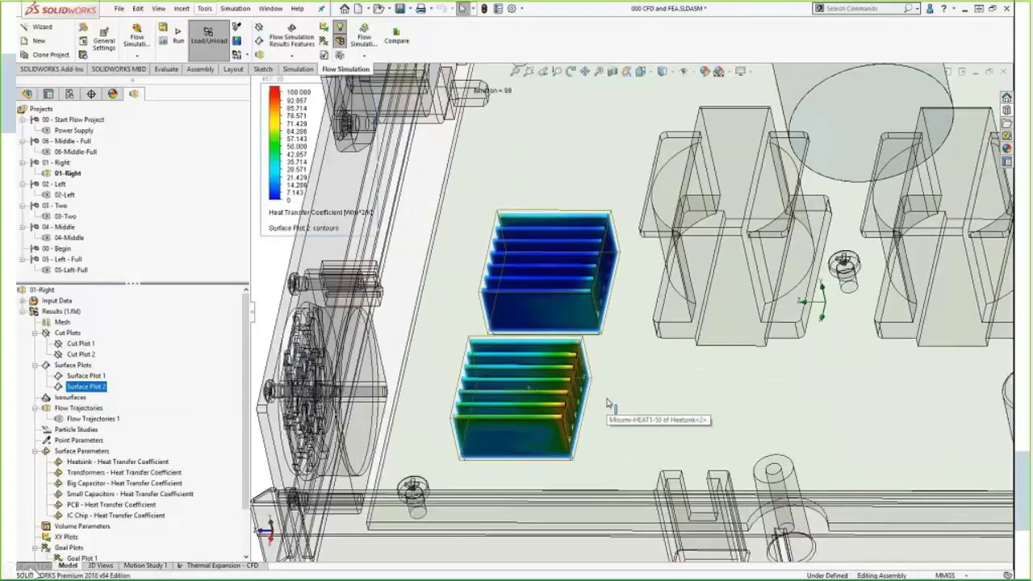
{"action": "middle_click_drag", "start_coordinate": [609, 399], "coordinate": [590, 386]}
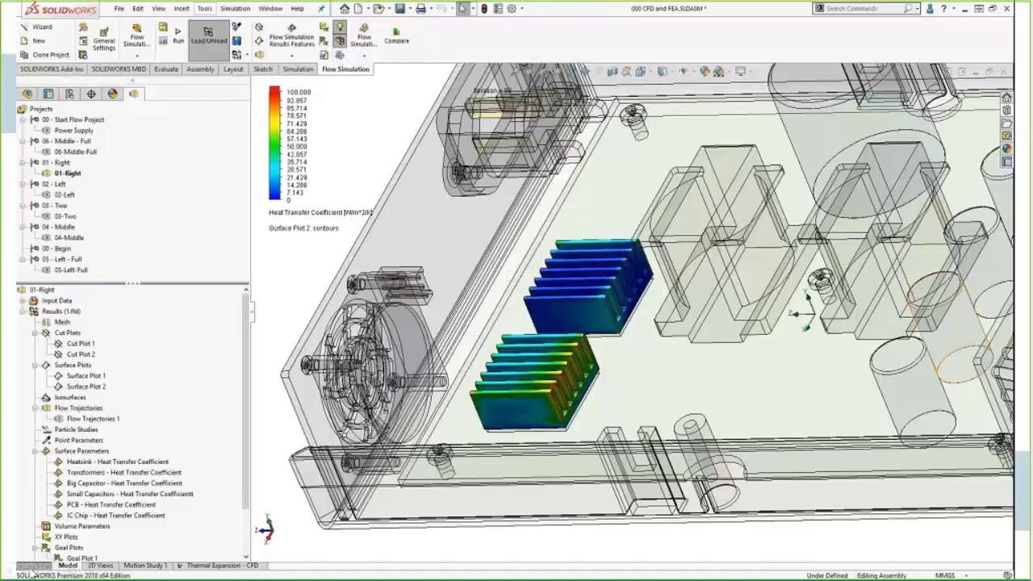
Step: Hide the heatsink heat transfer coefficient plot and return to the top view of the board
{"action": "left_click", "coordinate": [93, 419]}
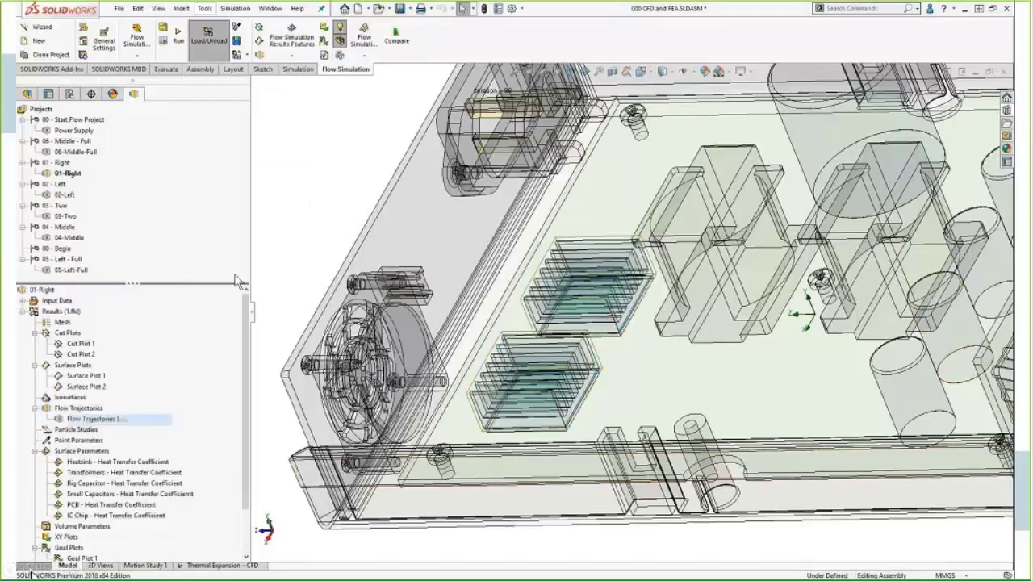
{"action": "left_click", "coordinate": [544, 73]}
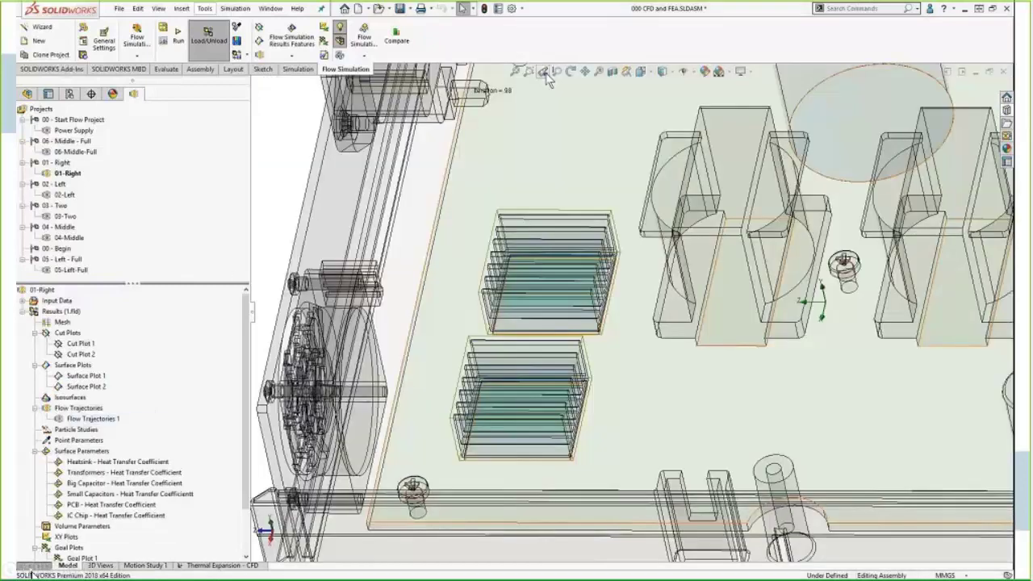
{"action": "left_click", "coordinate": [545, 72]}
Step: Show and play the Flow Trajectories 1 animation, then hide it and tilt the view
{"action": "right_click", "coordinate": [90, 418]}
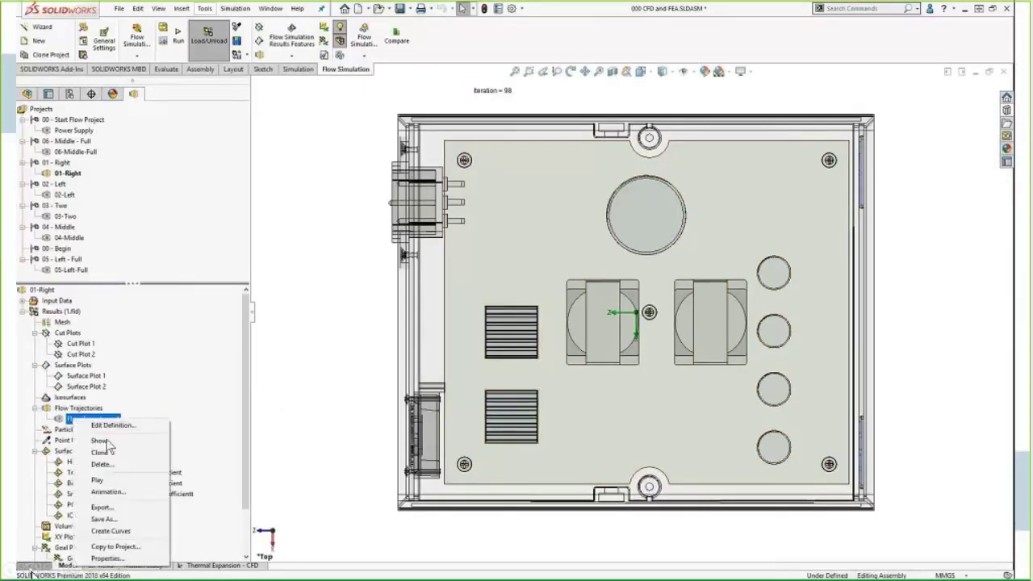
{"action": "left_click", "coordinate": [100, 440]}
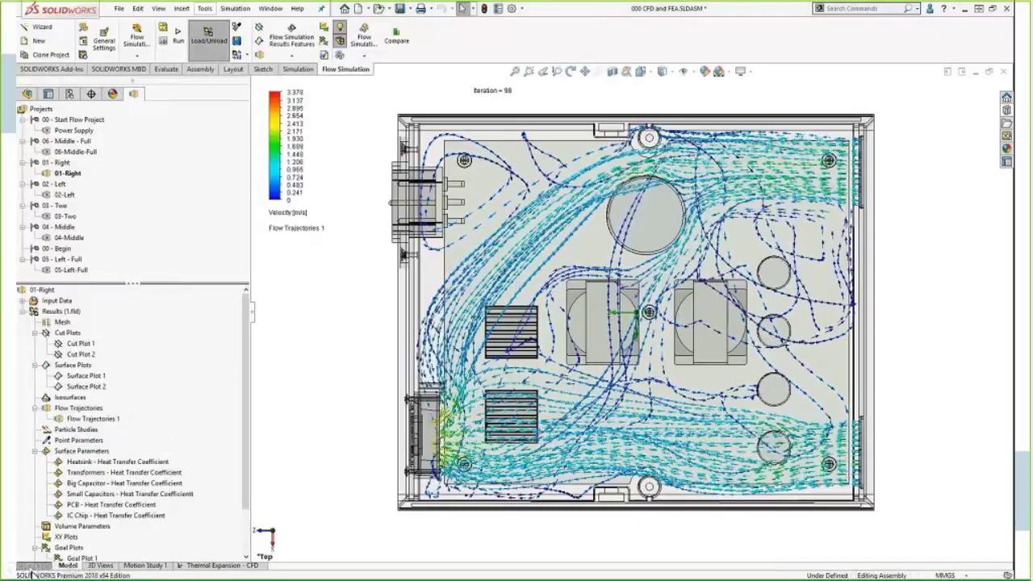
{"action": "right_click", "coordinate": [90, 419]}
{"action": "left_click", "coordinate": [109, 491]}
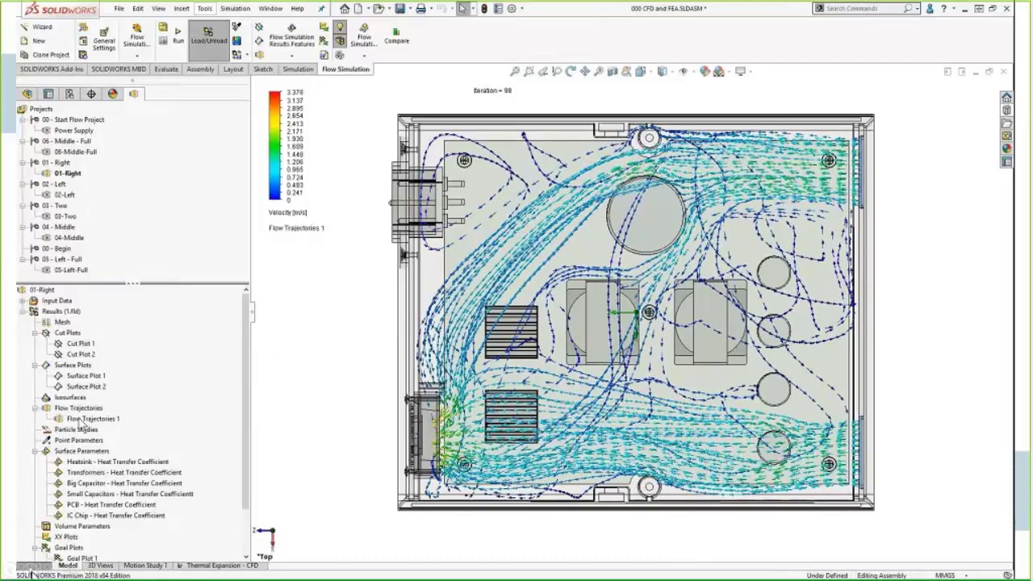
{"action": "right_click", "coordinate": [85, 418]}
{"action": "left_click", "coordinate": [129, 439]}
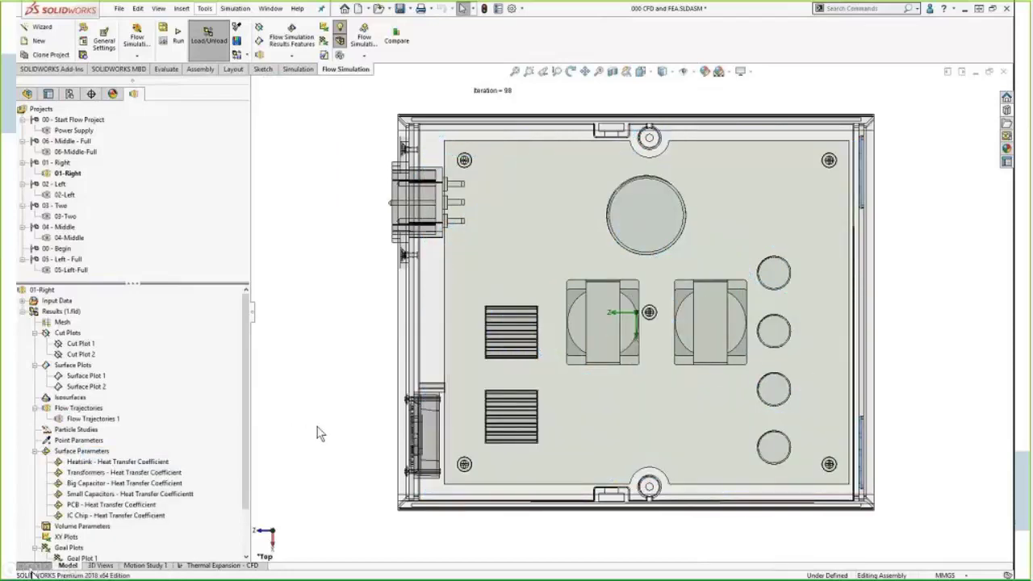
{"action": "mouse_move", "coordinate": [318, 430]}
{"action": "middle_mouse_down"}
{"action": "mouse_move", "coordinate": [307, 290]}
{"action": "mouse_move", "coordinate": [293, 277]}
{"action": "middle_mouse_up"}
Step: Evaluate the Heatsink surface parameter's heat transfer coefficient, averaging 15.968 W/m²/K
{"action": "left_click", "coordinate": [105, 461]}
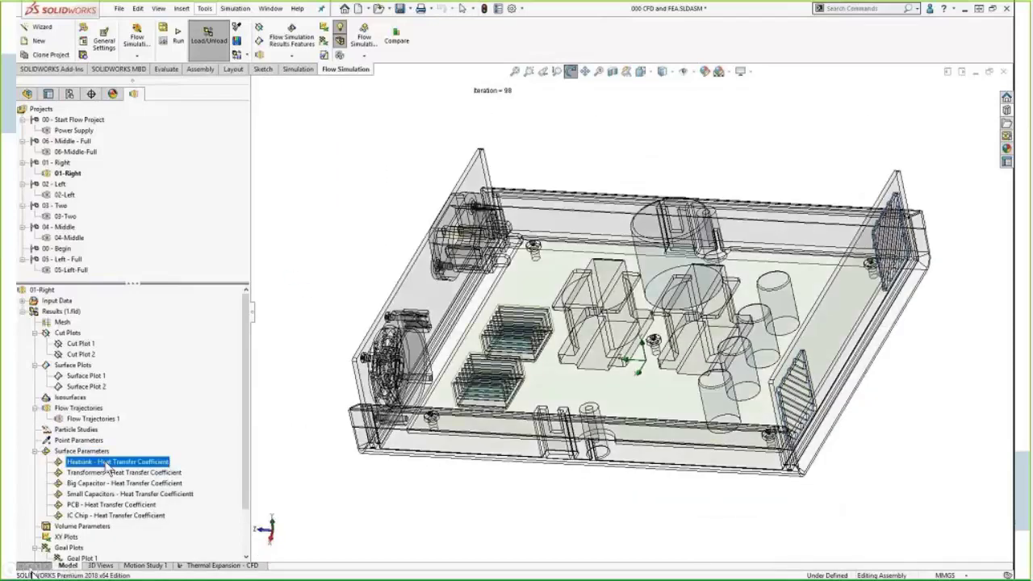
{"action": "right_click", "coordinate": [105, 463]}
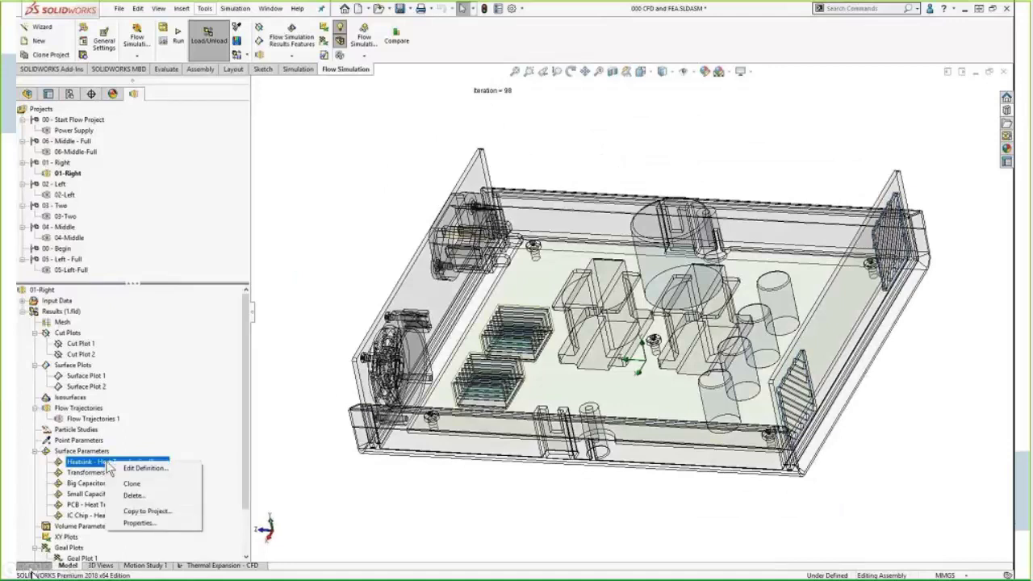
{"action": "left_click", "coordinate": [133, 462]}
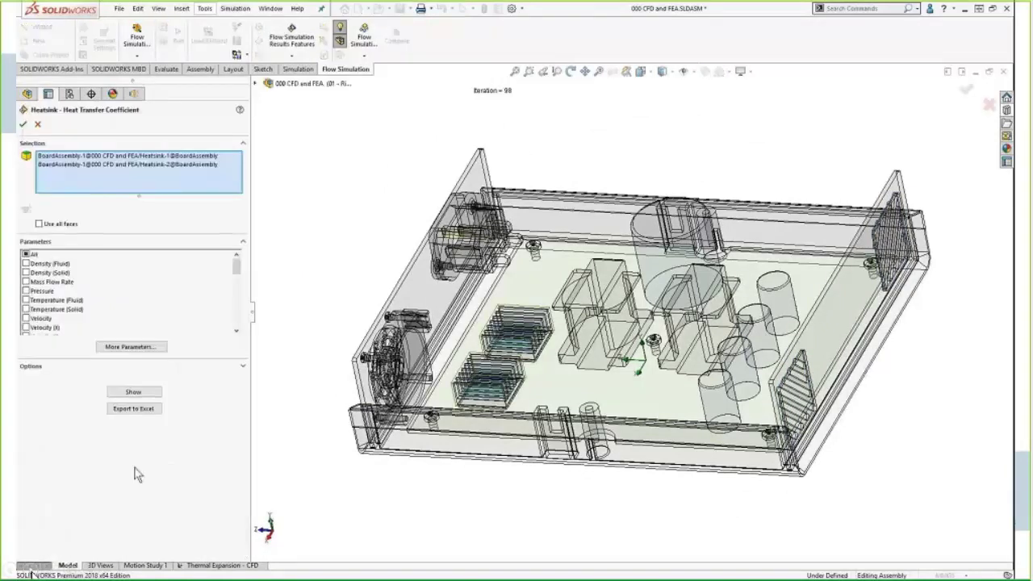
{"action": "left_click", "coordinate": [133, 165]}
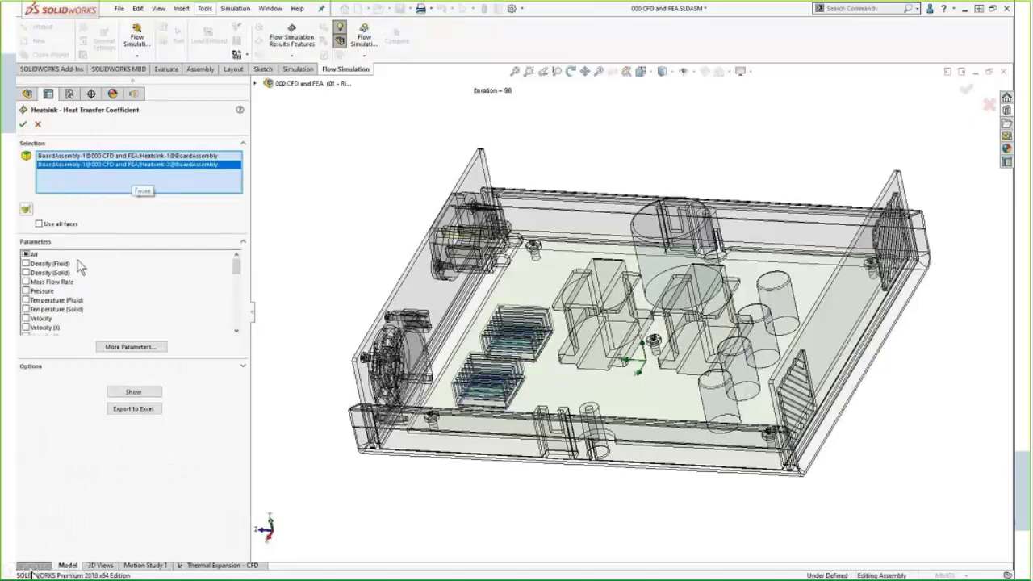
{"action": "left_click_drag", "start_coordinate": [235, 287], "coordinate": [236, 314]}
{"action": "left_click", "coordinate": [125, 393]}
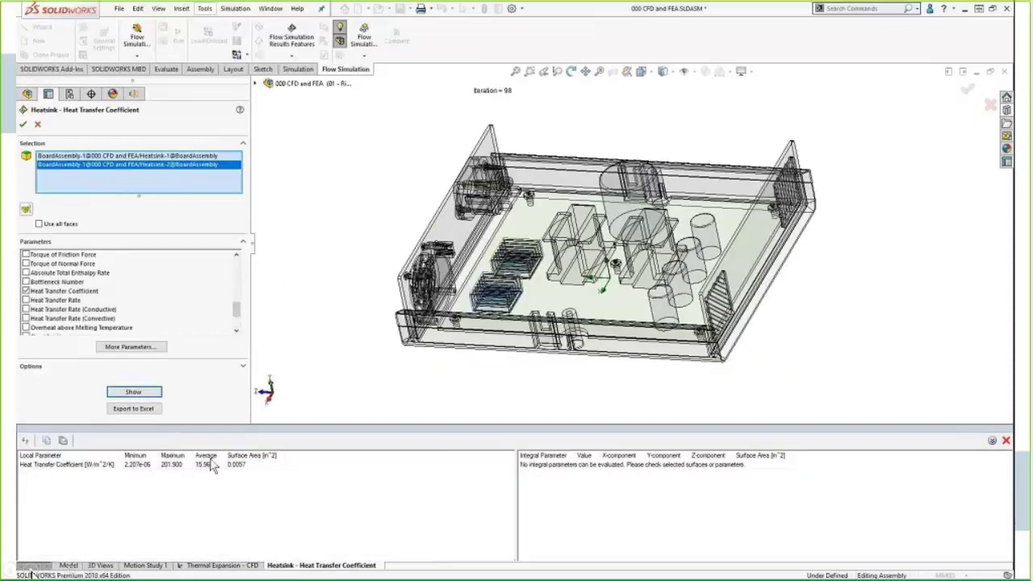
{"action": "left_click", "coordinate": [23, 124]}
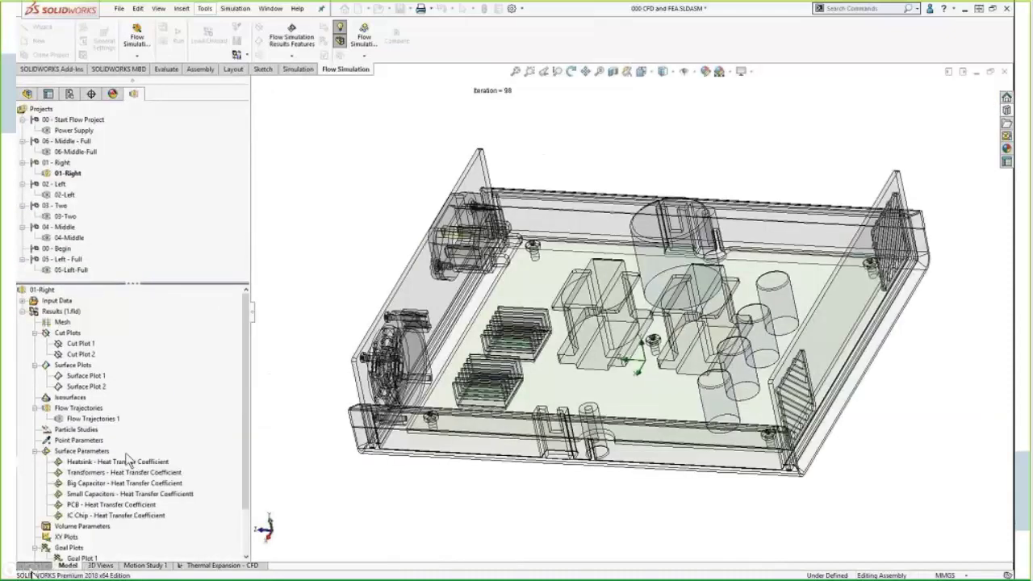
Step: Evaluate the Big Capacitor heat transfer coefficient, averaging 19.524 W/m²/K, and collapse Surface Parameters
{"action": "left_click", "coordinate": [95, 484]}
{"action": "right_click", "coordinate": [95, 485]}
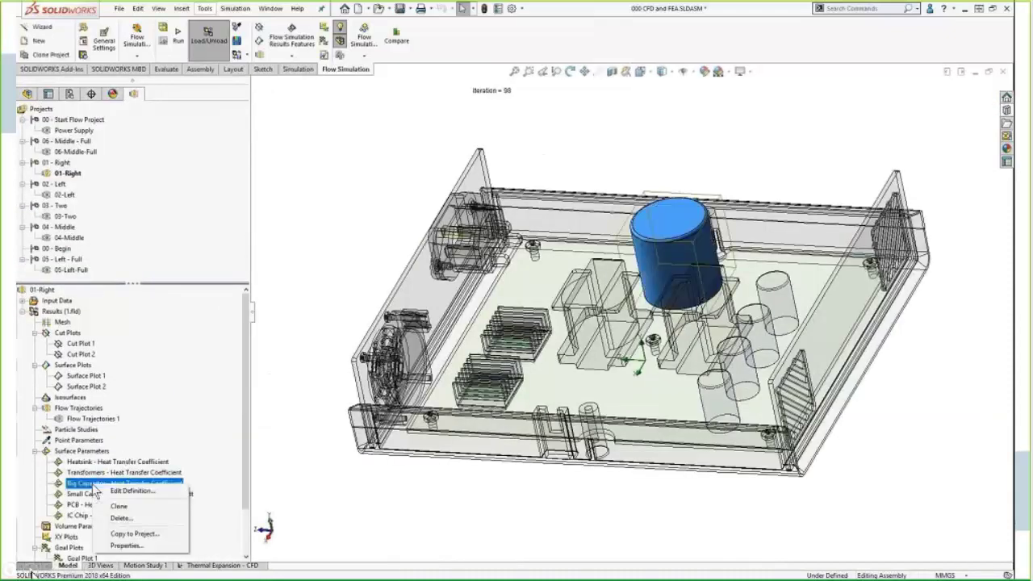
{"action": "left_click", "coordinate": [129, 491]}
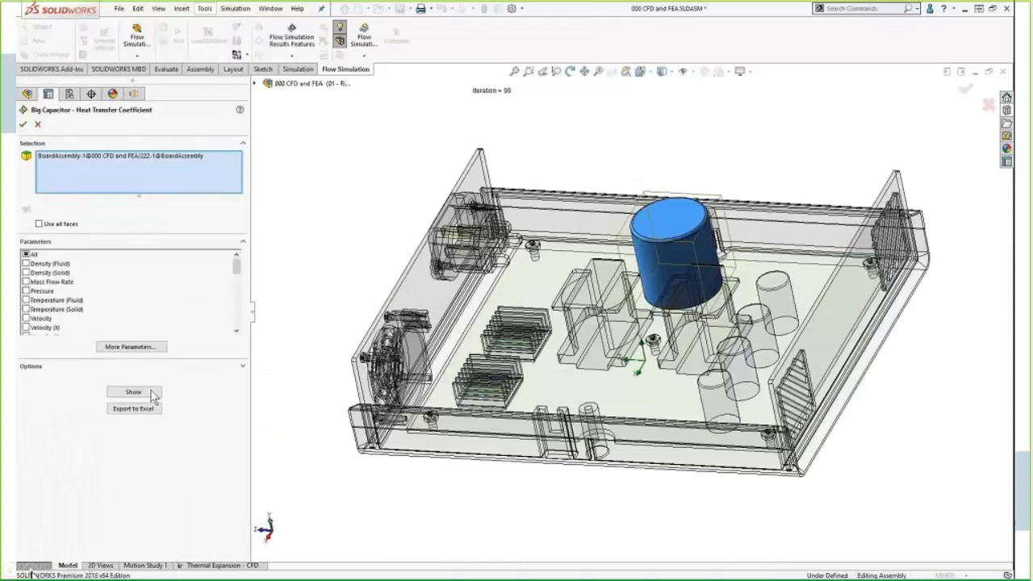
{"action": "left_click", "coordinate": [133, 392]}
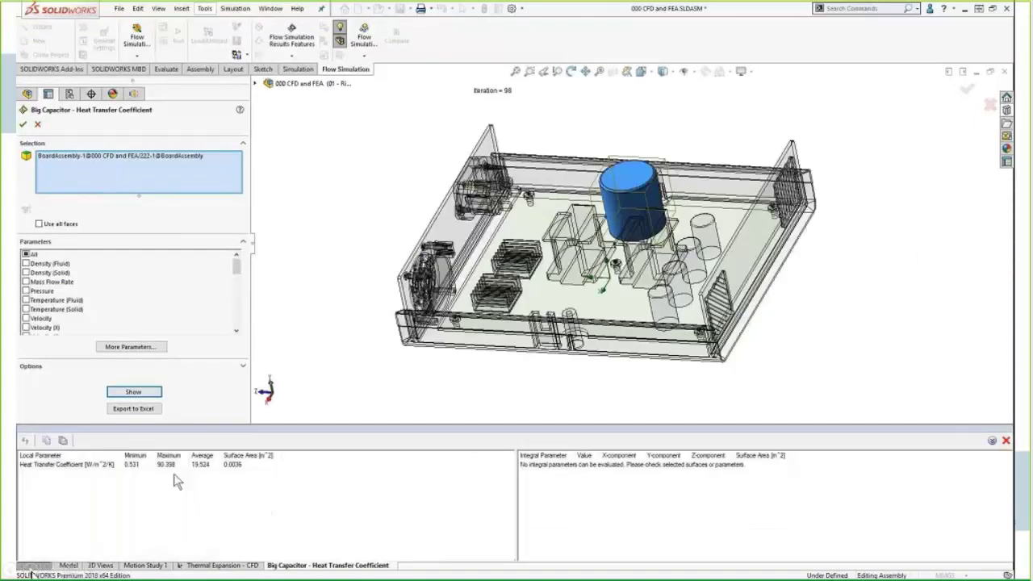
{"action": "left_click", "coordinate": [24, 125]}
{"action": "left_click", "coordinate": [35, 450]}
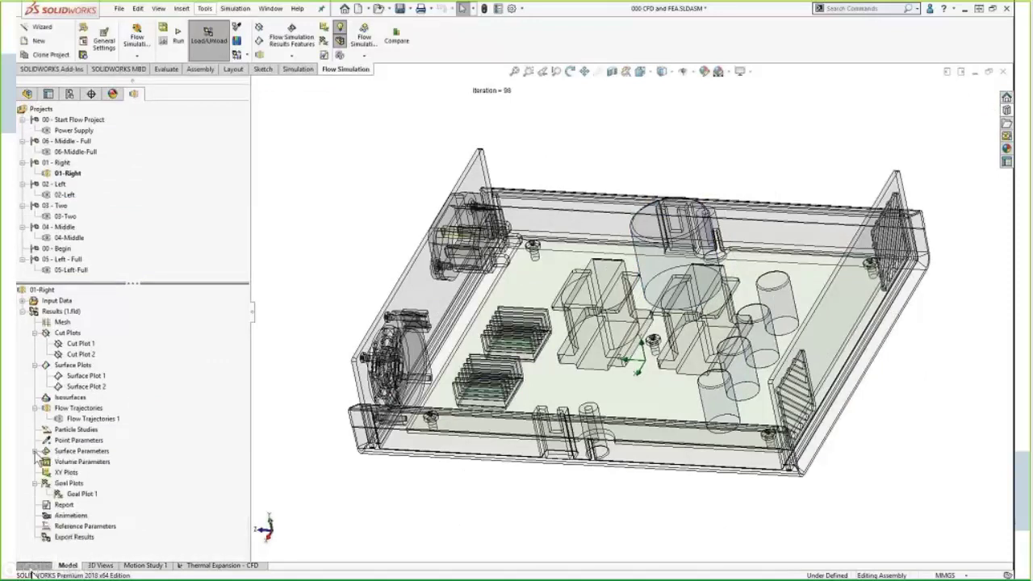
Step: Show the Goal Plot 1 summary: Chip 1 max 78.81 °C, Chip 2 max 118.74 °C
{"action": "right_click", "coordinate": [73, 494]}
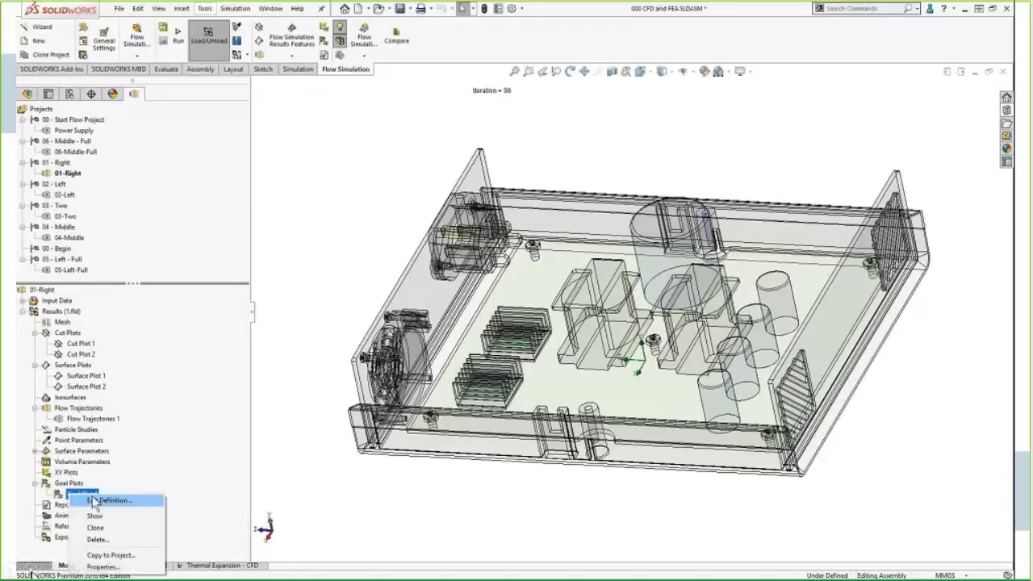
{"action": "left_click", "coordinate": [96, 502]}
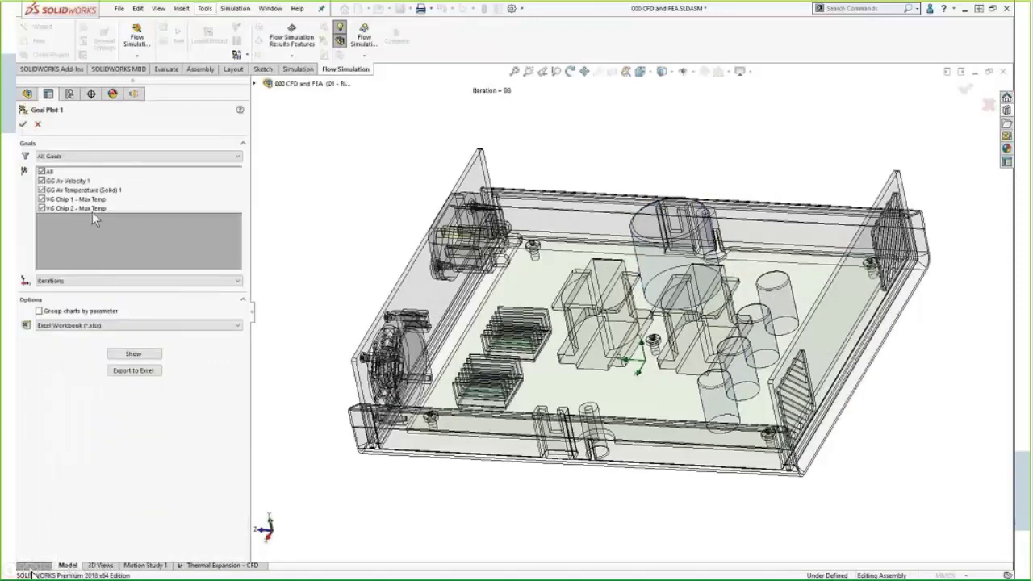
{"action": "left_click", "coordinate": [133, 355]}
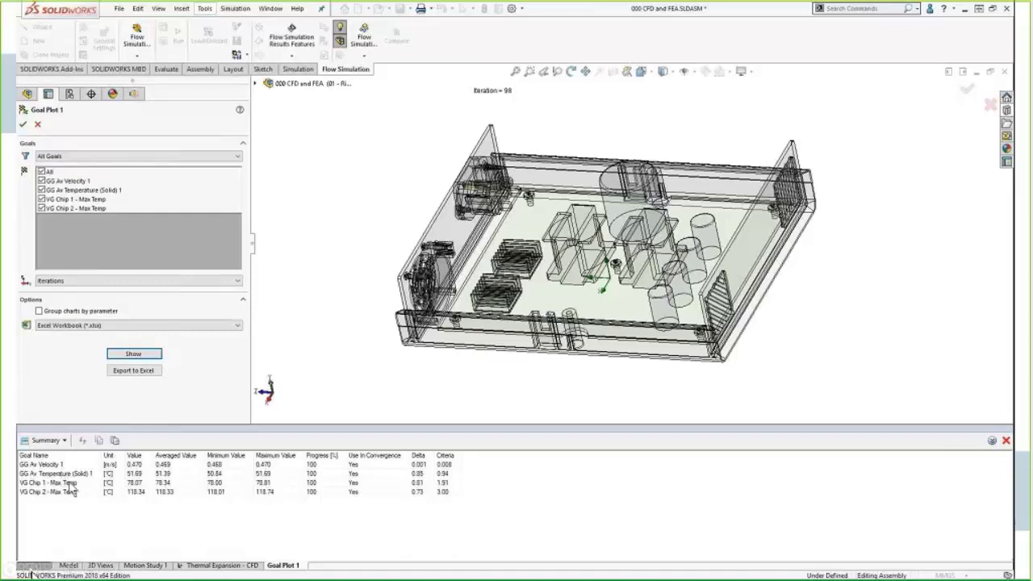
{"action": "left_click", "coordinate": [272, 482]}
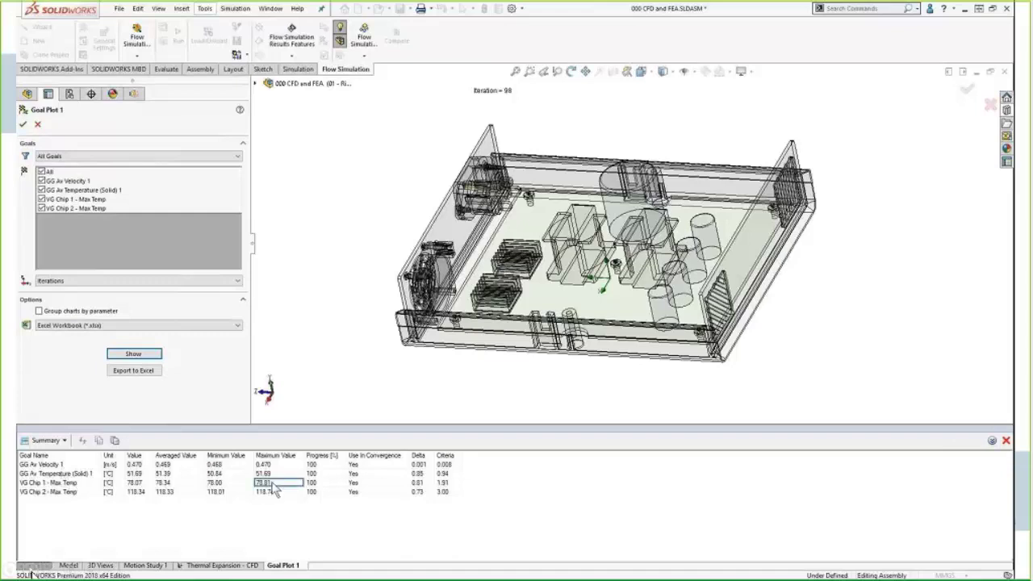
{"action": "left_click", "coordinate": [277, 493]}
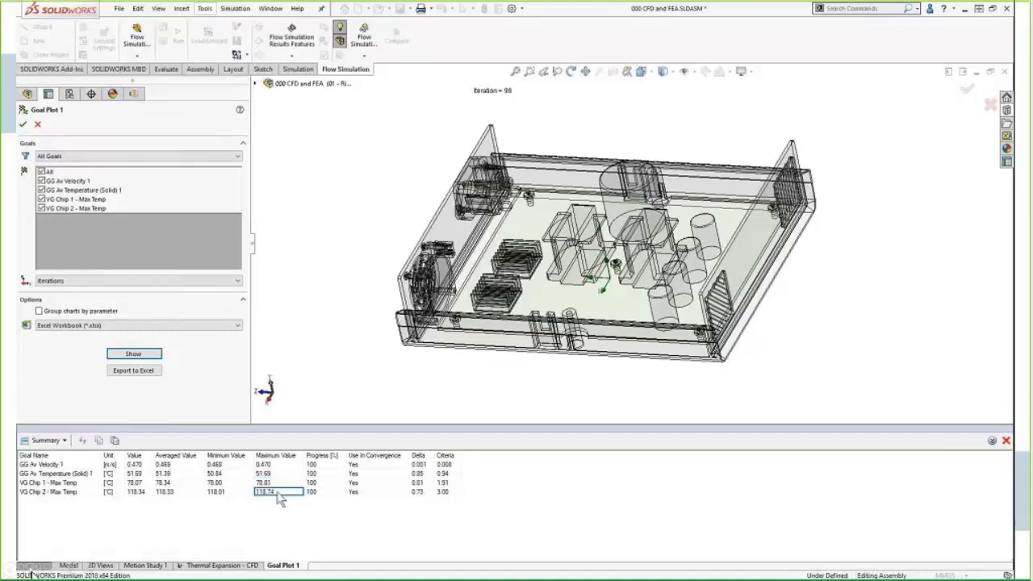
{"action": "left_click", "coordinate": [24, 124]}
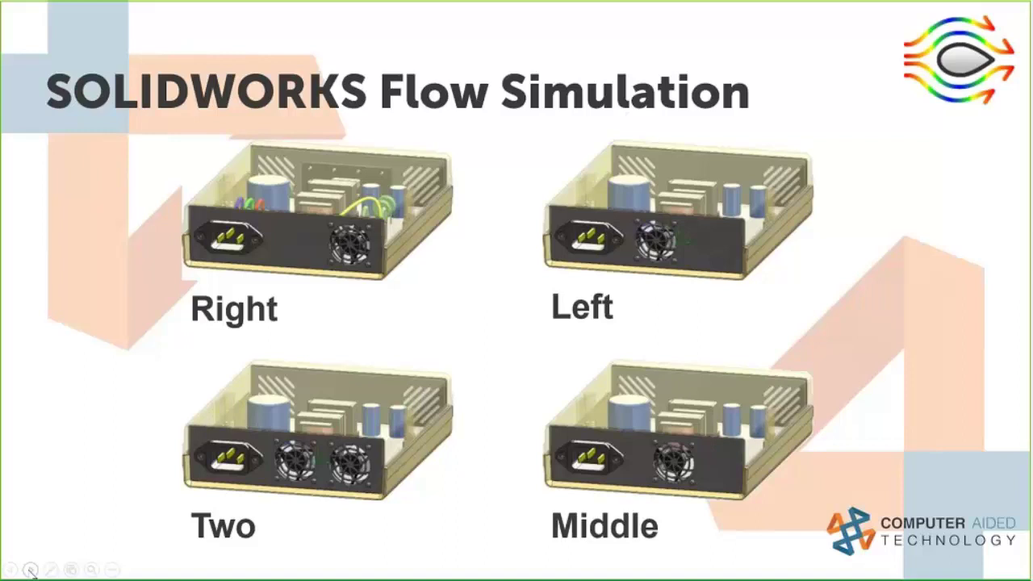
Step: Put the red X over the Right design image and advance to the next slide
{"action": "left_click", "coordinate": [80, 434]}
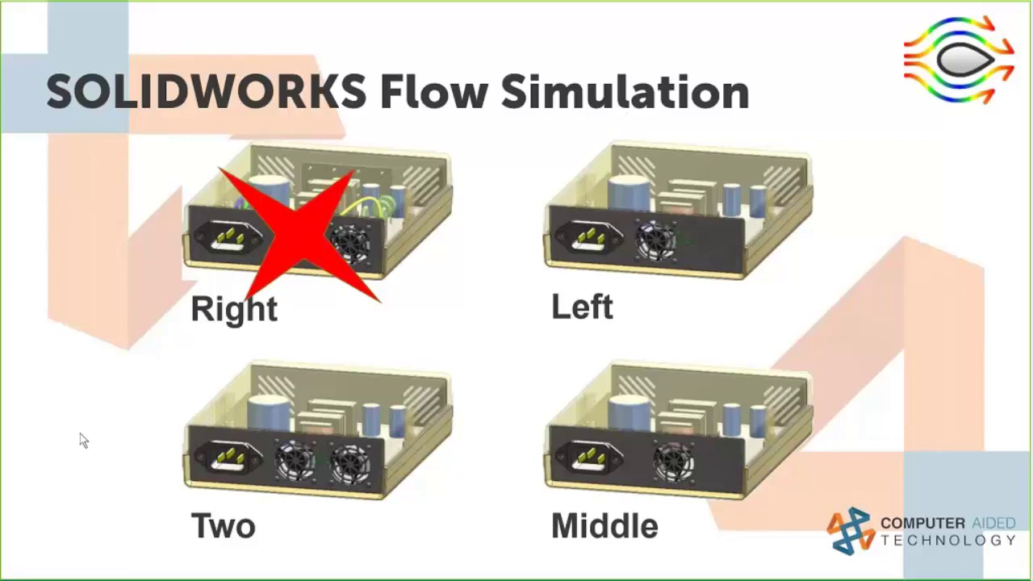
{"action": "left_click", "coordinate": [31, 569]}
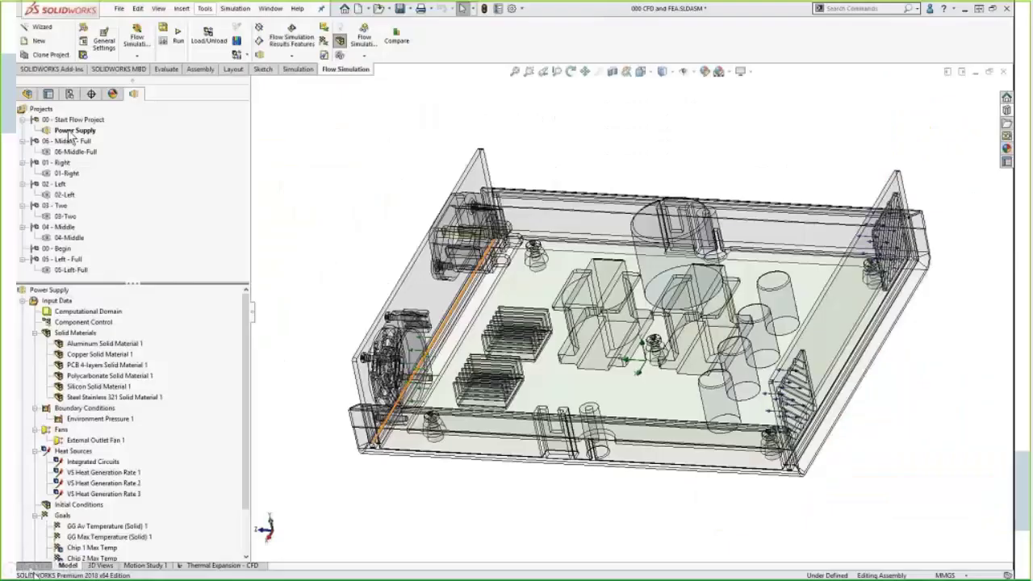
Step: Clone Power Supply as 'Left Fan Design' into configuration 02 - Left, with Copy results off
{"action": "right_click", "coordinate": [81, 130]}
{"action": "left_click", "coordinate": [109, 164]}
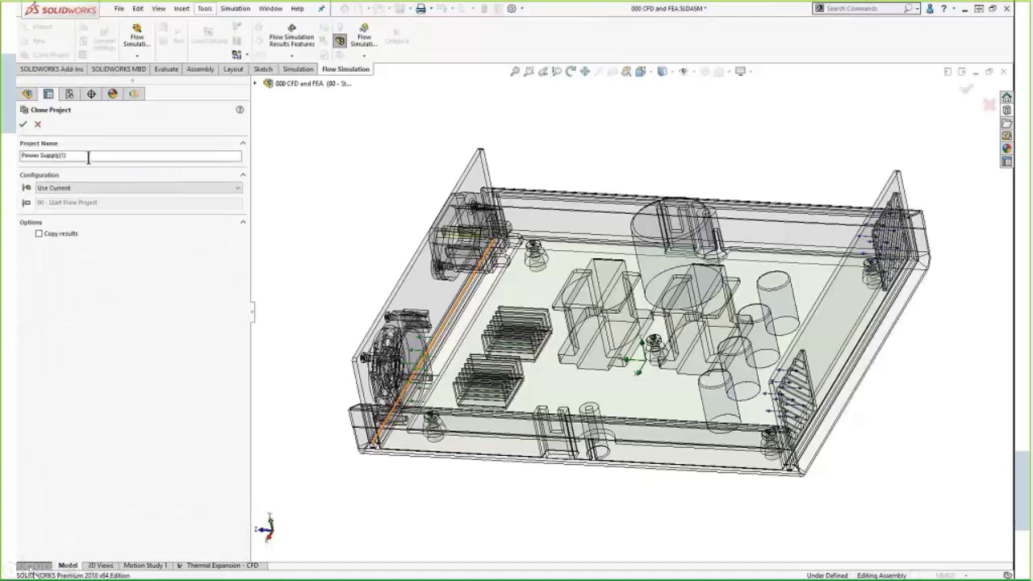
{"action": "type", "text": "Lef"}
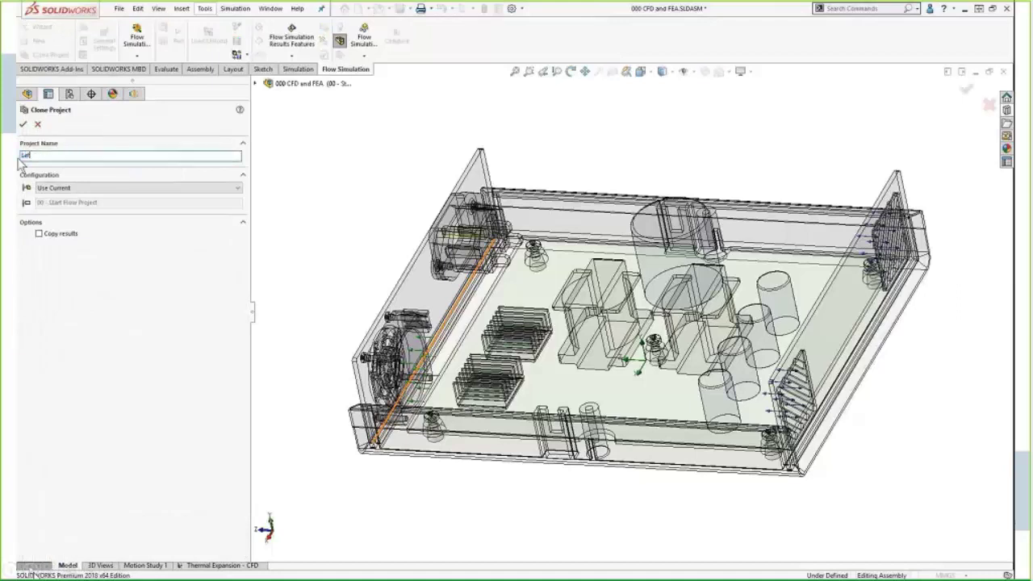
{"action": "type", "text": "t Fan Design"}
{"action": "left_click", "coordinate": [81, 187]}
{"action": "left_click", "coordinate": [72, 198]}
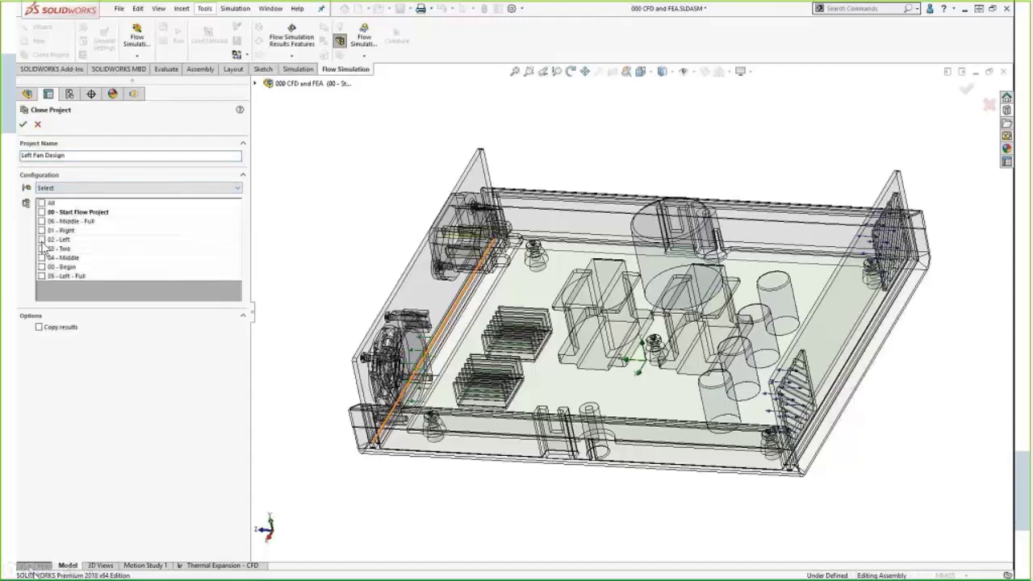
{"action": "left_click", "coordinate": [42, 239]}
{"action": "left_click", "coordinate": [38, 328]}
{"action": "left_click", "coordinate": [39, 328]}
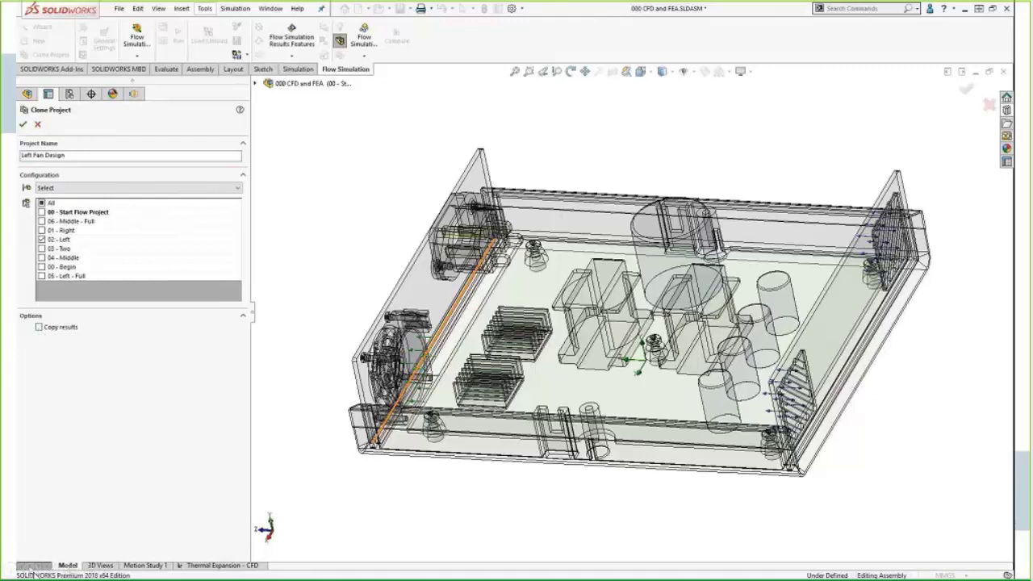
{"action": "left_click", "coordinate": [24, 125]}
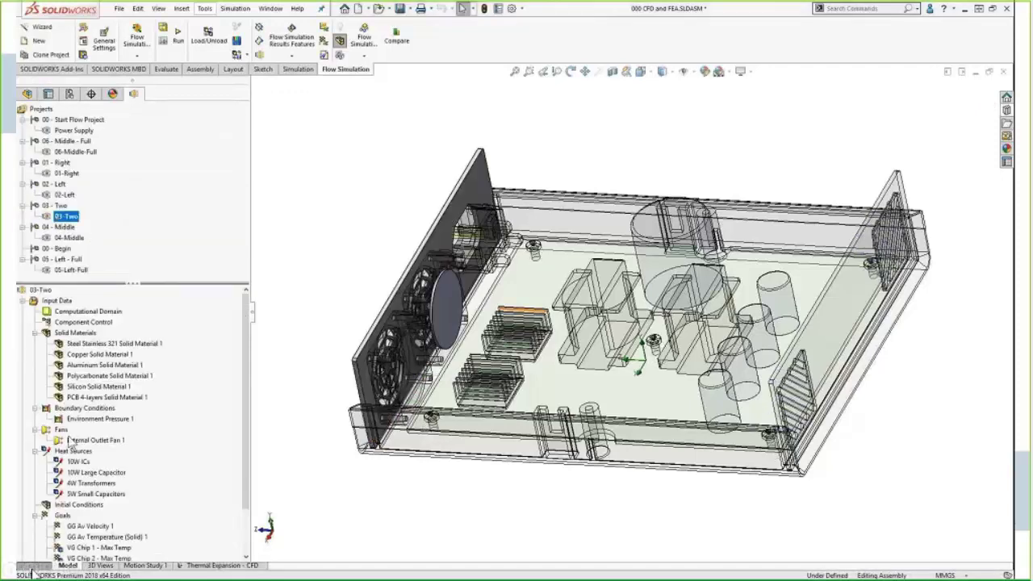
Step: Add an external outlet fan on the new fan face using the Papst DC Axial Series 400F 405F curve
{"action": "right_click", "coordinate": [47, 428]}
{"action": "key", "text": "Escape"}
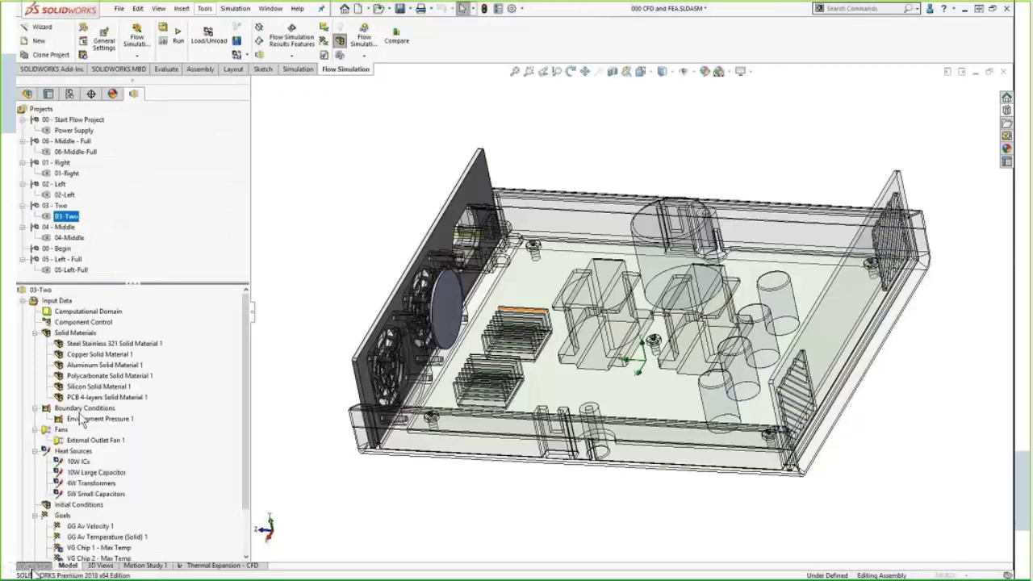
{"action": "left_click", "coordinate": [57, 162]}
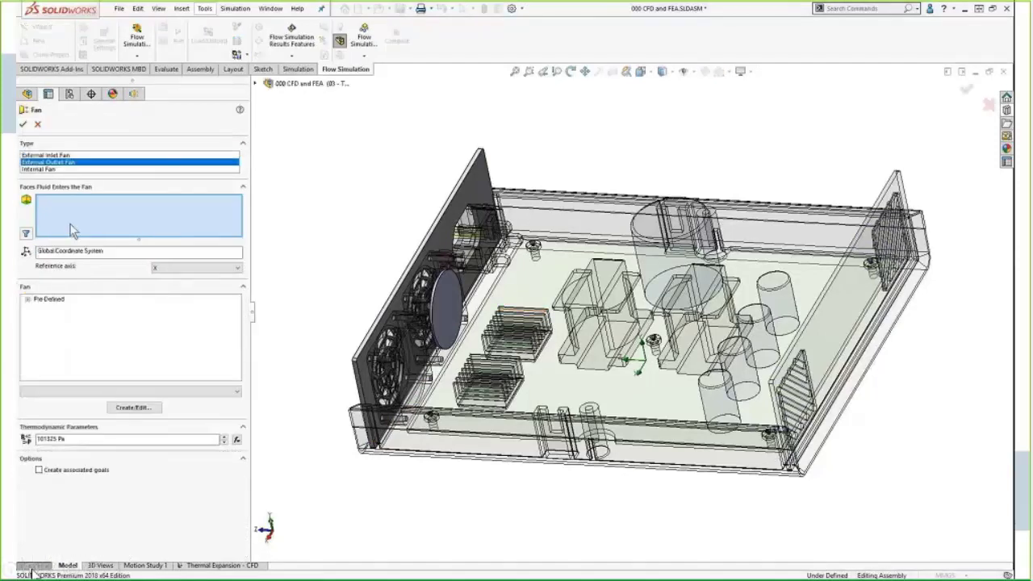
{"action": "left_click", "coordinate": [442, 302]}
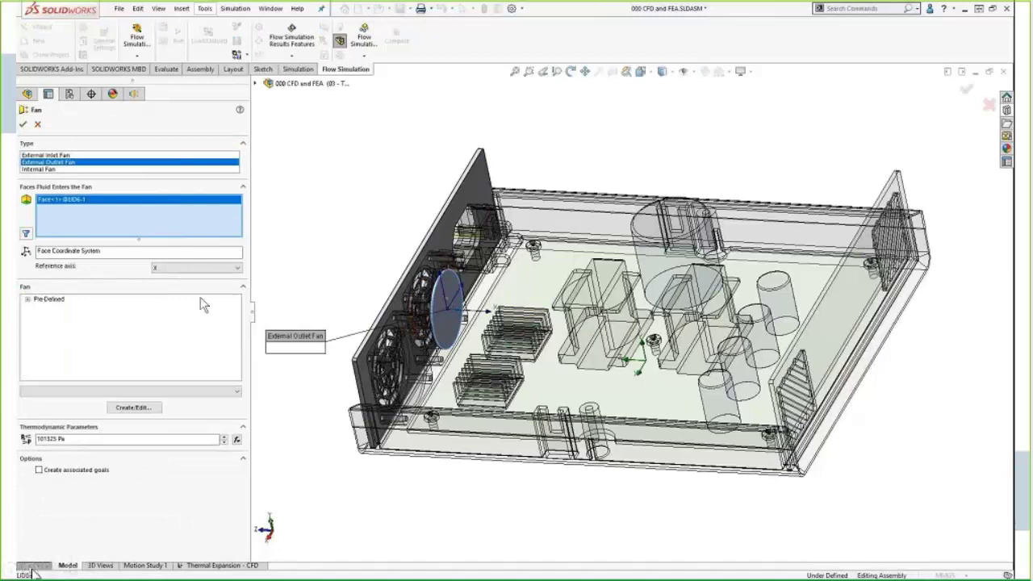
{"action": "left_click", "coordinate": [28, 299]}
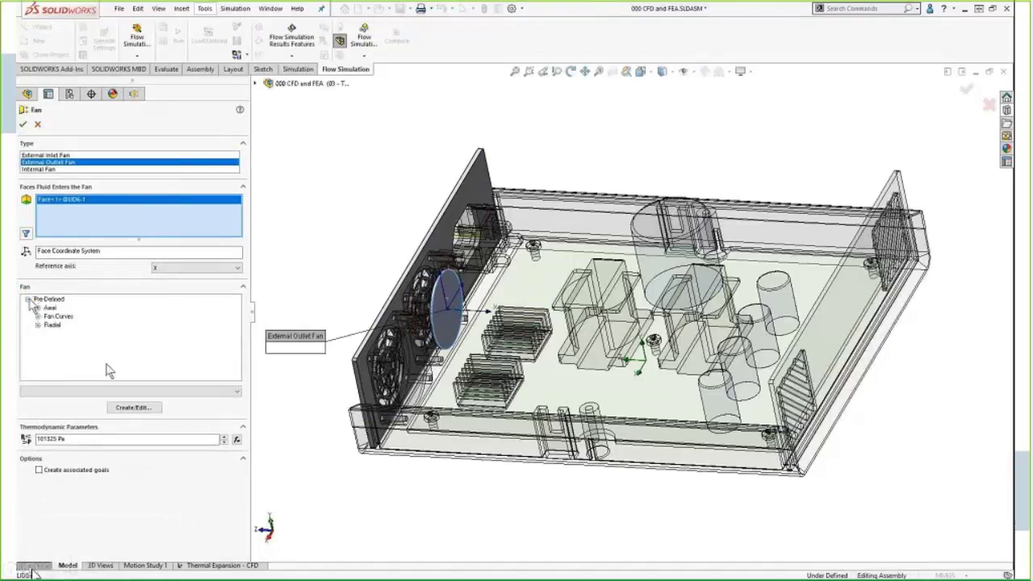
{"action": "left_click", "coordinate": [38, 317]}
{"action": "left_click", "coordinate": [47, 324]}
{"action": "left_click", "coordinate": [58, 342]}
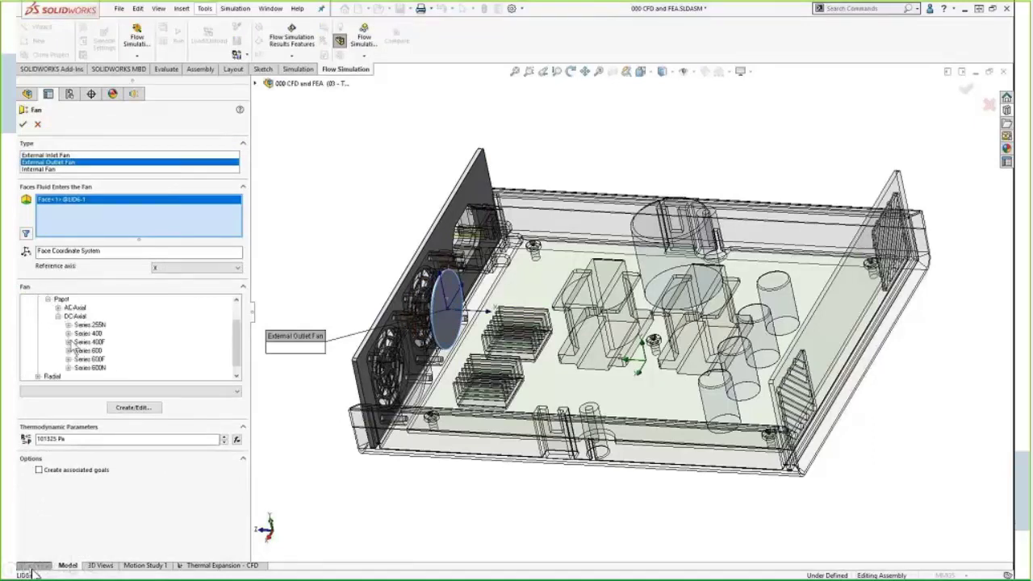
{"action": "left_click", "coordinate": [69, 368]}
{"action": "left_click", "coordinate": [78, 351]}
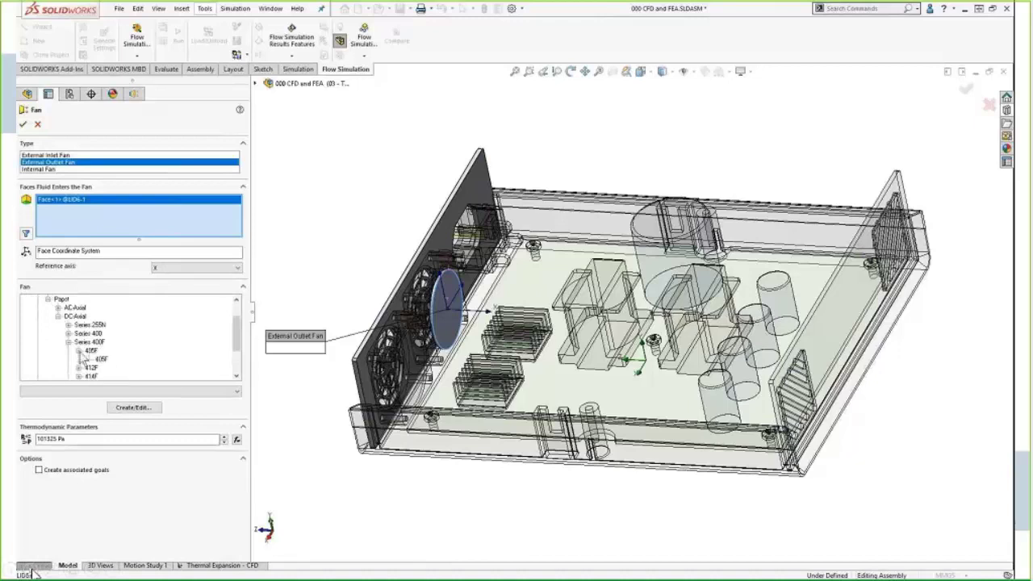
{"action": "left_click", "coordinate": [96, 359]}
{"action": "left_click", "coordinate": [23, 124]}
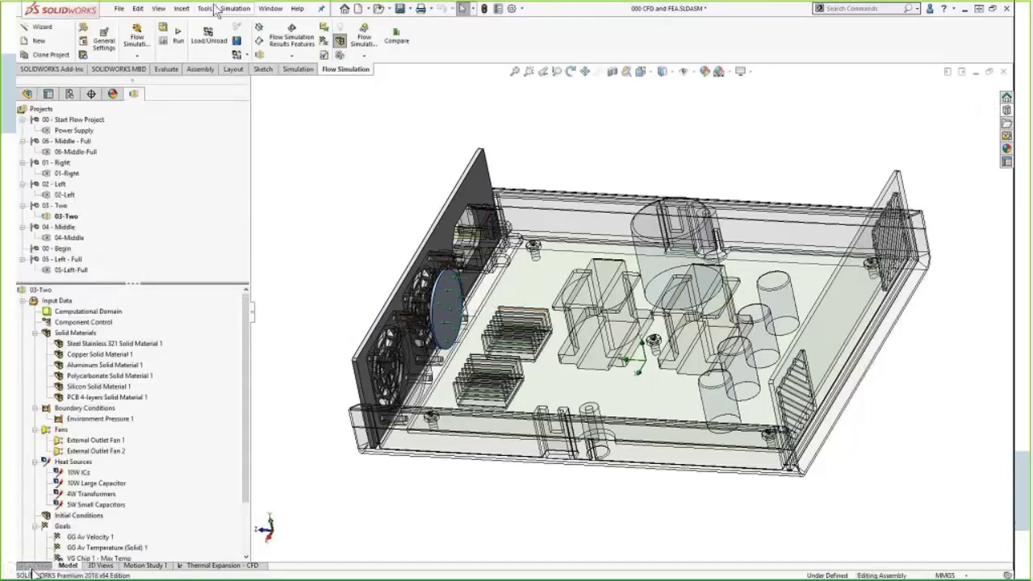
Step: Open the Flow Simulation Batch Run setup from the Tools menu
{"action": "left_click", "coordinate": [208, 9]}
{"action": "mouse_move", "coordinate": [245, 62]}
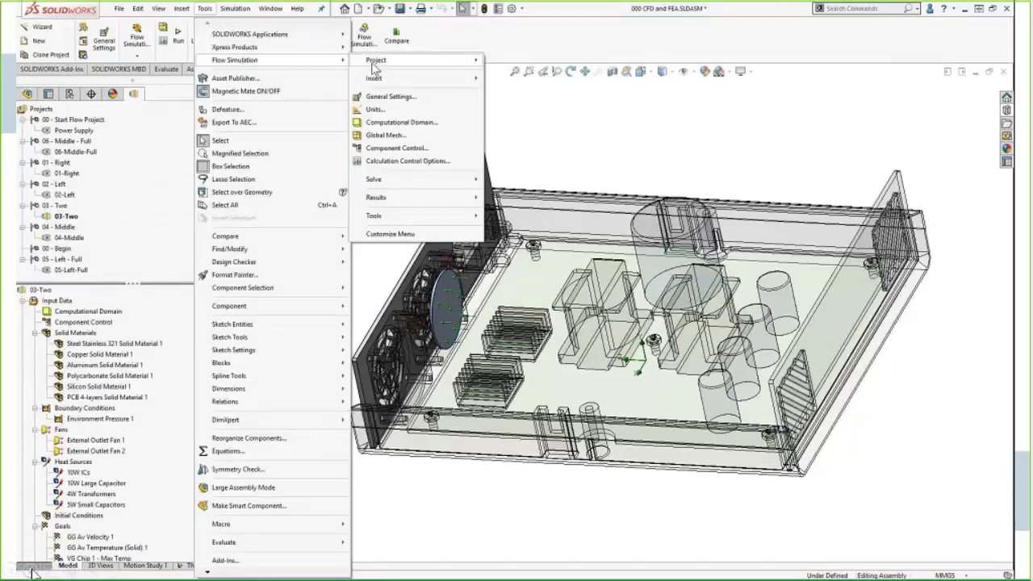
{"action": "mouse_move", "coordinate": [375, 180]}
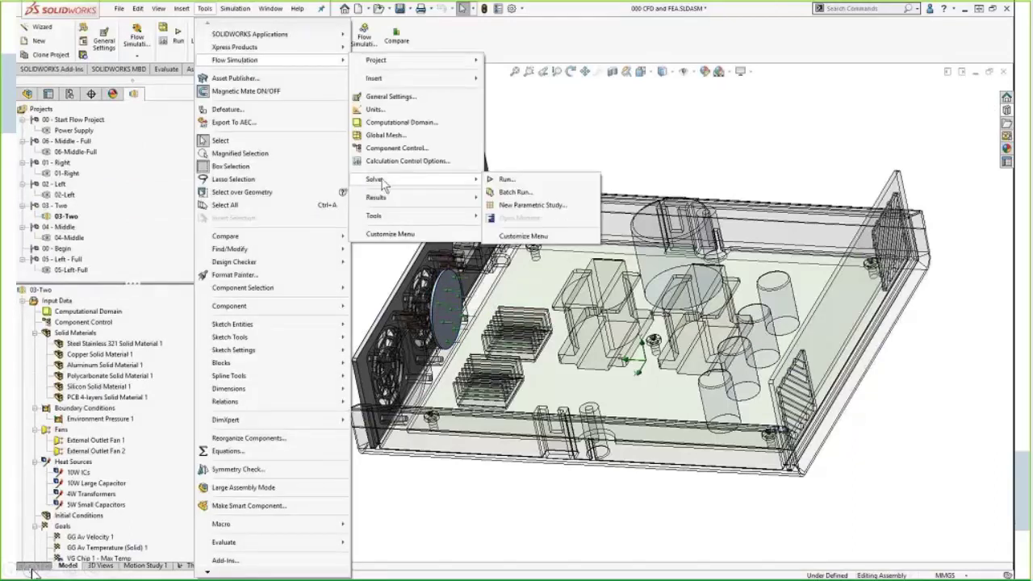
{"action": "left_click", "coordinate": [534, 194]}
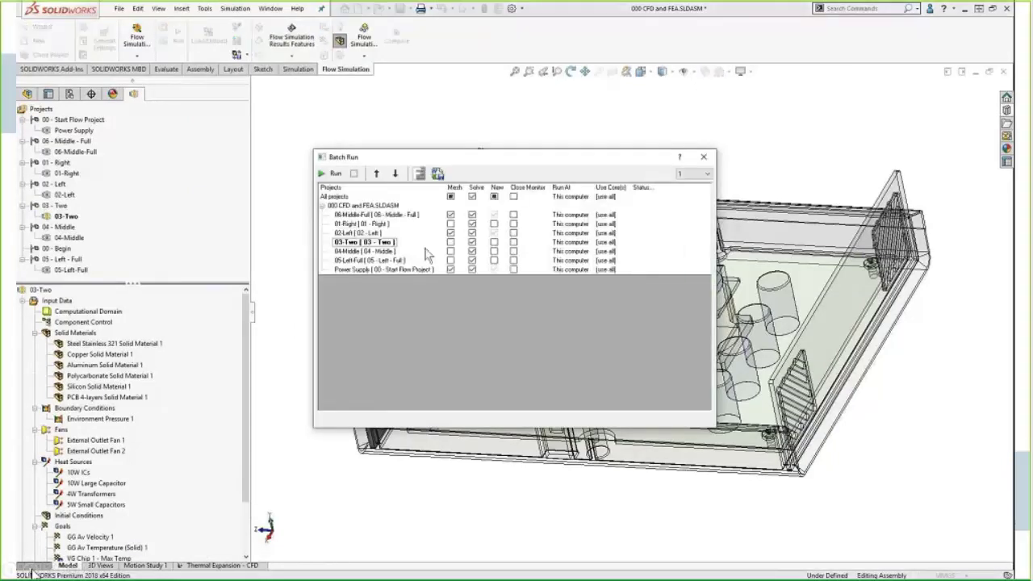
Step: Set the batch to mesh and solve only 02-Left, 03-Two and 04-Middle on 2 cores
{"action": "left_click", "coordinate": [451, 233]}
{"action": "left_click", "coordinate": [451, 214]}
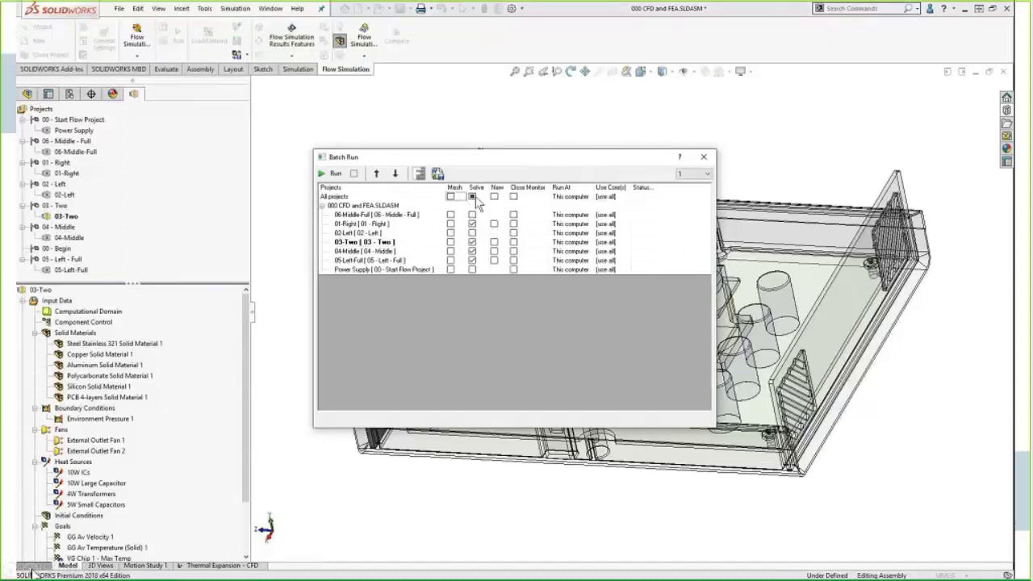
{"action": "left_click", "coordinate": [472, 196]}
{"action": "left_click", "coordinate": [451, 232]}
{"action": "left_click", "coordinate": [472, 233]}
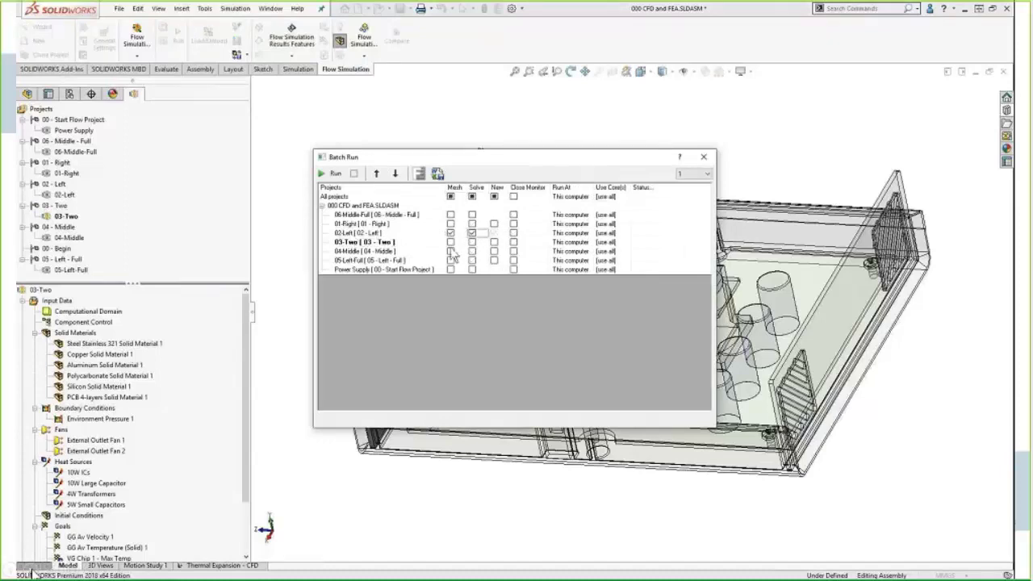
{"action": "left_click", "coordinate": [450, 242]}
{"action": "left_click", "coordinate": [472, 242]}
{"action": "left_click", "coordinate": [450, 250]}
{"action": "left_click", "coordinate": [472, 252]}
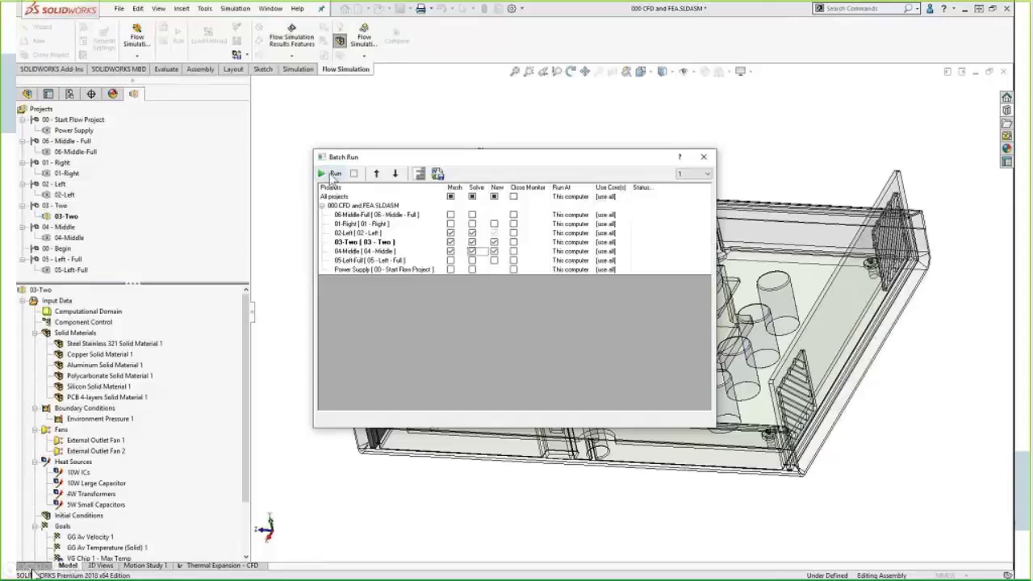
{"action": "left_click", "coordinate": [694, 173]}
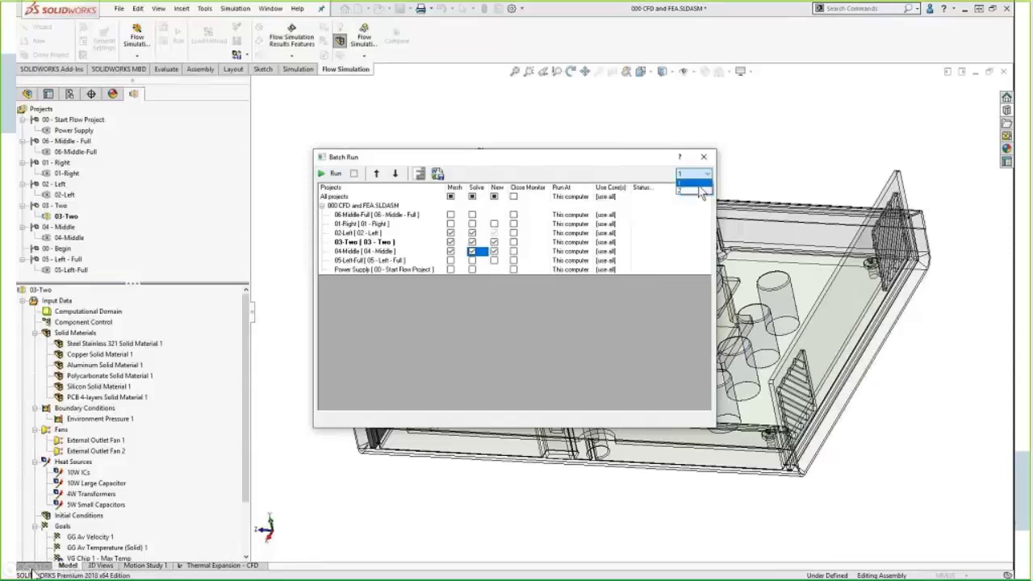
{"action": "left_click", "coordinate": [697, 191]}
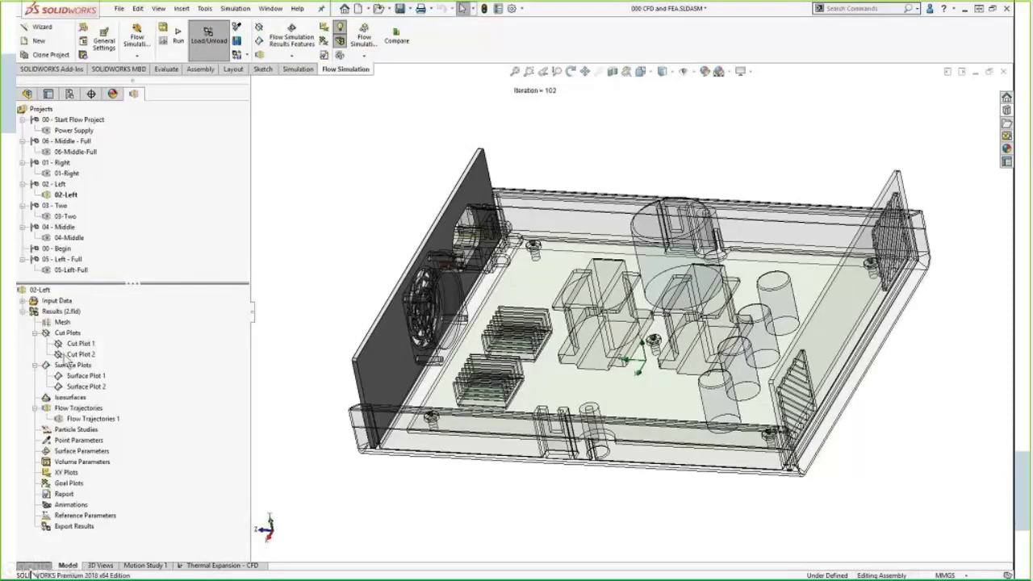
Step: Show the Cut Plot 2 temperature contour on the 02-Left model
{"action": "right_click", "coordinate": [79, 353]}
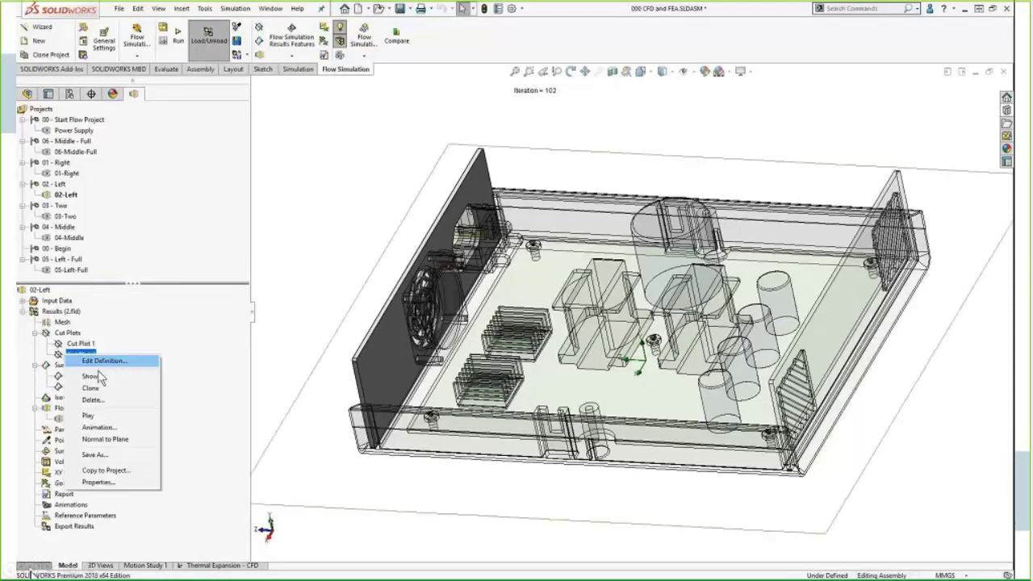
{"action": "left_click", "coordinate": [91, 376]}
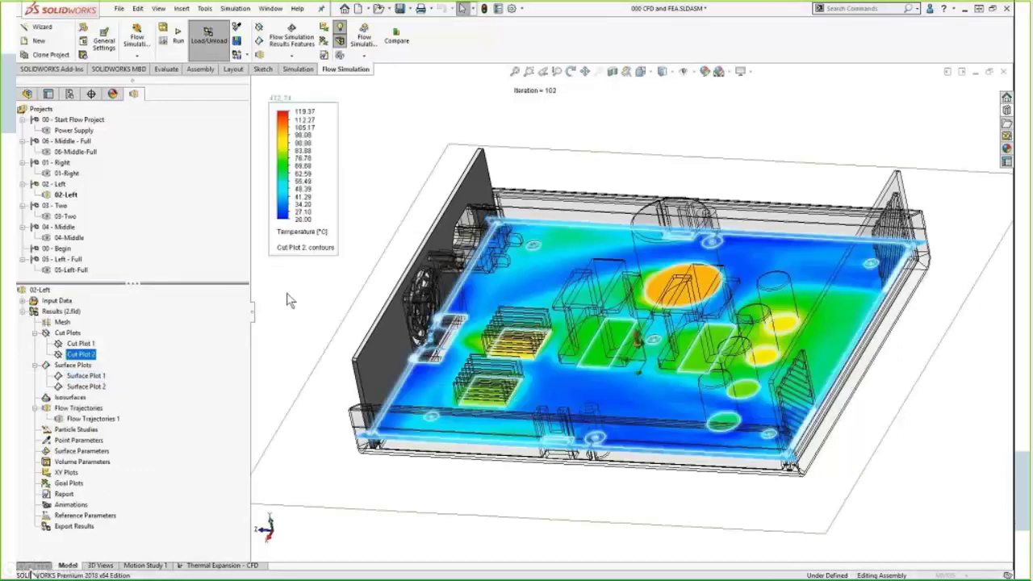
{"action": "left_click", "coordinate": [306, 302]}
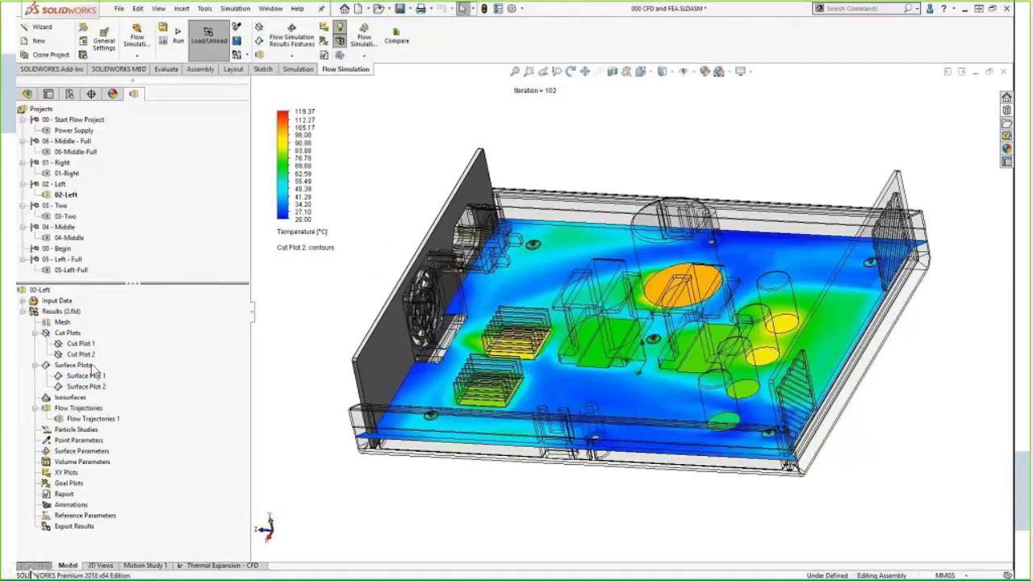
Step: Create Goal Plot 1 with all goals, checking VG Chip 1 and 2 maximum temperatures, then open Compare
{"action": "double_click", "coordinate": [69, 483]}
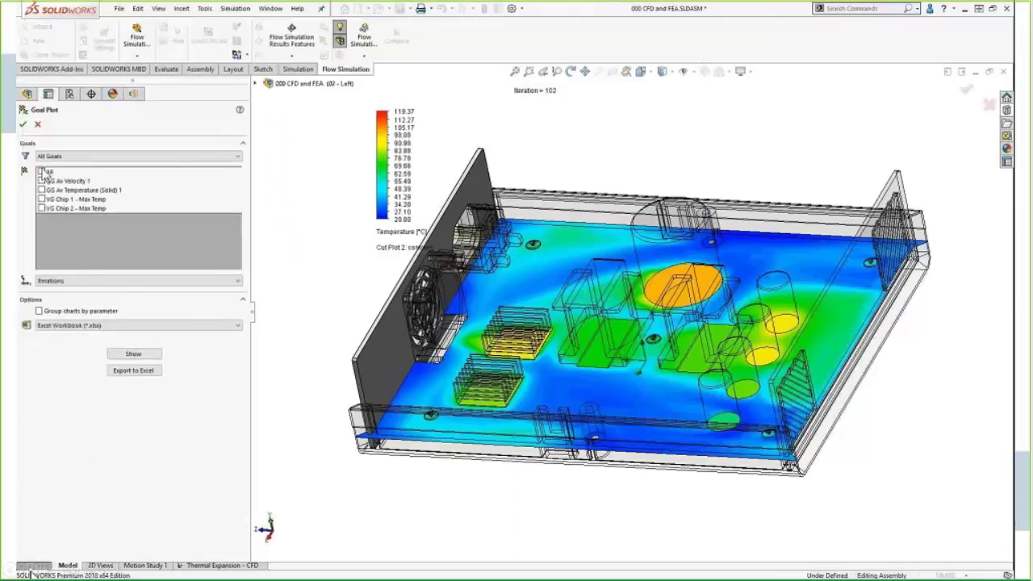
{"action": "left_click", "coordinate": [42, 171]}
{"action": "left_click", "coordinate": [133, 354]}
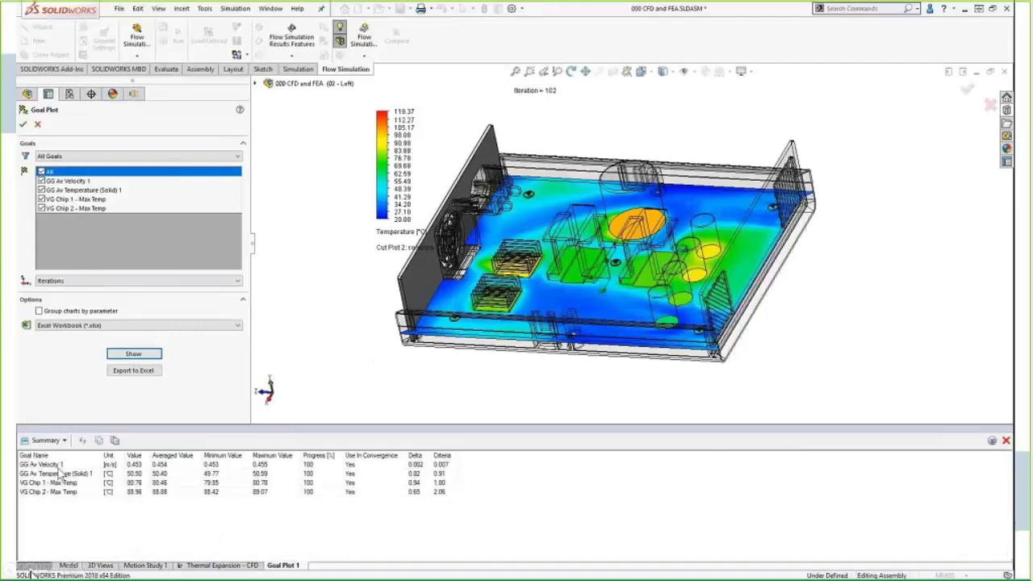
{"action": "left_click", "coordinate": [274, 491]}
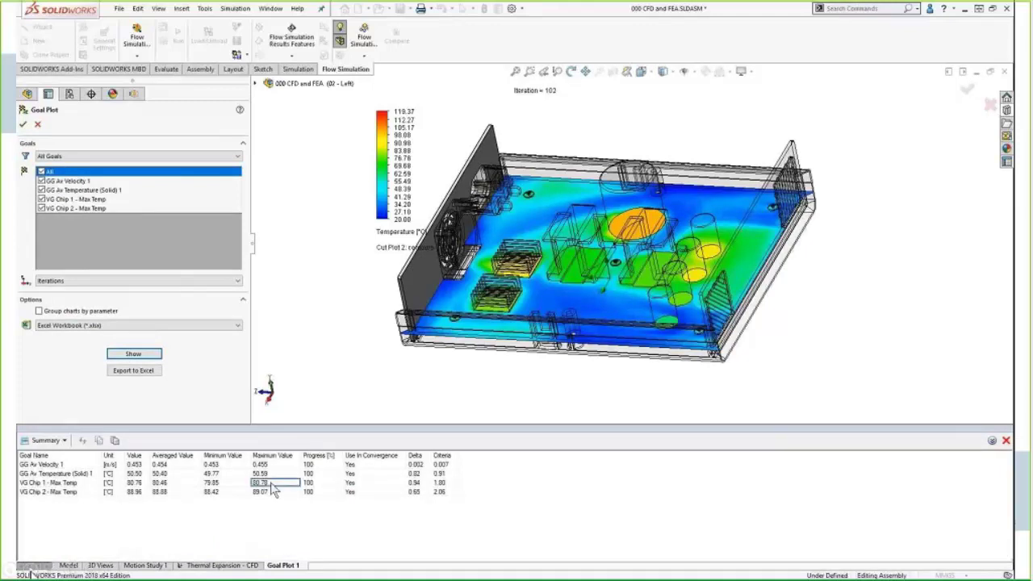
{"action": "left_click", "coordinate": [273, 483]}
{"action": "left_click", "coordinate": [24, 125]}
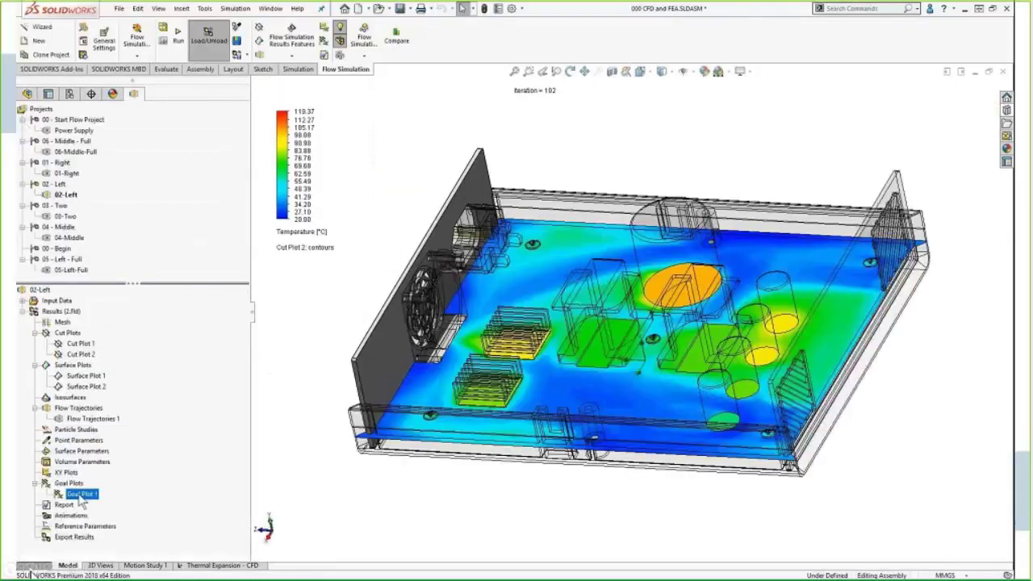
{"action": "left_click", "coordinate": [396, 42]}
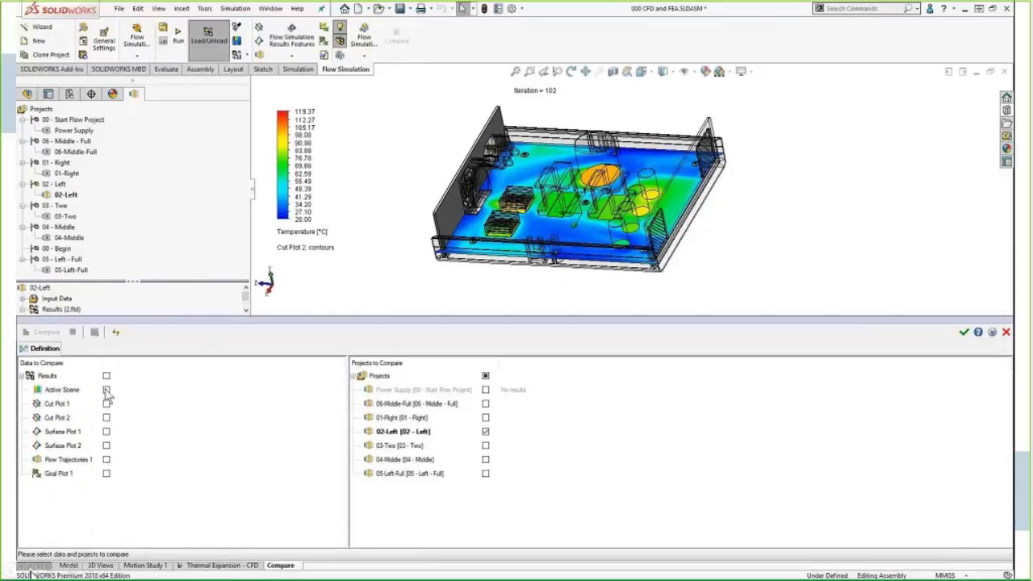
Step: Compare Goal Plot 1 of 02-Left against 01-Right, 03-Two and 04-Middle, and view the resulting table
{"action": "left_click", "coordinate": [106, 474]}
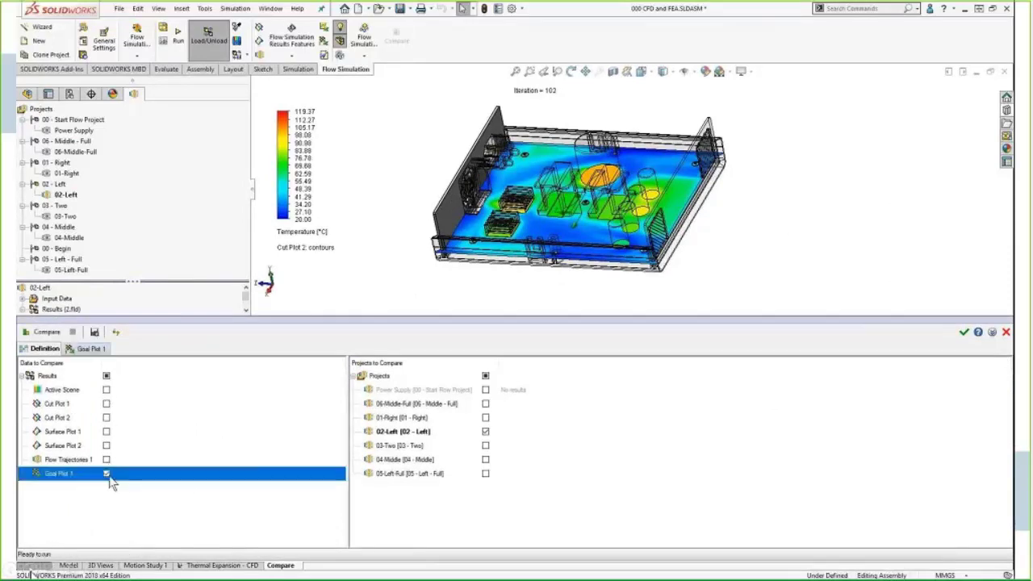
{"action": "left_click", "coordinate": [485, 417]}
{"action": "left_click", "coordinate": [485, 445]}
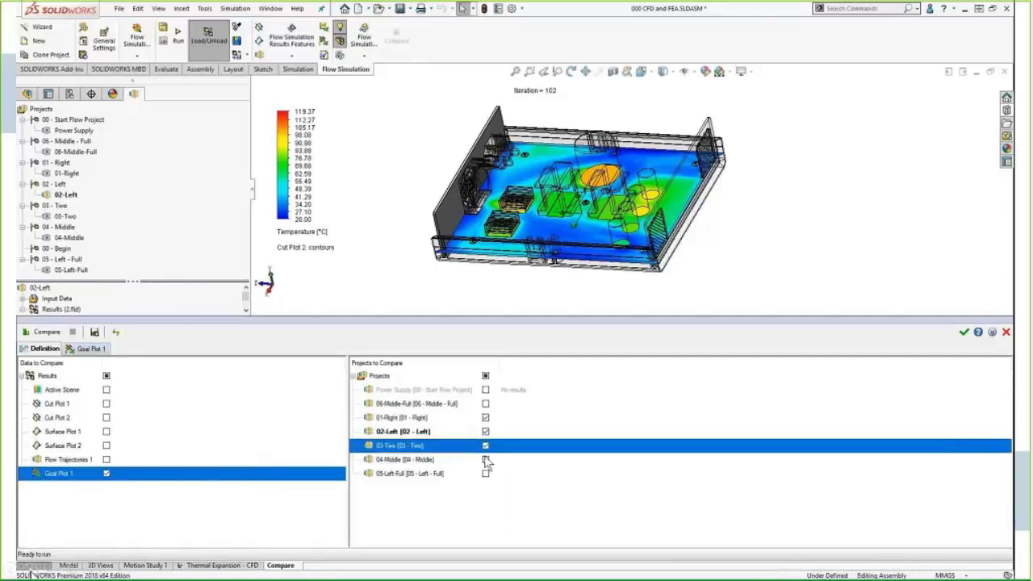
{"action": "left_click", "coordinate": [485, 459]}
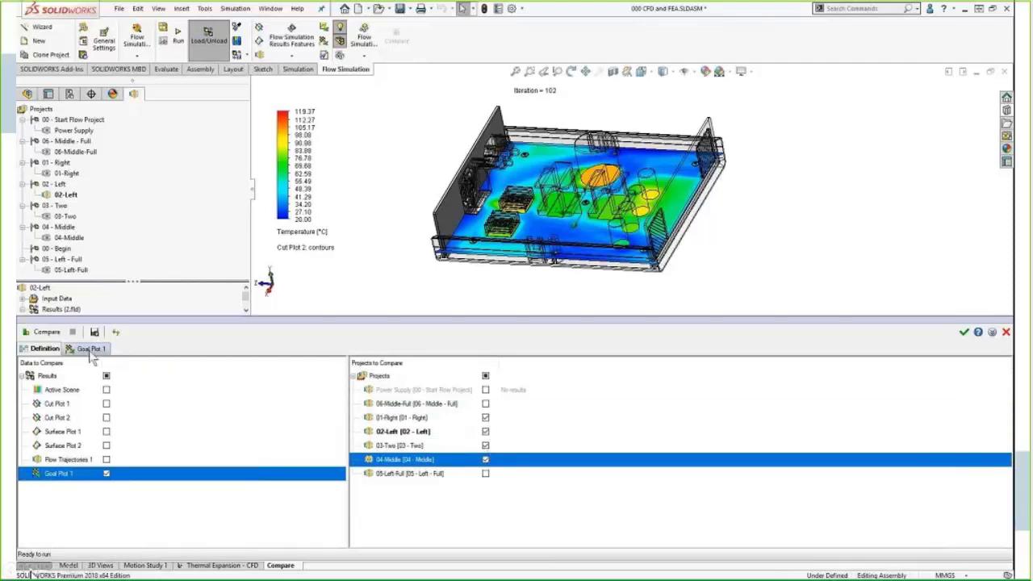
{"action": "left_click", "coordinate": [50, 334]}
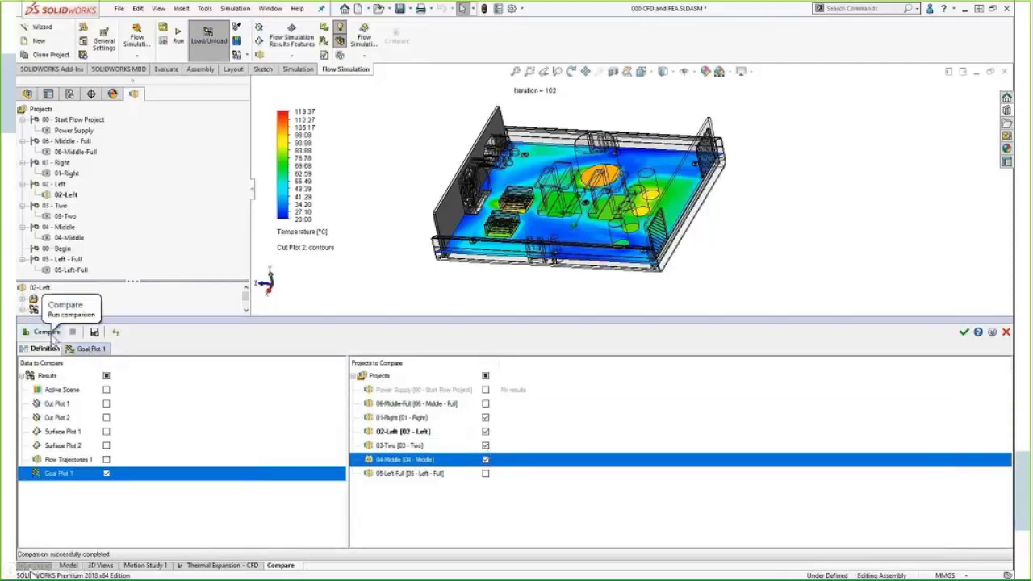
{"action": "left_click", "coordinate": [91, 348]}
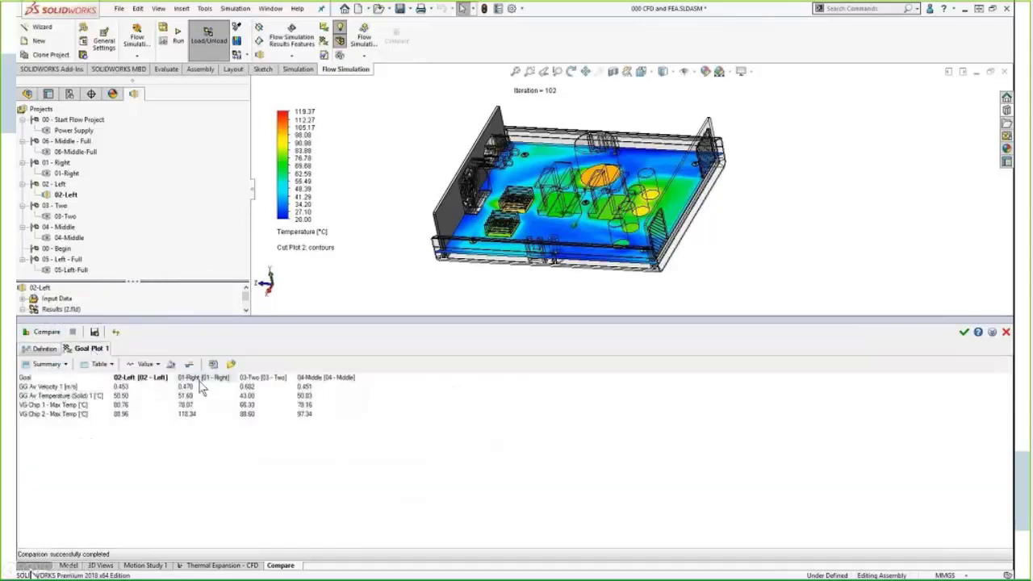
Step: Review the 01-Right, 02-Left, 03-Two and 04-Middle goal columns, then close the comparison
{"action": "left_click_drag", "start_coordinate": [202, 387], "coordinate": [199, 413]}
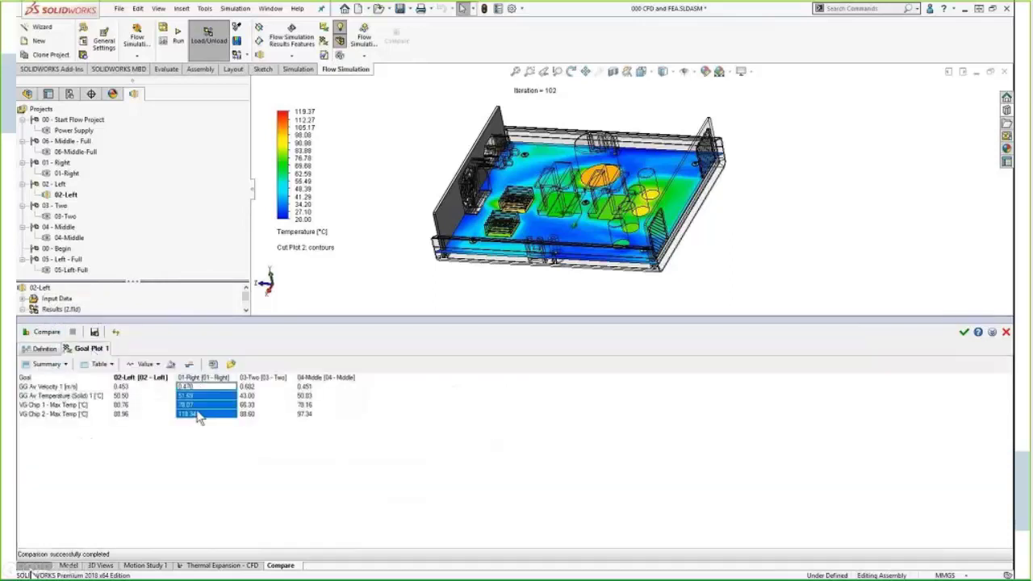
{"action": "left_click_drag", "start_coordinate": [121, 387], "coordinate": [135, 415]}
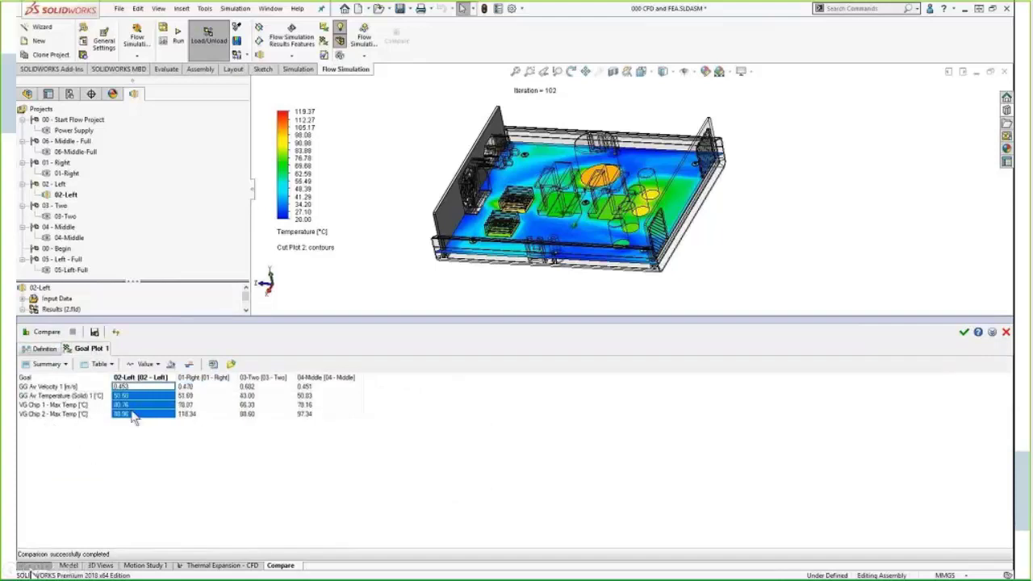
{"action": "left_click_drag", "start_coordinate": [257, 386], "coordinate": [258, 413]}
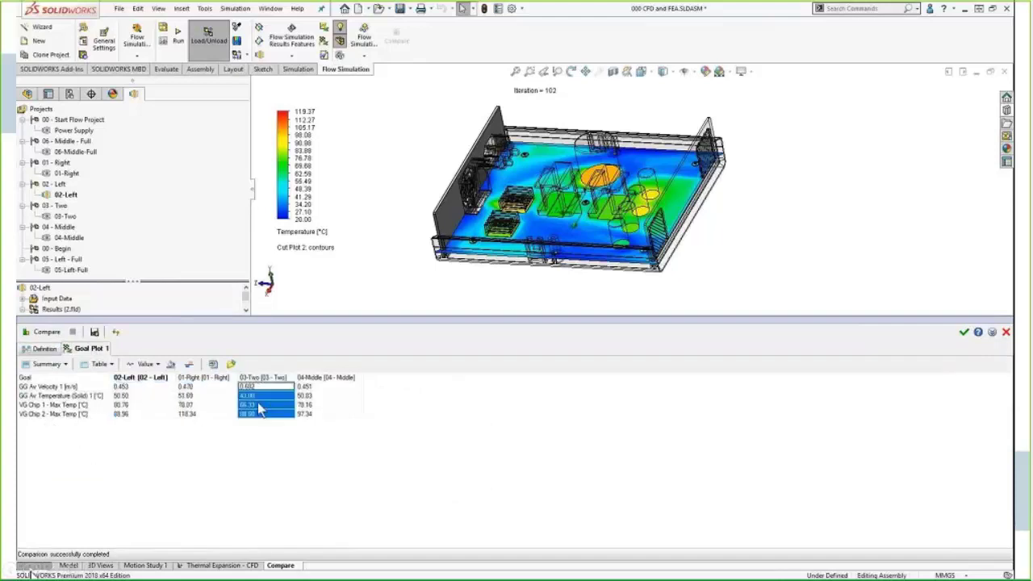
{"action": "left_click", "coordinate": [345, 379]}
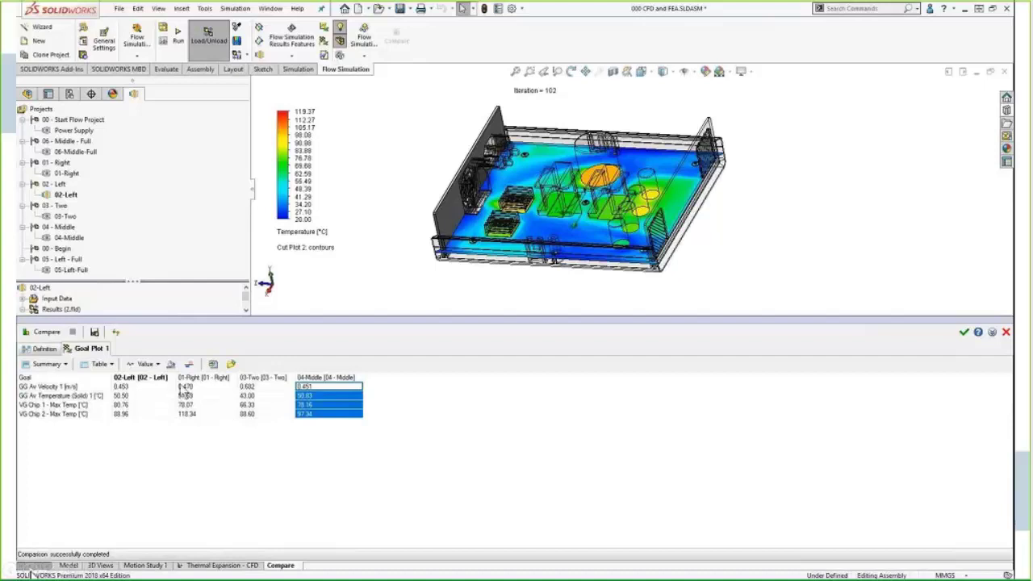
{"action": "left_click", "coordinate": [1005, 331]}
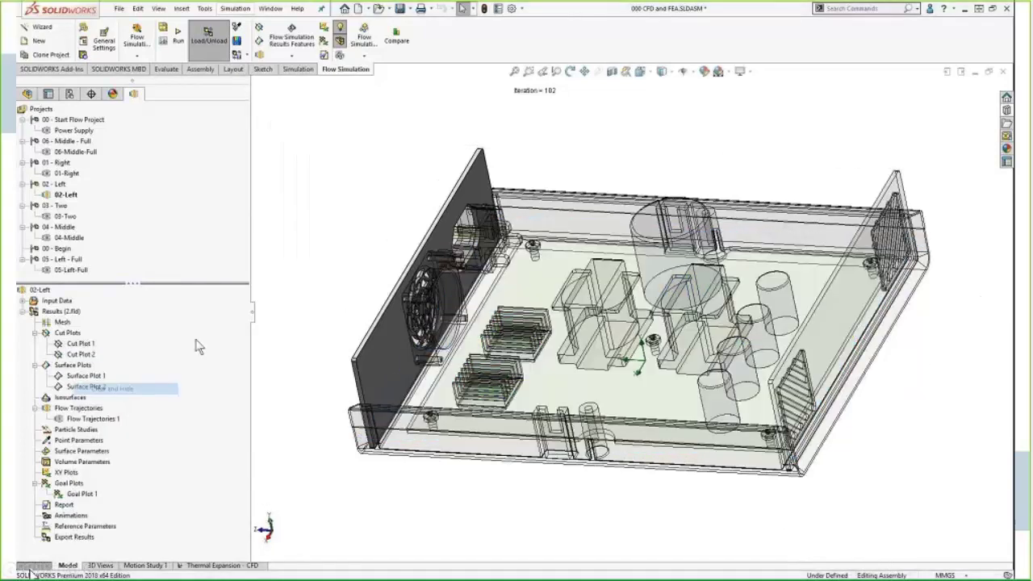
Step: Set the model transparency to zero so the enclosure displays opaque
{"action": "left_click", "coordinate": [340, 56]}
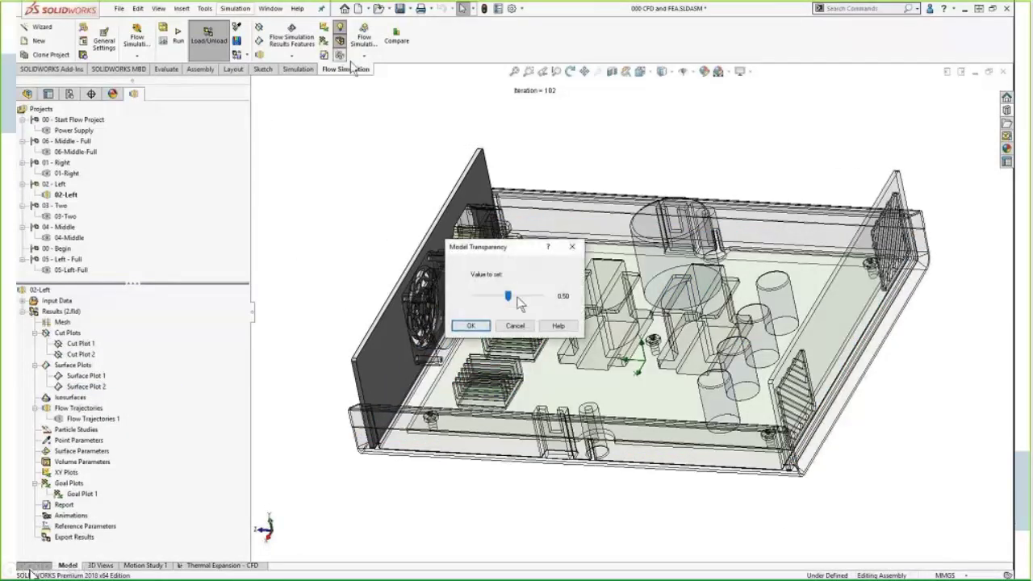
{"action": "left_click_drag", "start_coordinate": [520, 297], "coordinate": [472, 300]}
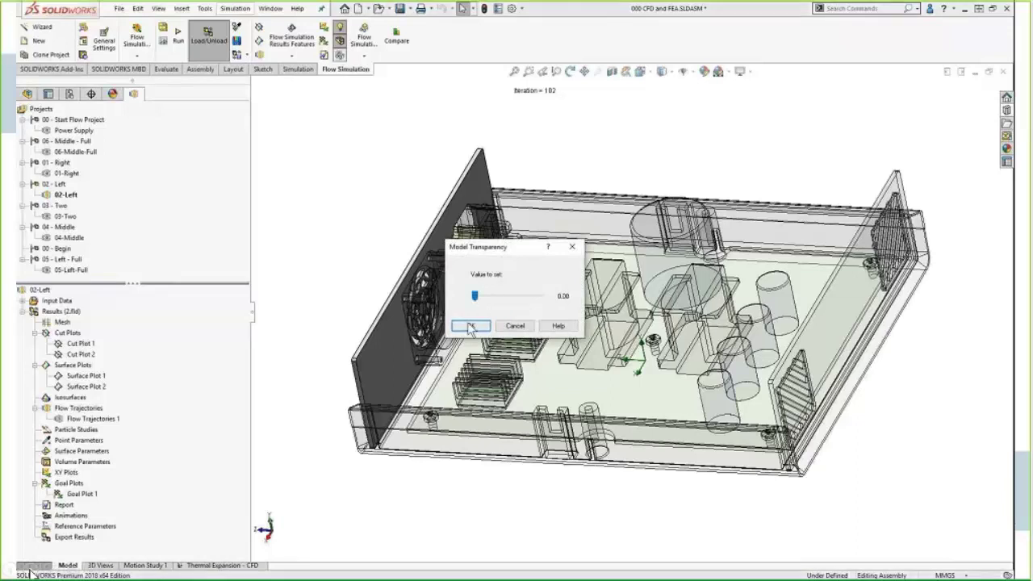
{"action": "left_click", "coordinate": [470, 327]}
Step: Activate 05 - Left - Full, then 06 - Middle - Full, making the 06-Middle-Full flow project current
{"action": "left_click", "coordinate": [69, 94]}
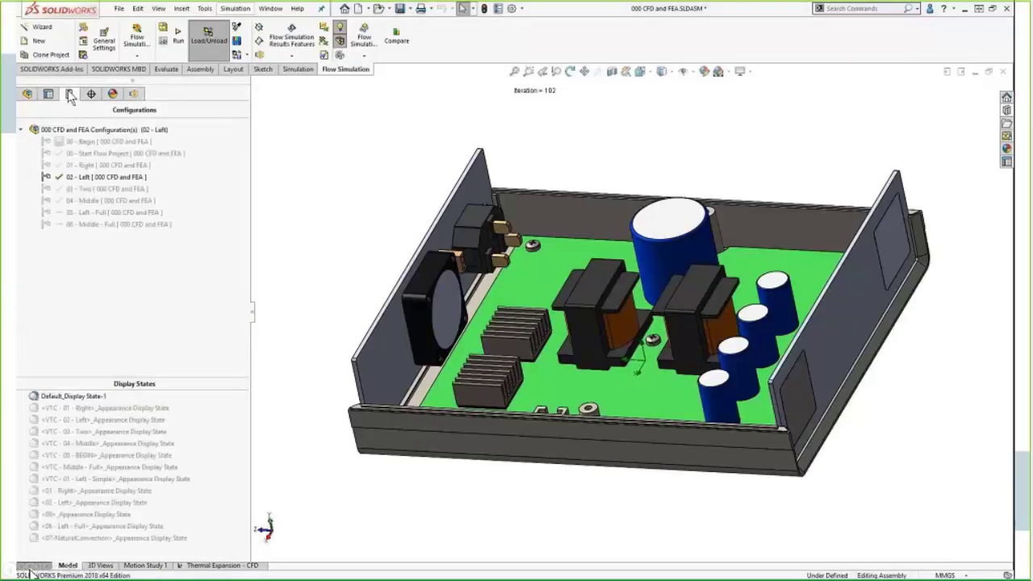
{"action": "double_click", "coordinate": [100, 212]}
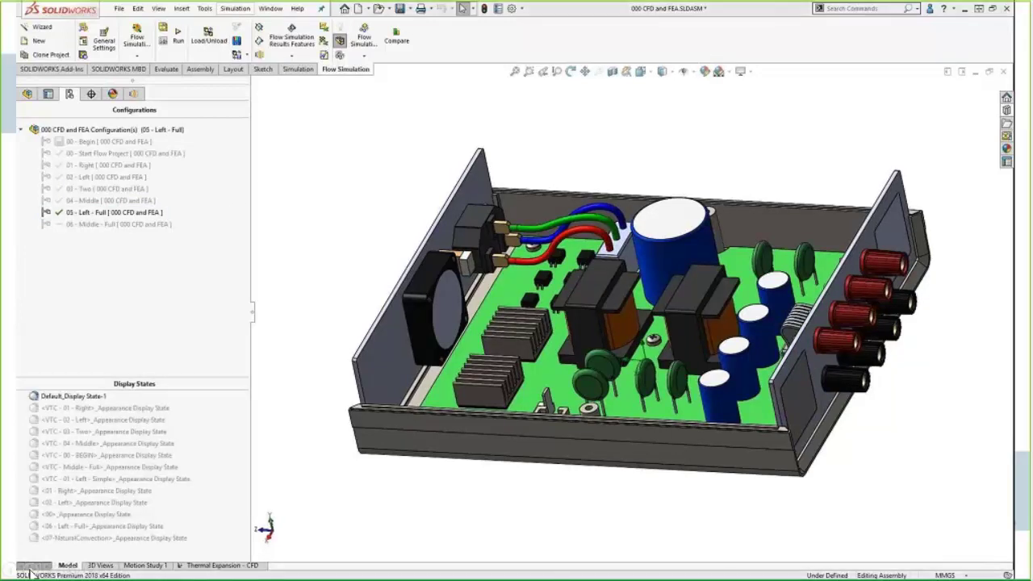
{"action": "left_click", "coordinate": [133, 94]}
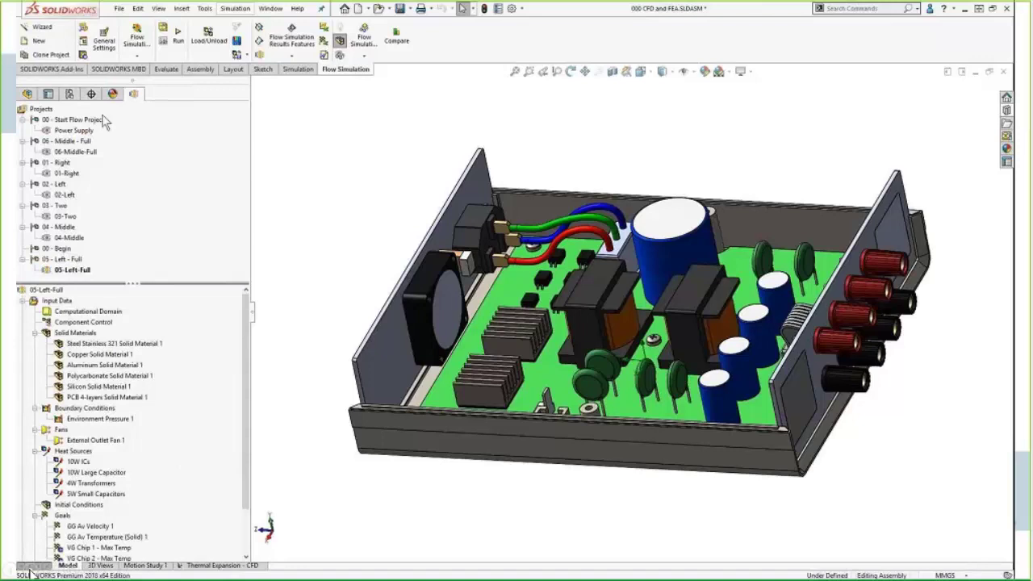
{"action": "left_click", "coordinate": [69, 94]}
{"action": "left_click", "coordinate": [92, 226]}
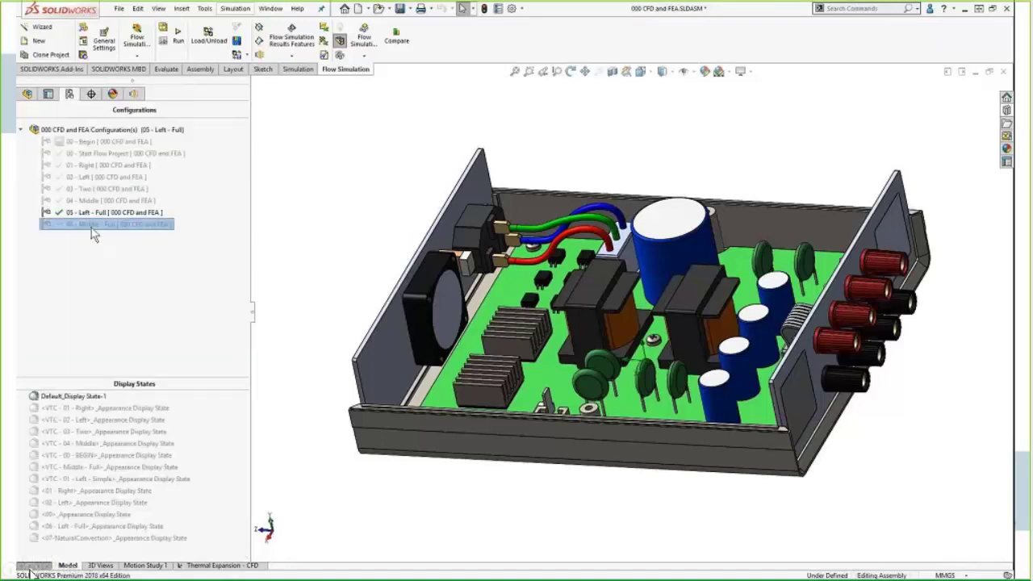
{"action": "double_click", "coordinate": [91, 226]}
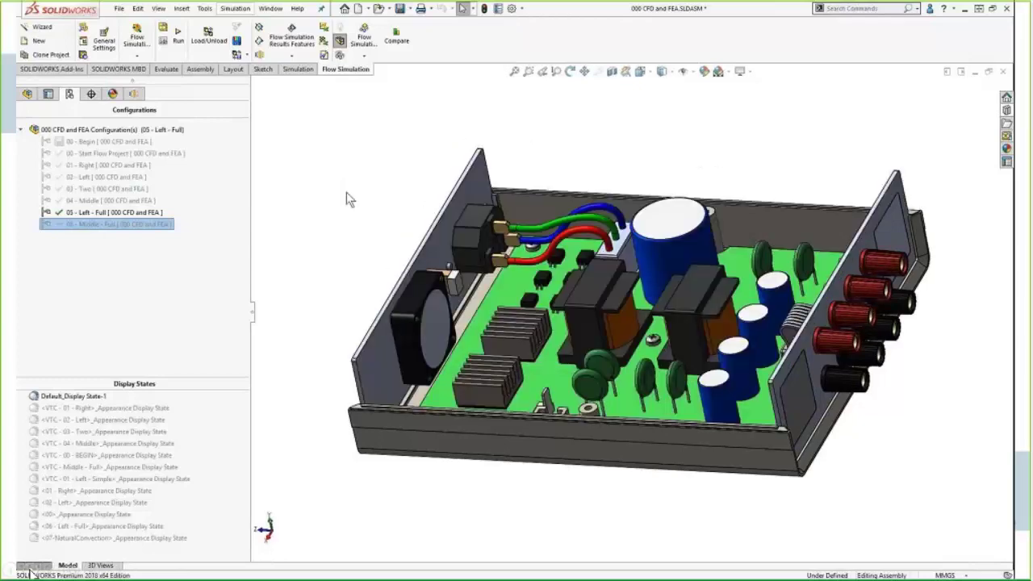
{"action": "left_click", "coordinate": [134, 93]}
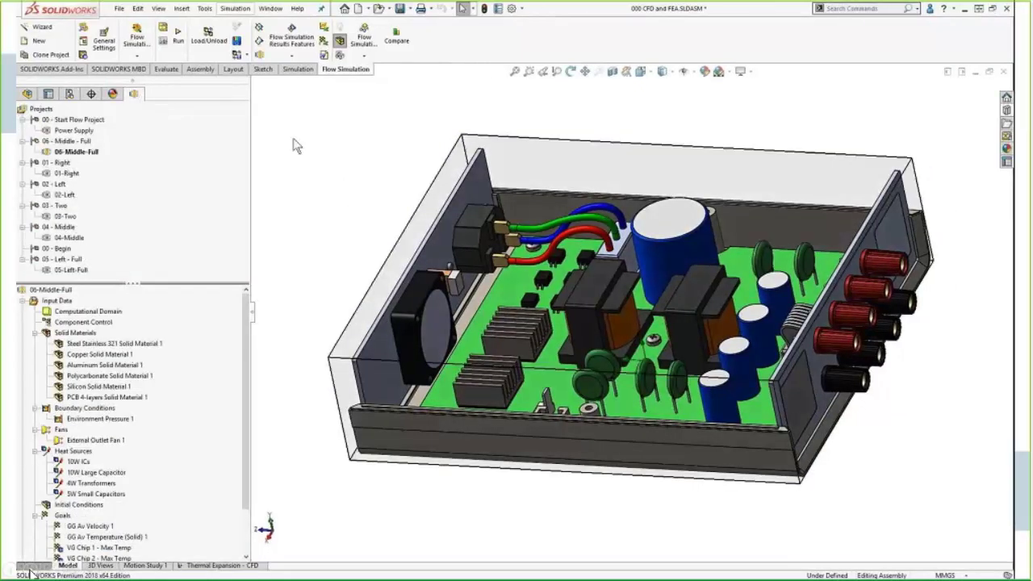
{"action": "left_click", "coordinate": [204, 8]}
Step: Dismiss the Flow Simulation solve commands without running any calculation
{"action": "mouse_move", "coordinate": [242, 60]}
{"action": "mouse_move", "coordinate": [379, 179]}
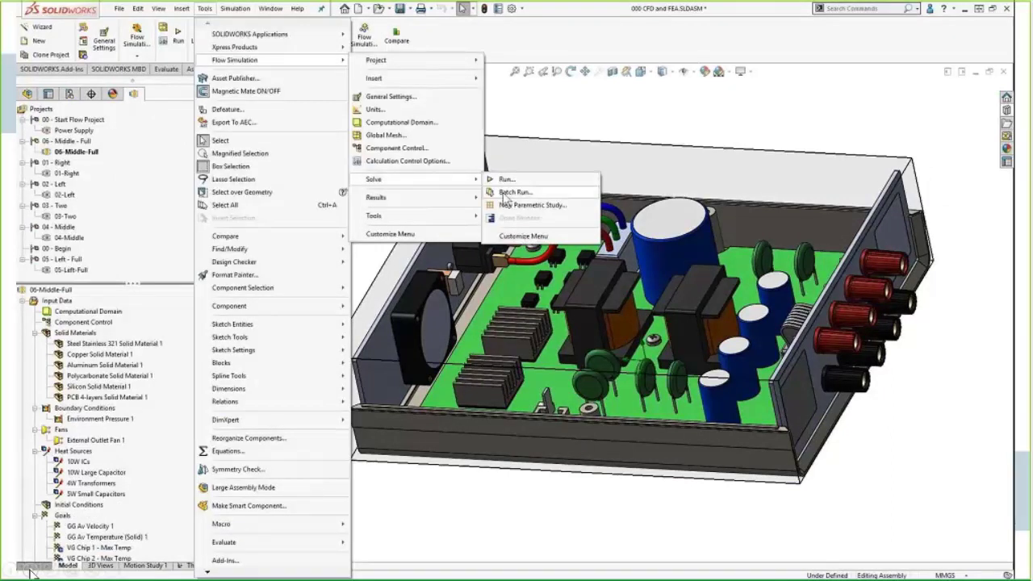
{"action": "left_click", "coordinate": [714, 110]}
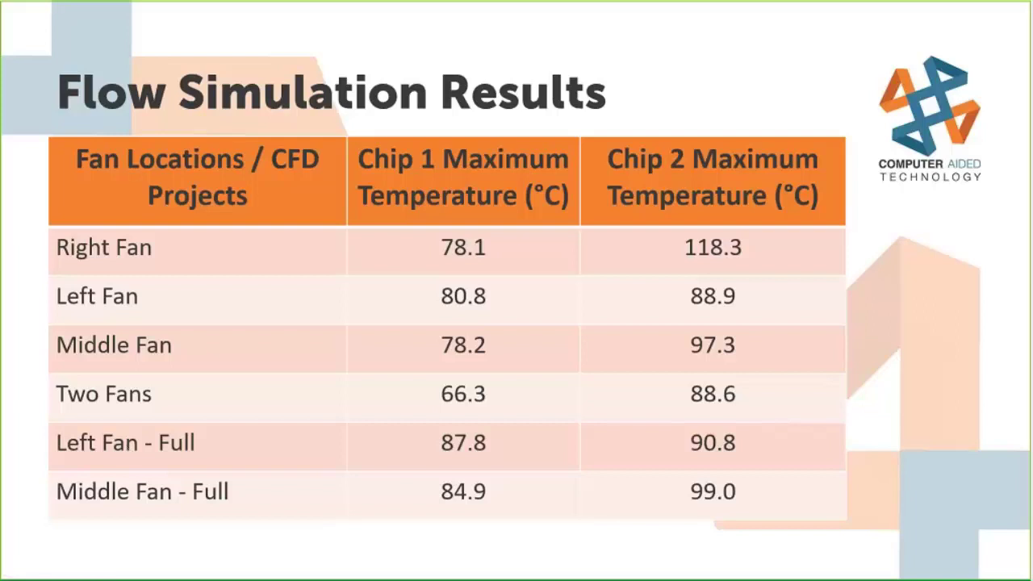
Step: Advance the slideshow to the 'CFD to FEA' slide
{"action": "key", "text": "Right"}
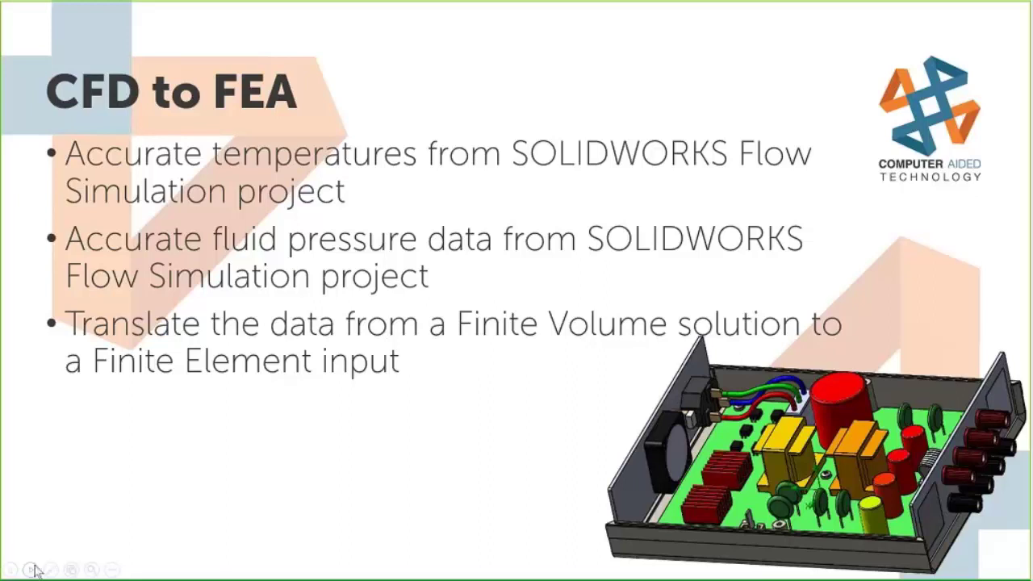
Step: Advance to the 'Other Design Modifications?' slide, then switch back to the SOLIDWORKS model
{"action": "left_click", "coordinate": [34, 569]}
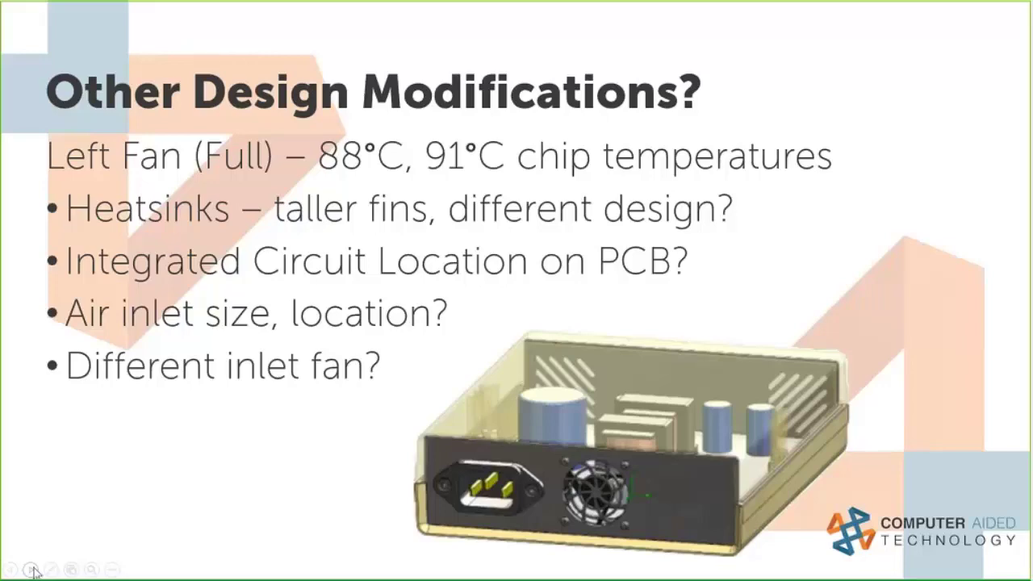
{"action": "key", "text": "alt+Tab"}
Step: Export the 05-Left-Full flow results to Simulation and activate the 05-Left-Full configuration
{"action": "left_click", "coordinate": [73, 270]}
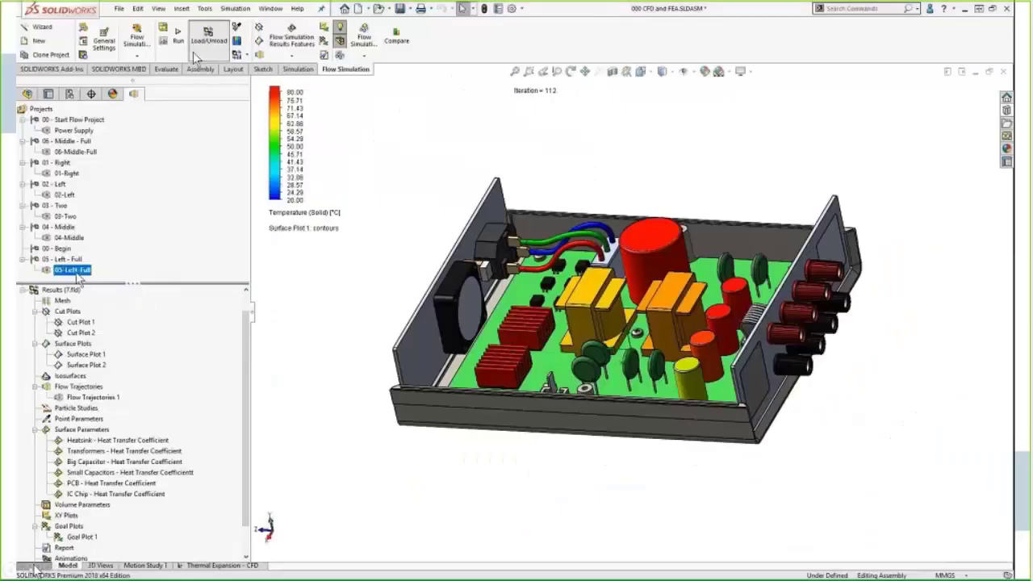
{"action": "left_click", "coordinate": [205, 8]}
{"action": "mouse_move", "coordinate": [234, 60]}
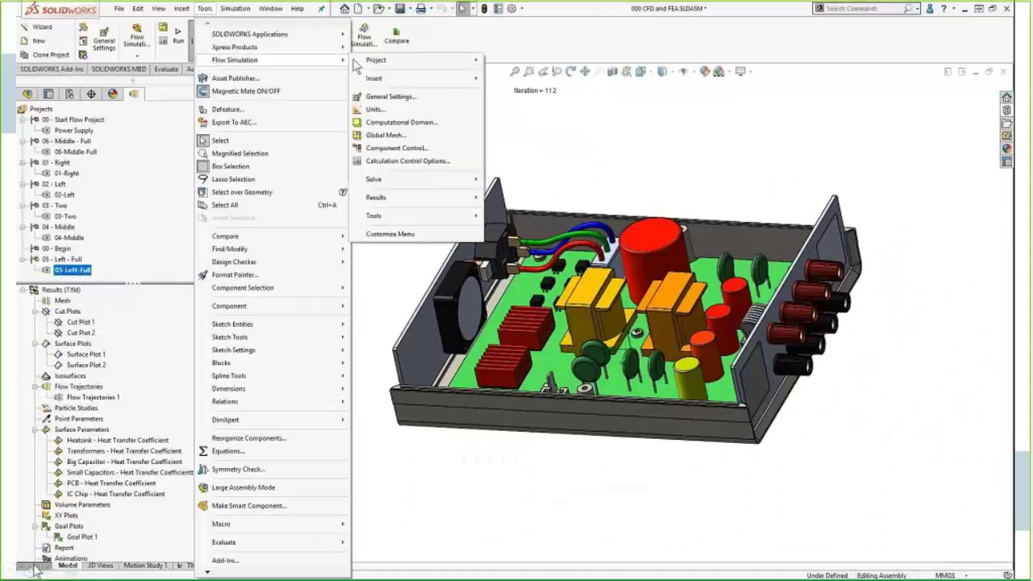
{"action": "mouse_move", "coordinate": [454, 213]}
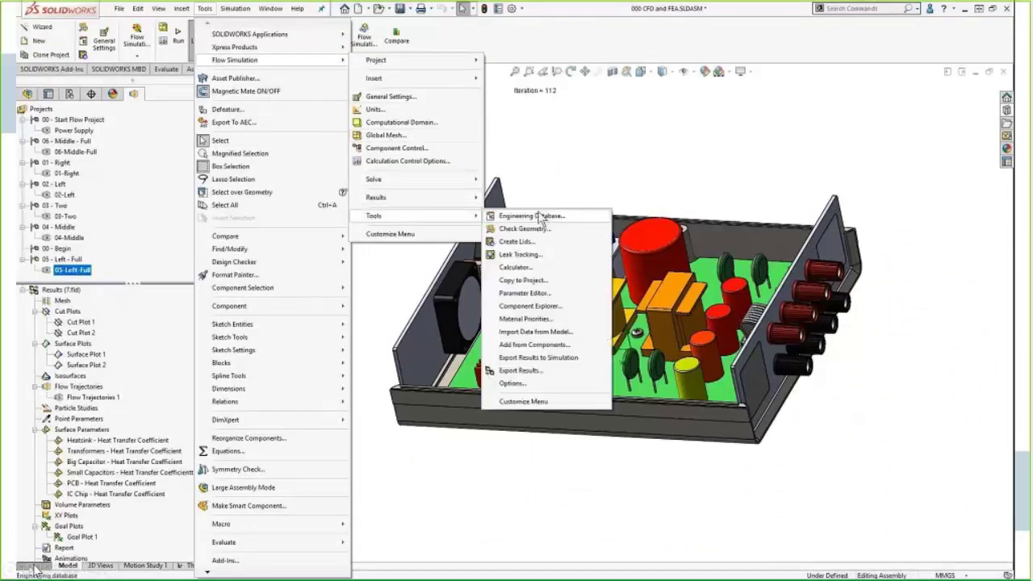
{"action": "left_click", "coordinate": [583, 357]}
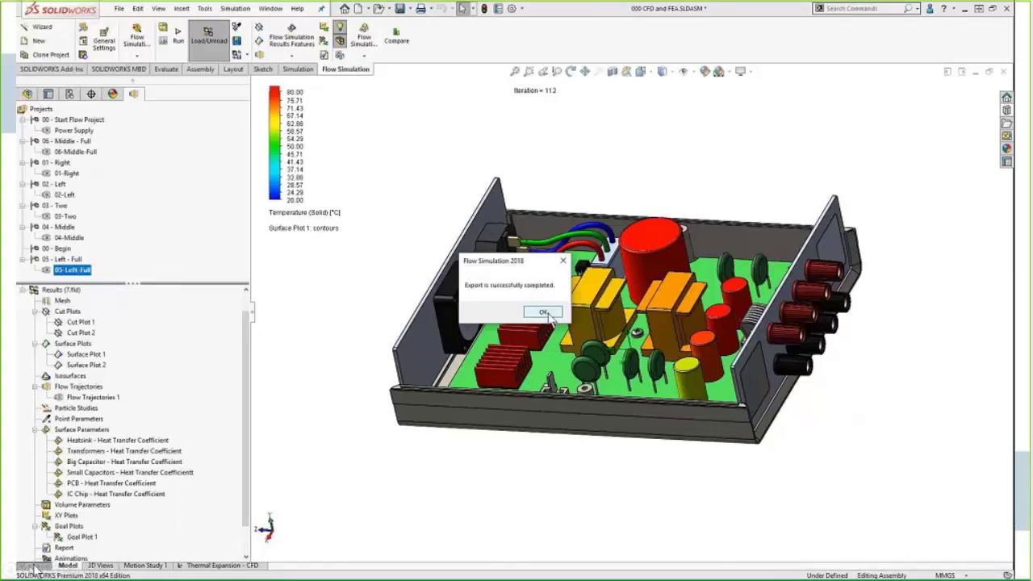
{"action": "left_click", "coordinate": [545, 313]}
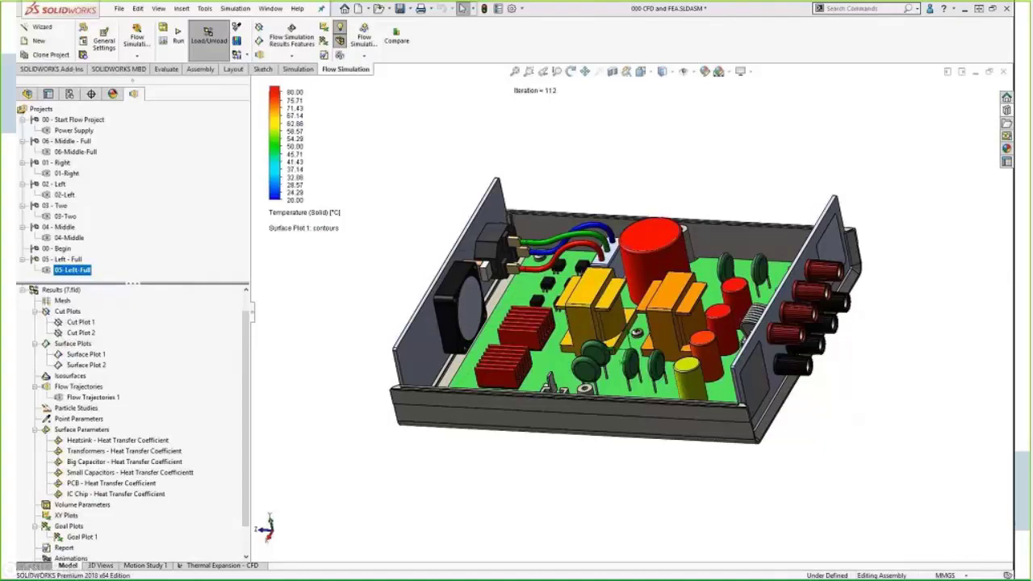
{"action": "double_click", "coordinate": [88, 271]}
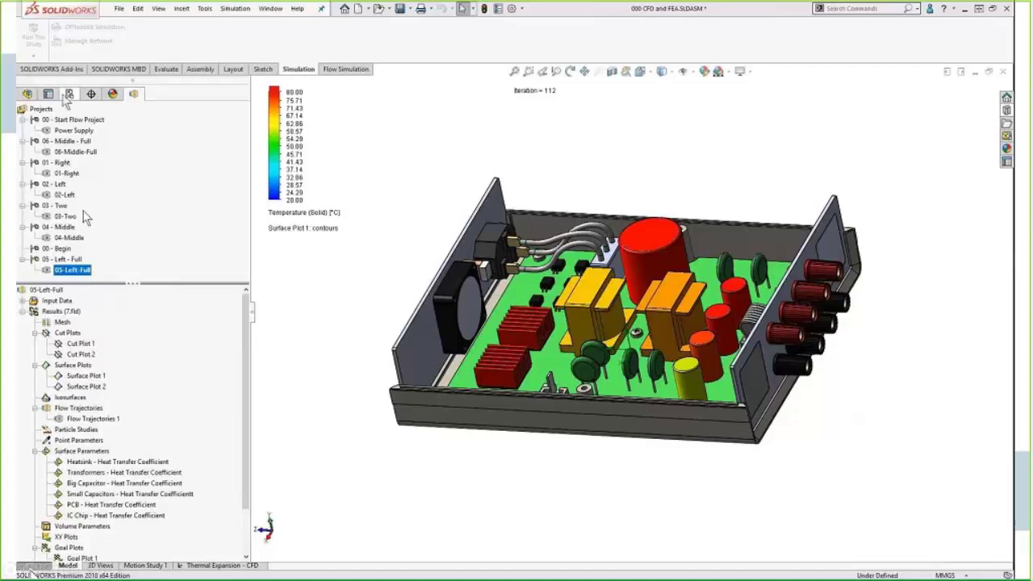
Step: Add a new Static study and rename it 'CFD Thermal Expansion'
{"action": "left_click", "coordinate": [235, 8]}
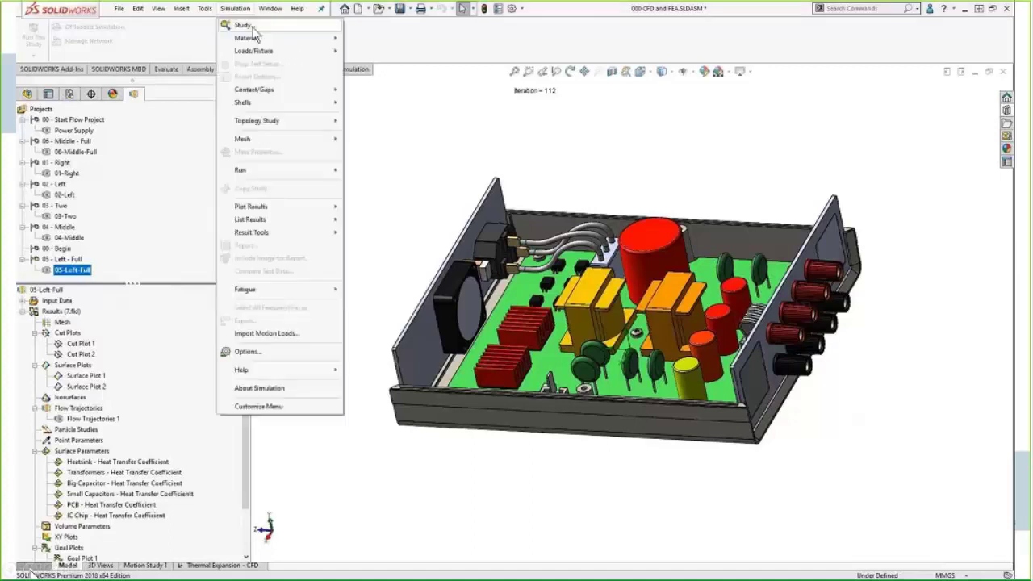
{"action": "left_click", "coordinate": [252, 28]}
{"action": "triple_click", "coordinate": [73, 191]}
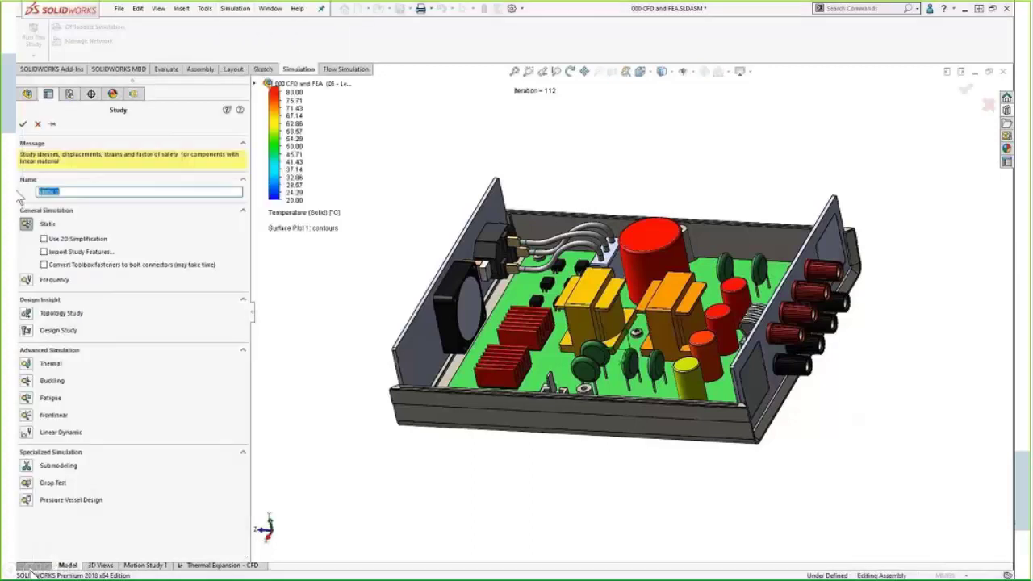
{"action": "type", "text": "CFD Thermal Expansion"}
{"action": "left_click", "coordinate": [23, 123]}
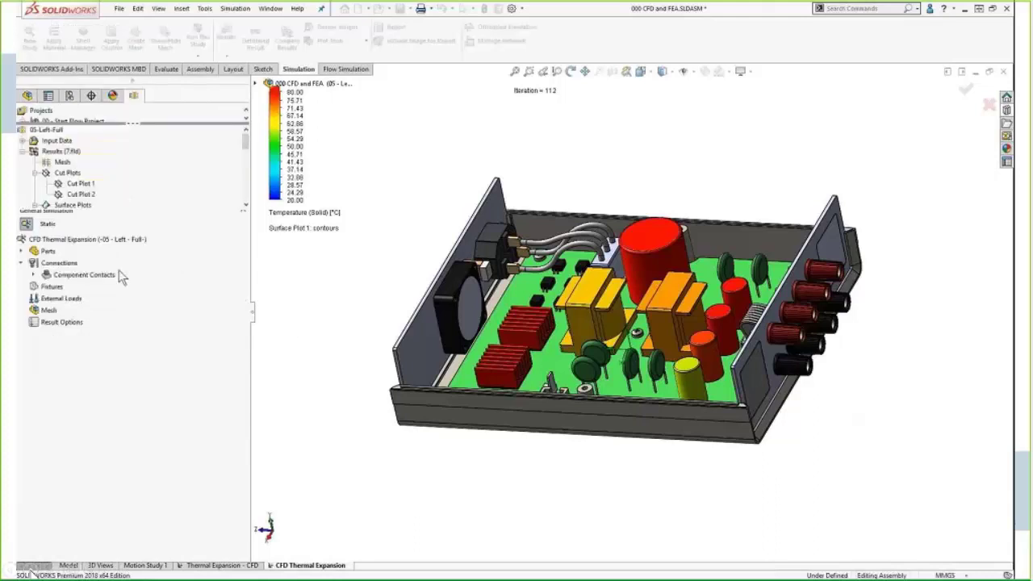
Step: Set the study to take temperatures from the Flow Simulation results file DEMO\7\7.fld
{"action": "right_click", "coordinate": [105, 239]}
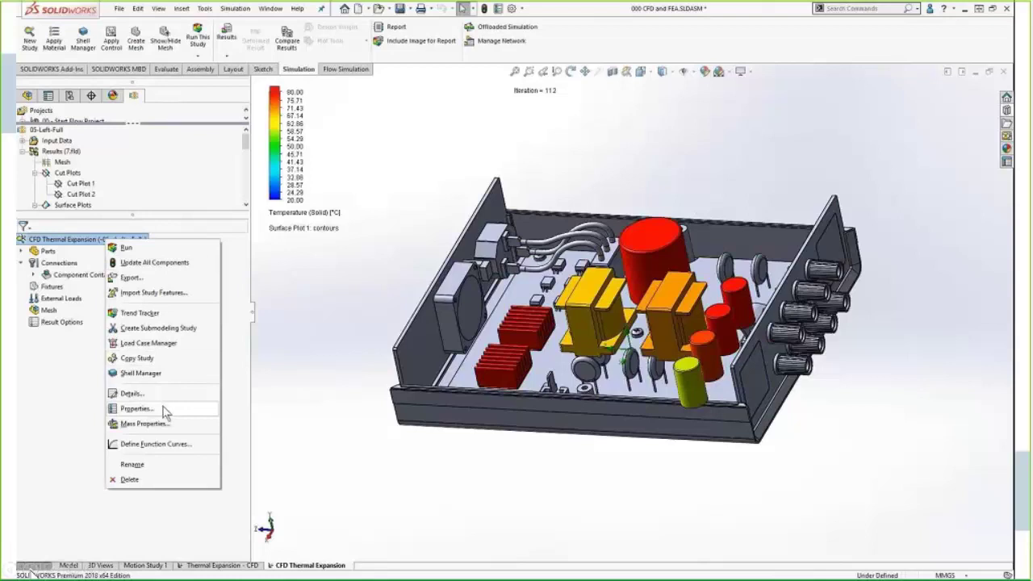
{"action": "left_click", "coordinate": [136, 408]}
{"action": "left_click", "coordinate": [492, 150]}
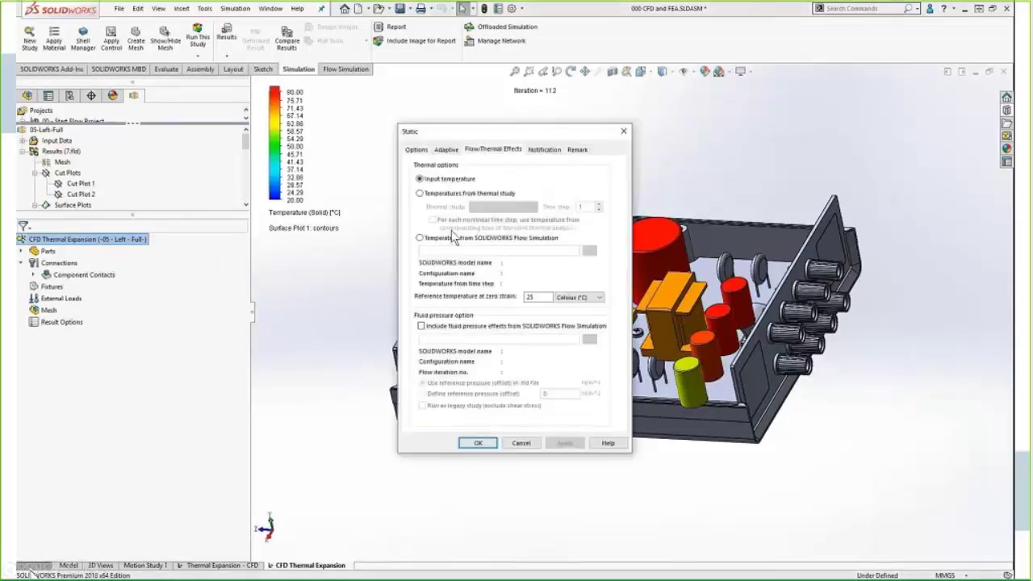
{"action": "left_click", "coordinate": [420, 238]}
{"action": "left_click", "coordinate": [589, 250]}
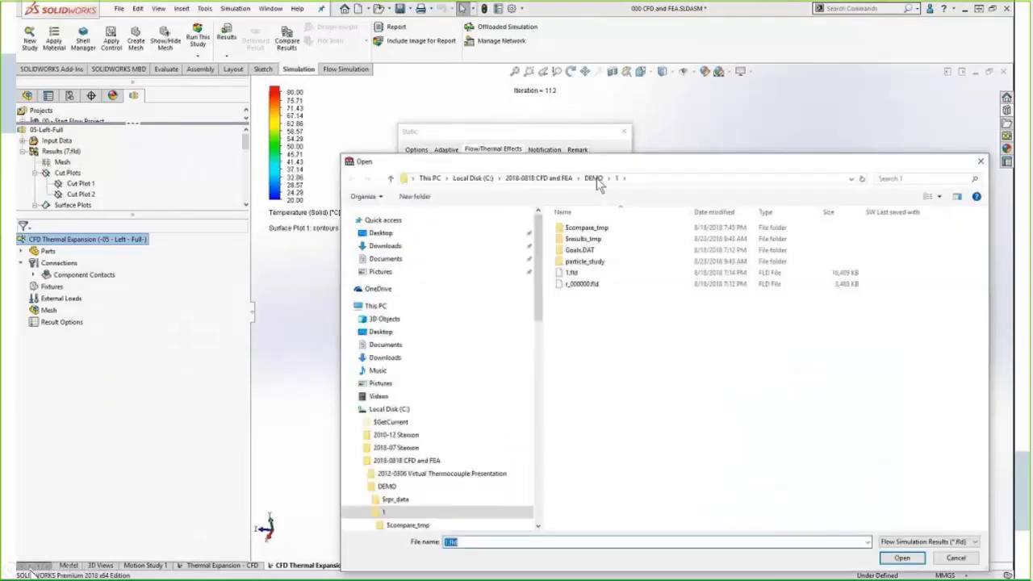
{"action": "left_click", "coordinate": [595, 179]}
{"action": "double_click", "coordinate": [574, 308]}
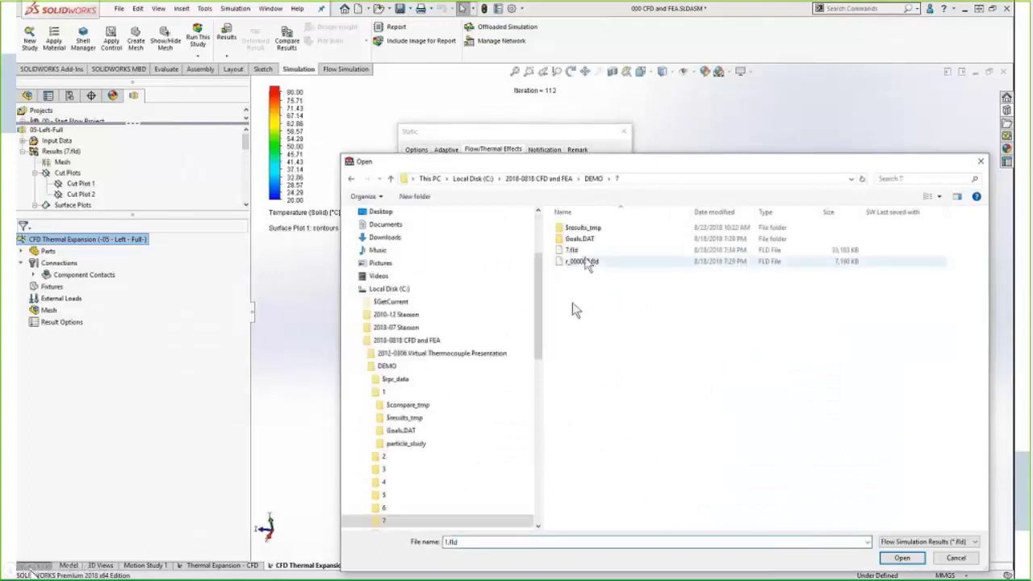
{"action": "left_click", "coordinate": [572, 249]}
{"action": "left_click", "coordinate": [901, 558]}
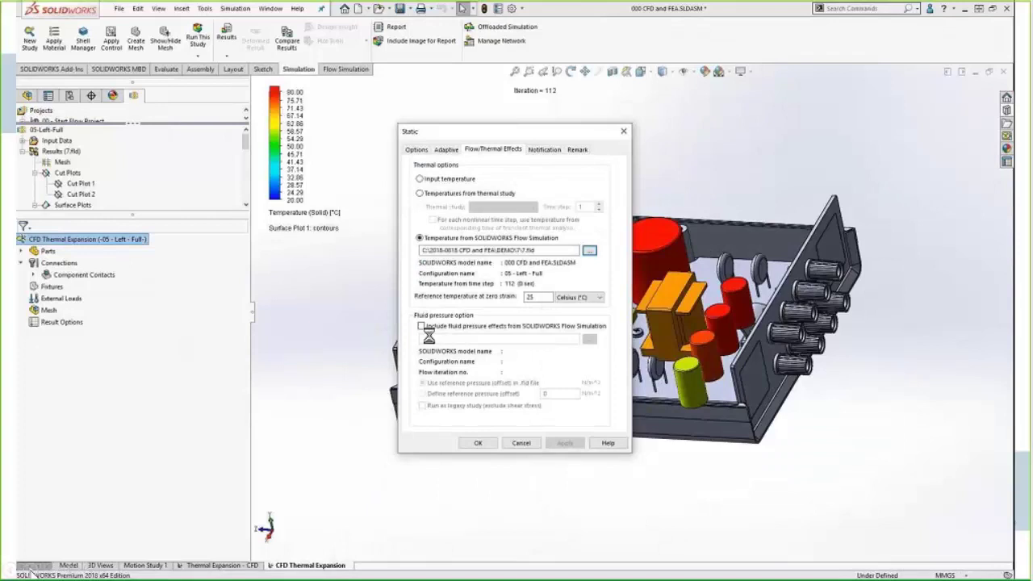
Step: Include fluid pressure effects from the same 7.fld file and apply the imported loads
{"action": "left_click", "coordinate": [421, 326]}
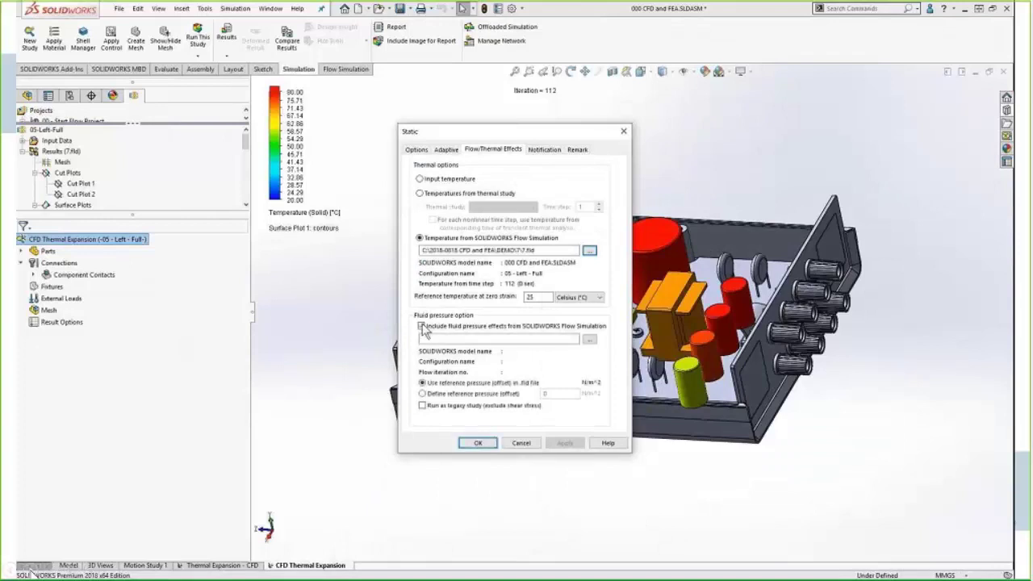
{"action": "left_click", "coordinate": [589, 339]}
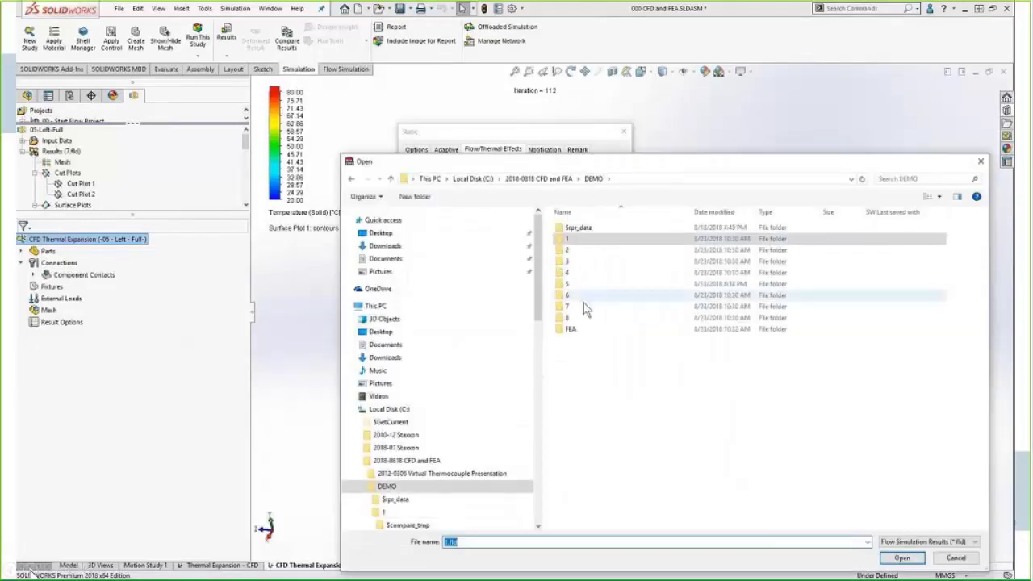
{"action": "double_click", "coordinate": [587, 306]}
{"action": "double_click", "coordinate": [576, 253]}
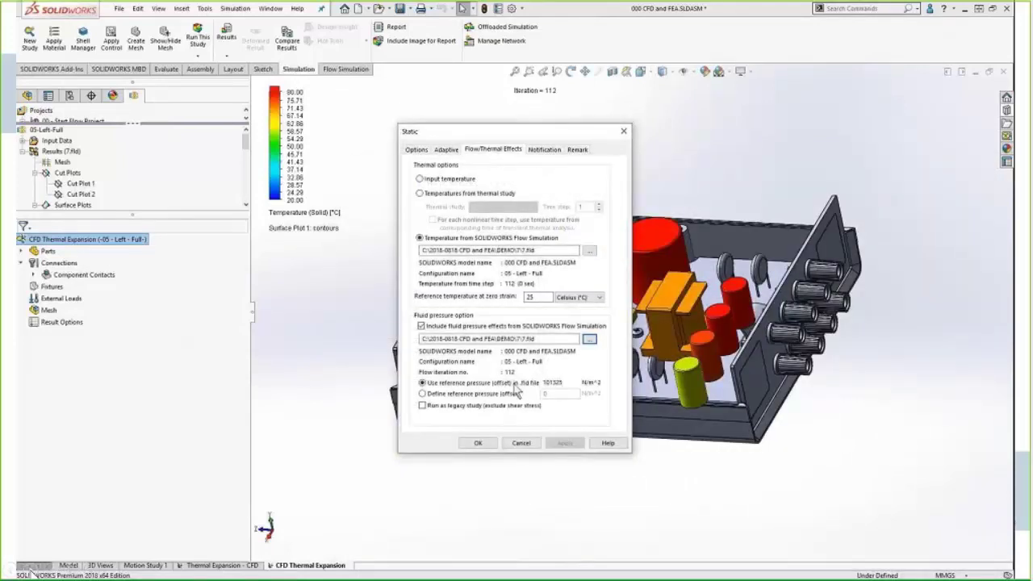
{"action": "left_click", "coordinate": [477, 442]}
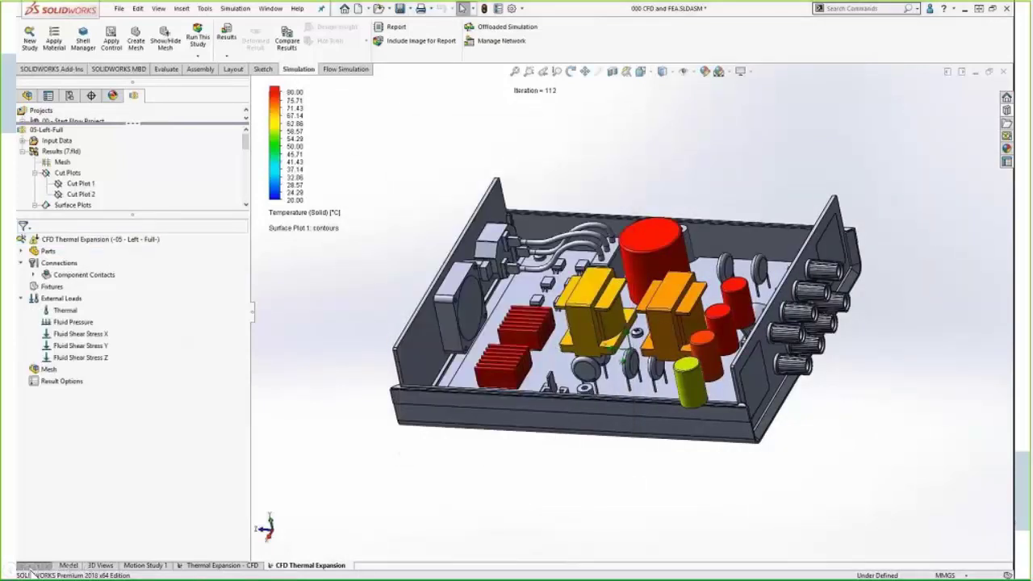
Step: Inspect the imported Fluid Pressure and Fluid Shear Stress X, Y and Z loads
{"action": "left_click", "coordinate": [72, 322]}
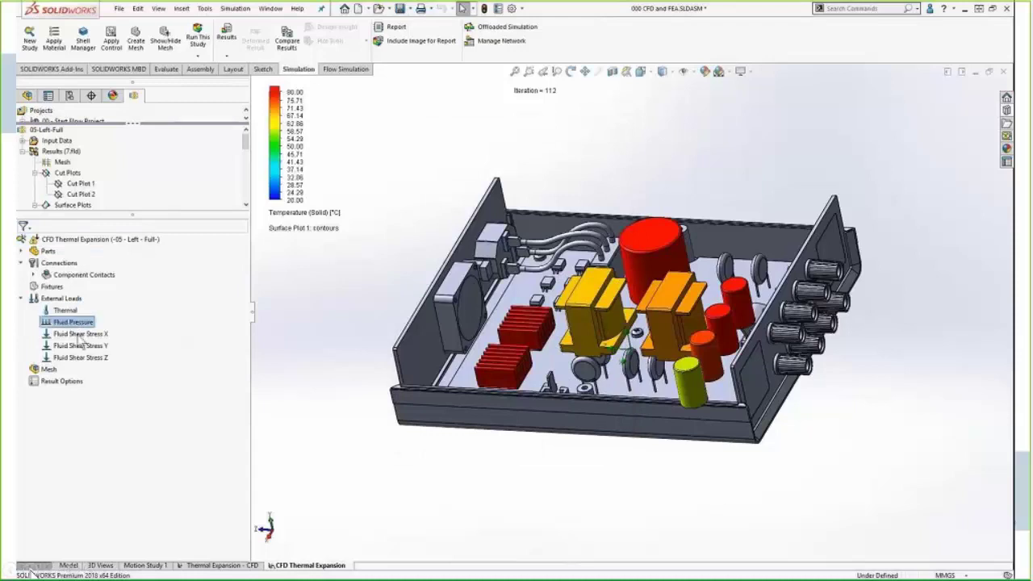
{"action": "left_click", "coordinate": [80, 333]}
{"action": "left_click", "coordinate": [80, 345]}
{"action": "left_click", "coordinate": [84, 357]}
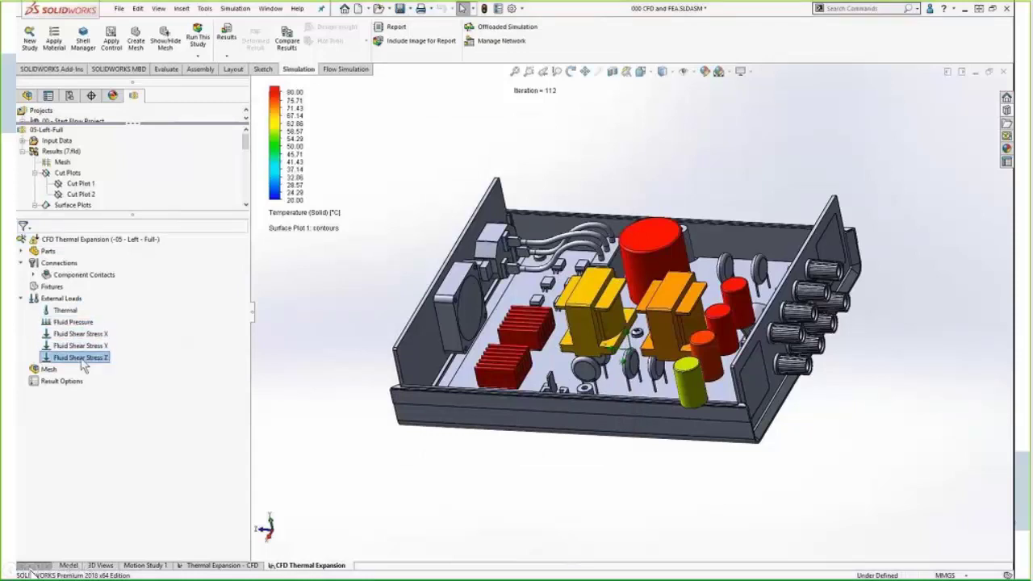
{"action": "double_click", "coordinate": [45, 251]}
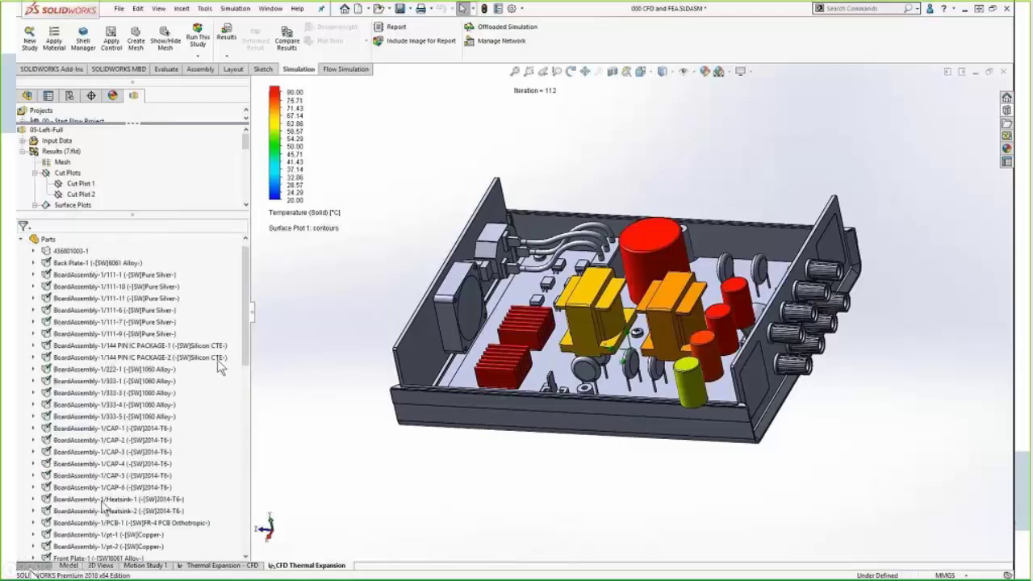
{"action": "left_click", "coordinate": [70, 251]}
{"action": "right_click", "coordinate": [70, 250]}
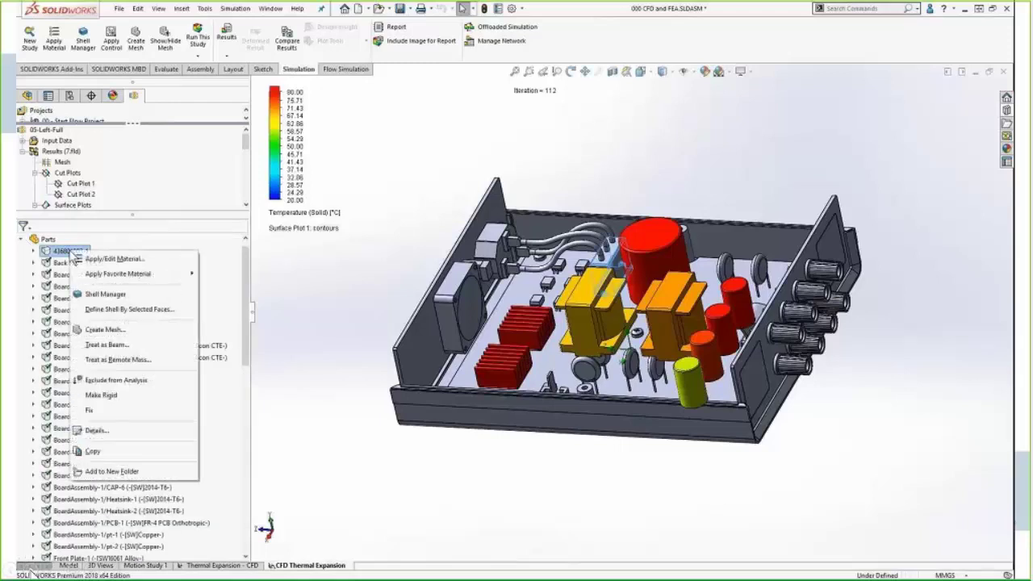
{"action": "left_click", "coordinate": [116, 379]}
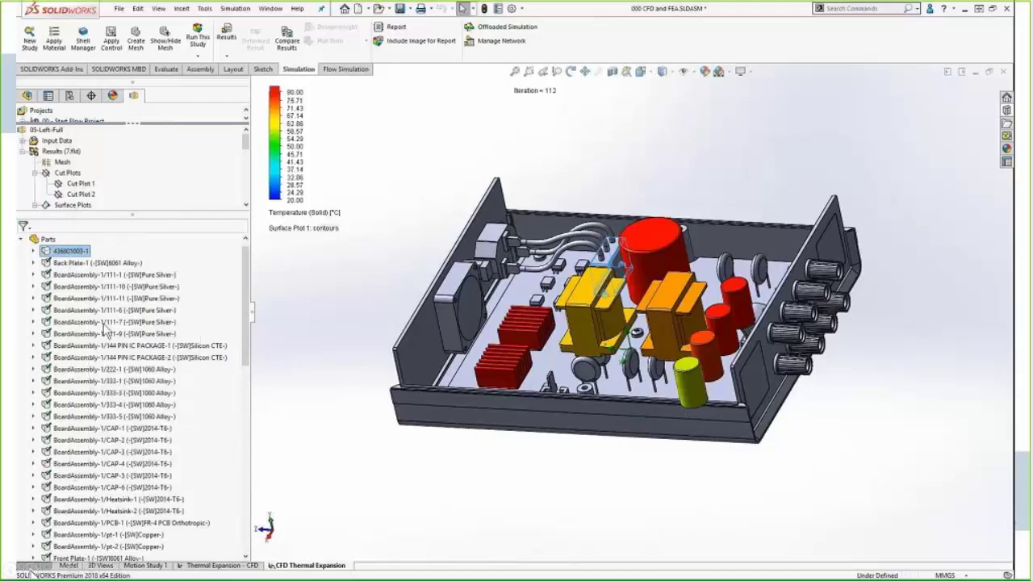
{"action": "left_click", "coordinate": [94, 263]}
{"action": "right_click", "coordinate": [91, 266]}
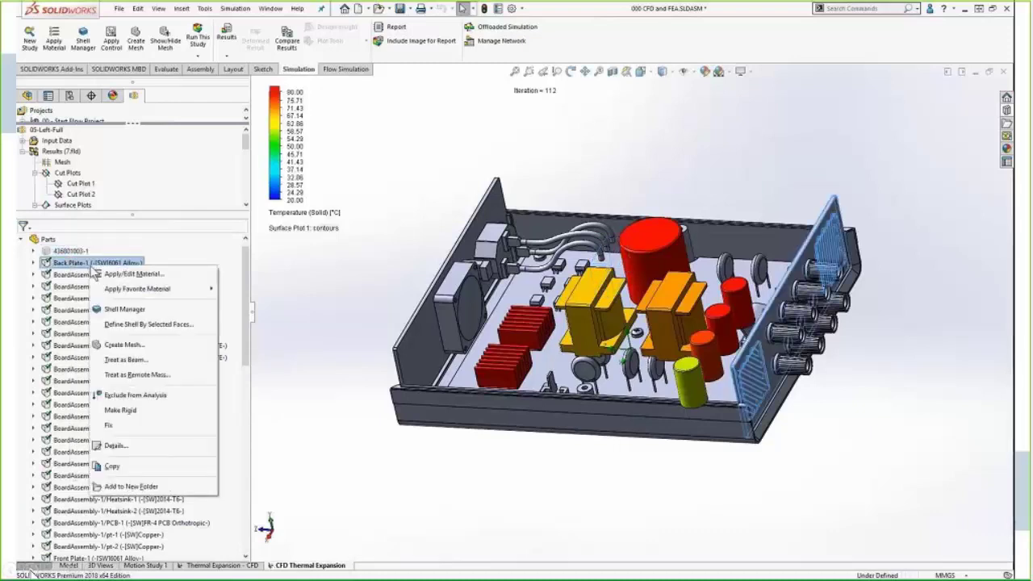
{"action": "left_click", "coordinate": [134, 395]}
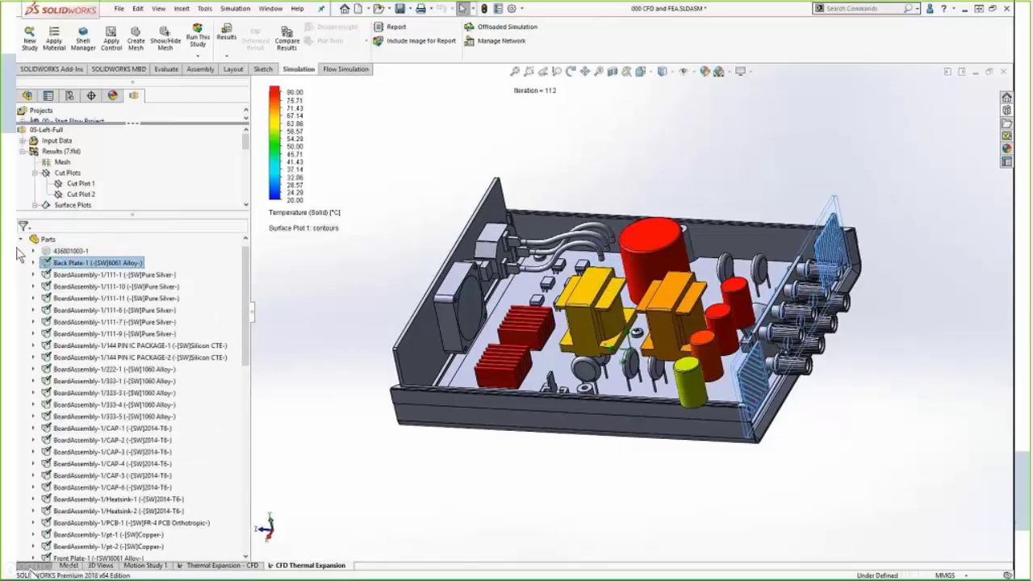
{"action": "left_click", "coordinate": [21, 240]}
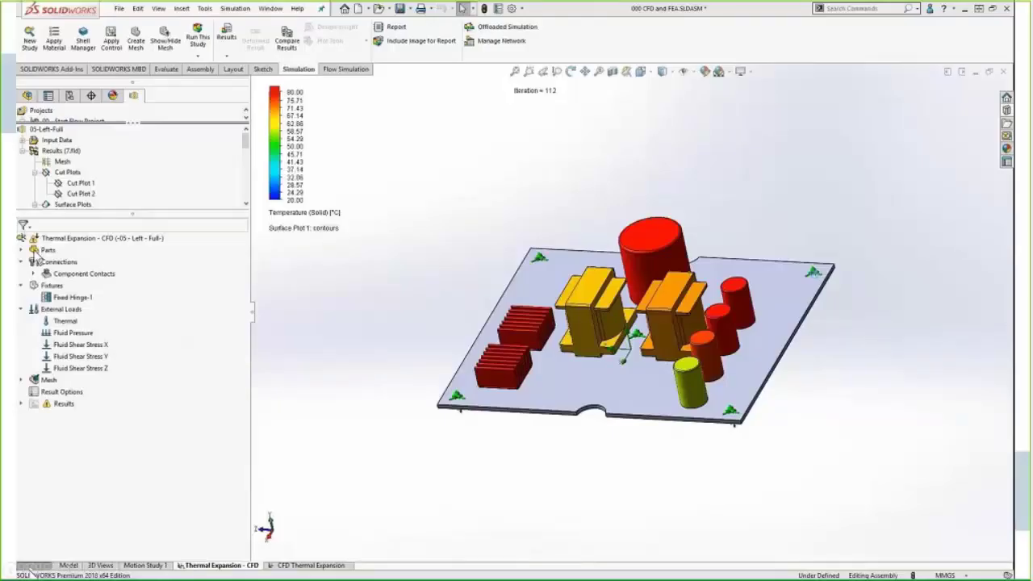
Step: Review the Global Contact, the Fixed Hinge-1 fixture and the external load options
{"action": "left_click", "coordinate": [21, 250]}
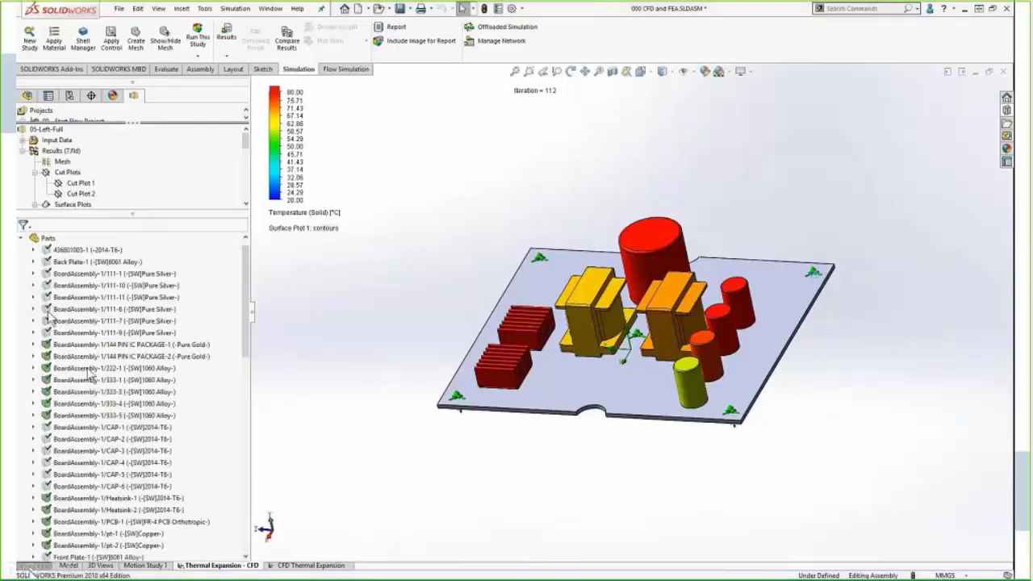
{"action": "left_click", "coordinate": [21, 237]}
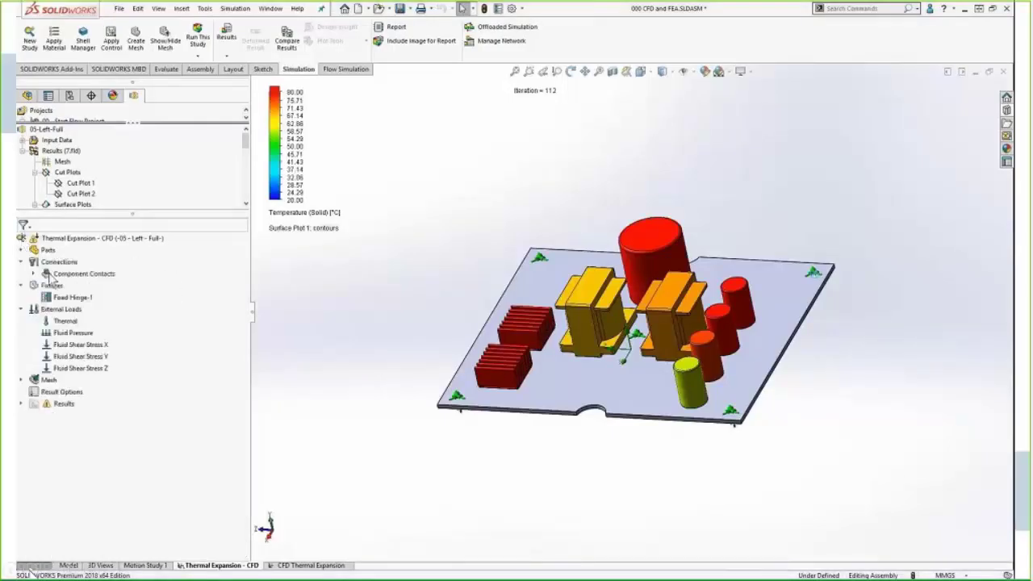
{"action": "left_click", "coordinate": [34, 274]}
{"action": "left_click", "coordinate": [74, 310]}
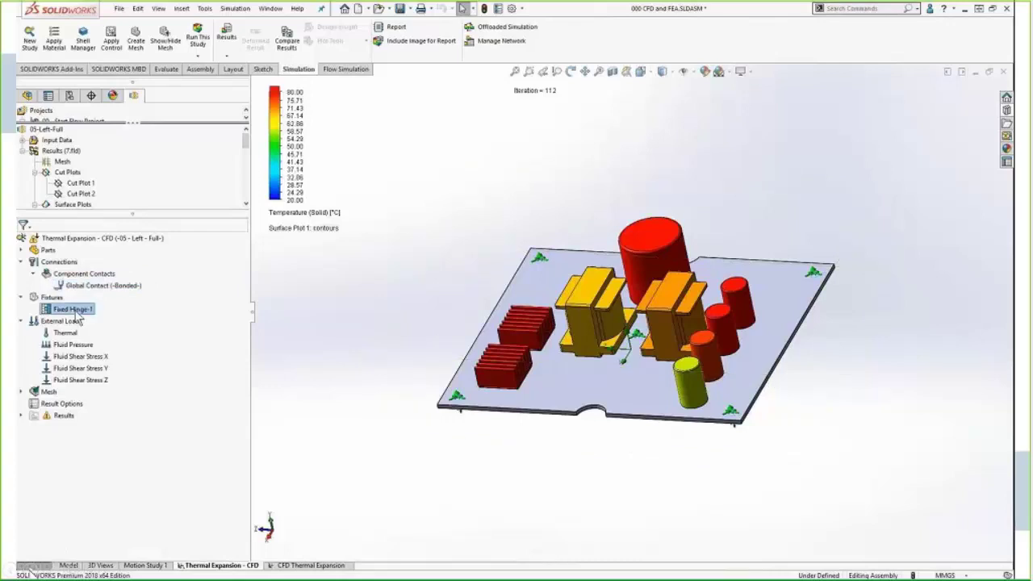
{"action": "right_click", "coordinate": [79, 313]}
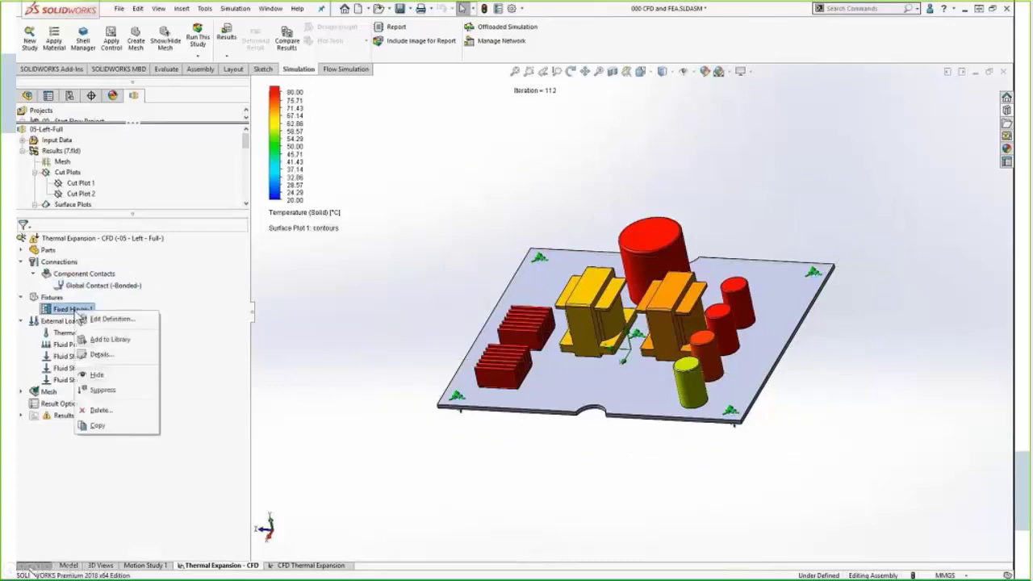
{"action": "left_click", "coordinate": [56, 315]}
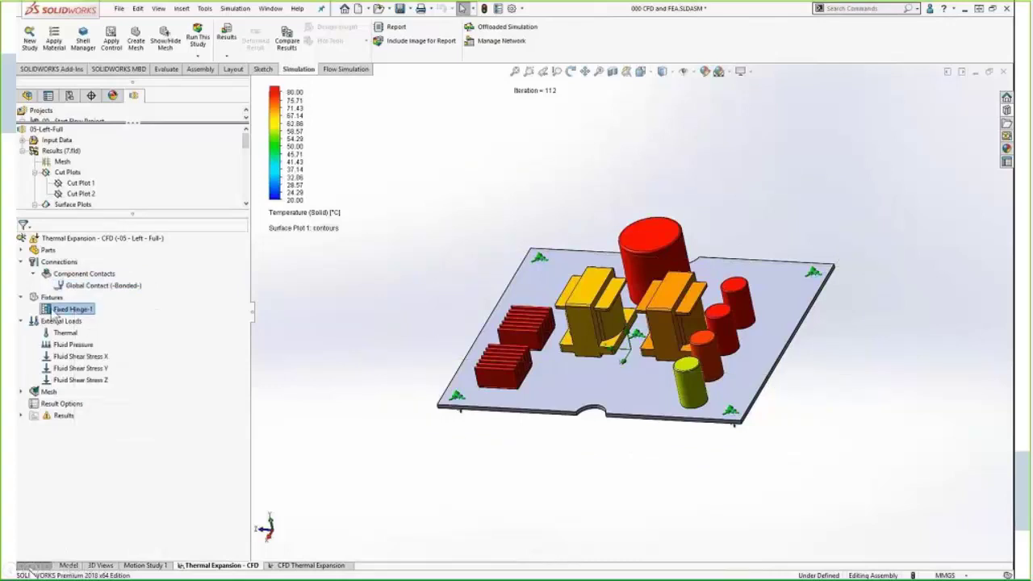
{"action": "right_click", "coordinate": [58, 320]}
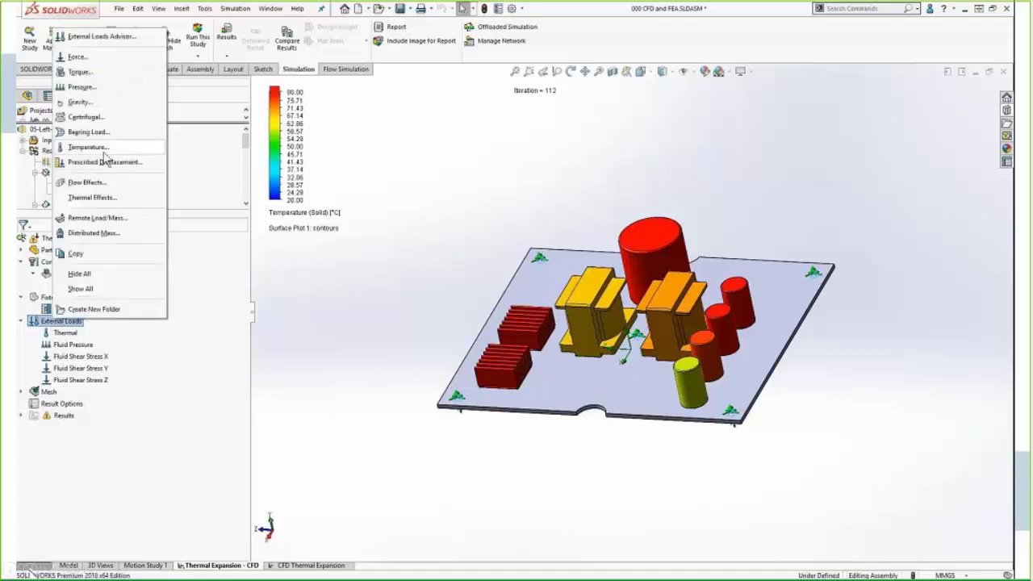
{"action": "left_click", "coordinate": [369, 306]}
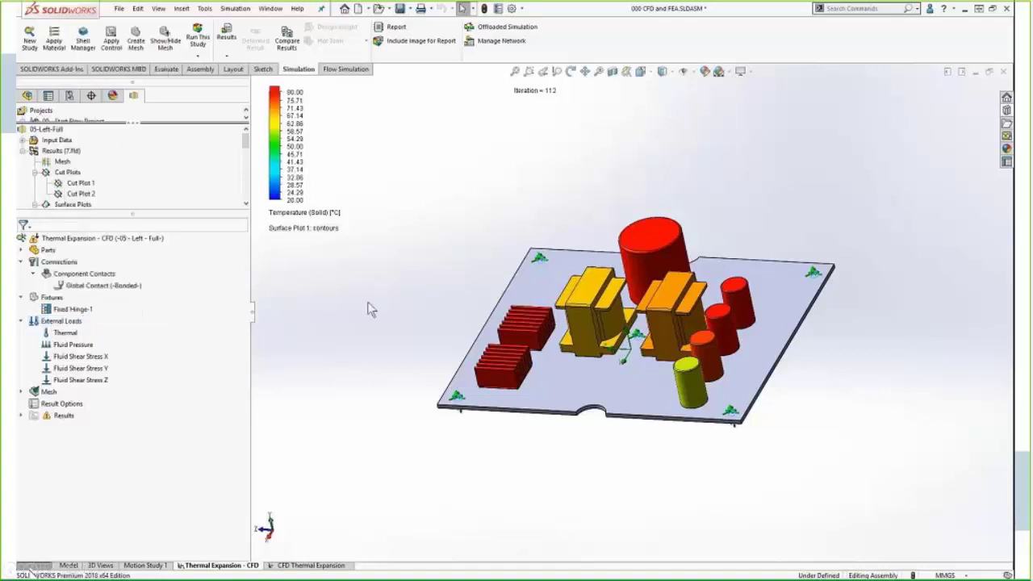
Step: Display the solid mesh on the board model
{"action": "left_click", "coordinate": [21, 391]}
{"action": "right_click", "coordinate": [49, 391]}
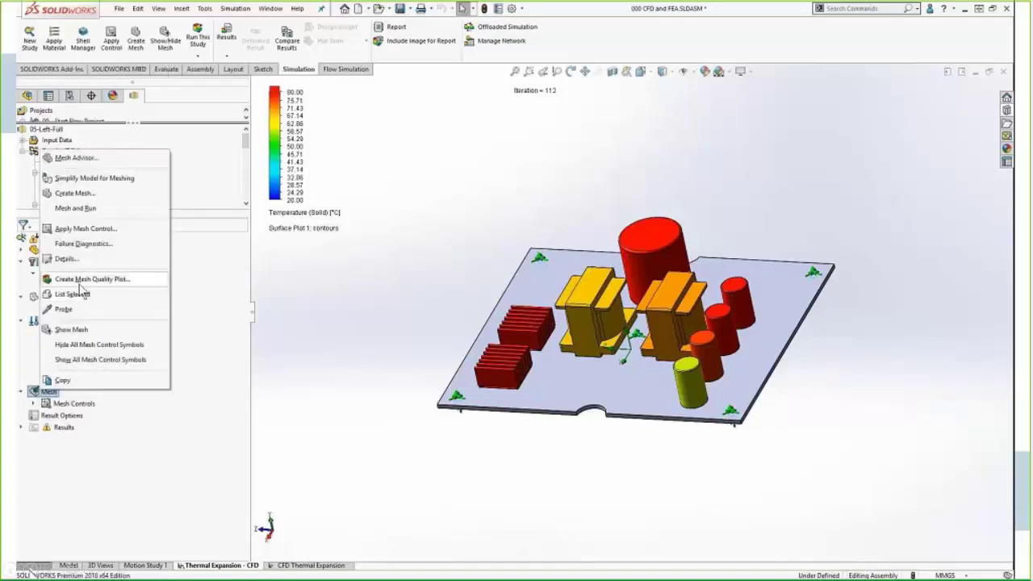
{"action": "left_click", "coordinate": [72, 330]}
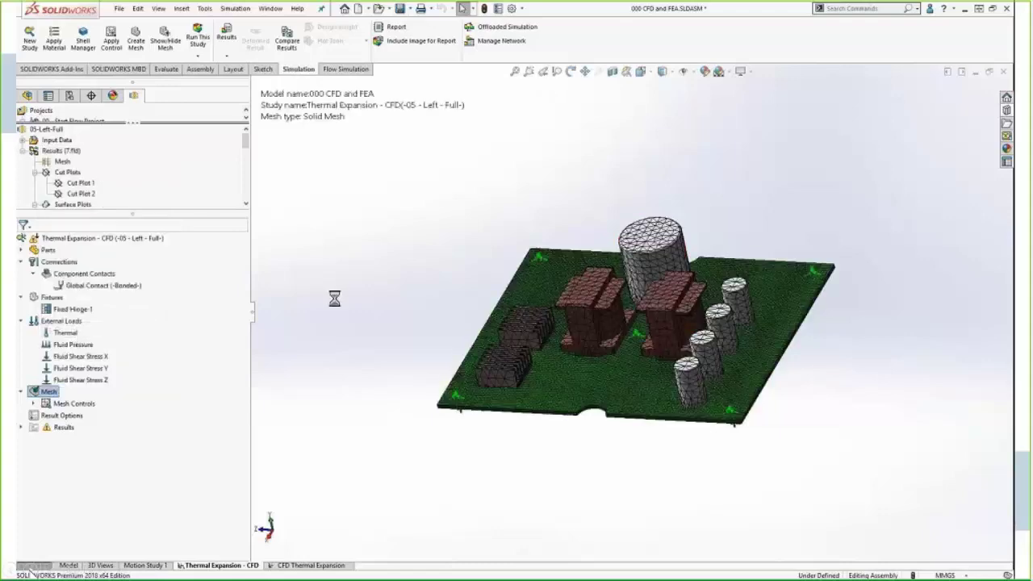
Step: Plot the imported 321–368 K Thermal load on the board, then hide that plot
{"action": "scroll", "coordinate": [576, 357], "scroll_direction": "down", "scroll_amount": 3}
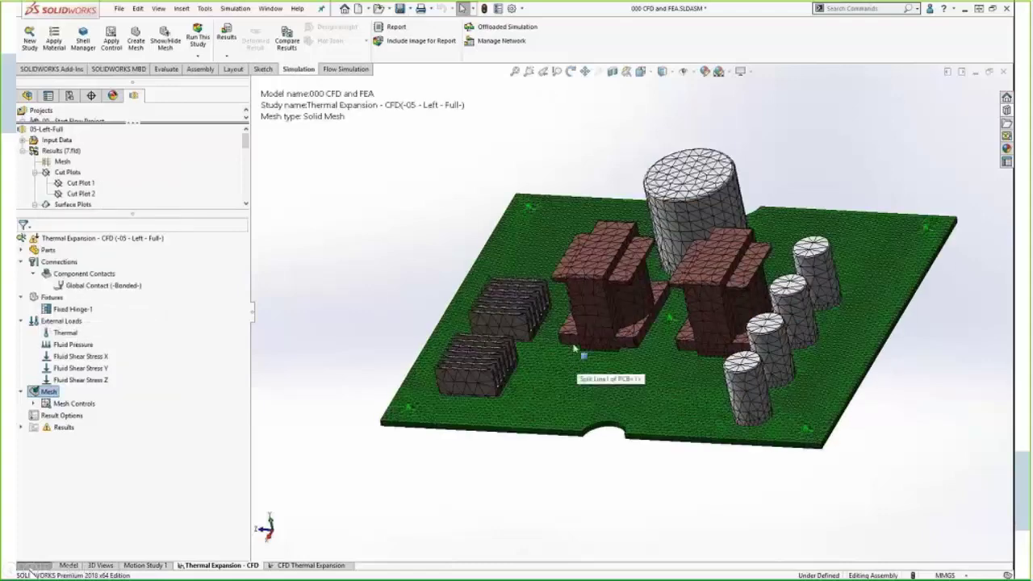
{"action": "left_click", "coordinate": [58, 334]}
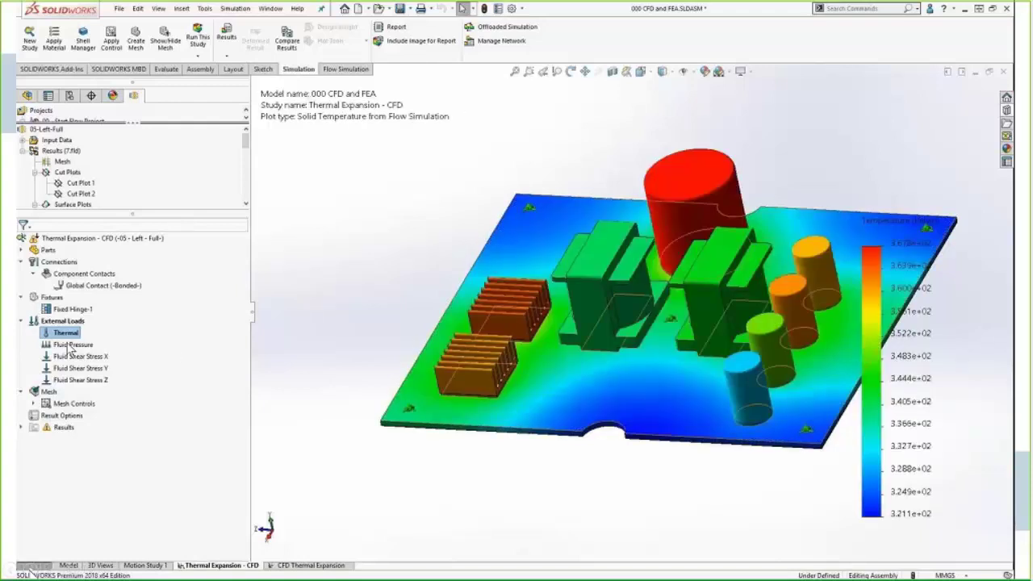
{"action": "left_click", "coordinate": [584, 71]}
{"action": "left_click_drag", "start_coordinate": [604, 115], "coordinate": [501, 131]}
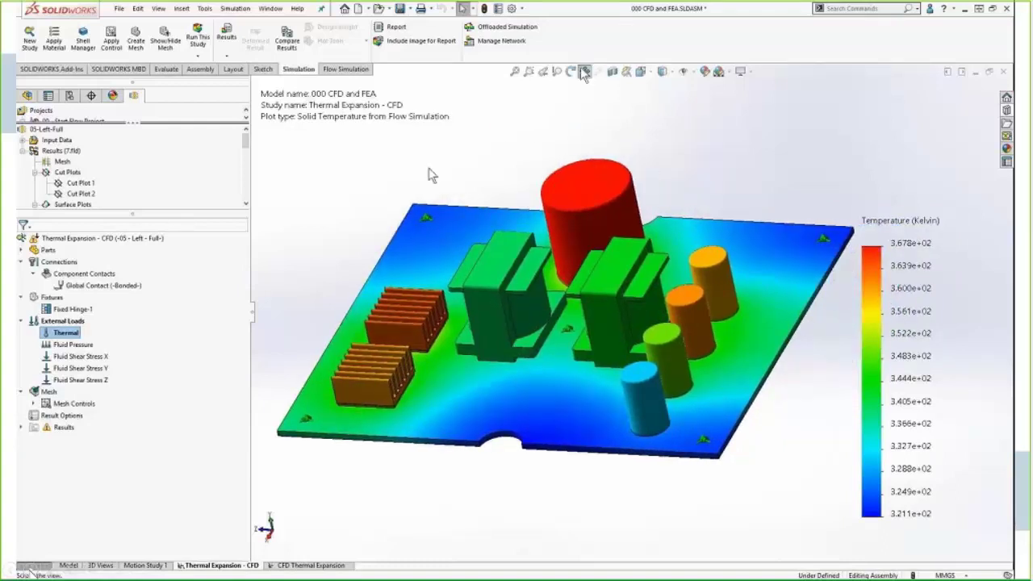
{"action": "key", "text": "Escape"}
{"action": "right_click", "coordinate": [67, 334]}
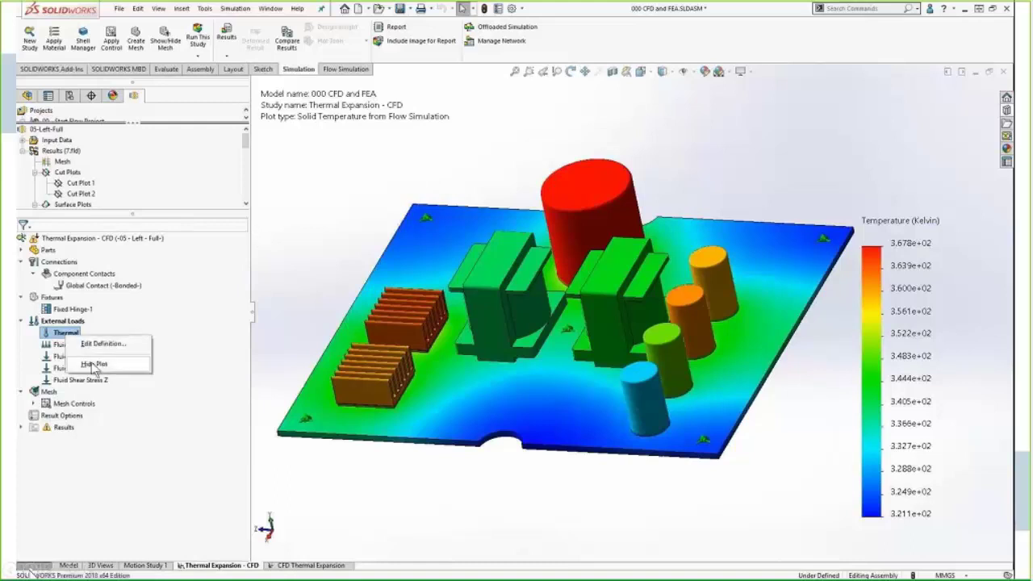
{"action": "left_click", "coordinate": [94, 364]}
Step: Run the Thermal Expansion - CFD study to get the Stress1 von Mises plot
{"action": "right_click", "coordinate": [101, 240]}
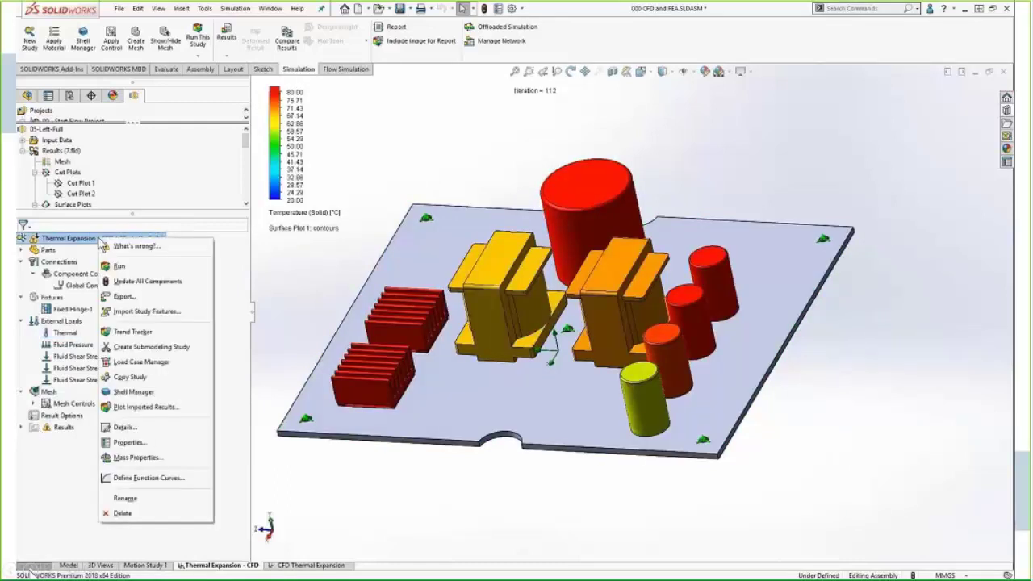
{"action": "left_click", "coordinate": [137, 269]}
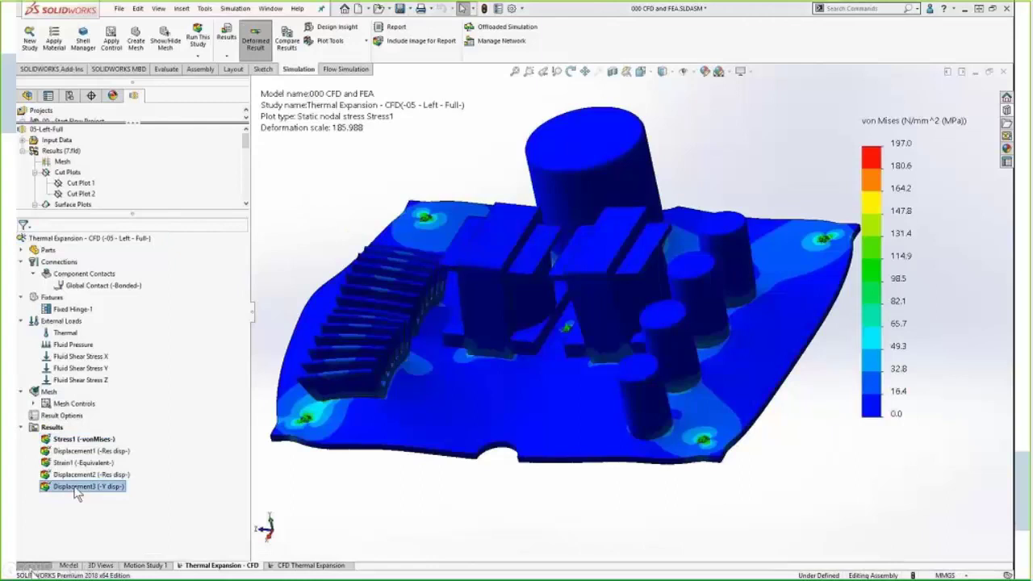
Step: Show the Displacement3 Y-displacement result, orbit the board, and advance to the CFD to FEA slide
{"action": "double_click", "coordinate": [75, 488]}
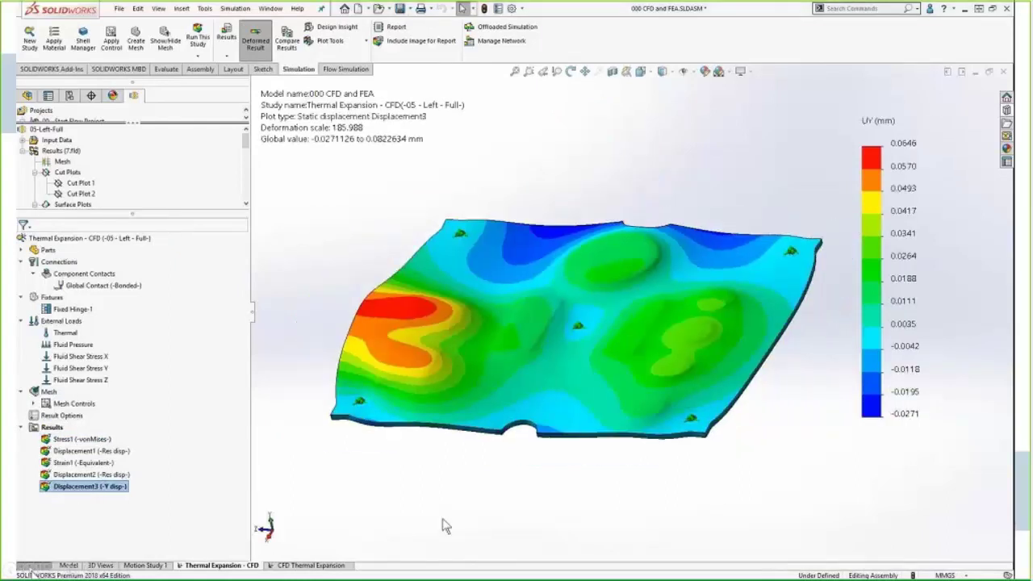
{"action": "middle_click_drag", "start_coordinate": [442, 518], "coordinate": [466, 545]}
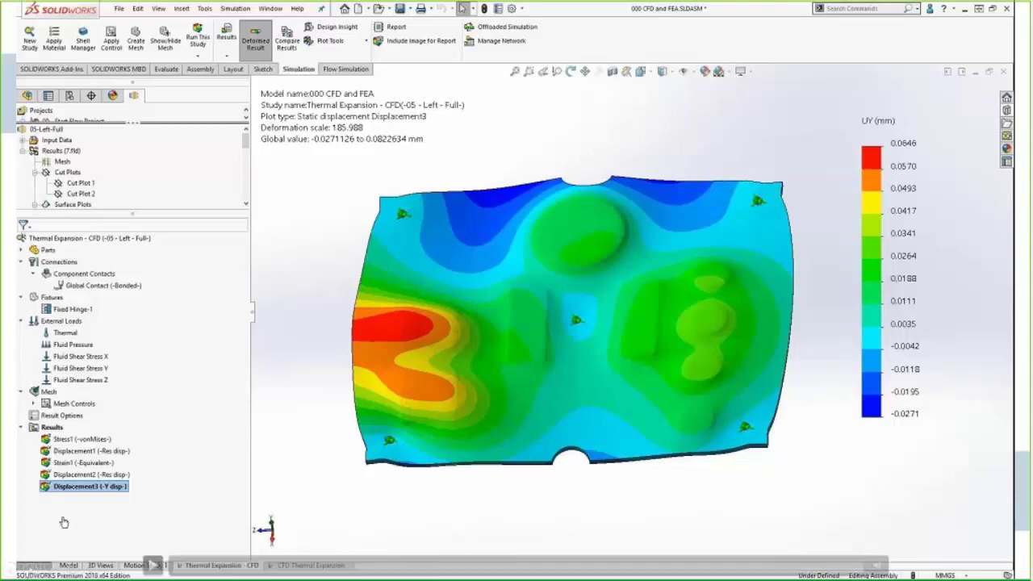
{"action": "left_click", "coordinate": [30, 571]}
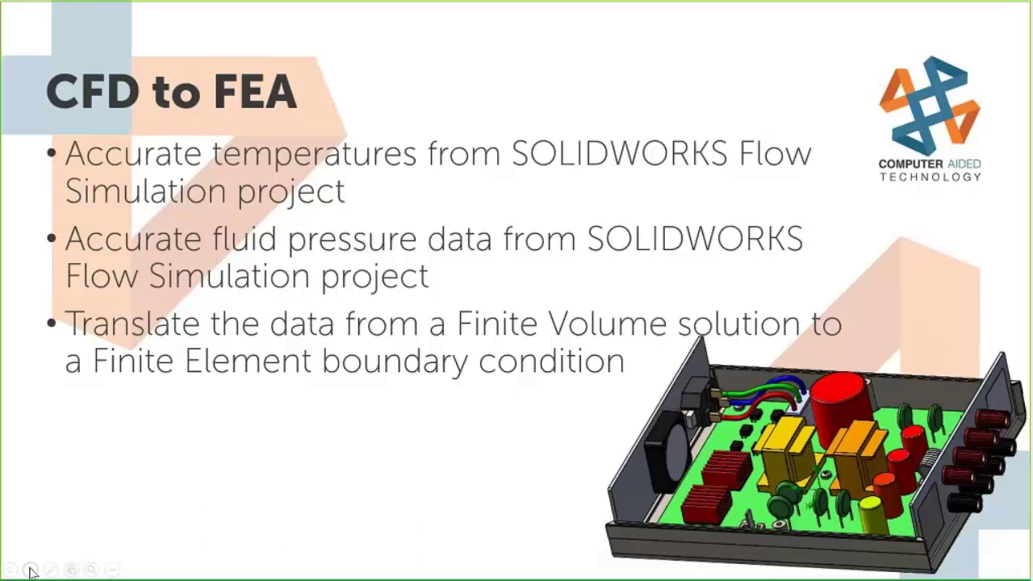
Step: Advance the slideshow to the CATIPult Highlights slide
{"action": "left_click", "coordinate": [29, 571]}
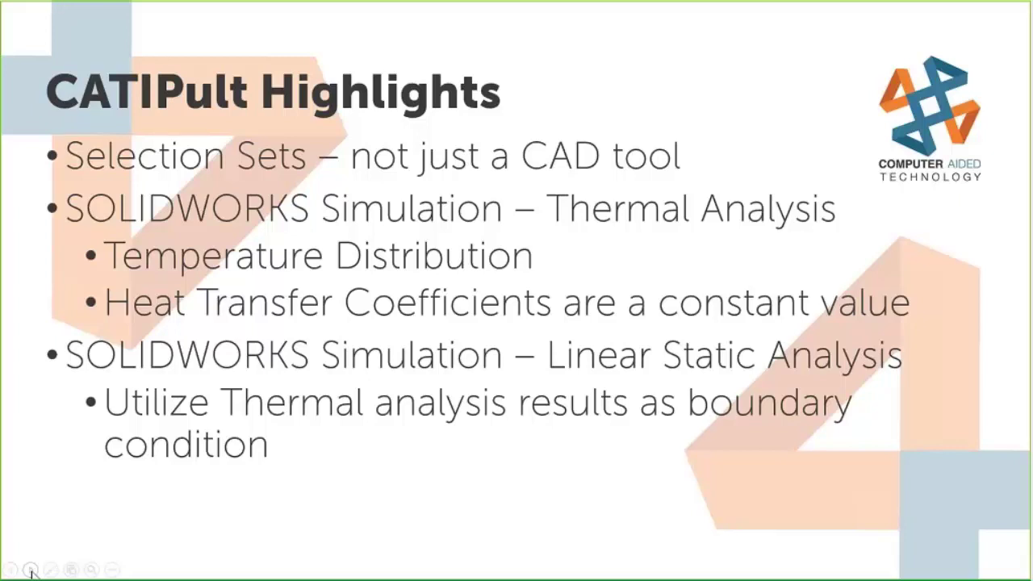
Step: Step through the highlights slides to the SOLIDWORKS Analysis Tools slide
{"action": "left_click", "coordinate": [31, 570]}
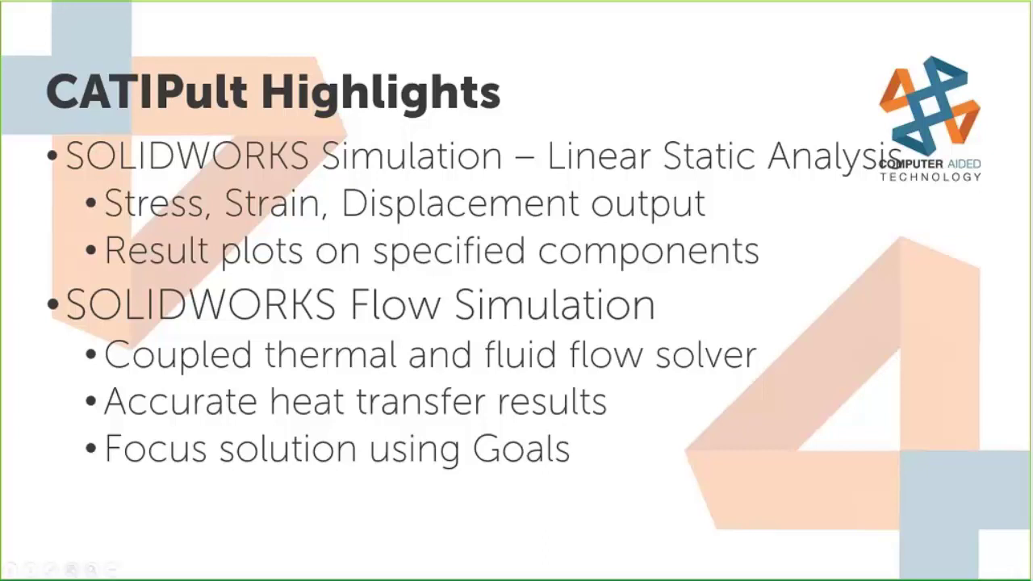
{"action": "key", "text": "Right"}
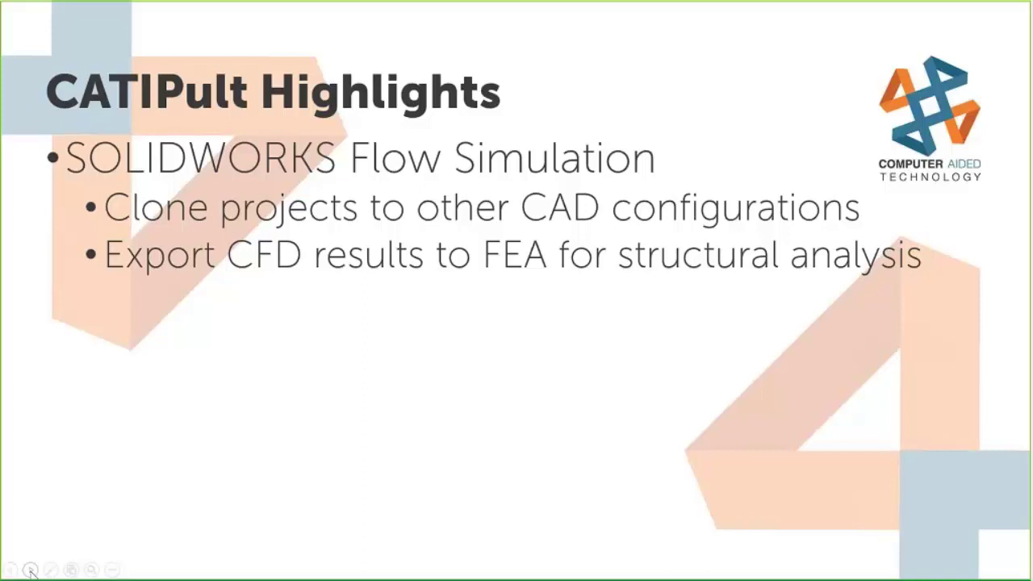
{"action": "left_click", "coordinate": [30, 570]}
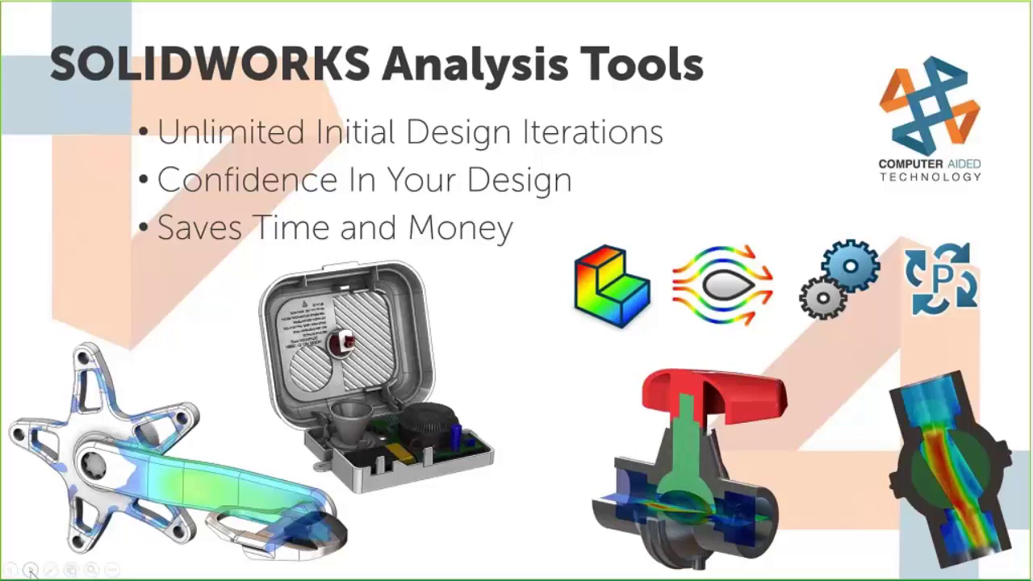
Step: Advance through the Upcoming Webinars slide to the closing Thank you! slide
{"action": "left_click", "coordinate": [29, 569]}
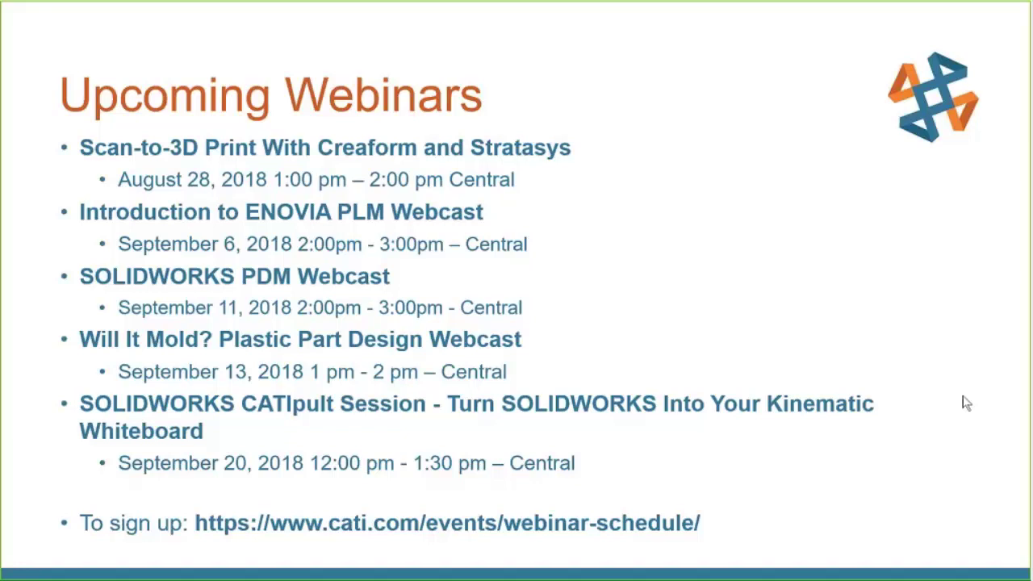
{"action": "key", "text": "Right"}
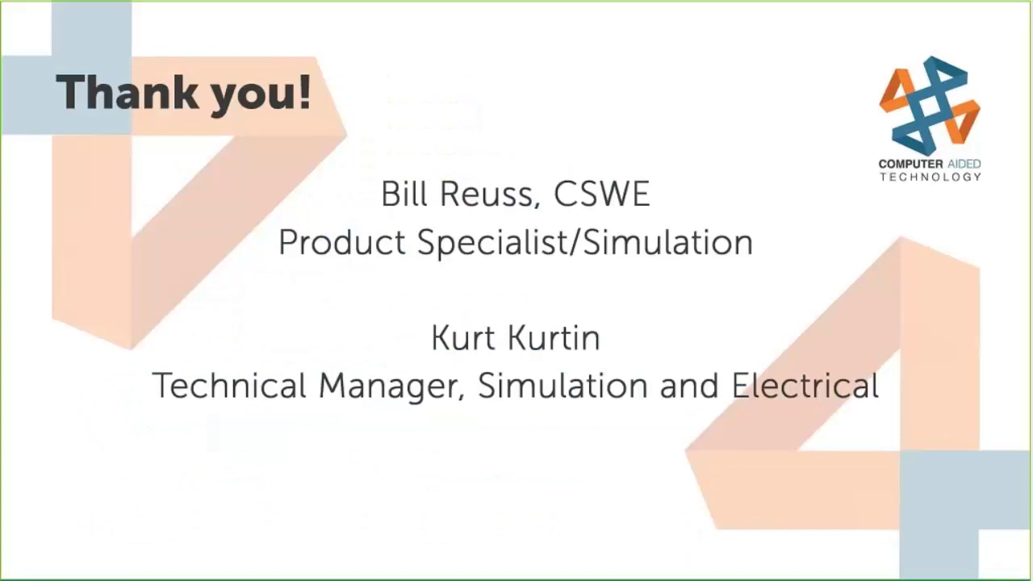